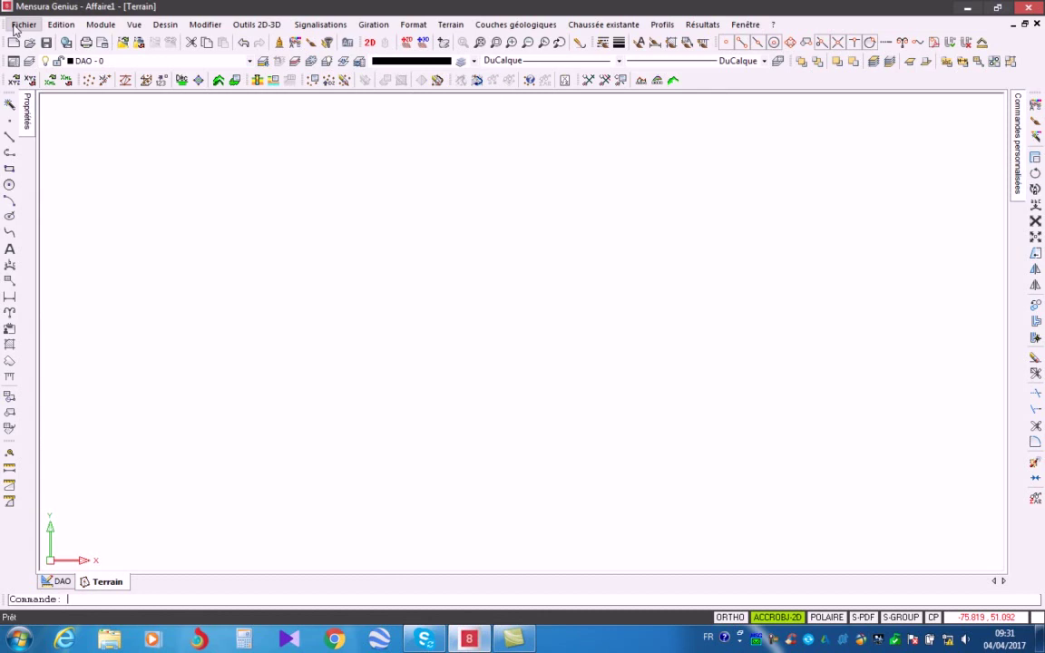
Step: Import the drawing ROUTE 1.dwg from the desktop in metres, placing its layers and blocks in the group DWG_ROUTE_1
click(16, 25)
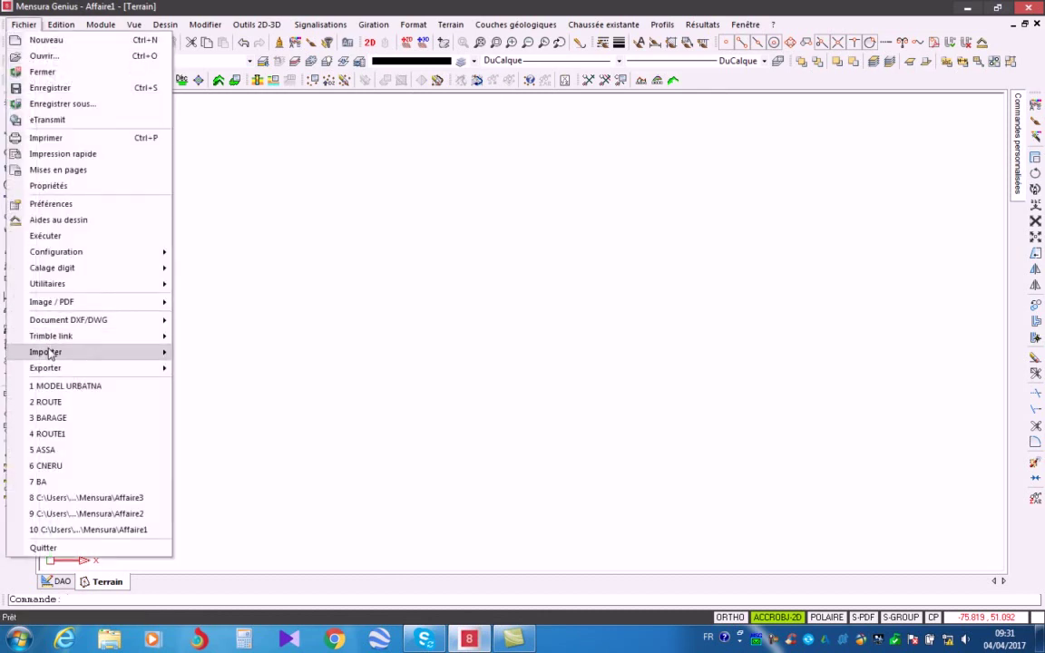
mouse_move(48, 353)
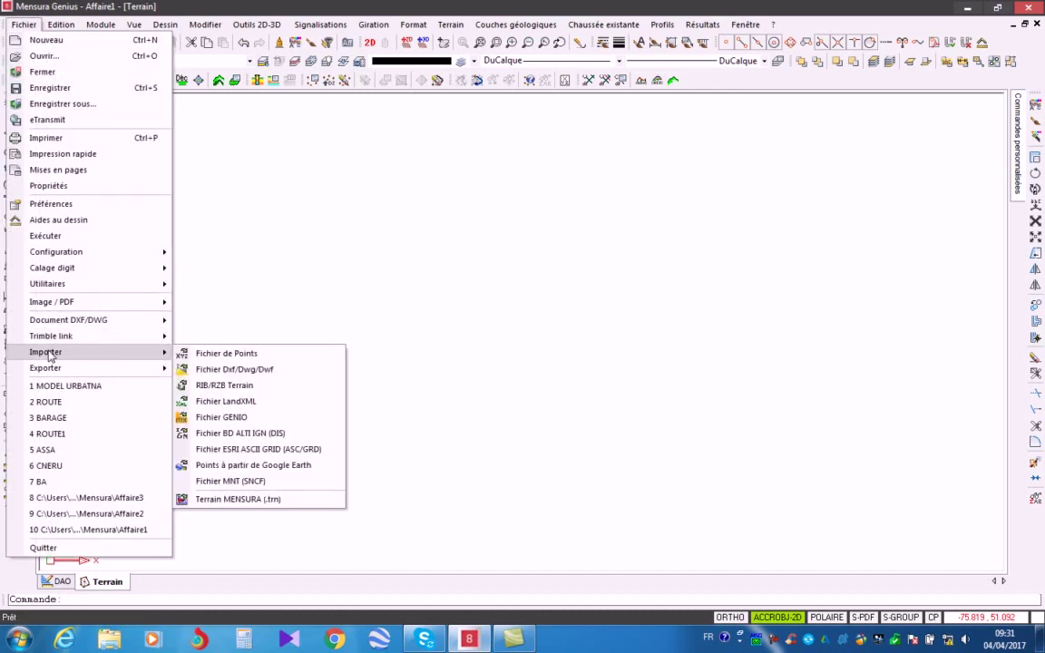
click(251, 370)
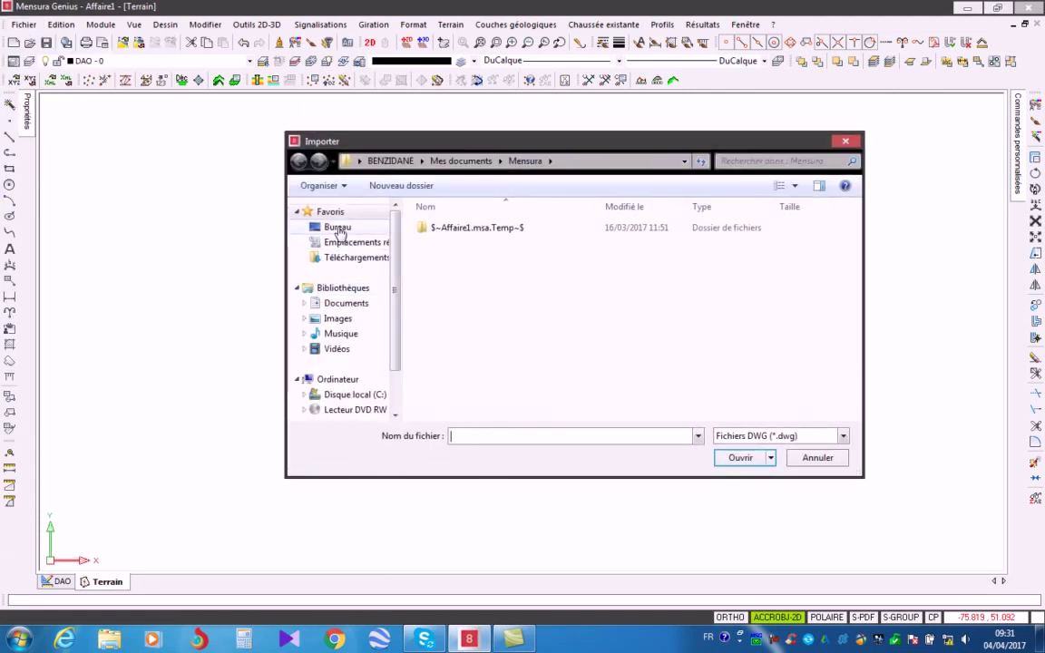
click(338, 228)
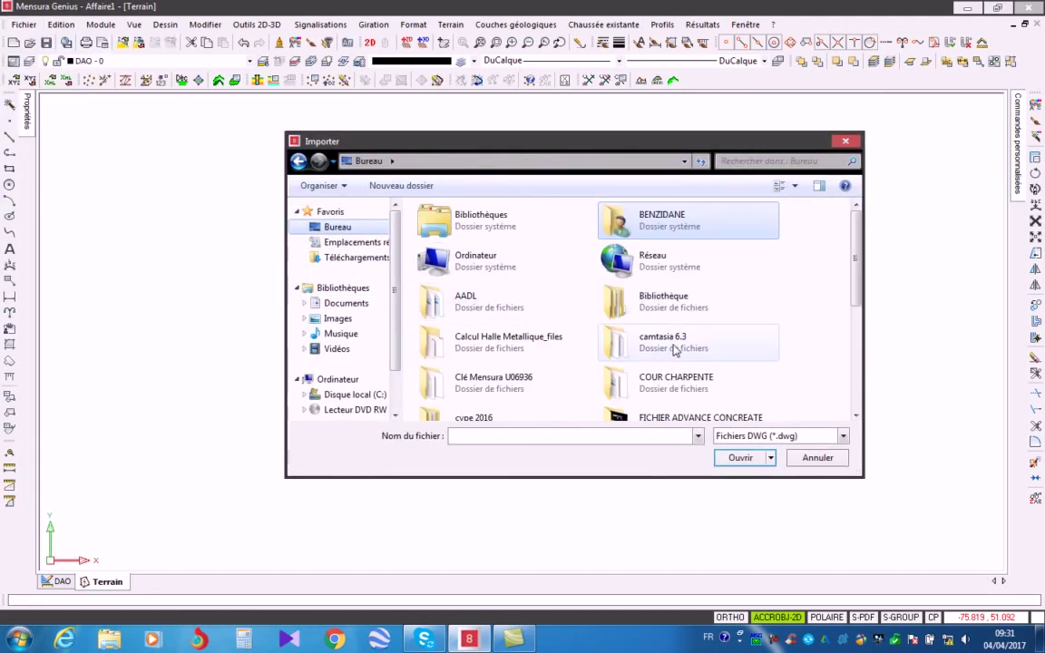
scroll(675, 345, down, 5)
click(674, 354)
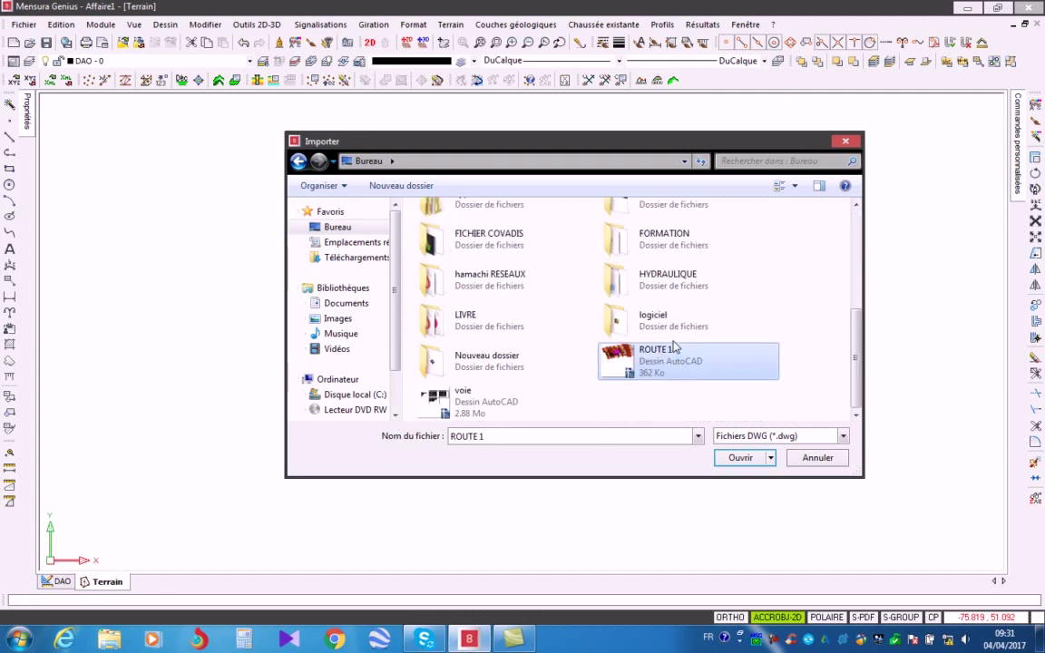
click(740, 458)
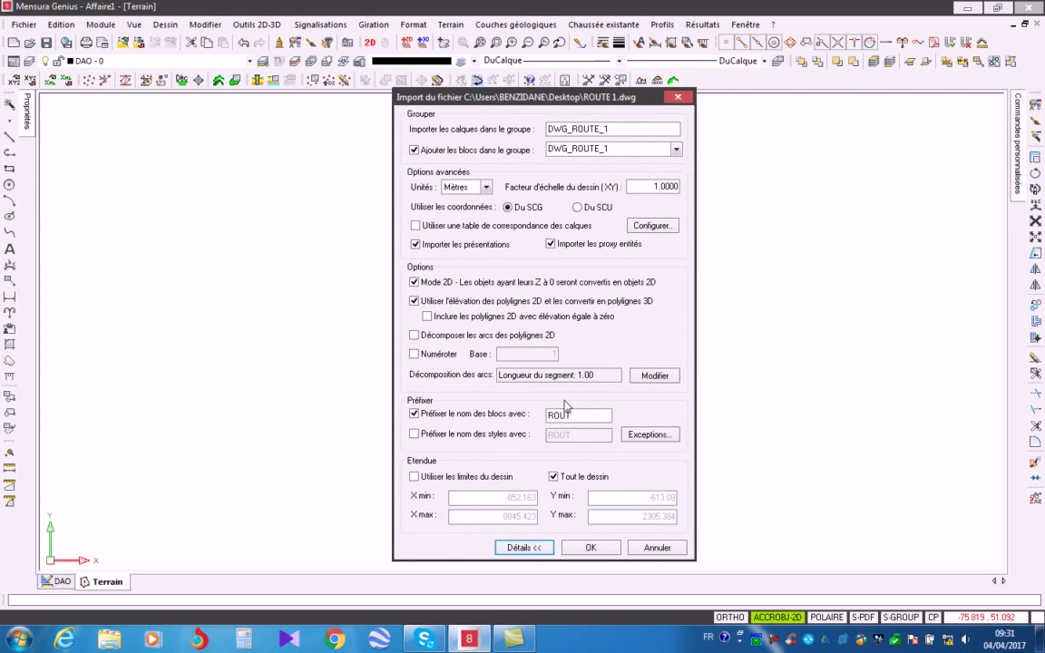
click(591, 548)
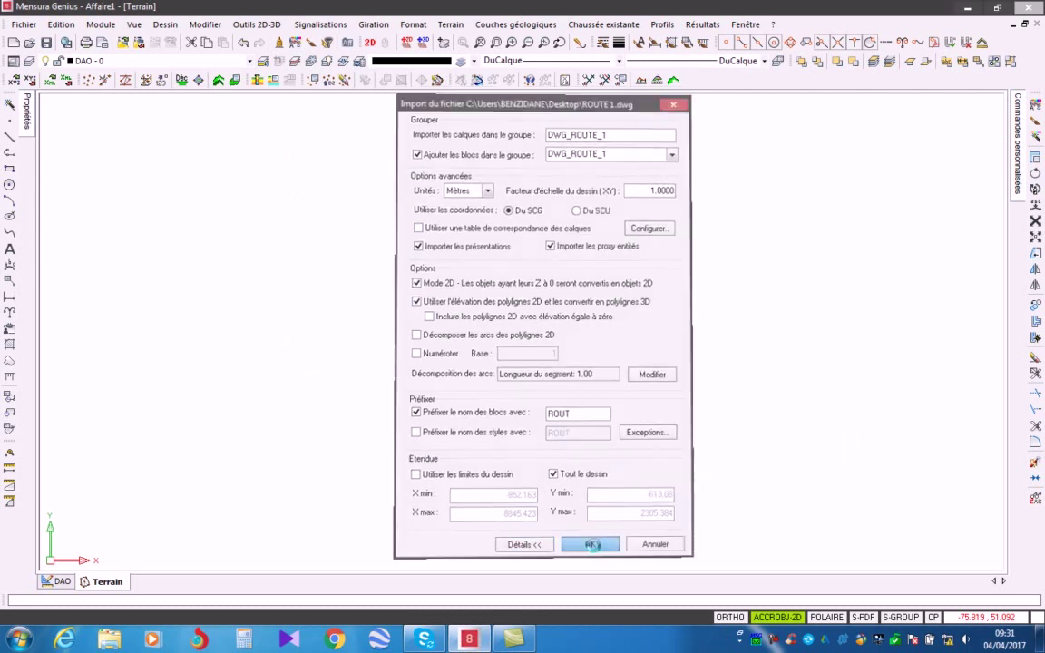
scroll(482, 313, down, 3)
middle_drag(553, 330, 498, 341)
scroll(498, 340, up, 2)
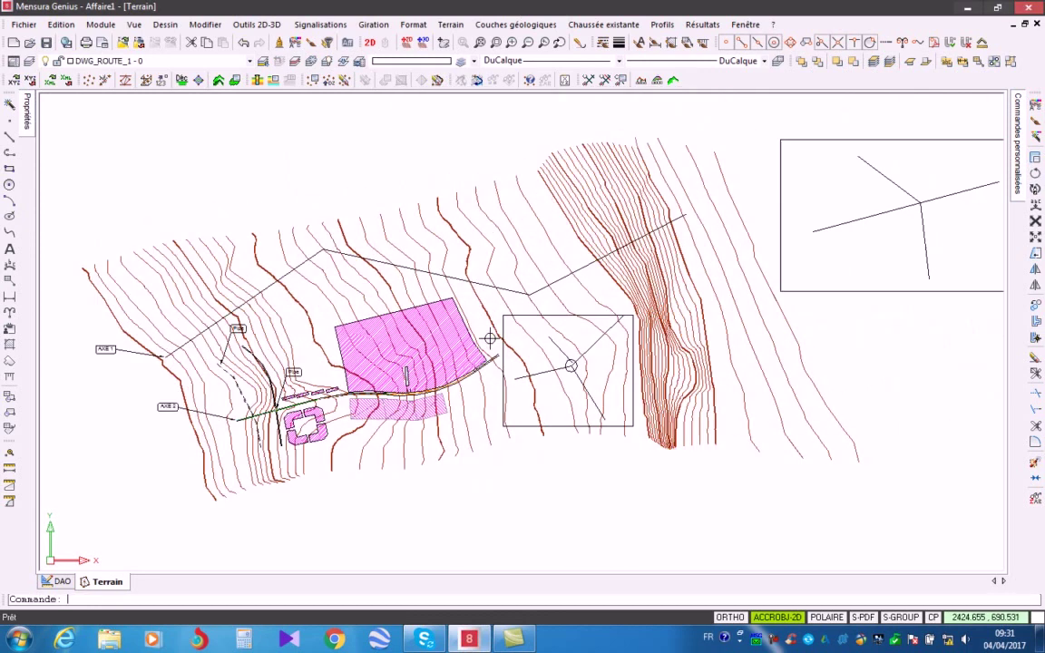
scroll(504, 333, down, 1)
middle_drag(566, 329, 565, 348)
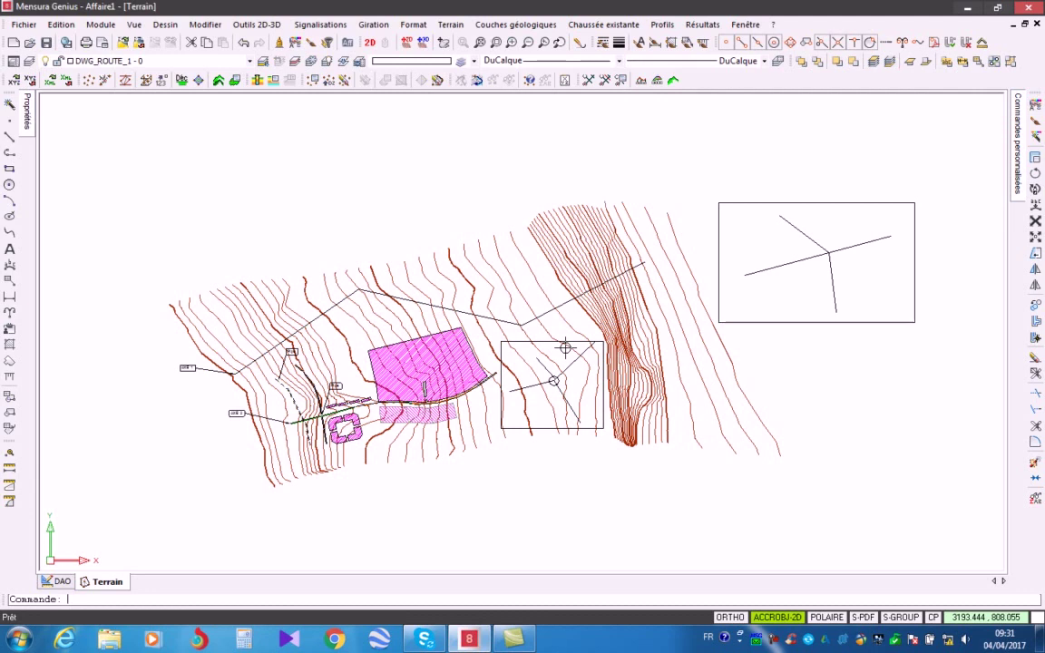
Step: Model the terrain from copies of all objects on layer DWG_ROUTE_1 - Terrain-CN-Courbes, numbering points from 1
click(451, 24)
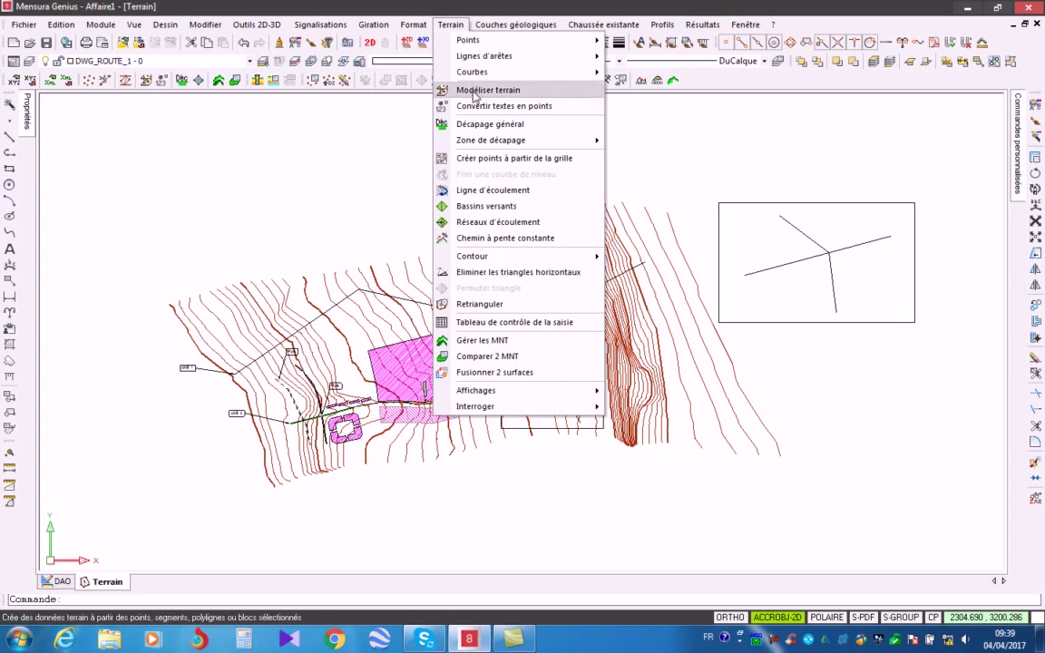
click(436, 89)
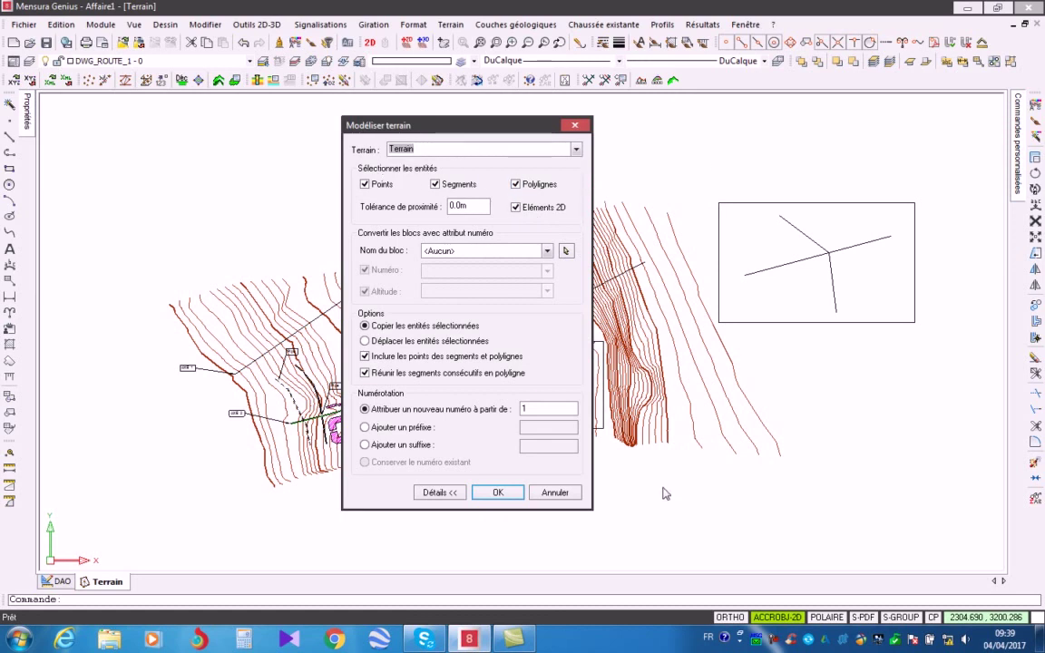
click(498, 493)
scroll(737, 427, up, 2)
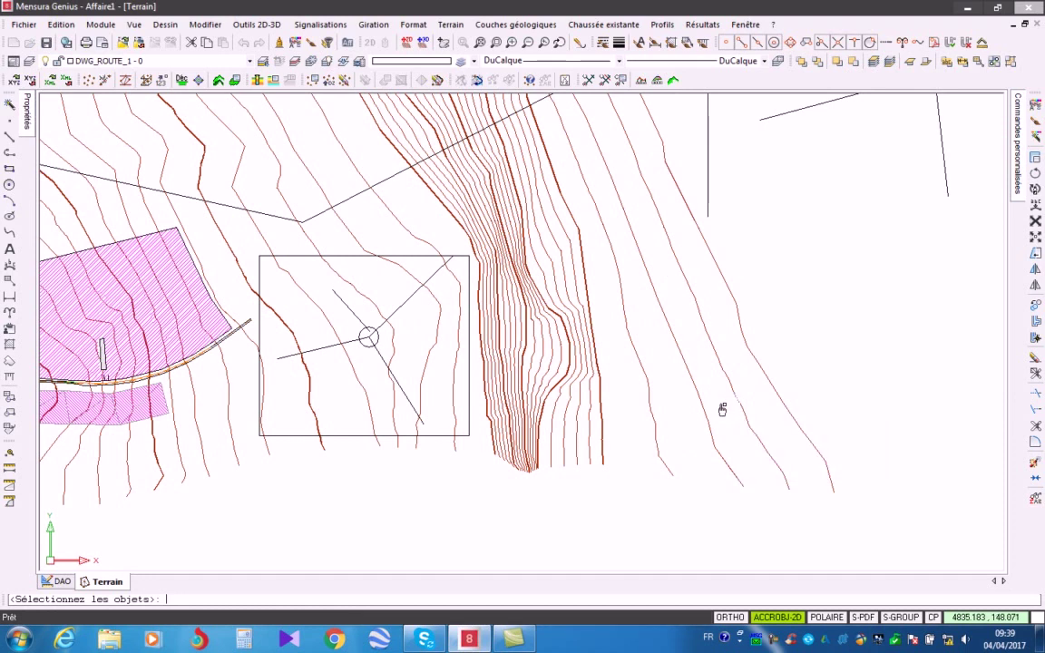
right_click(785, 308)
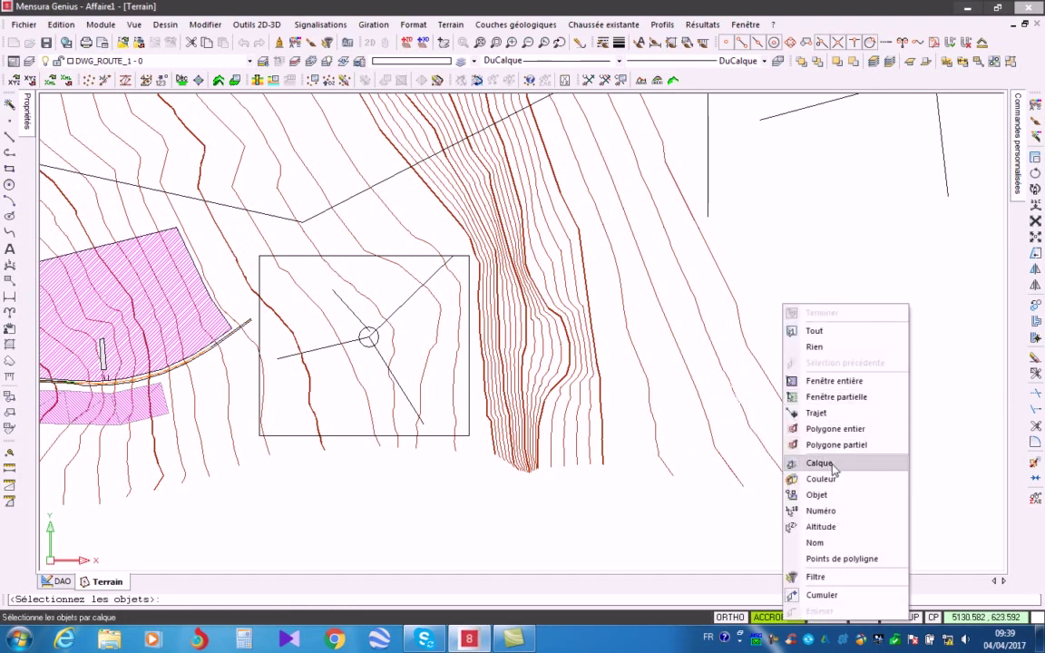
click(820, 463)
drag(622, 313, 620, 367)
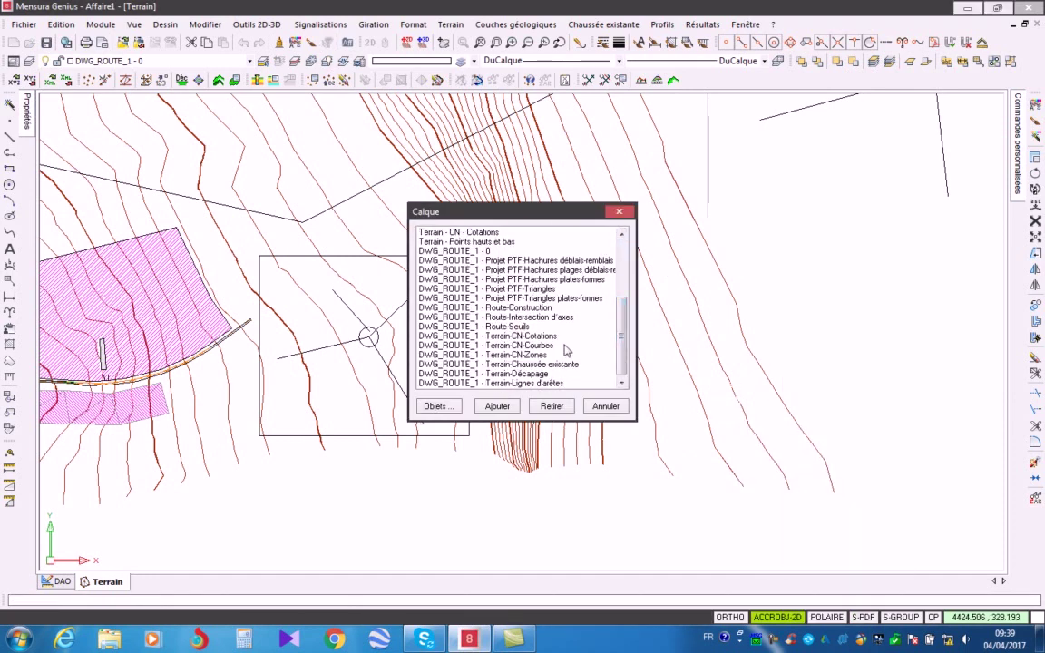
click(503, 347)
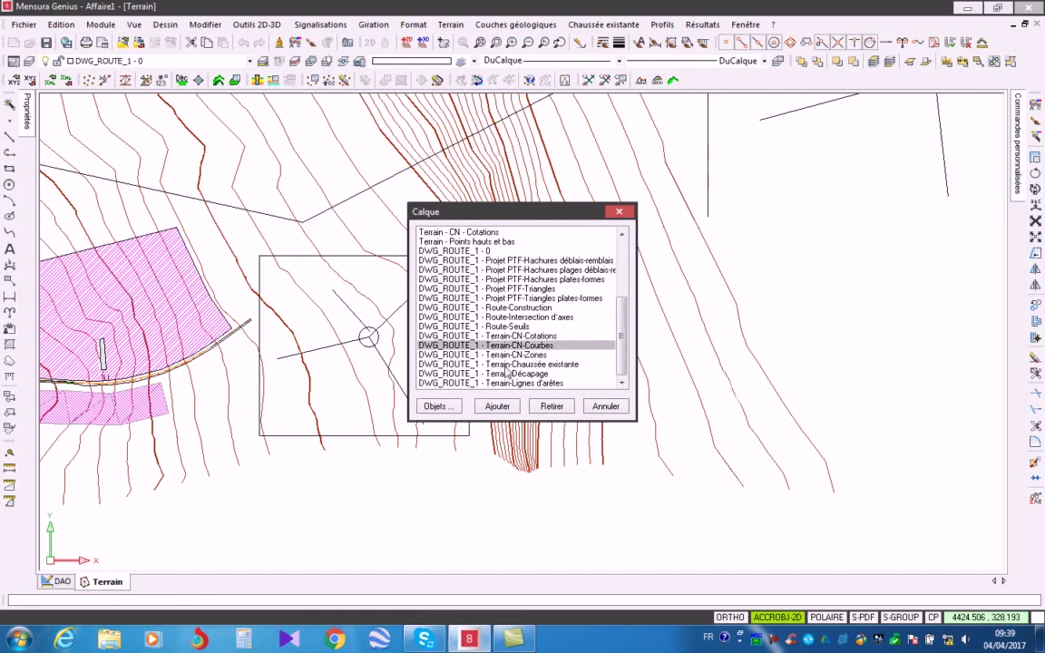
click(497, 407)
scroll(846, 375, down, 1)
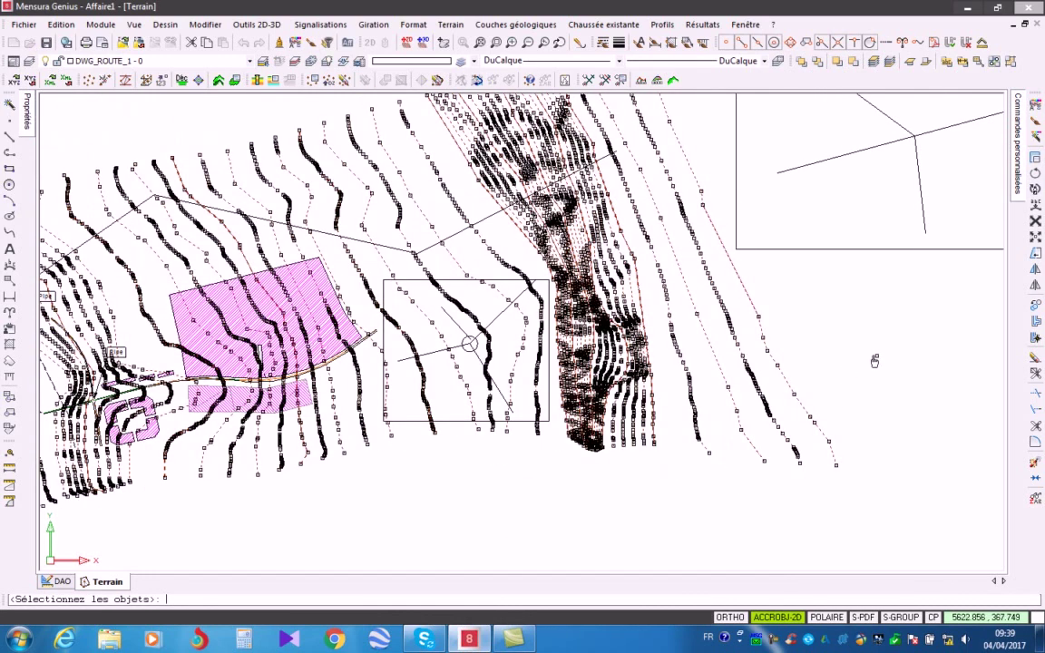
right_click(863, 343)
click(936, 45)
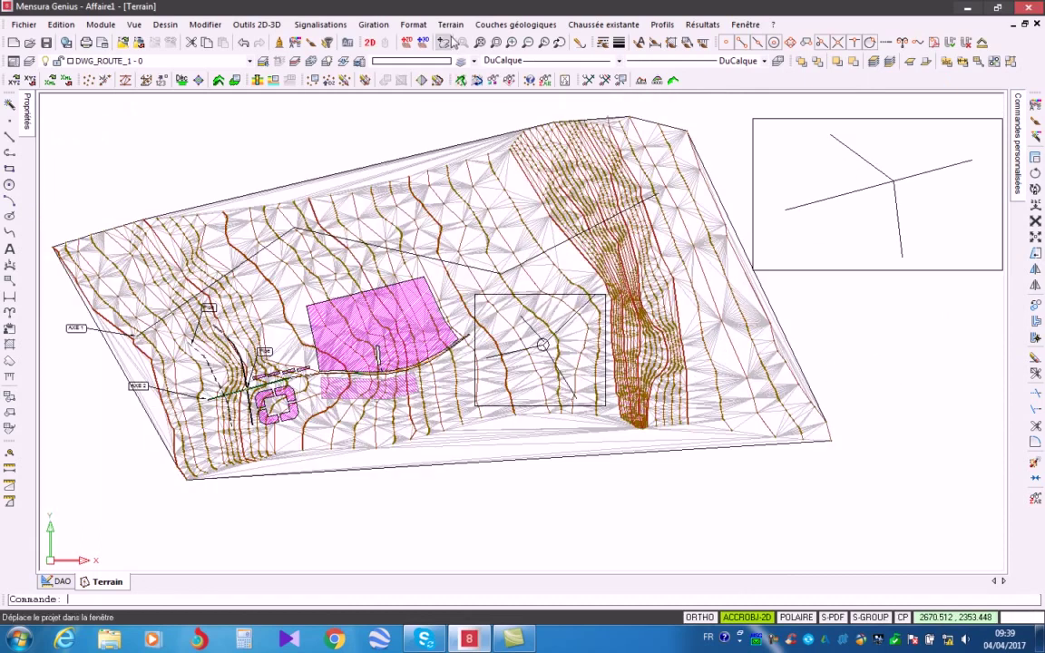
Step: Eliminate the horizontal triangles from the terrain triangulation, running the elimination three times
click(450, 25)
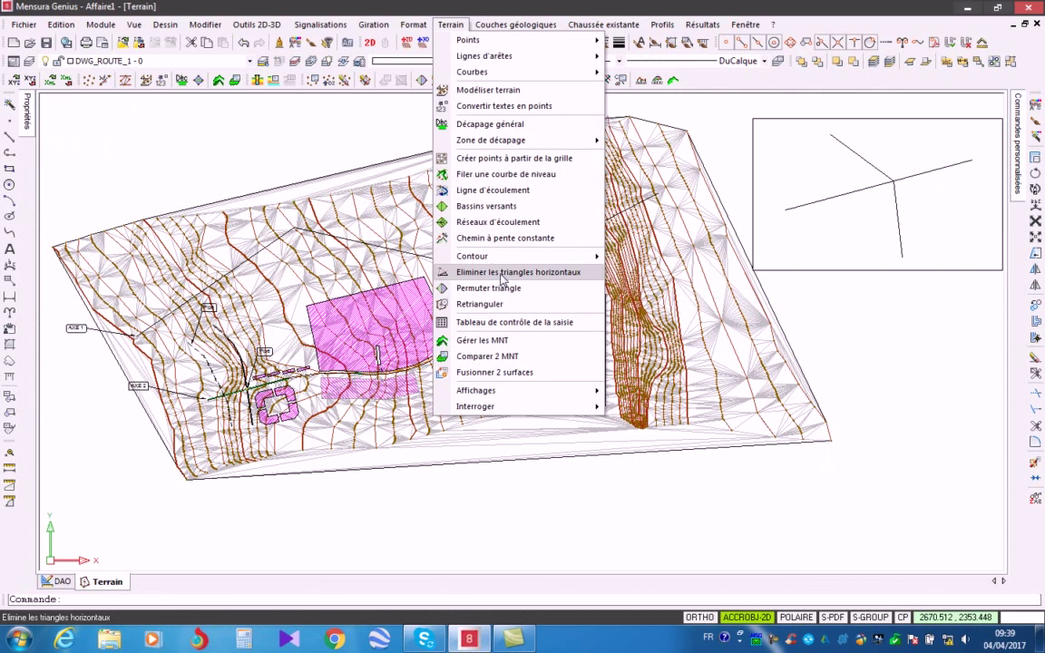
click(462, 273)
click(509, 337)
right_click(410, 138)
click(454, 149)
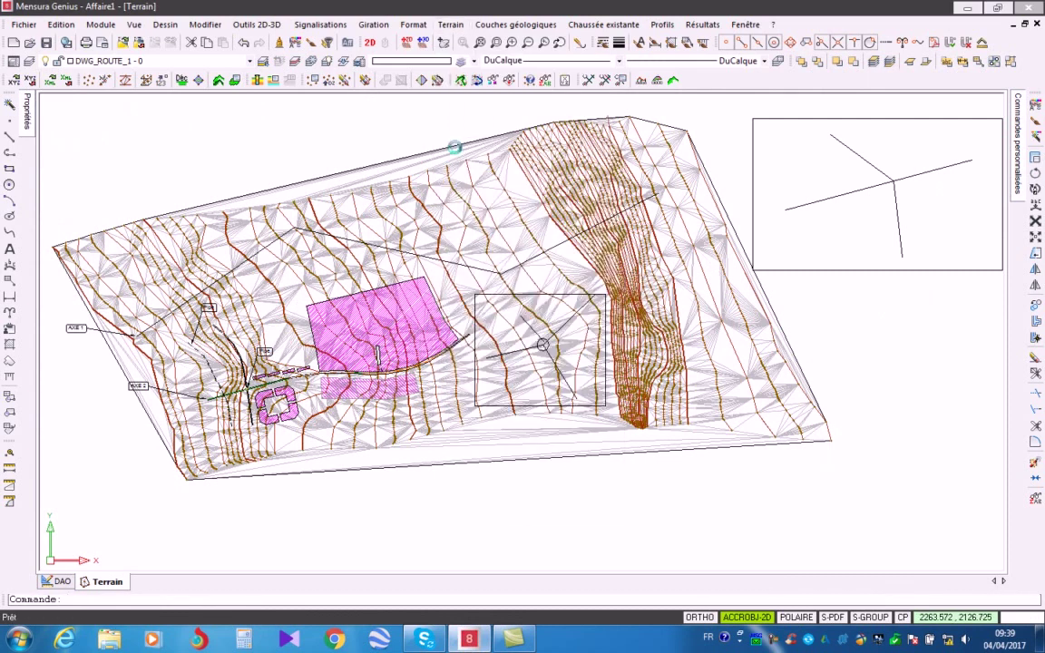
click(515, 340)
right_click(450, 133)
click(468, 137)
click(511, 341)
right_click(392, 133)
click(406, 139)
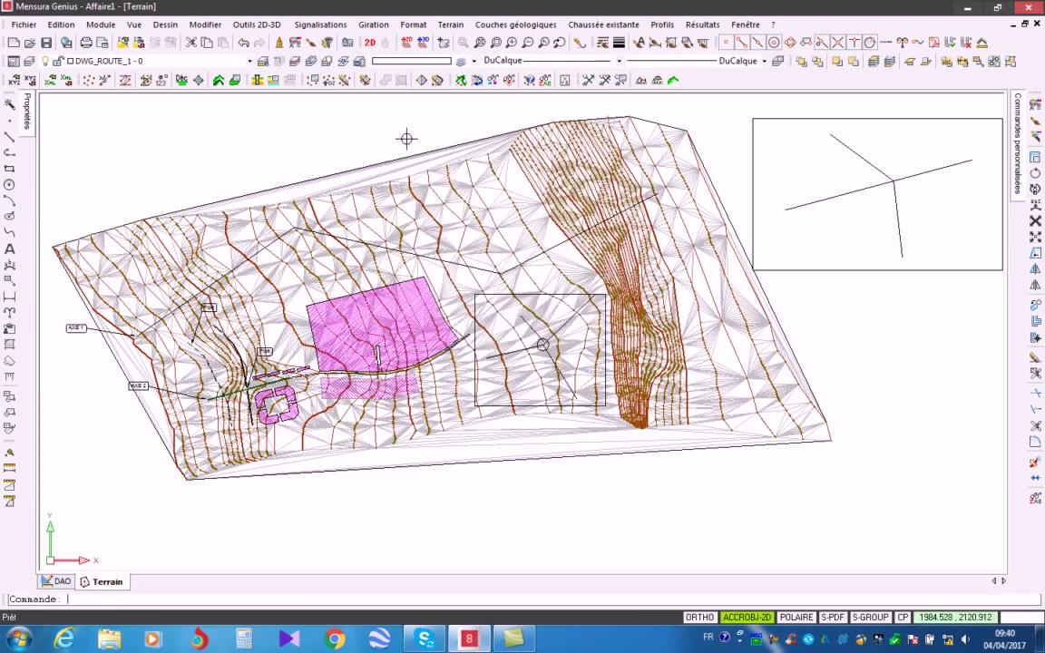
Step: Create an automatic terrain contour with triangle elimination slightly above the minimum, removing the long triangles along the outer edges
click(451, 24)
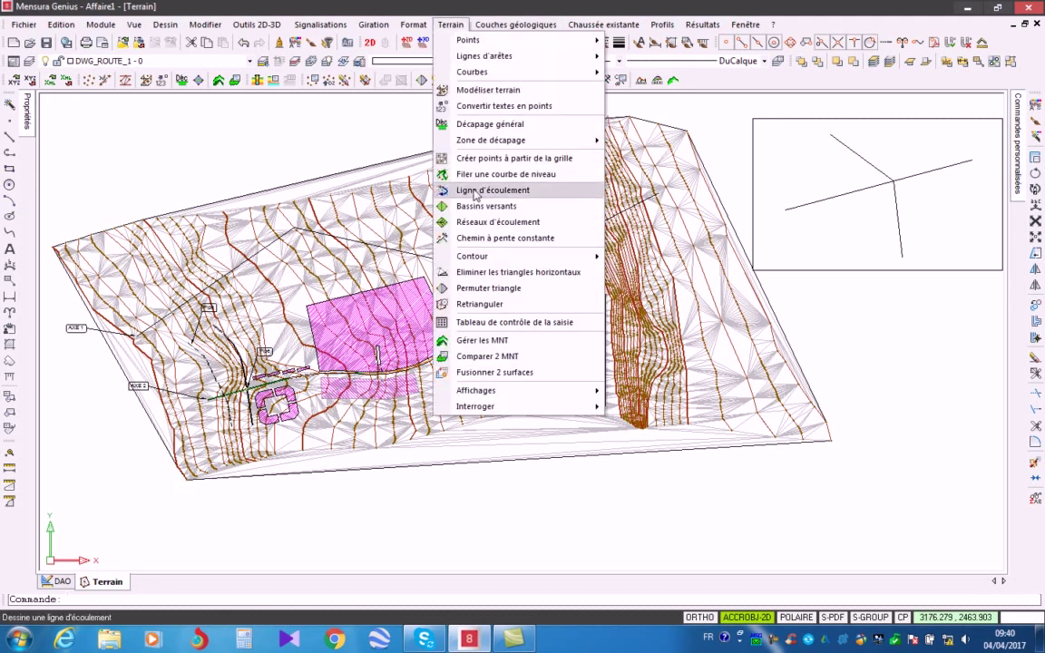
mouse_move(545, 256)
click(685, 284)
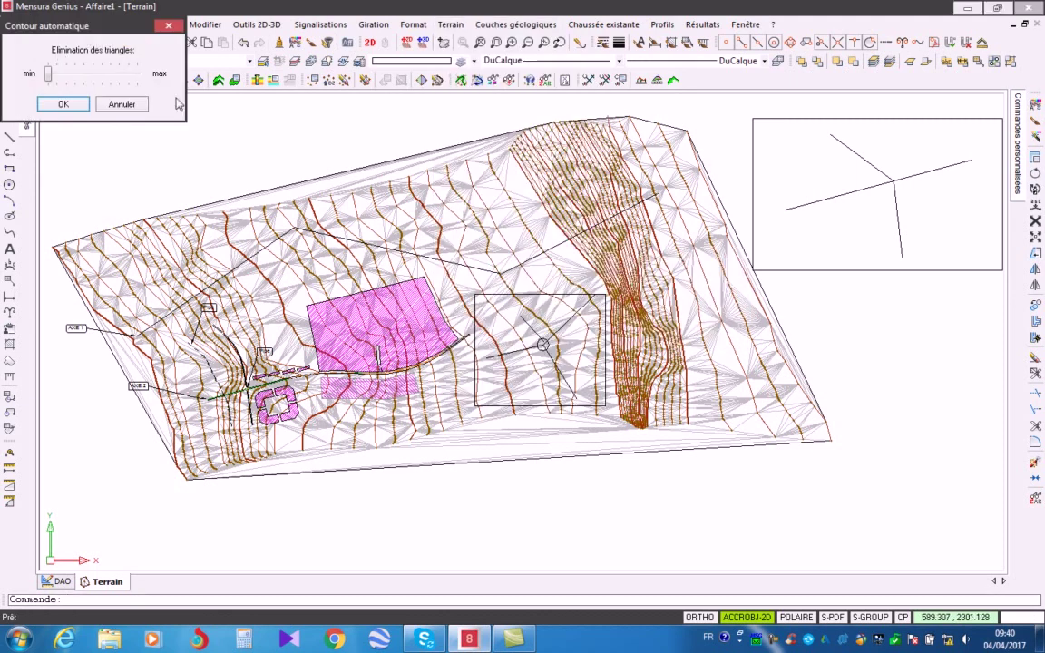
drag(53, 75, 62, 76)
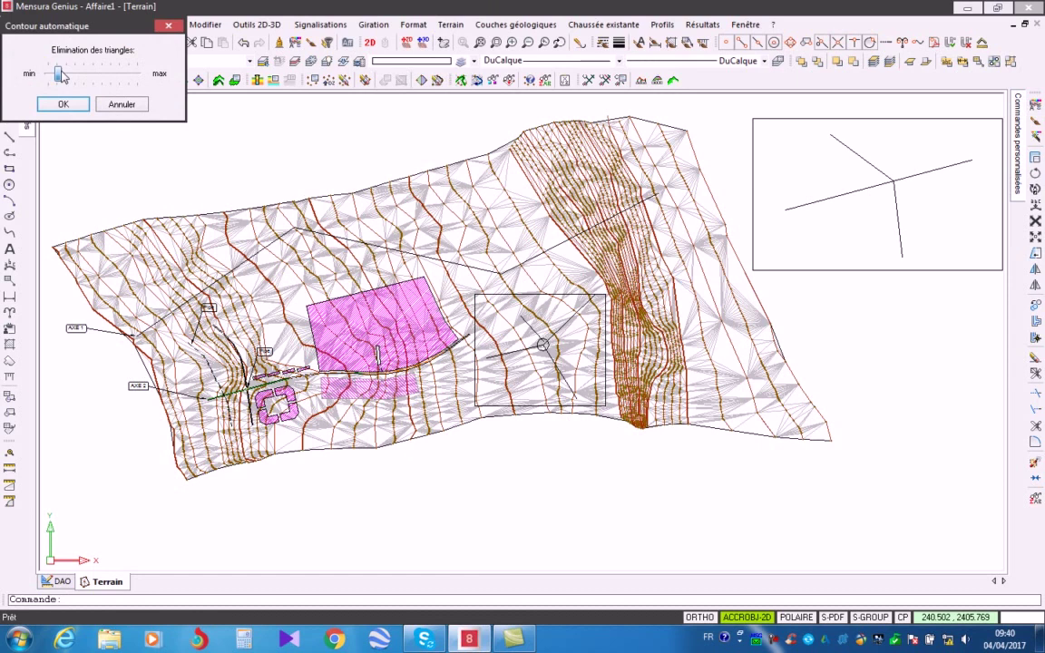
click(77, 106)
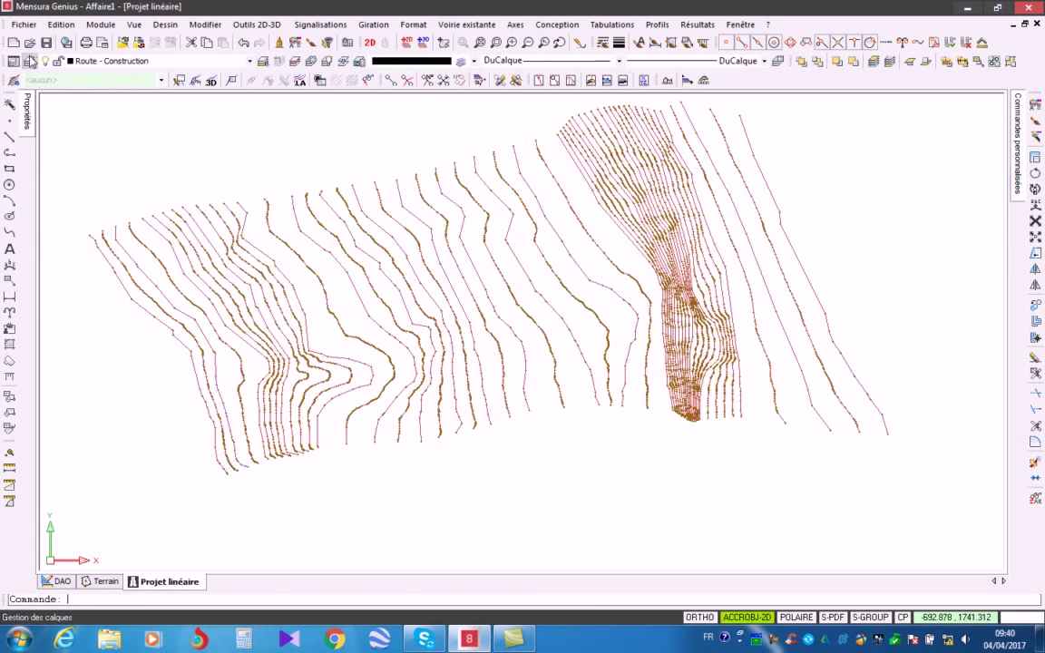
Step: Add all layers of the DWG_ROUTE_1 group to the layers displayed in the Projet linéaire module
click(29, 60)
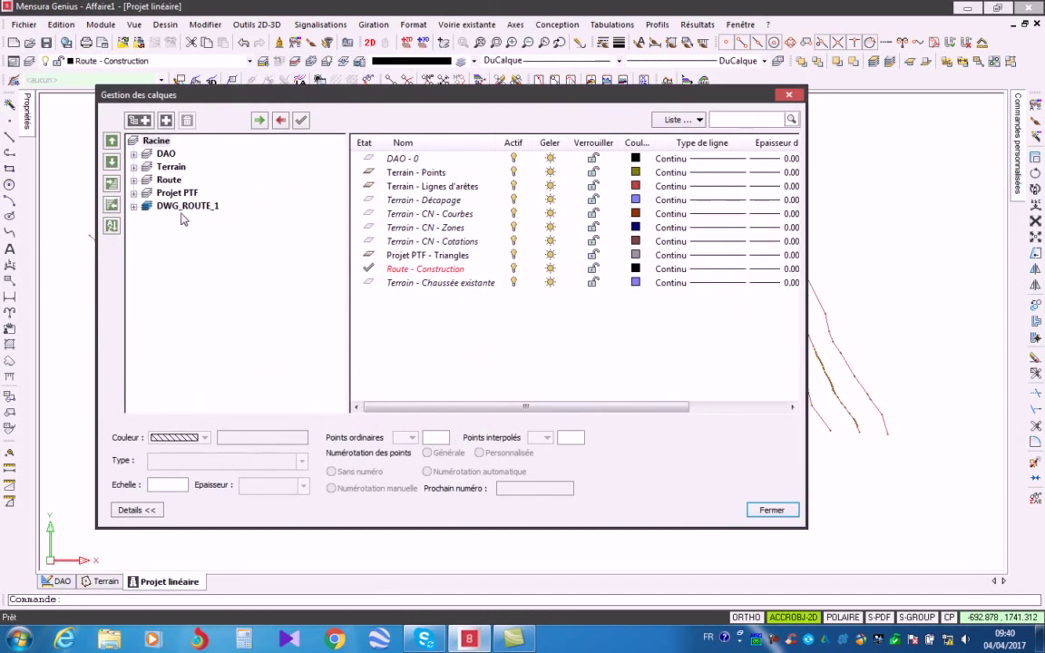
click(133, 207)
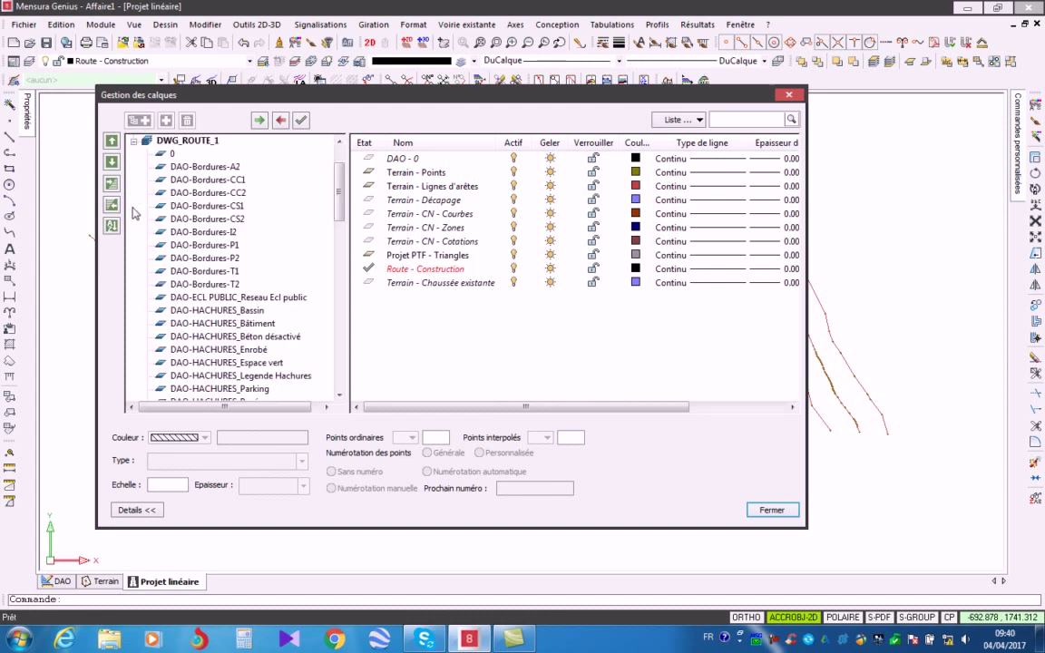
drag(338, 214, 335, 397)
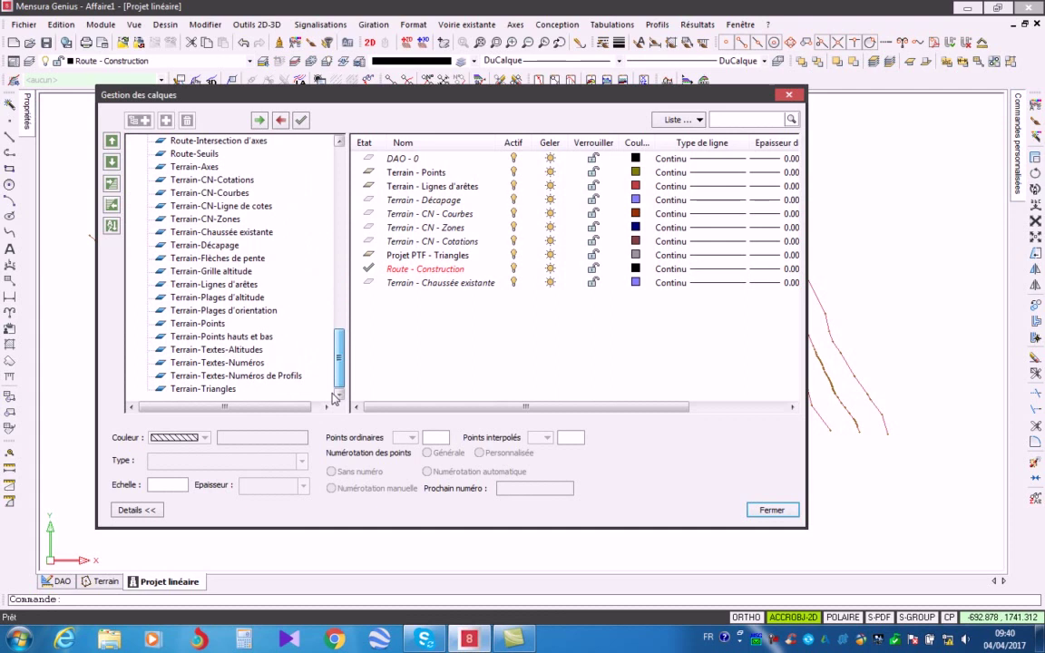
drag(335, 392, 323, 186)
click(207, 210)
click(259, 120)
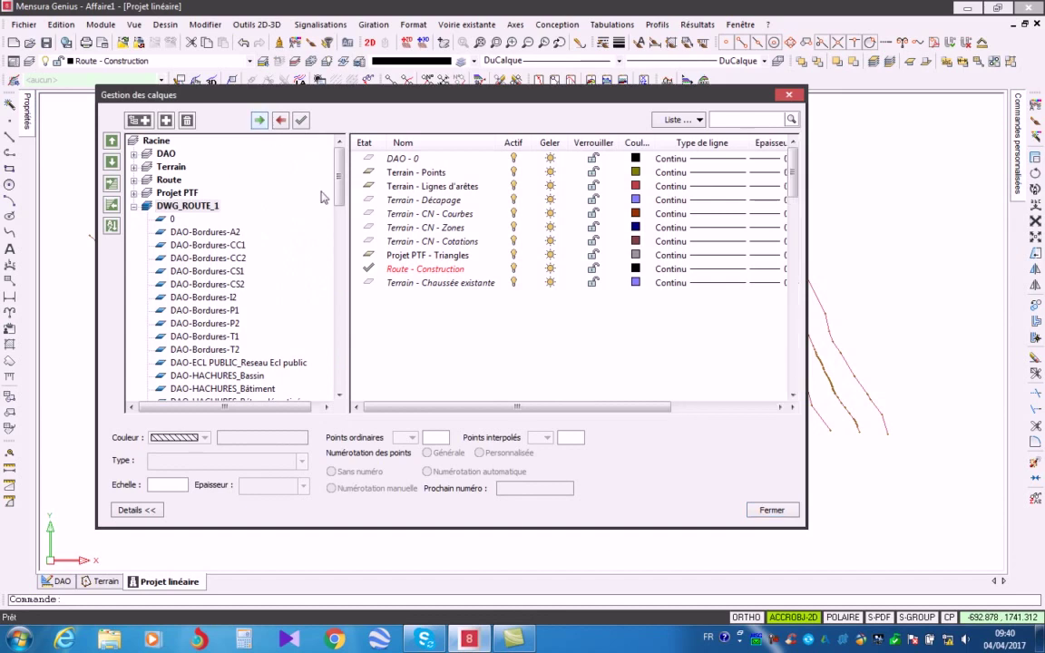
click(767, 512)
Step: Remove the two long stray Terrain-CN-Ligne de cotes polylines that extend far beyond the terrain
scroll(495, 326, down, 2)
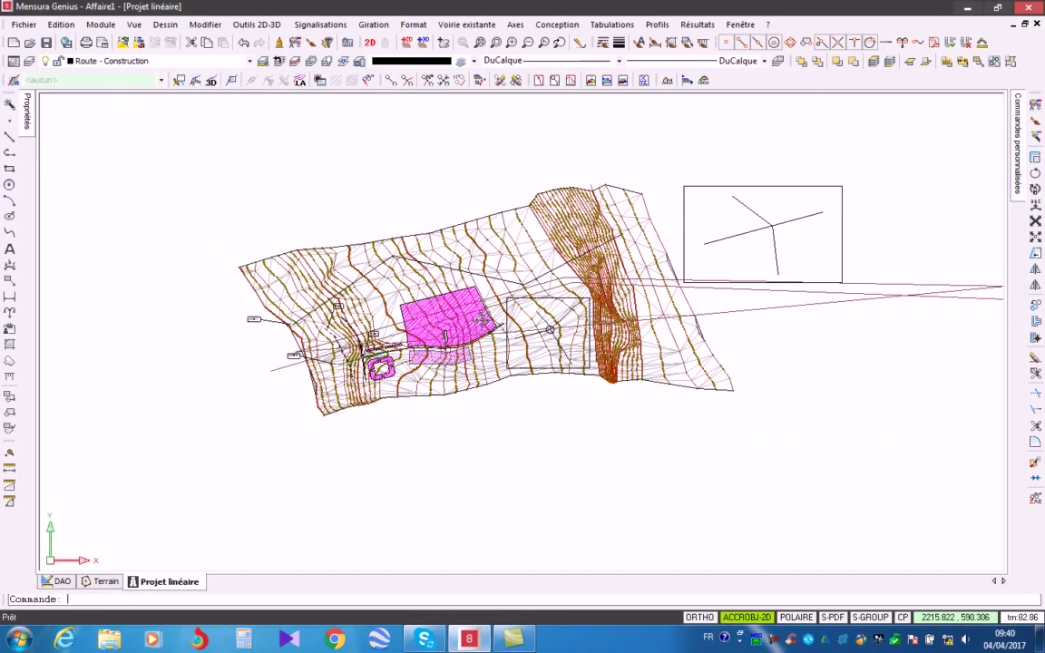
scroll(857, 338, down, 3)
scroll(830, 342, up, 4)
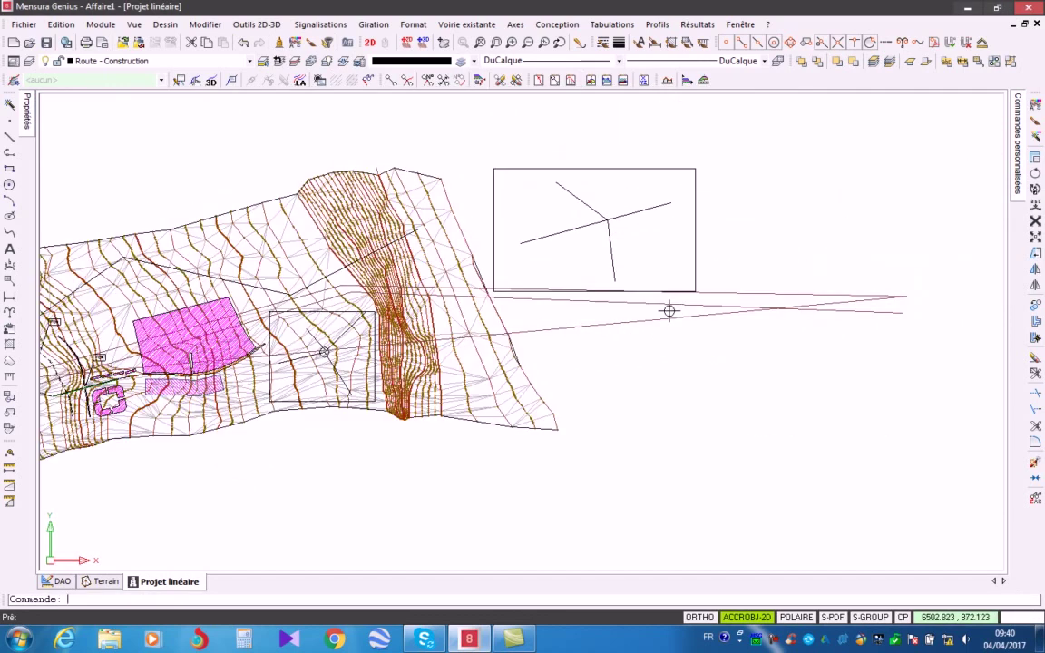
click(670, 305)
scroll(707, 385, down, 1)
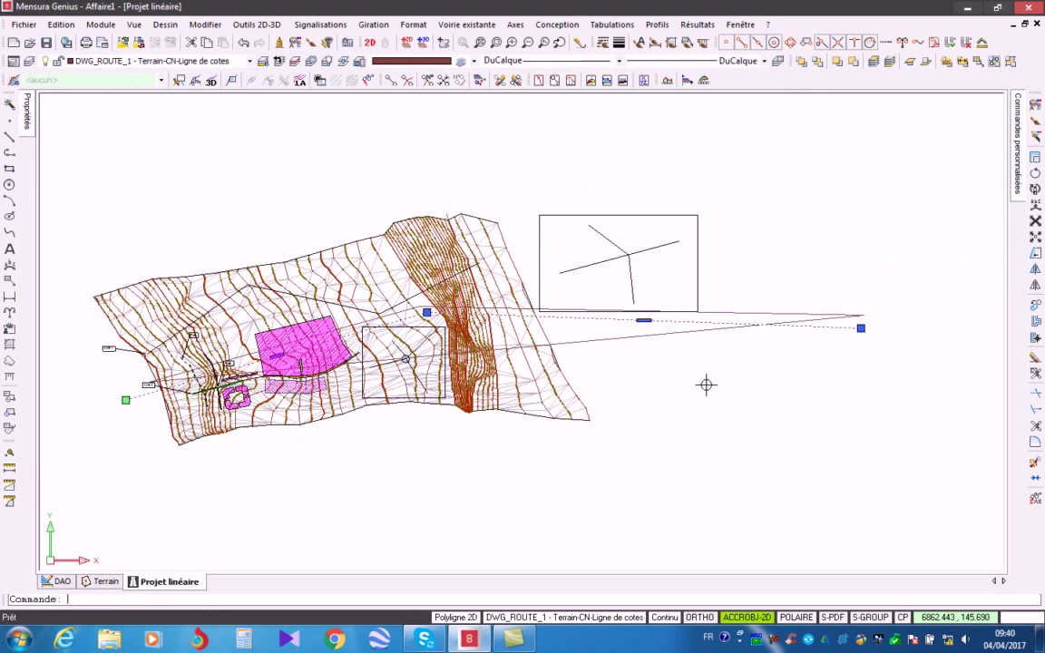
click(689, 332)
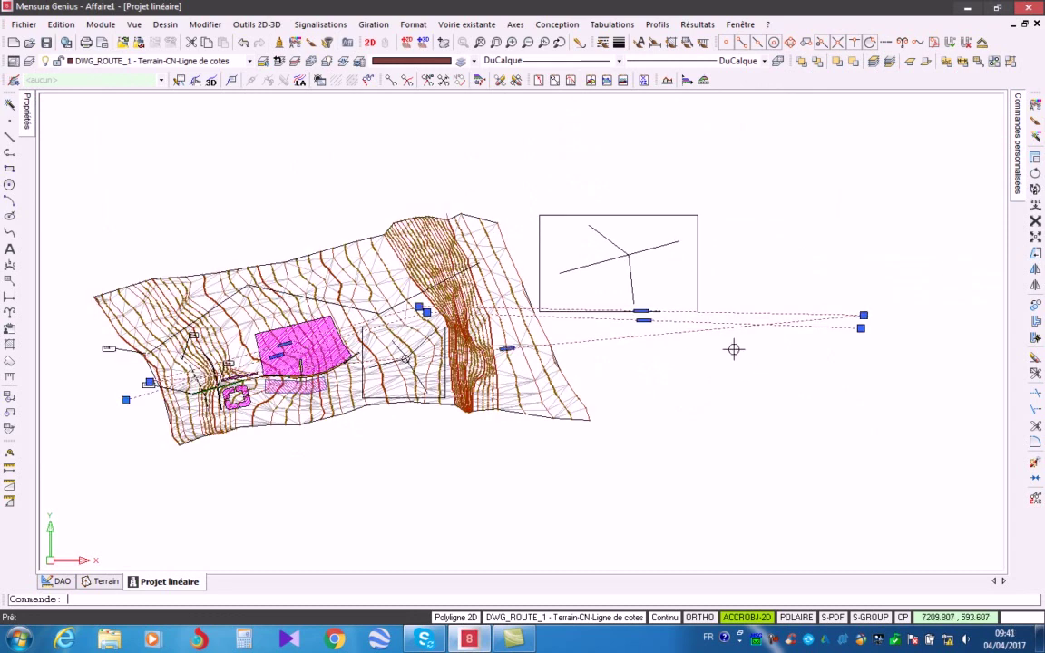
key(Escape)
scroll(344, 362, up, 2)
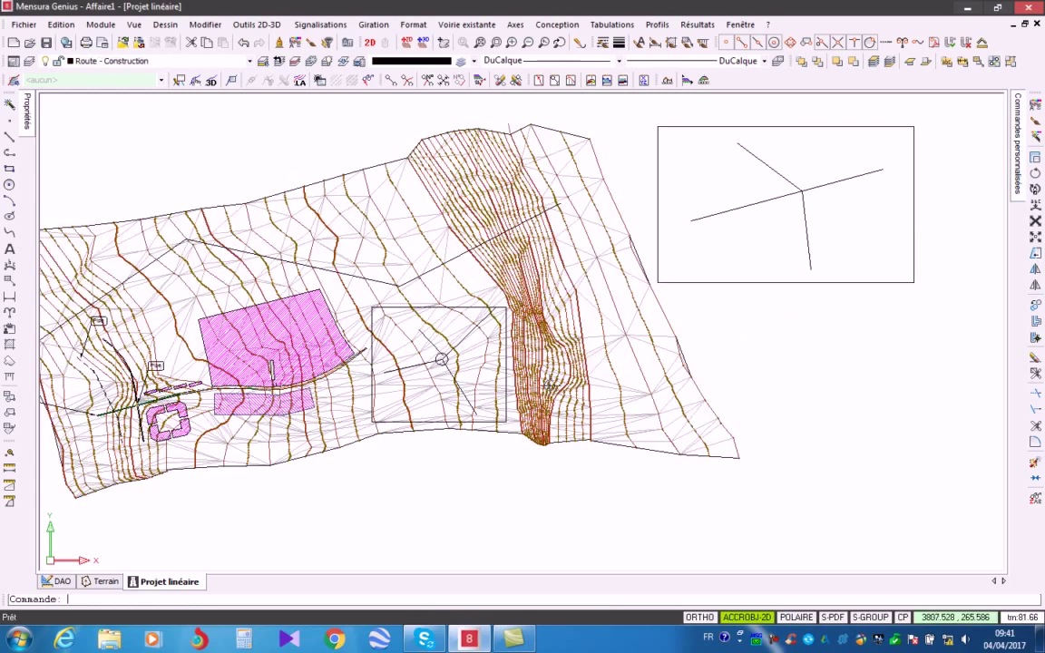
scroll(299, 354, up, 2)
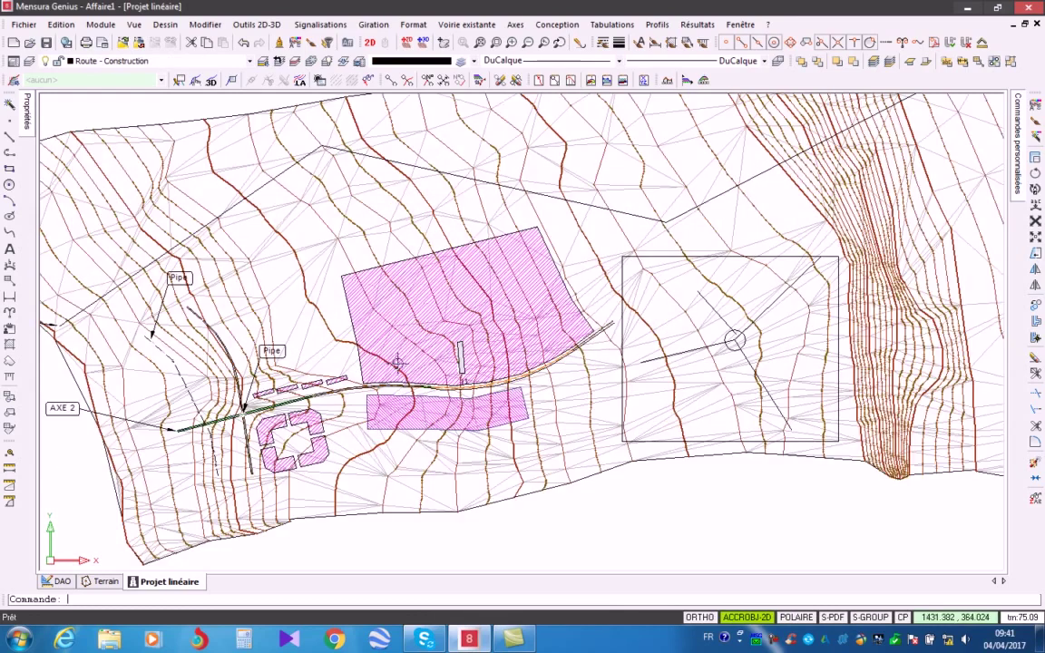
scroll(436, 372, down, 1)
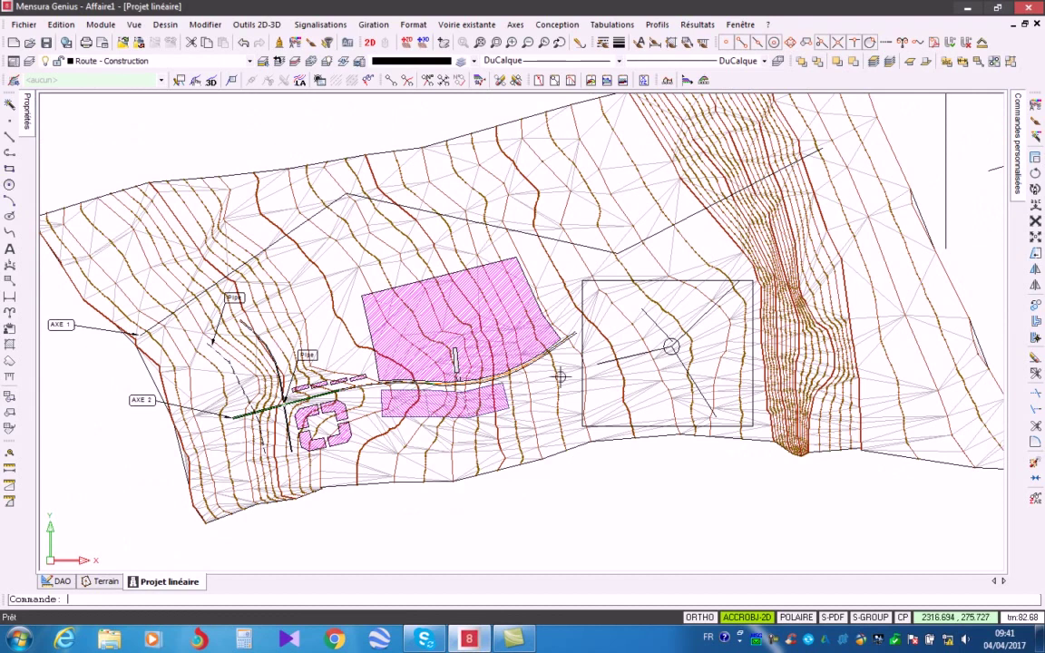
Step: Freeze the layer of the terrain triangulation in the plan by picking one of its triangle edges, and leave the freeze command
middle_drag(577, 322, 542, 324)
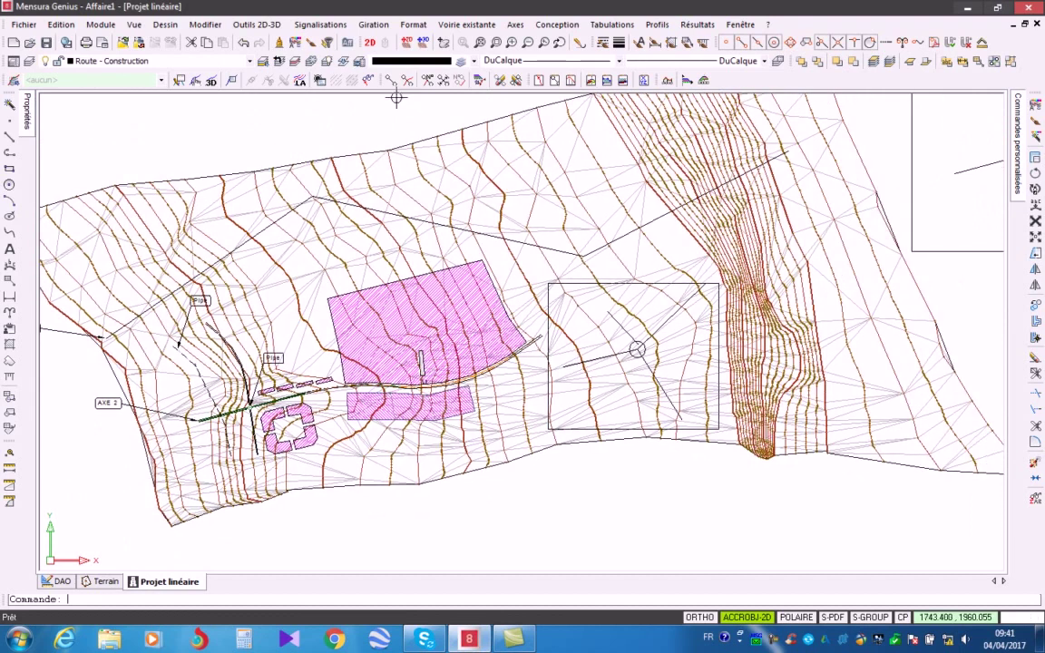
click(295, 60)
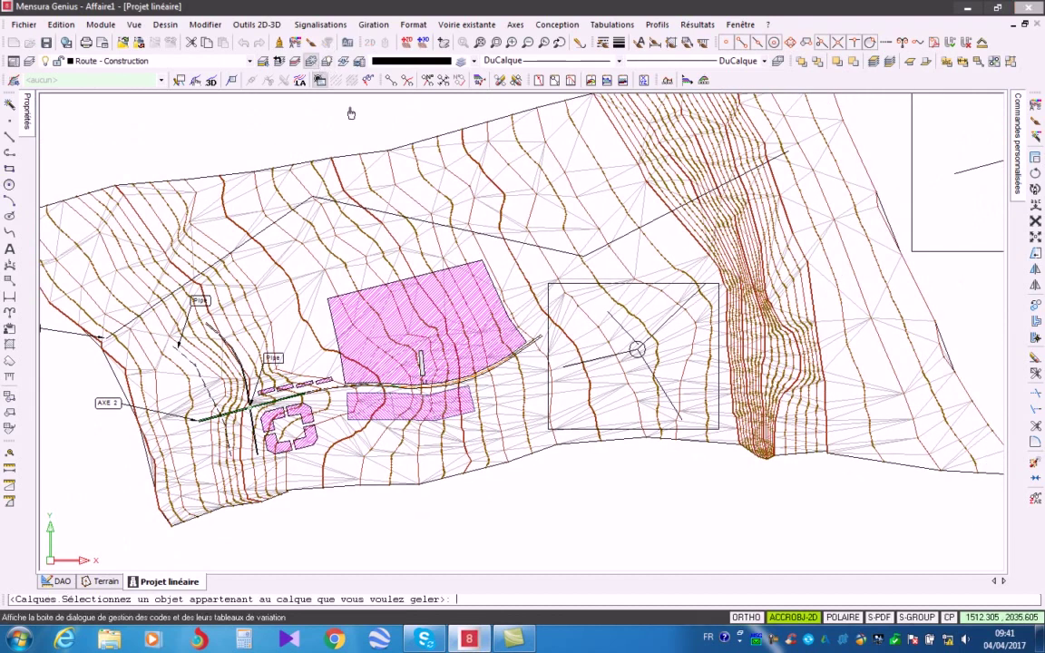
click(522, 205)
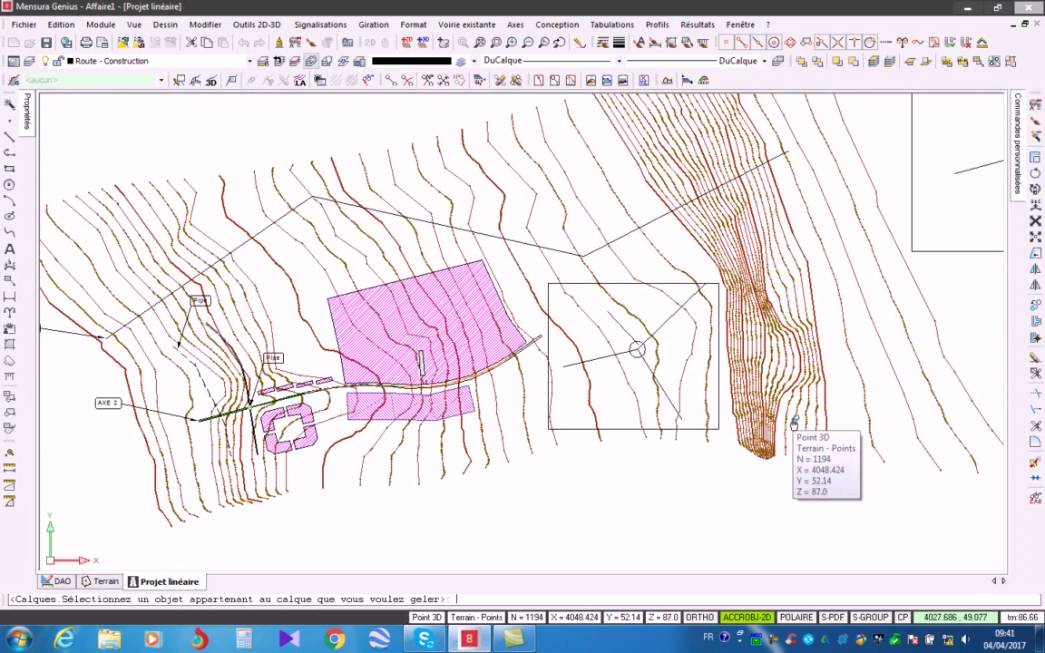
scroll(254, 395, up, 5)
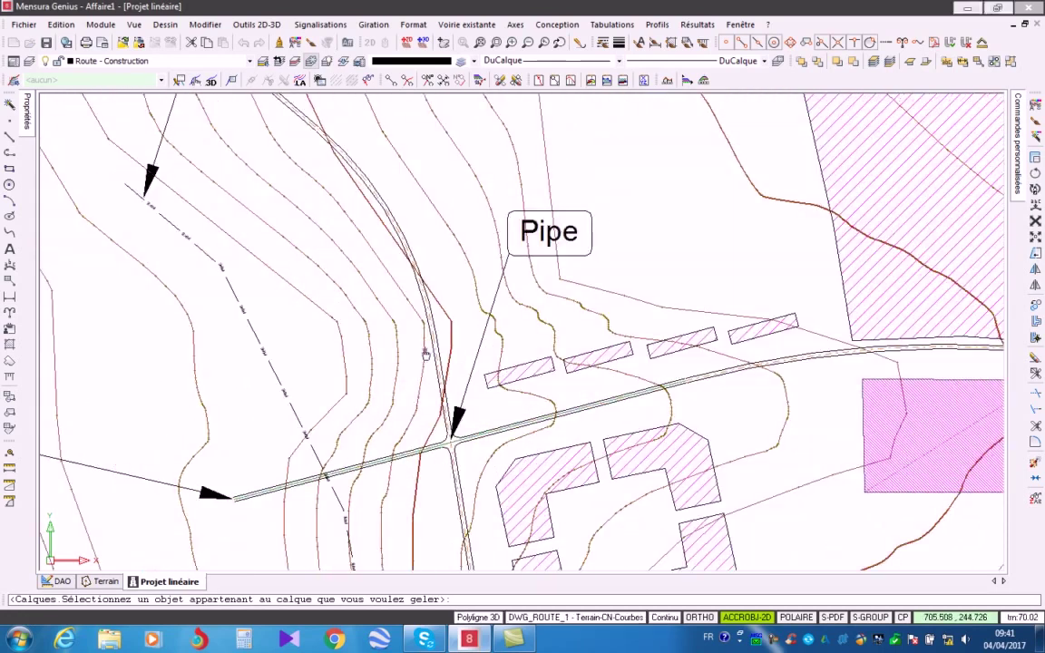
scroll(415, 296, down, 6)
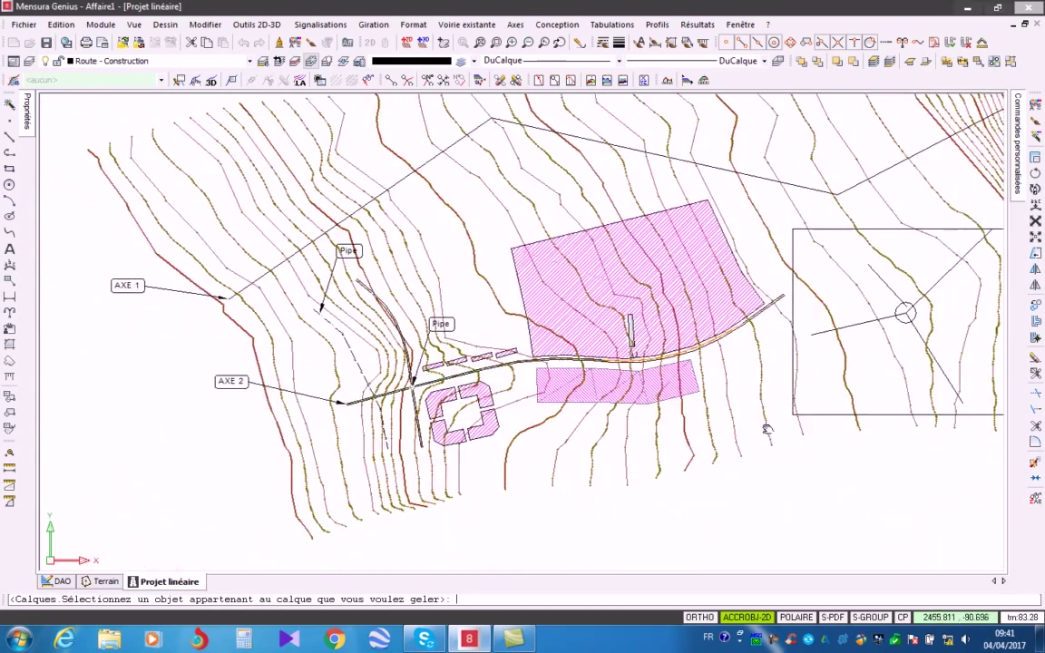
middle_drag(767, 430, 596, 418)
scroll(239, 378, up, 5)
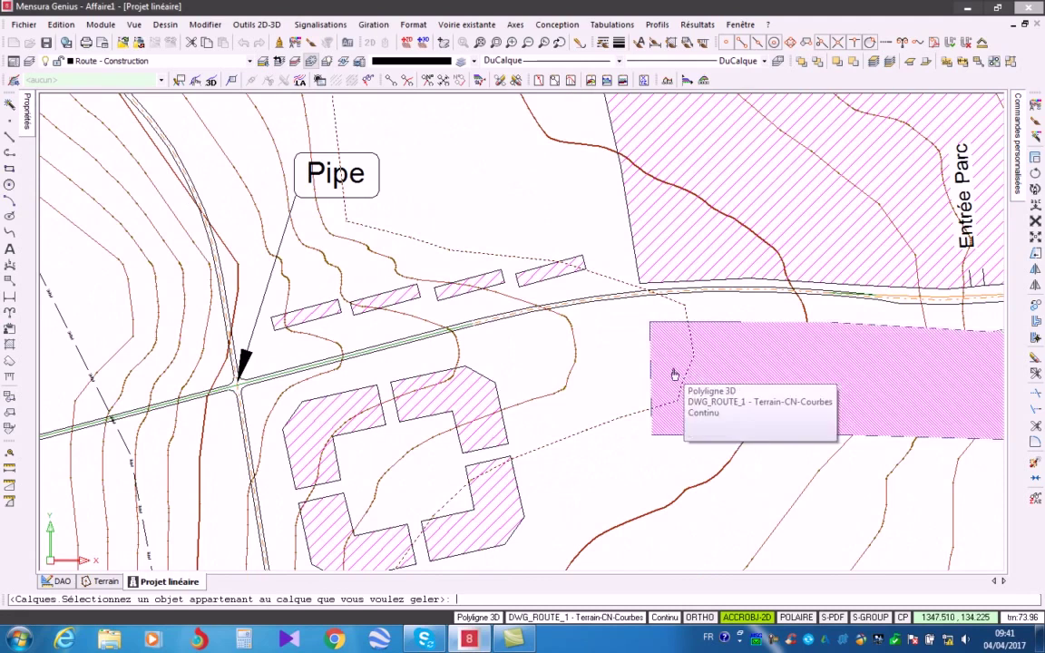
scroll(674, 374, down, 6)
middle_drag(723, 368, 611, 413)
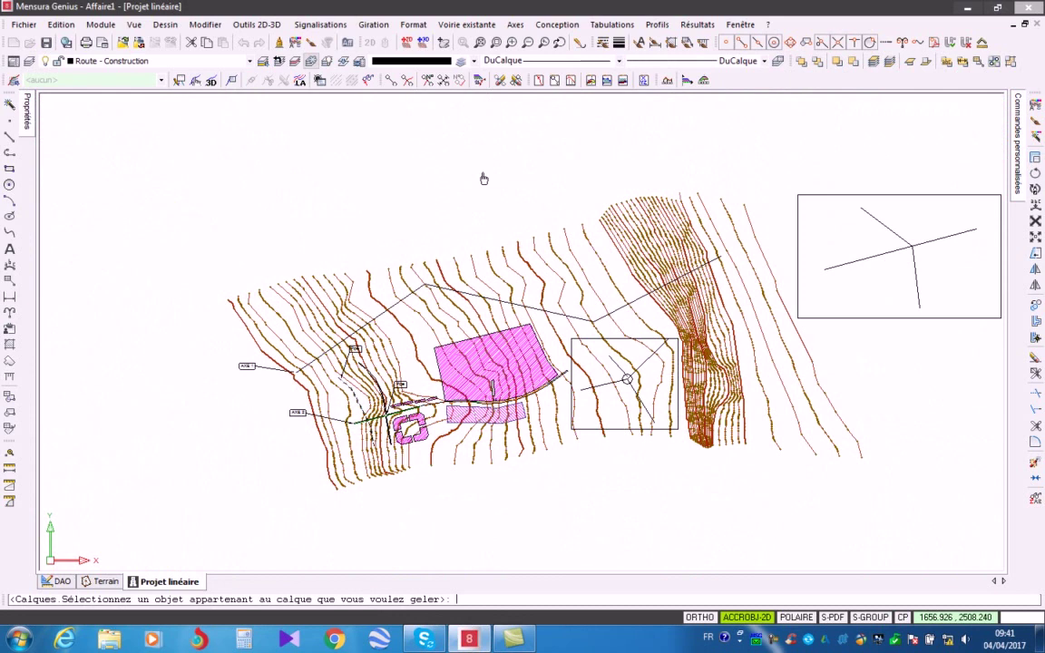
key(alt)
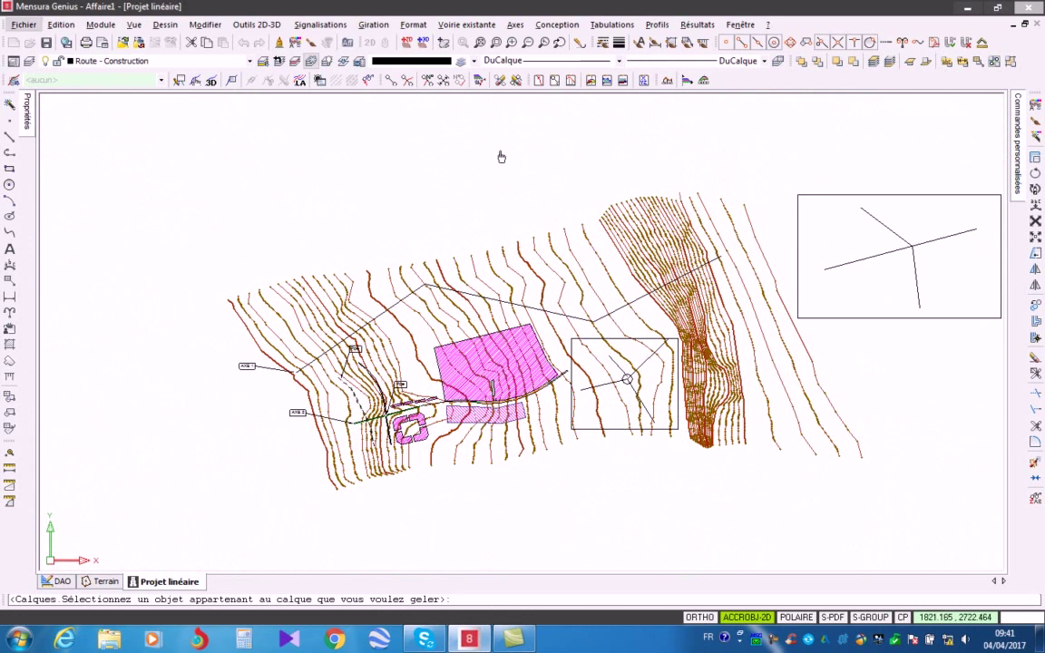
key(Escape)
key(Escape)
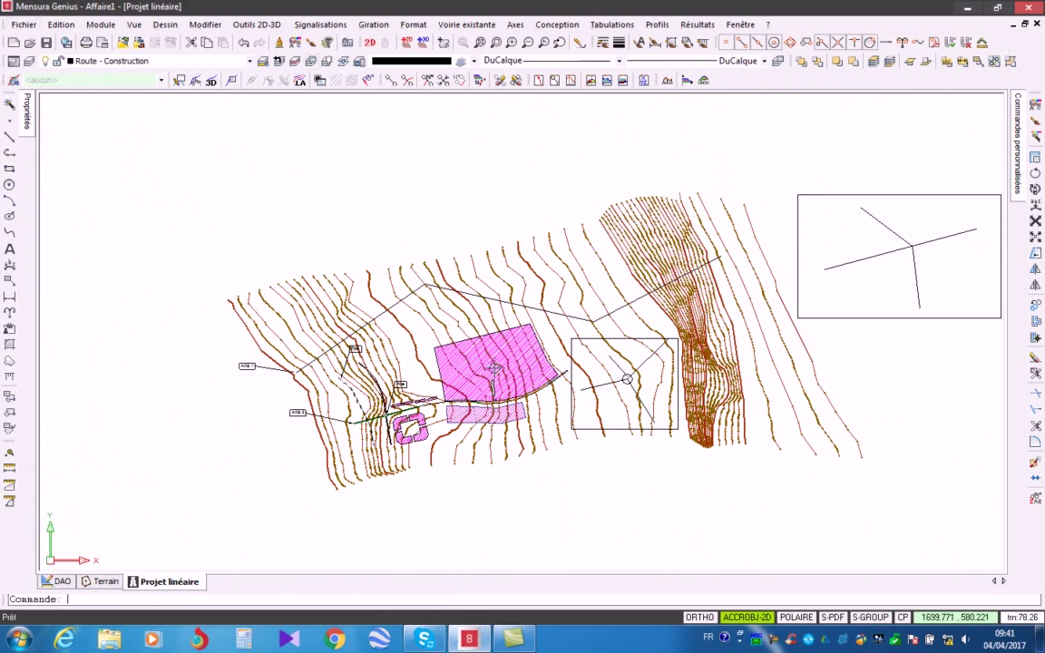
Step: Begin a new axis in the Projet linéaire module, opening its properties
middle_drag(407, 376, 347, 338)
scroll(348, 338, up, 3)
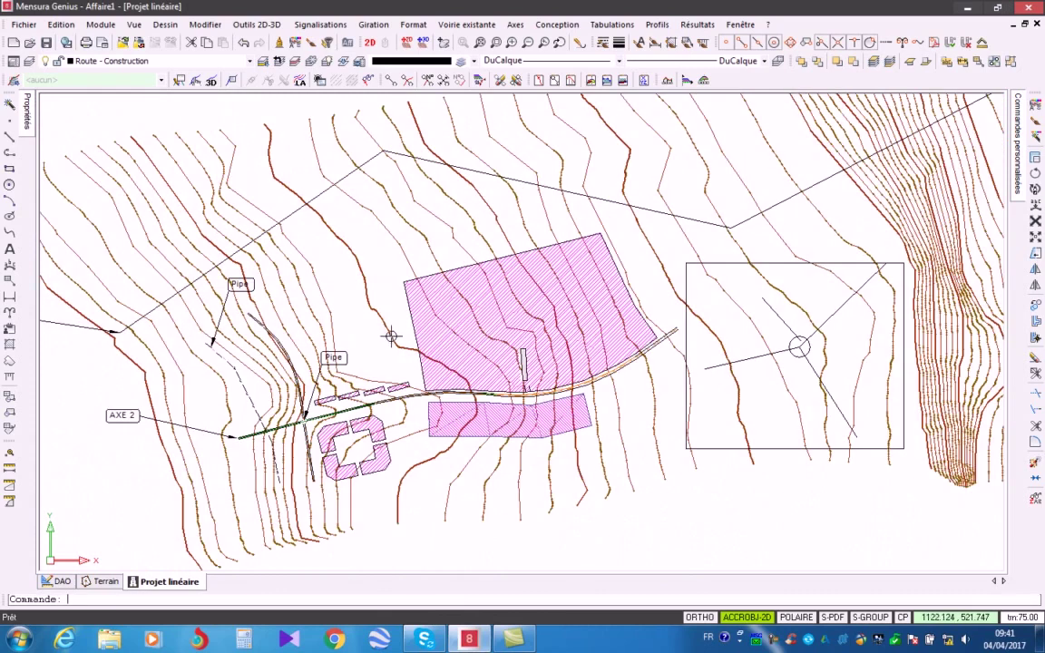
scroll(354, 348, down, 1)
middle_drag(583, 296, 566, 358)
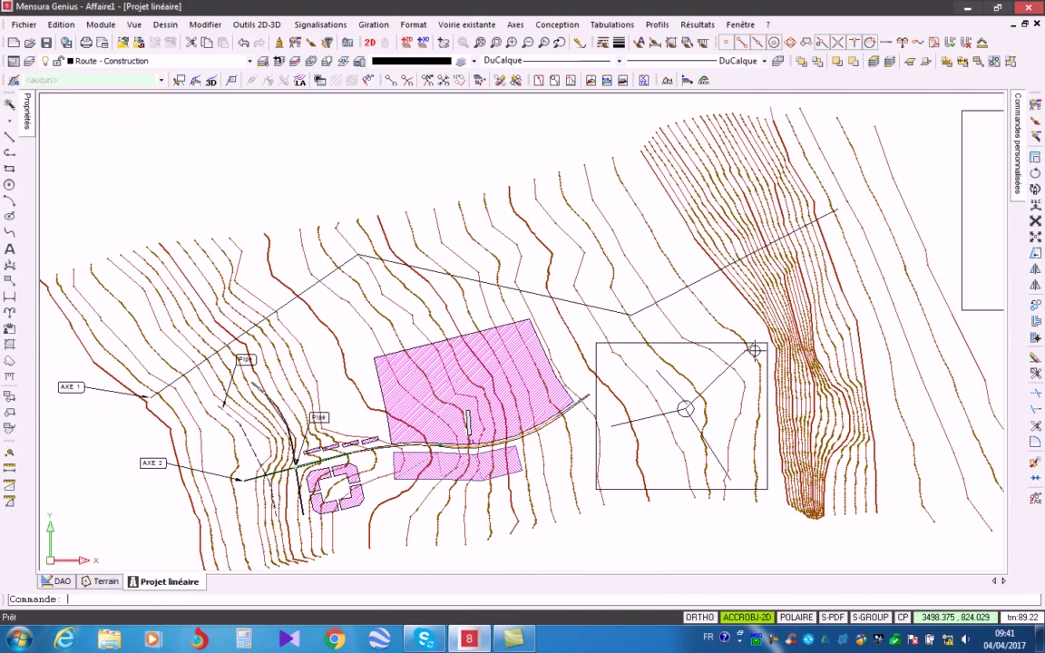
middle_drag(457, 343, 500, 302)
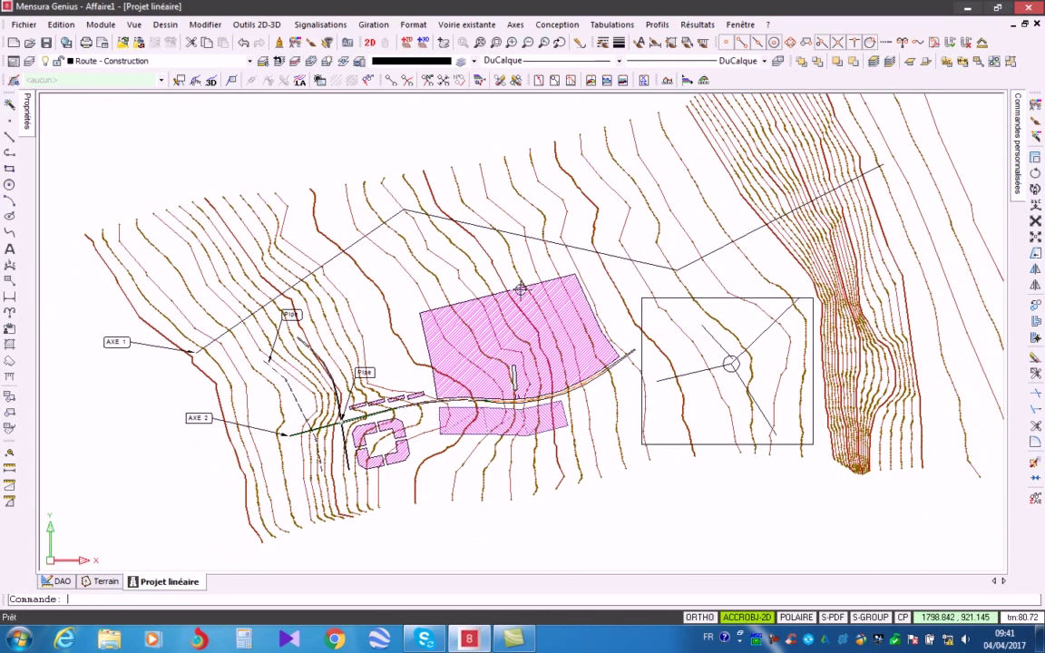
click(513, 25)
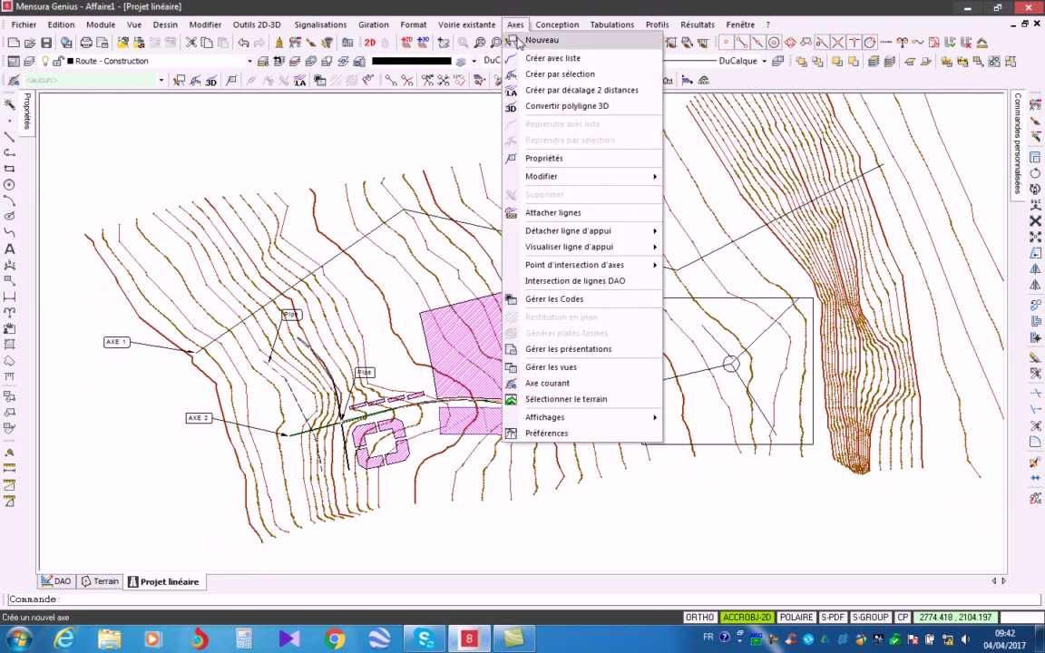
click(541, 41)
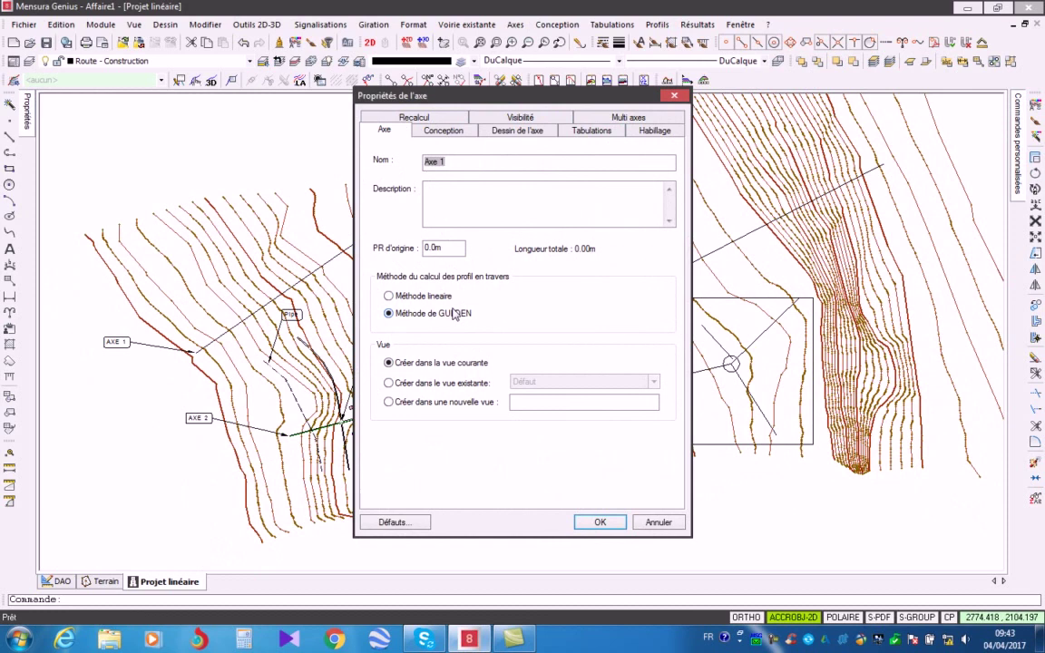
Step: Review the new axis's design rules, drawing style, tabulation and labelling settings, including the rule-usage choices and the arc label items
click(456, 132)
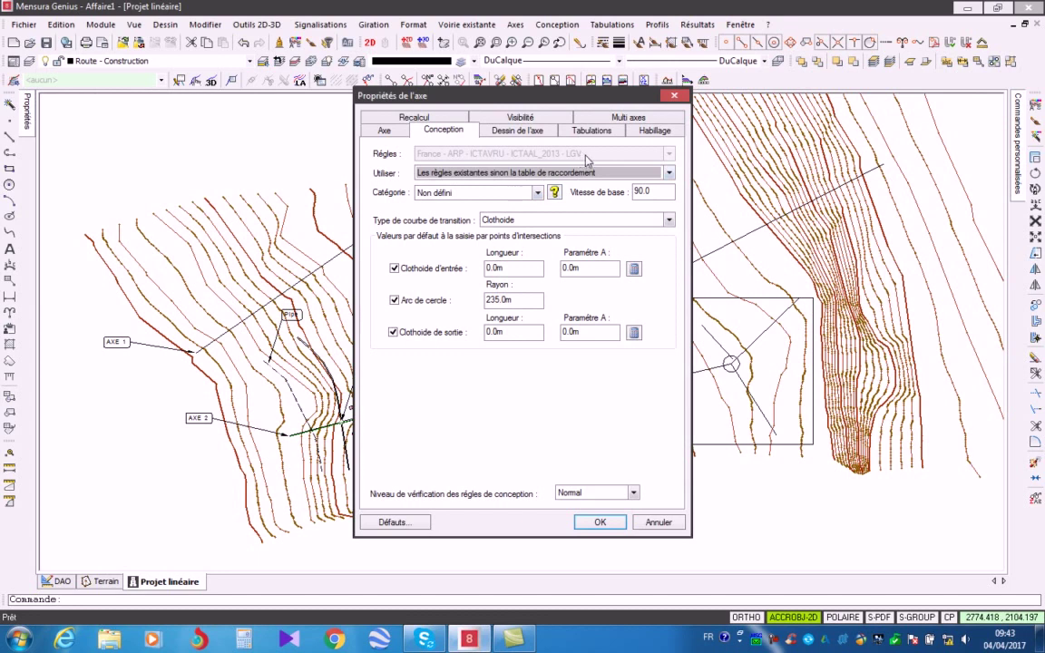
click(504, 132)
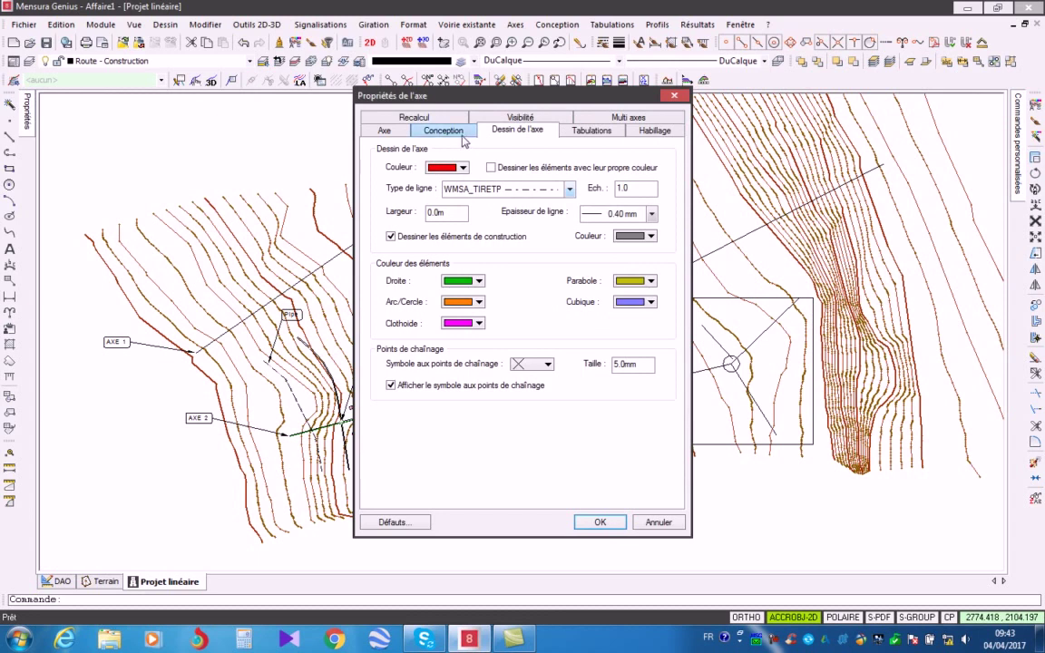
click(420, 130)
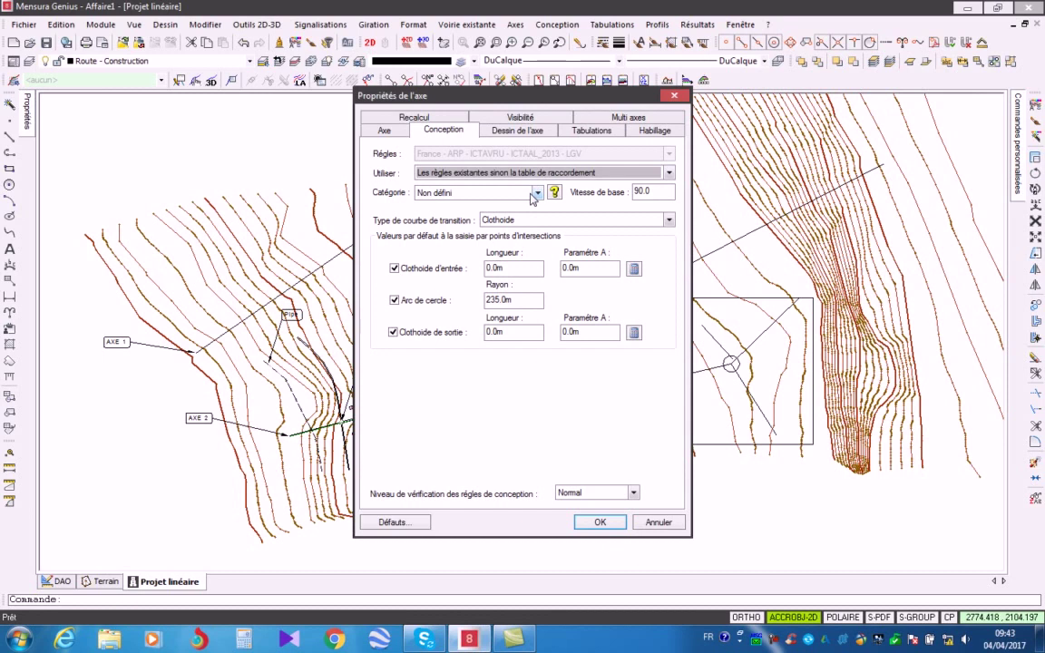
click(540, 173)
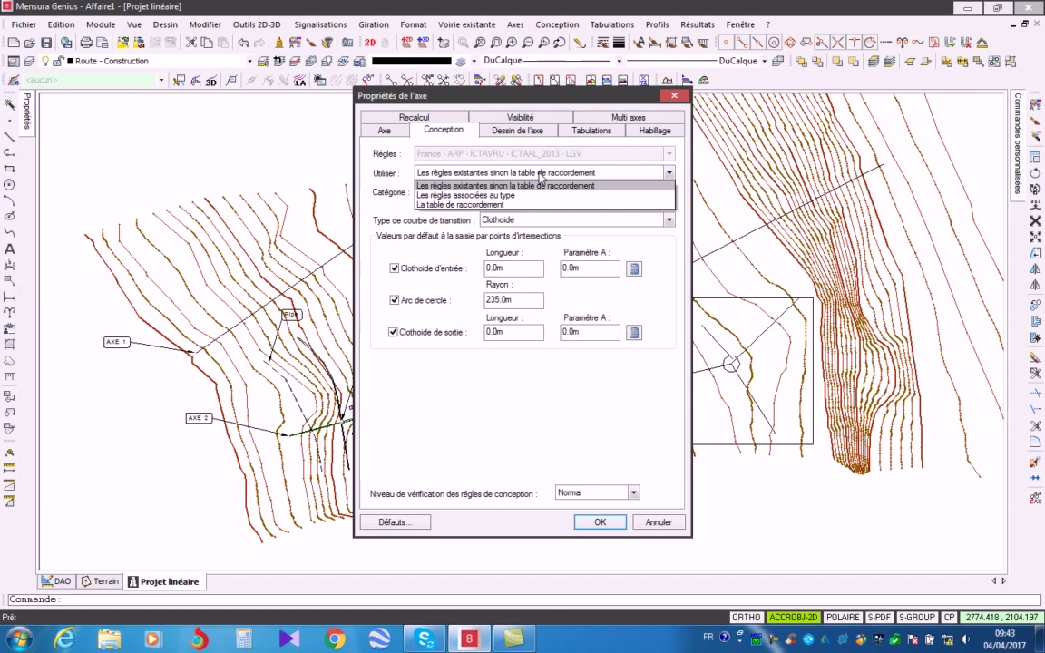
click(540, 174)
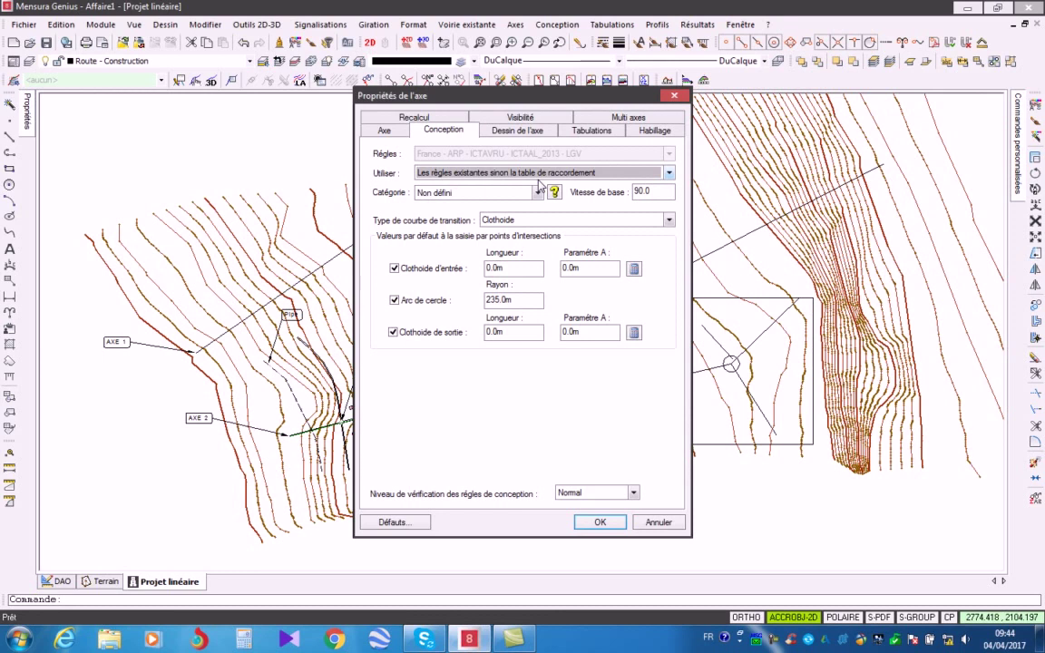
click(523, 136)
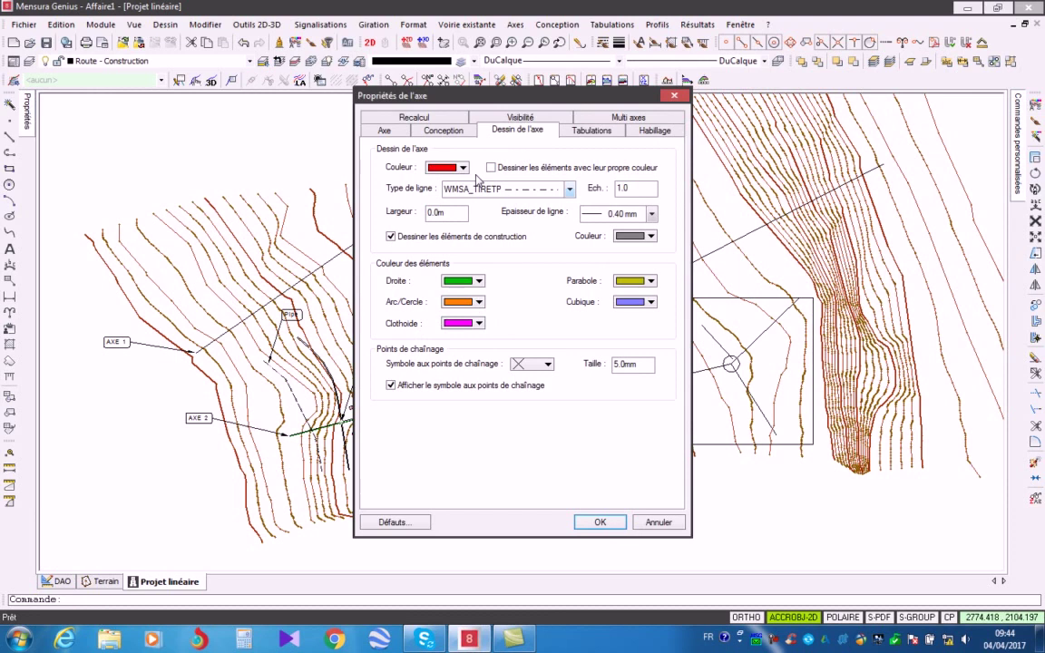
click(590, 131)
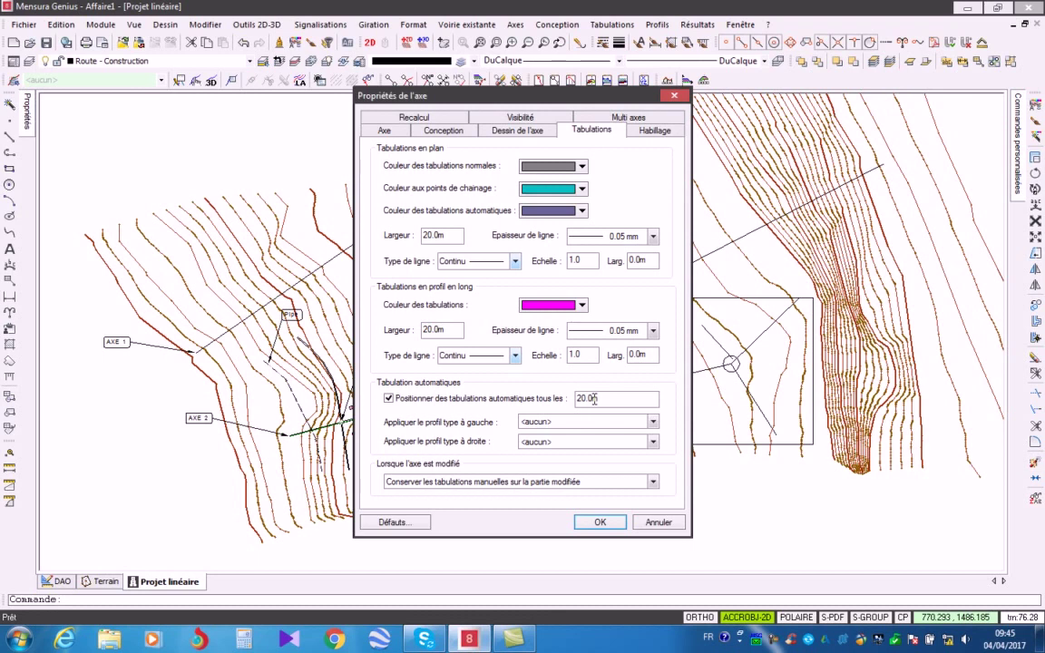
click(650, 133)
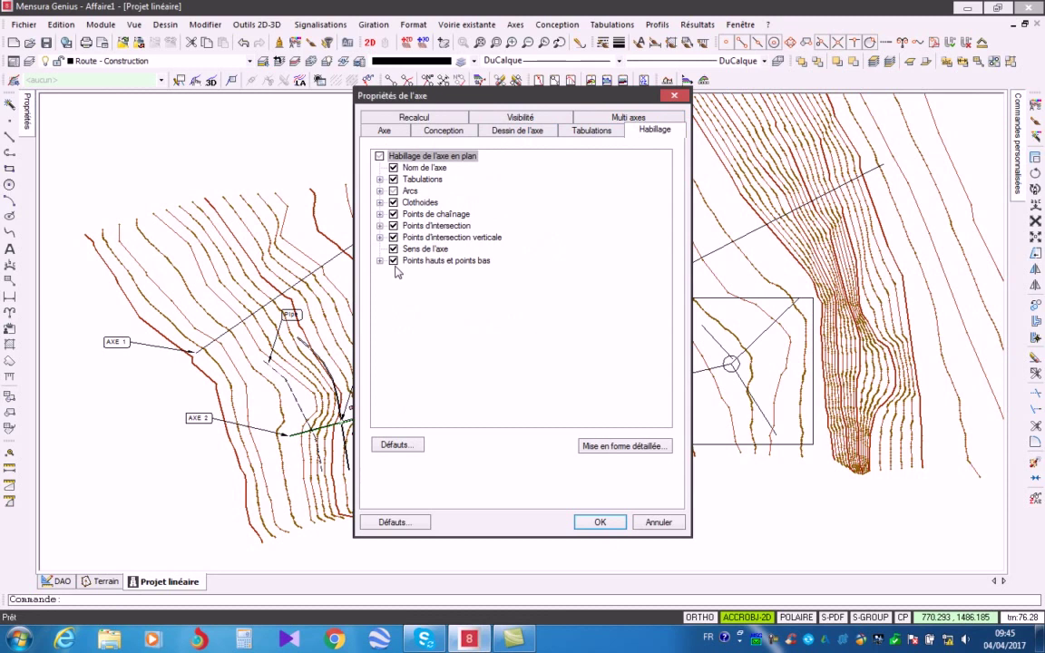
click(379, 191)
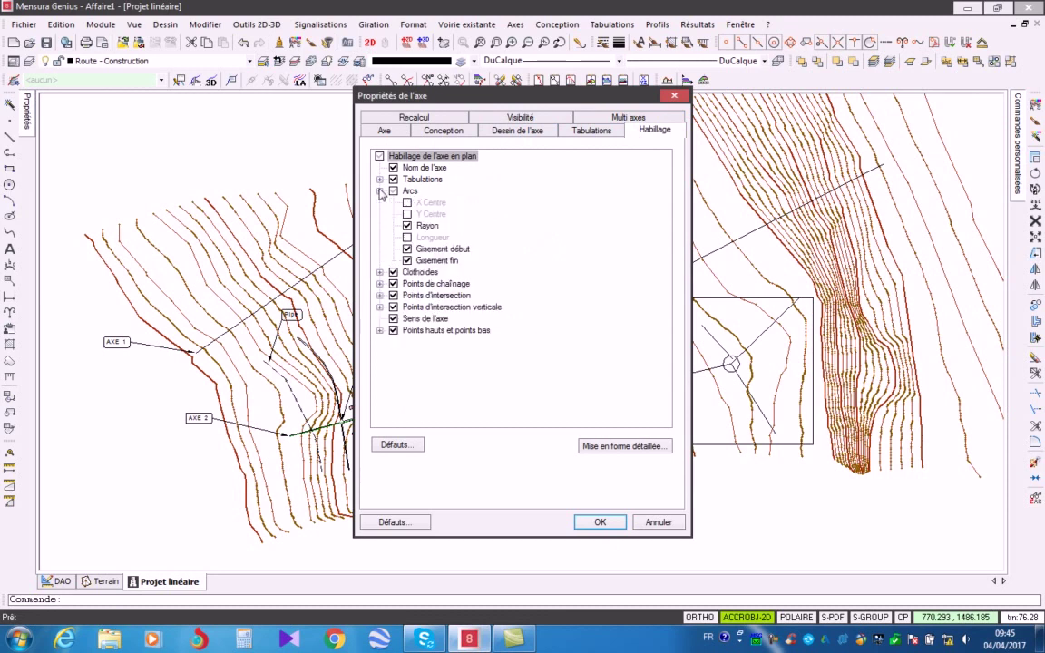
click(380, 191)
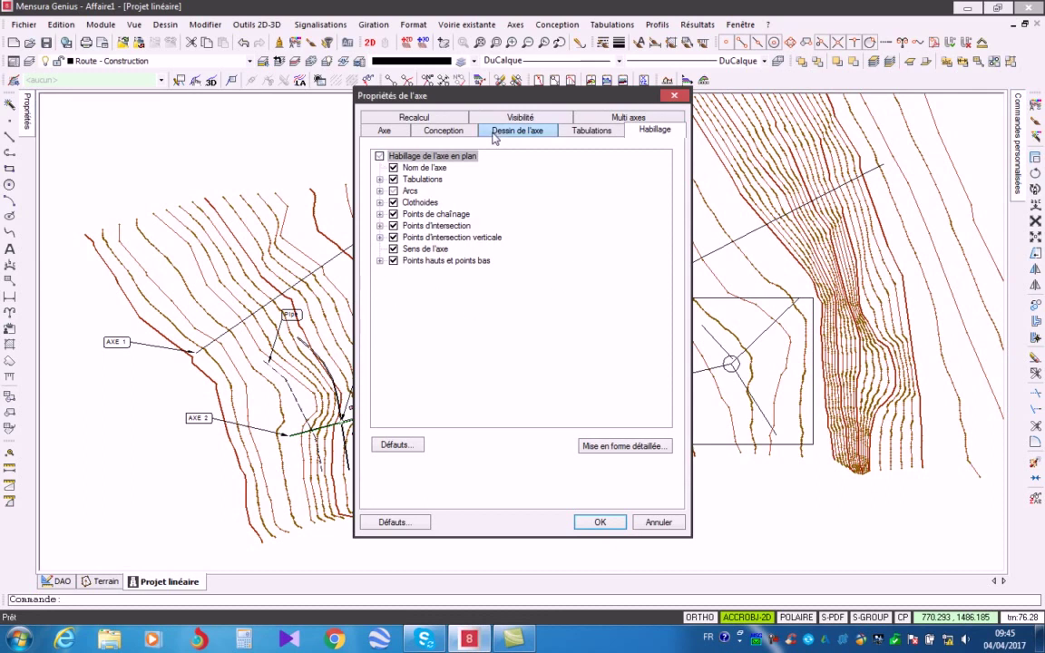
Step: Check the recalculation and multi-axis settings, create the axis Axe 1 with its default properties, and decline saving the project
click(447, 117)
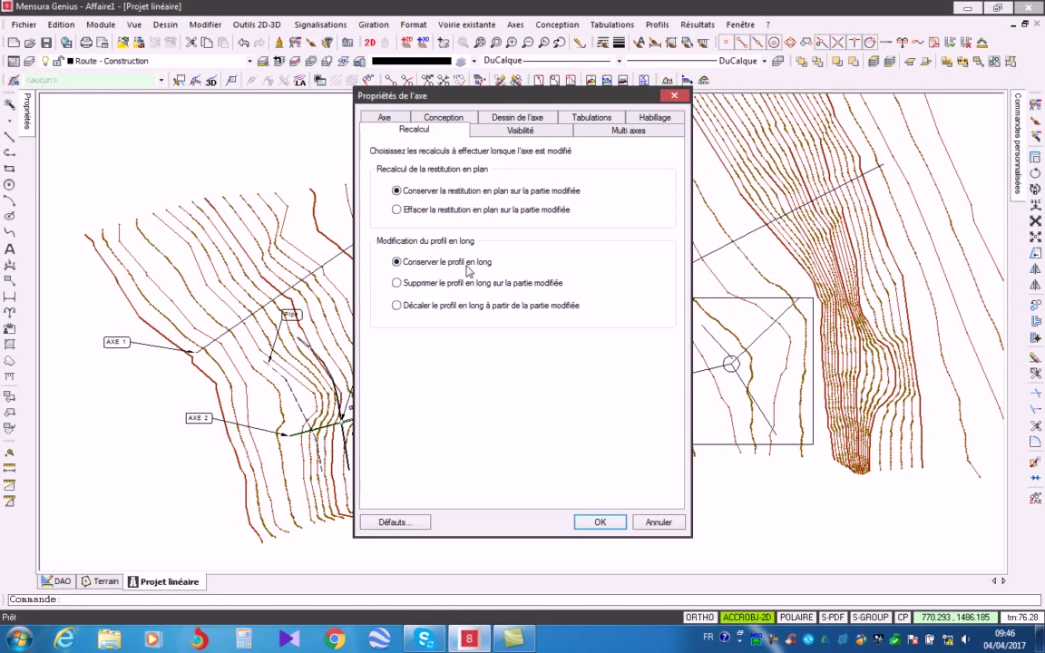
click(498, 129)
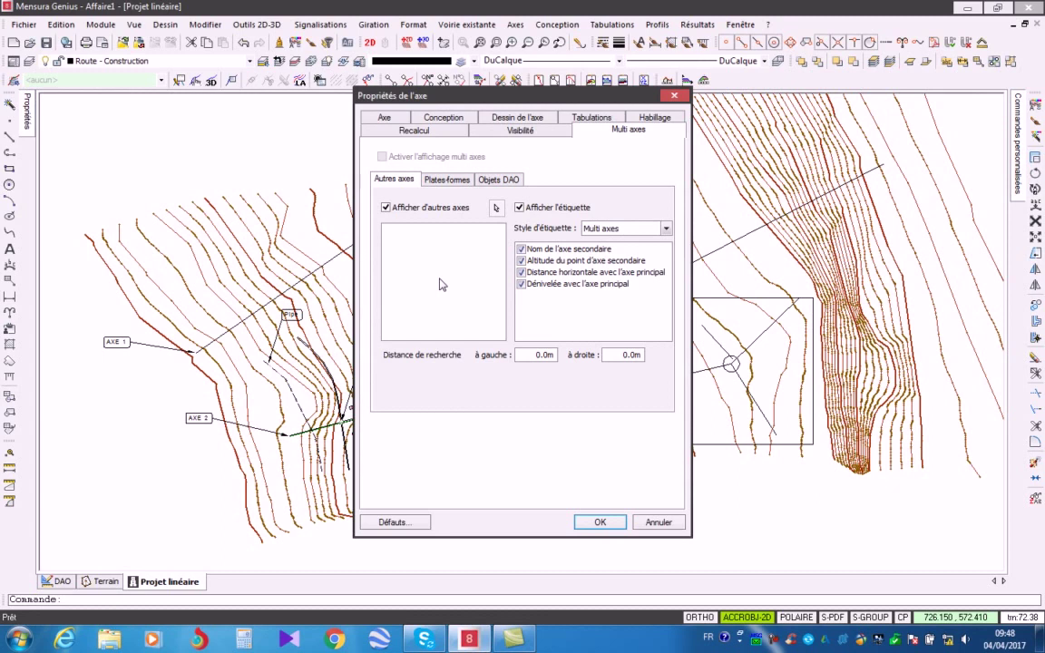
click(445, 180)
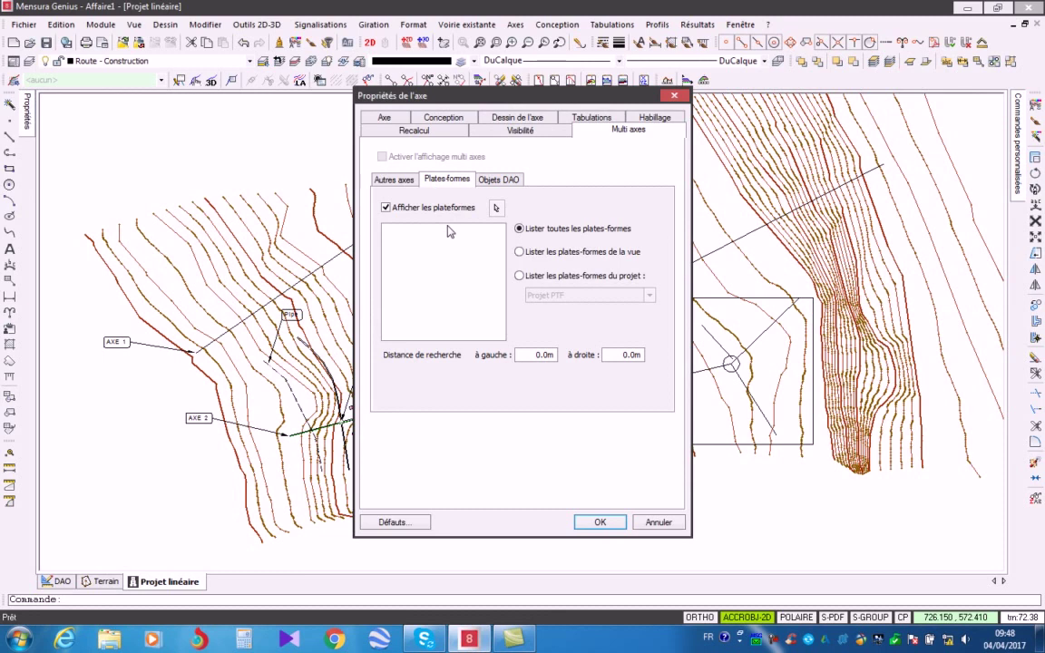
click(496, 180)
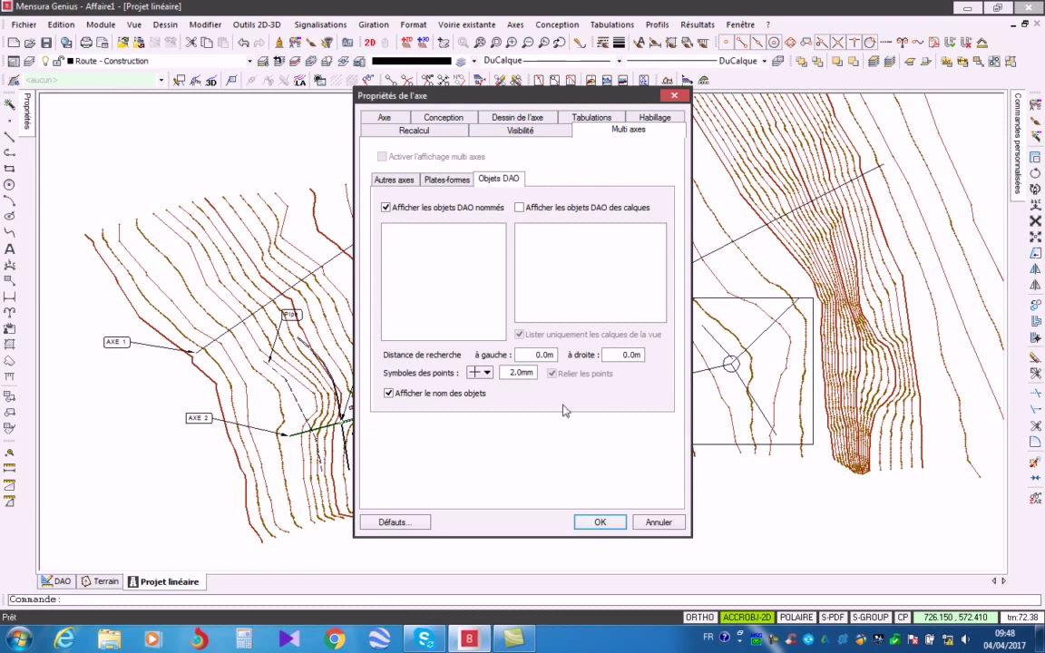
click(596, 523)
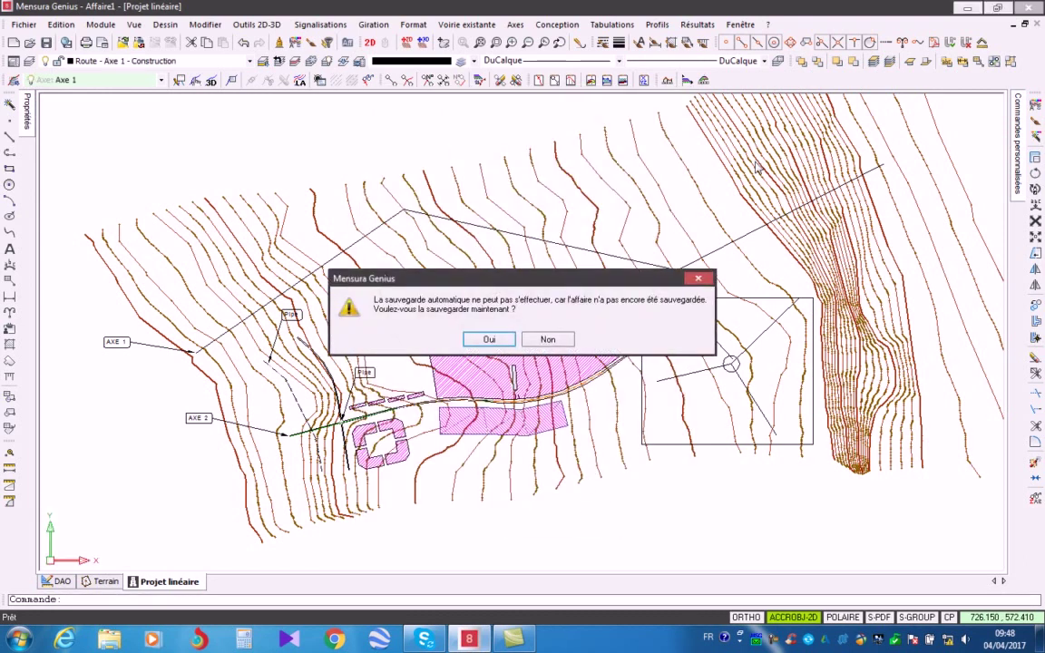
click(547, 338)
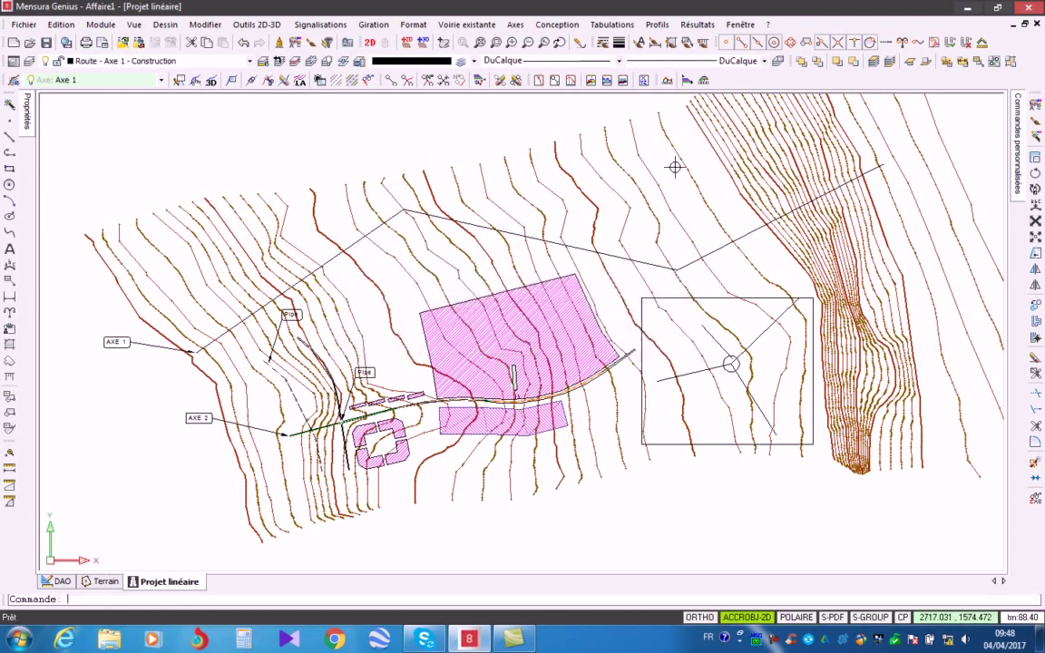
Step: Open the design properties of Axe 1 and choose Clothoide as the transition curve type
click(514, 24)
click(555, 25)
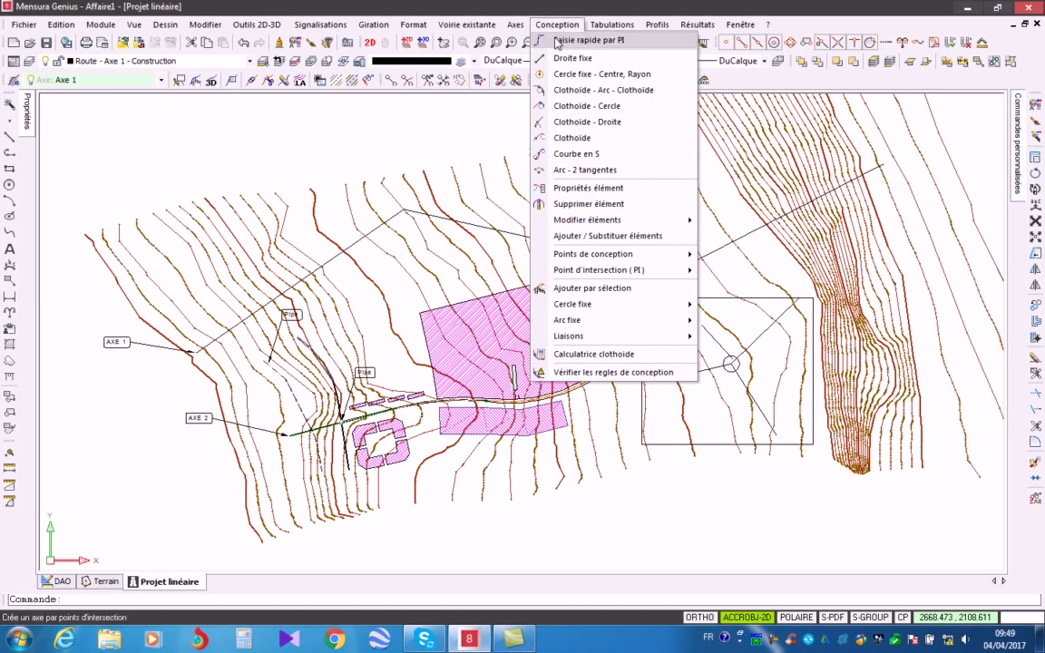
mouse_move(517, 26)
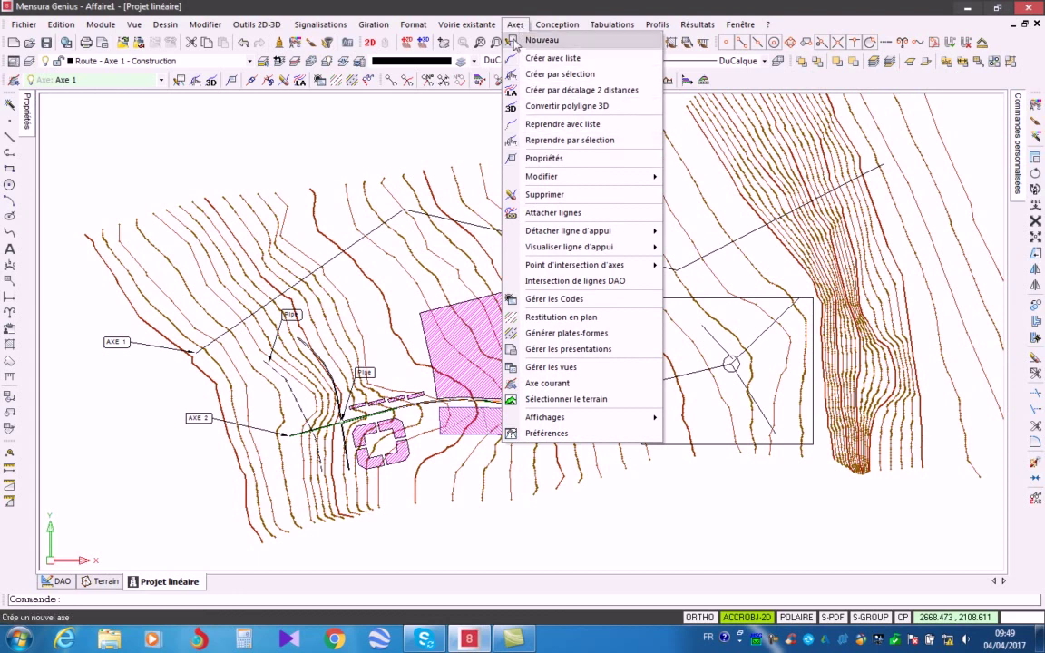
key(Escape)
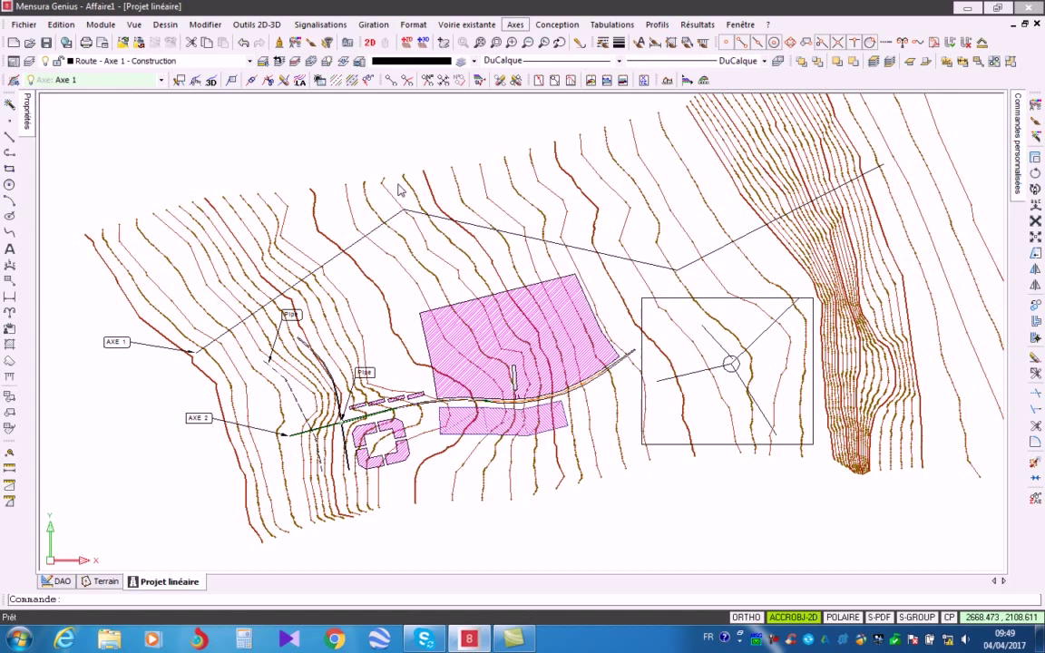
click(444, 130)
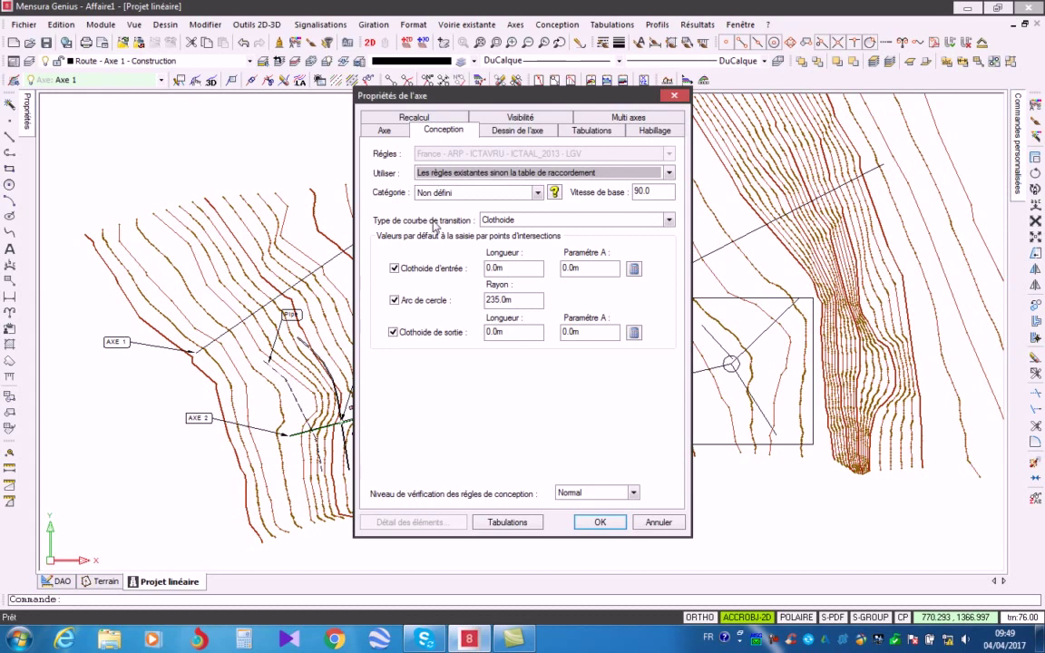
click(524, 222)
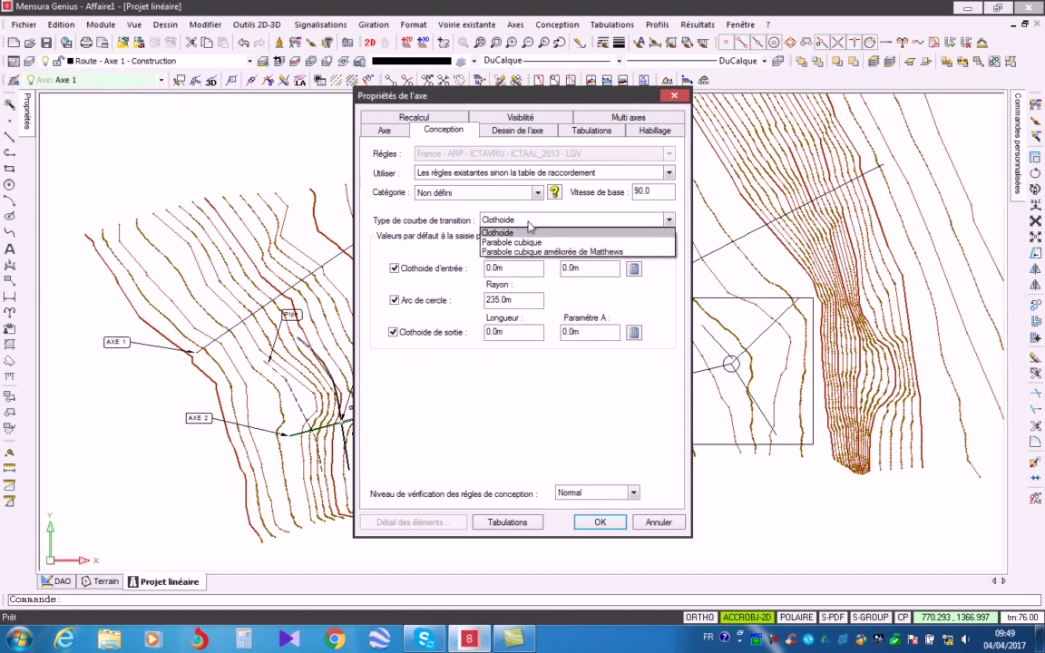
click(523, 232)
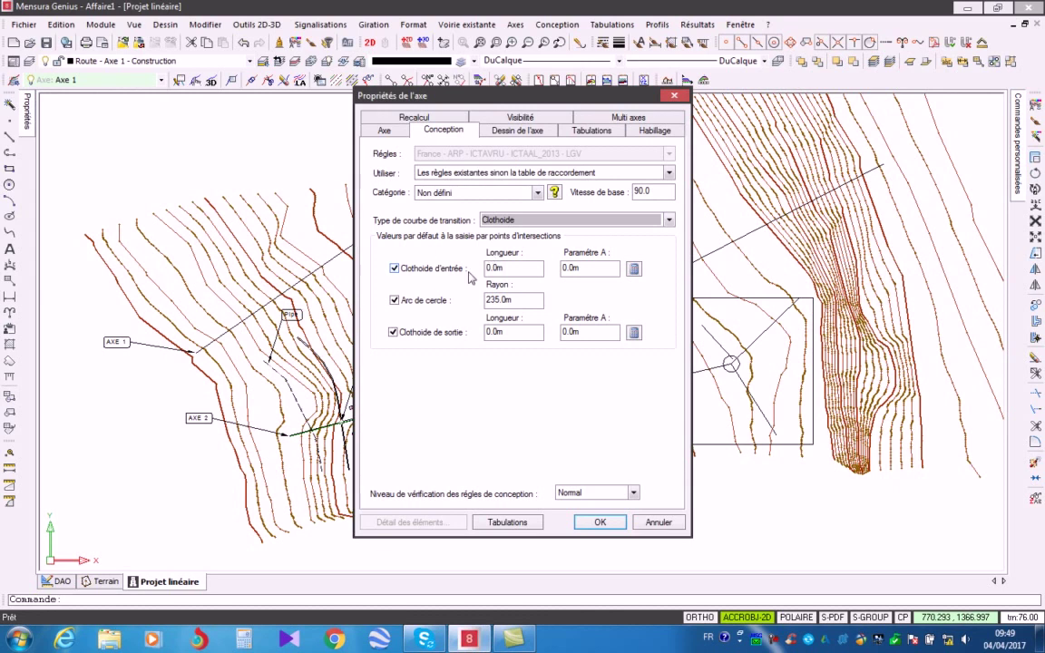
Step: Disable the default entry and exit clothoids of Axe 1, set the default arc radius to 300 m, and apply the properties
click(395, 270)
click(393, 333)
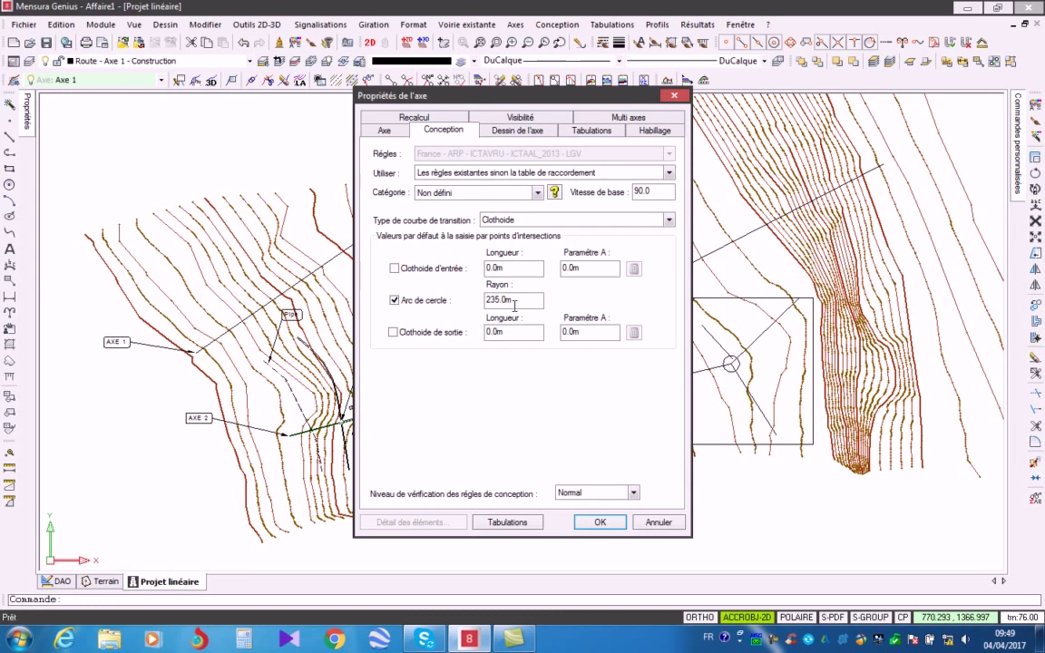
drag(518, 303, 443, 315)
text(300)
key(shift+Tab)
click(600, 523)
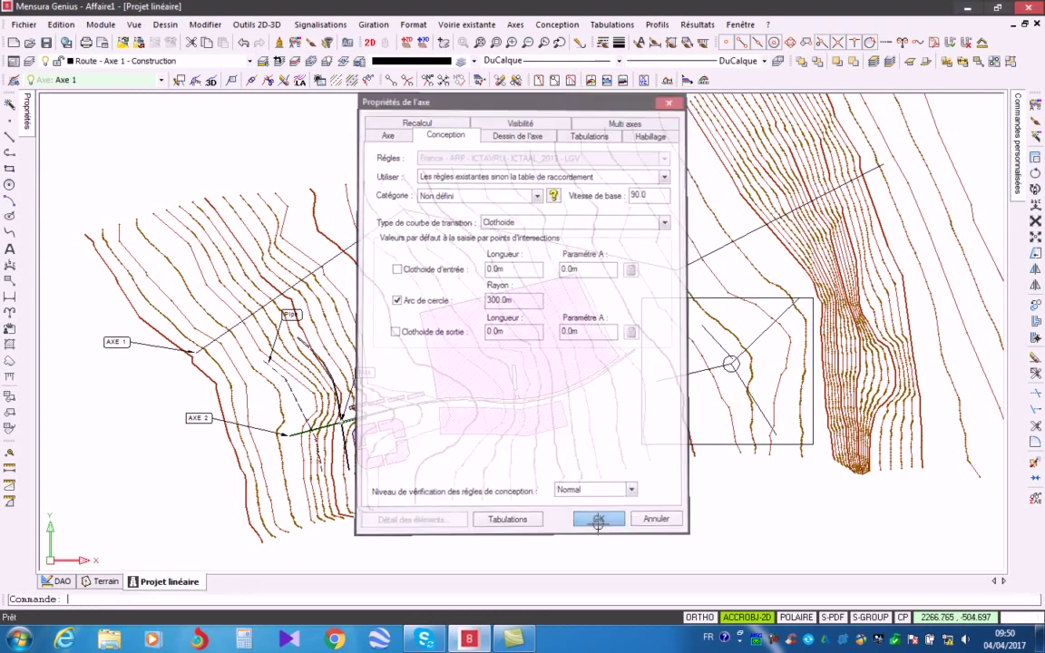
Step: Lay out Axe 1 by quick intersection-point entry along the existing polyline labelled AXE 1
click(558, 26)
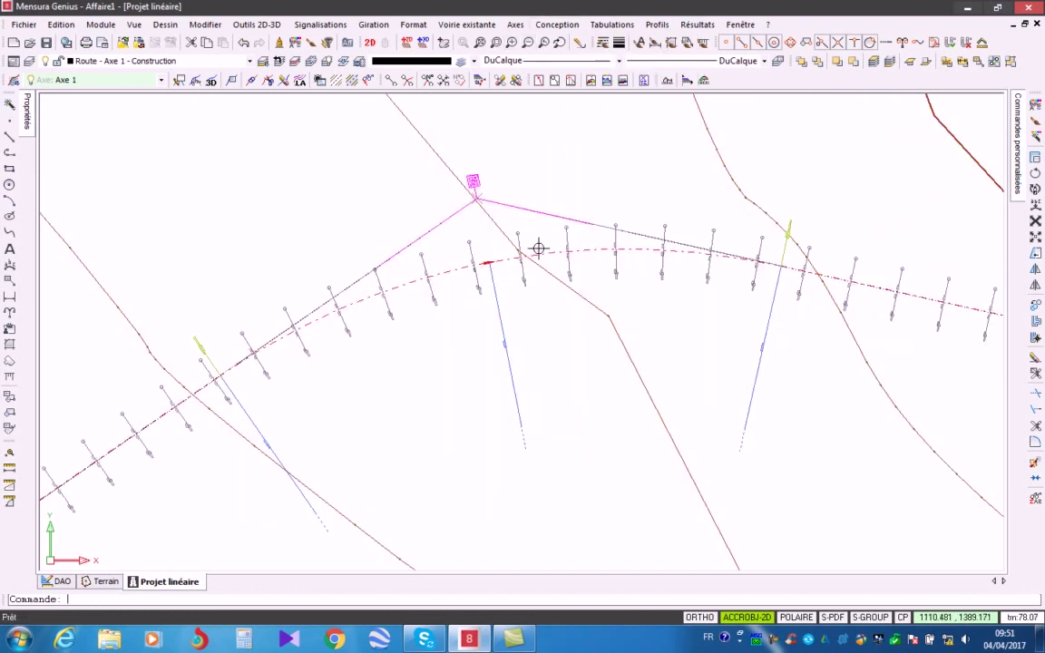
click(545, 256)
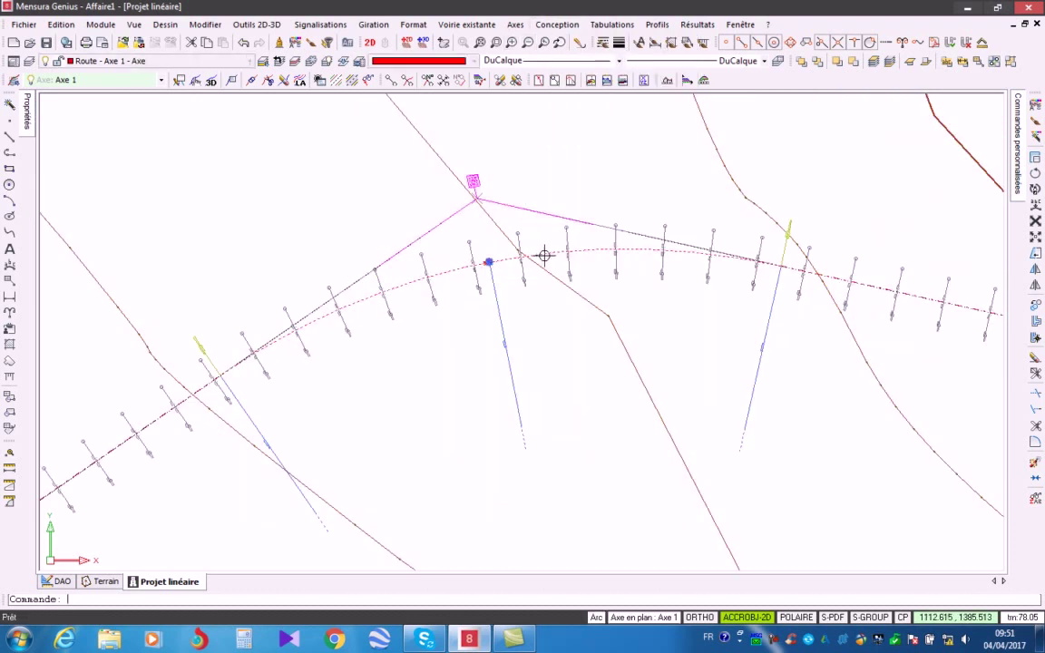
click(488, 262)
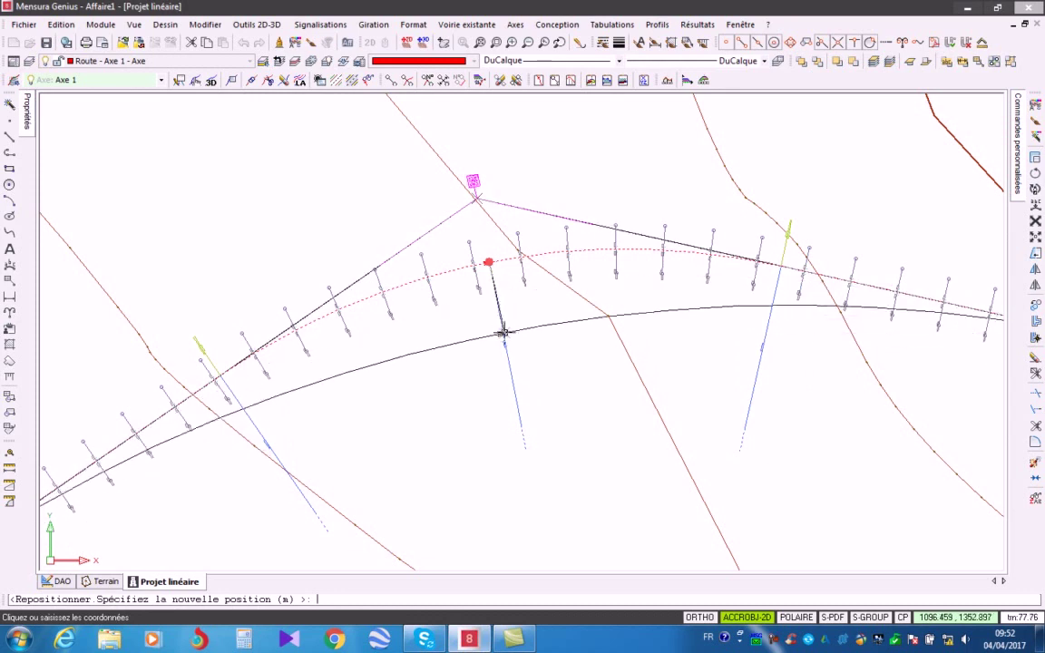
key(Escape)
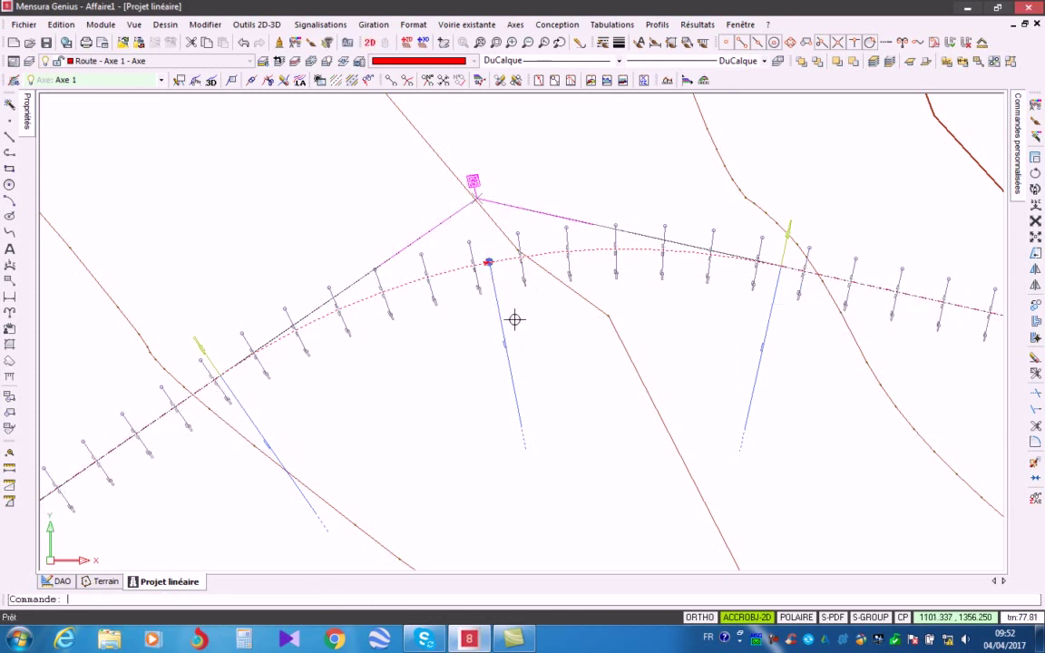
Step: Set the radius of Axe 1's first arc to 1000 m
double_click(508, 262)
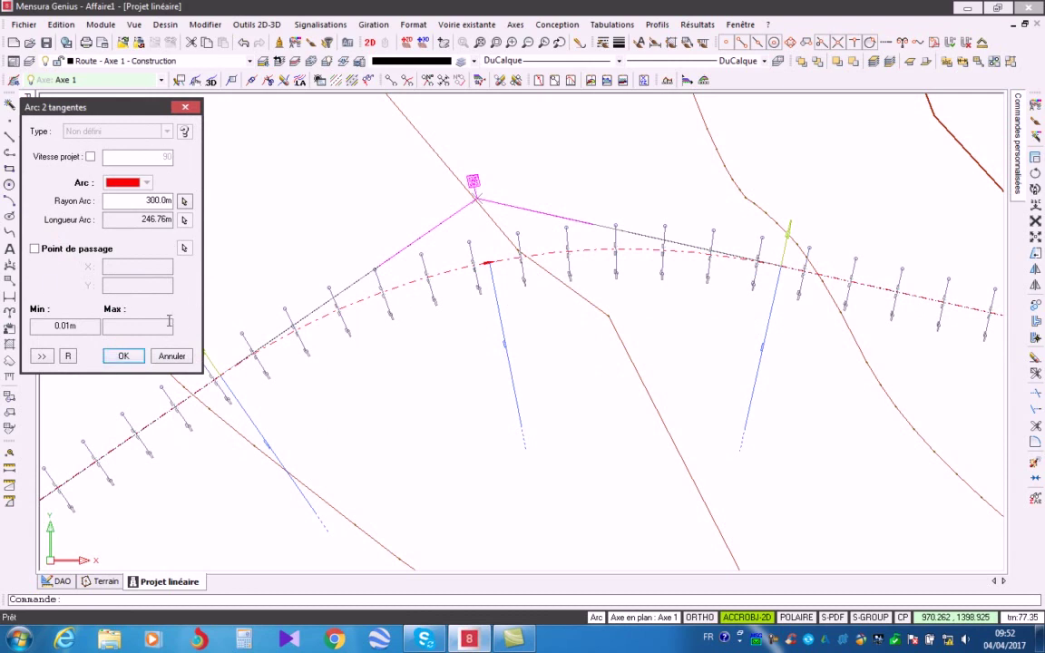
double_click(121, 197)
text(1000)
click(123, 355)
Step: Set the radius of the second arc of Axe 1, left of the steep slope, to 2000 m
scroll(519, 223, down, 5)
scroll(532, 264, up, 10)
scroll(555, 268, down, 6)
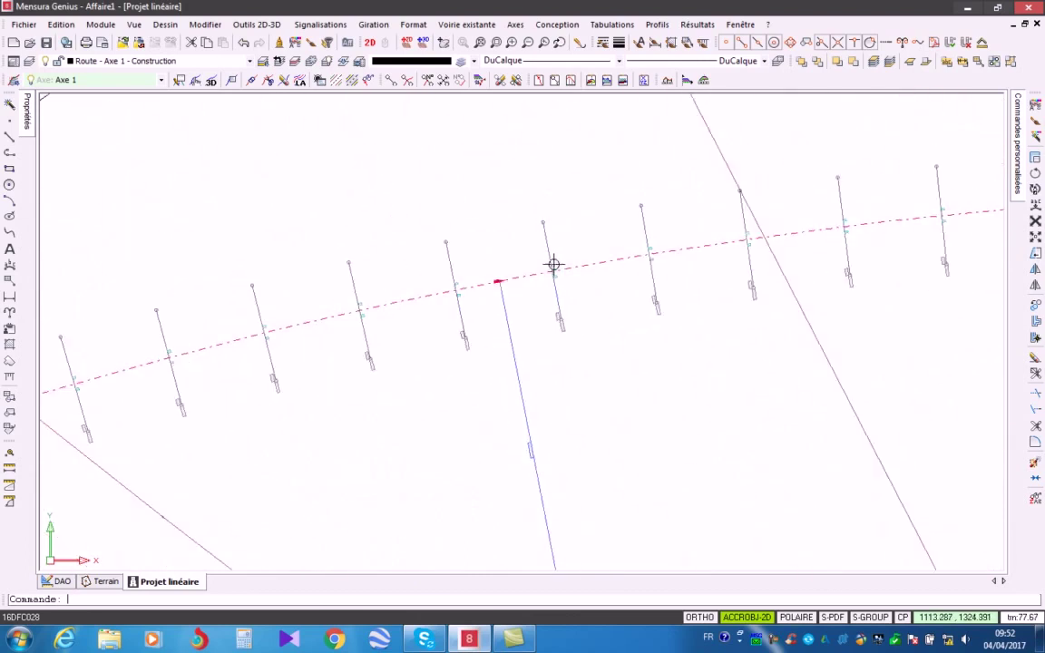
scroll(574, 310, up, 8)
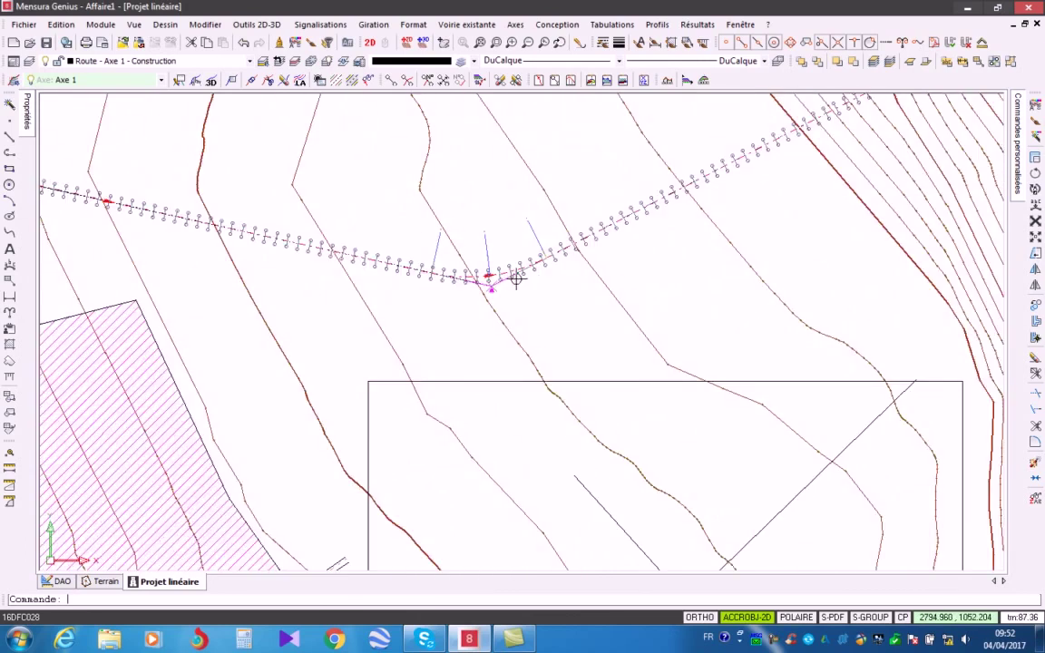
click(470, 242)
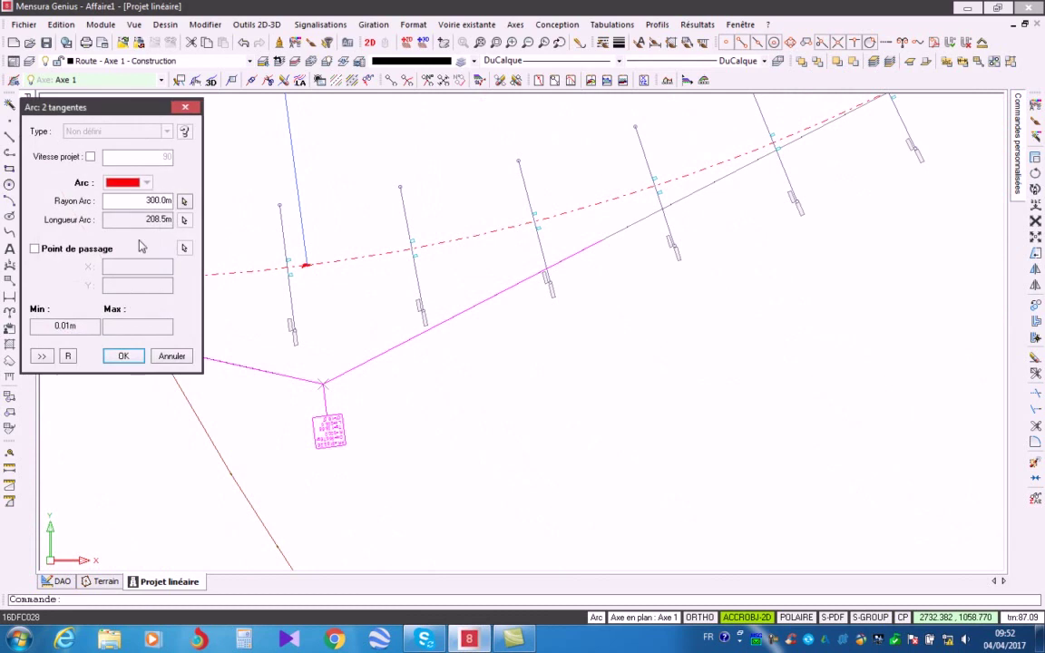
text(2000)
click(121, 355)
Step: Examine the reshaped arcs, intersection points and cross-section marks along the whole of Axe 1
scroll(317, 338, down, 7)
mouse_move(212, 319)
middle_down()
mouse_move(306, 315)
mouse_move(237, 337)
mouse_move(567, 273)
middle_up()
scroll(279, 321, up, 4)
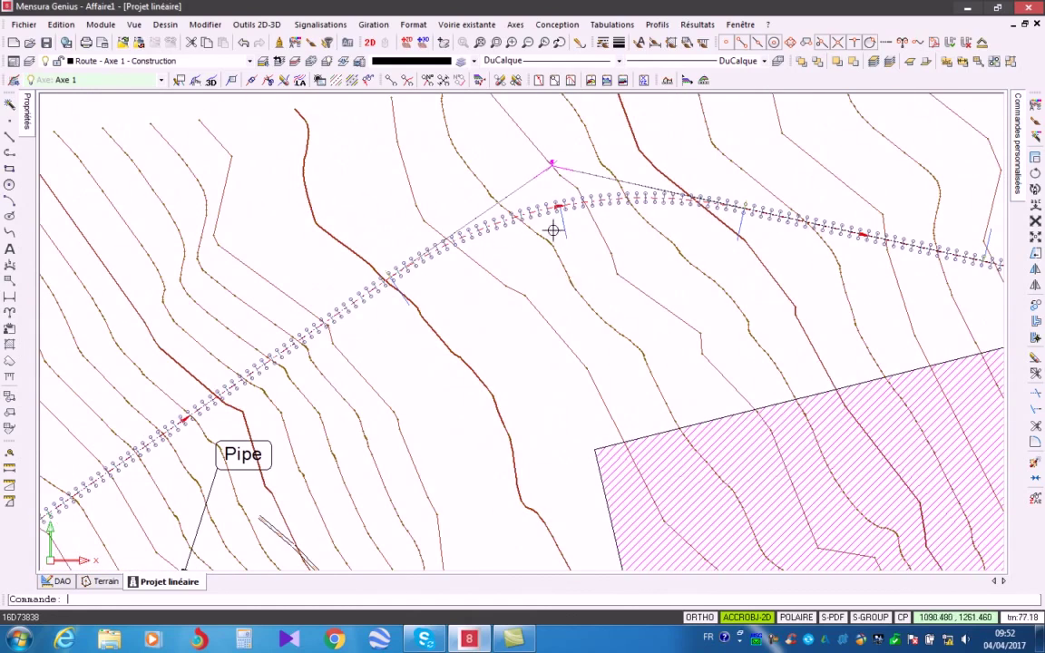
scroll(555, 233, up, 6)
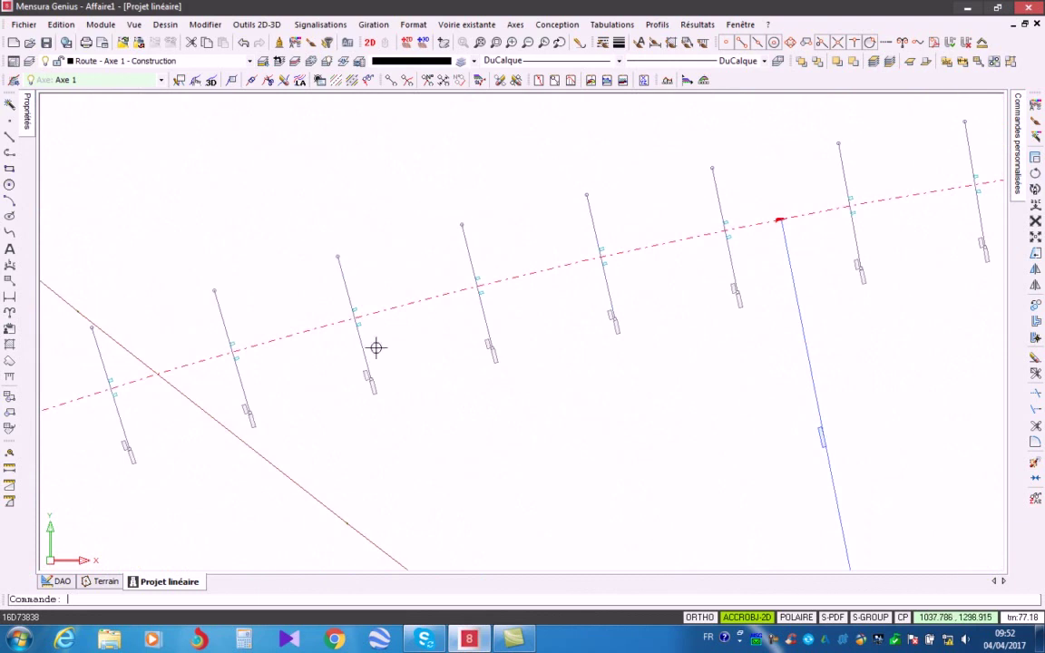
scroll(508, 369, up, 3)
scroll(507, 350, down, 8)
scroll(518, 285, up, 5)
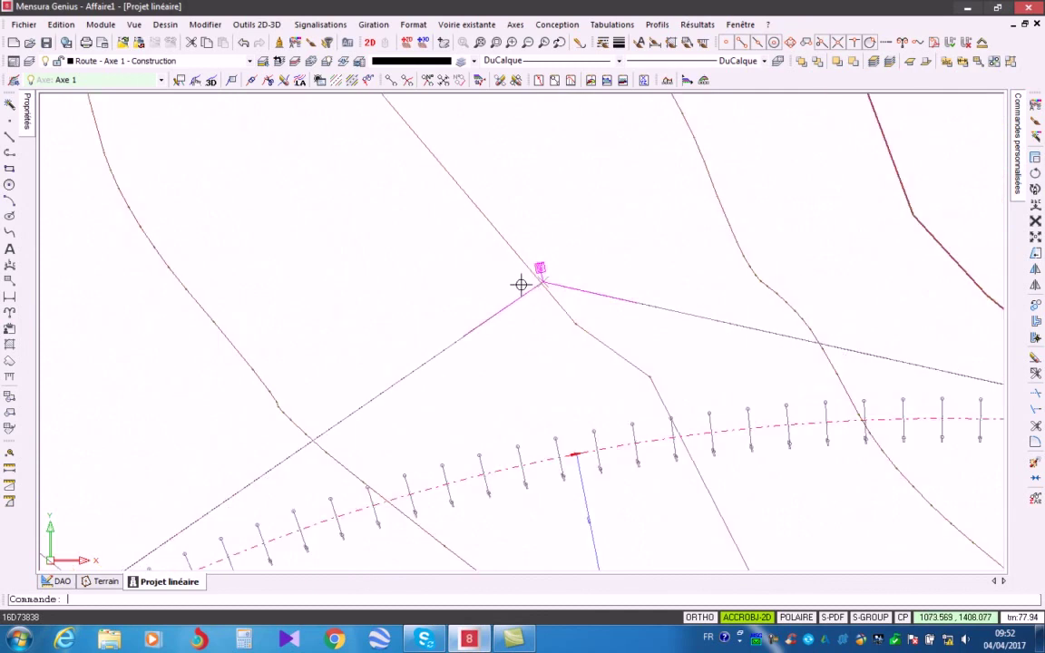
scroll(615, 231, down, 5)
scroll(614, 232, down, 6)
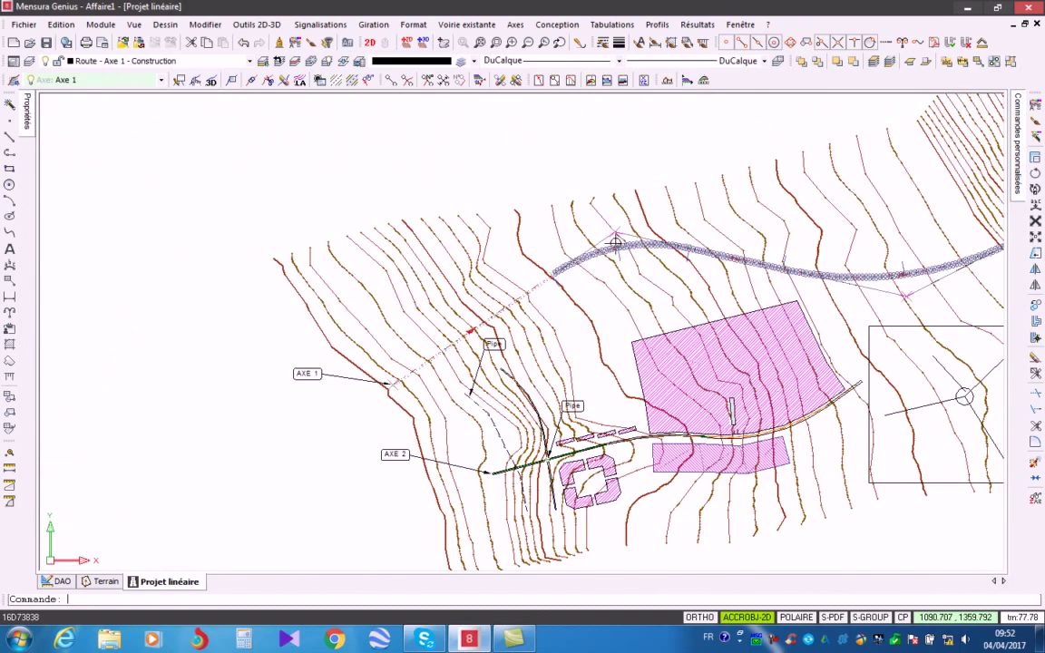
scroll(593, 273, up, 4)
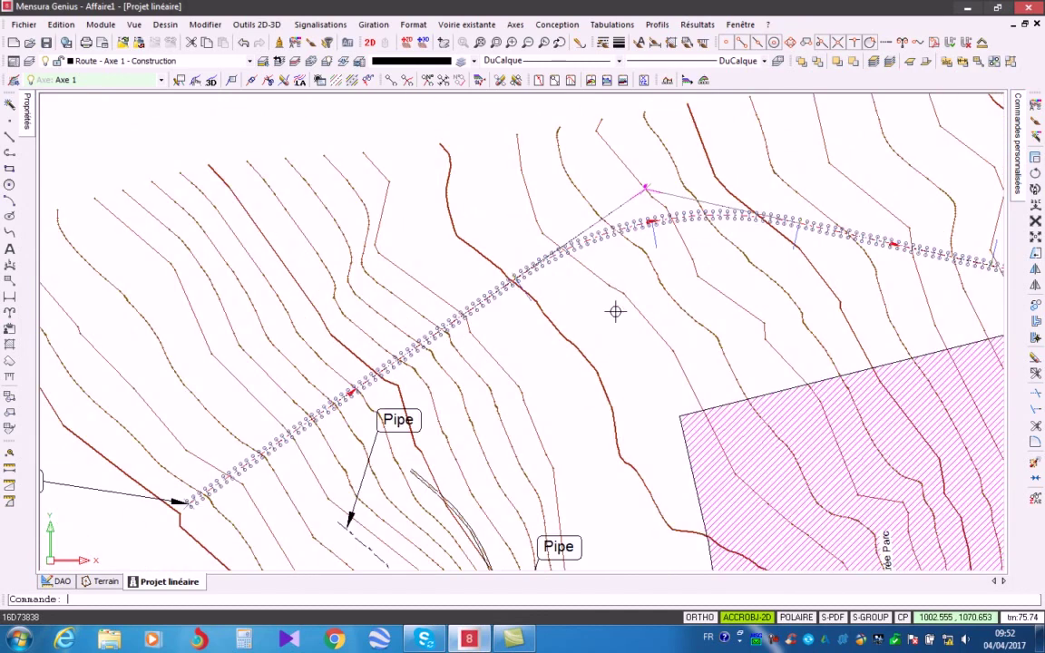
scroll(661, 263, up, 6)
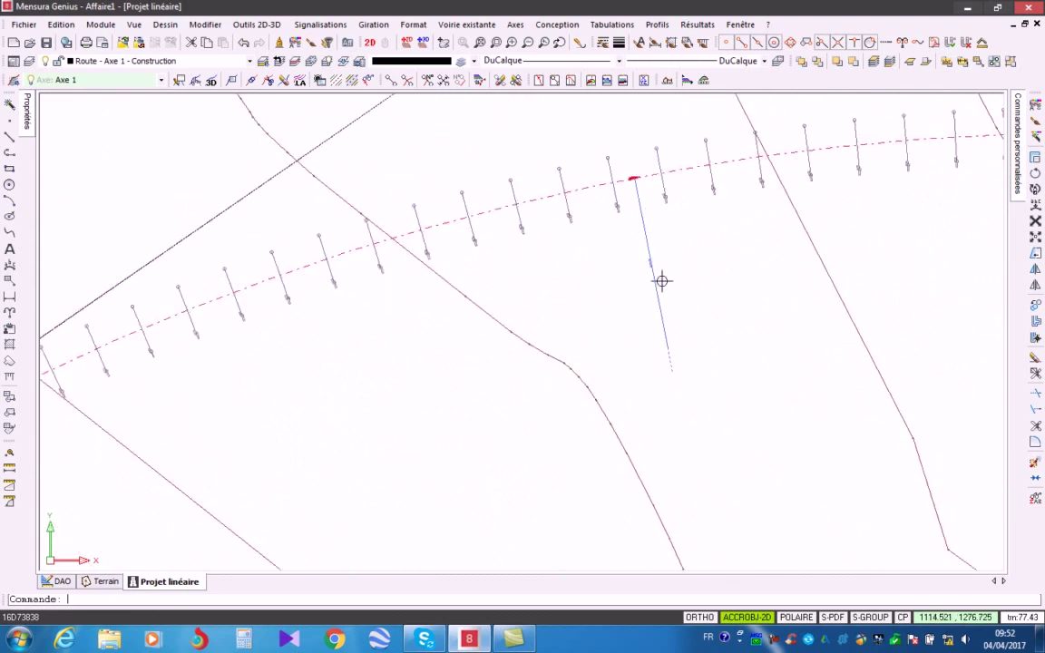
scroll(656, 167, up, 3)
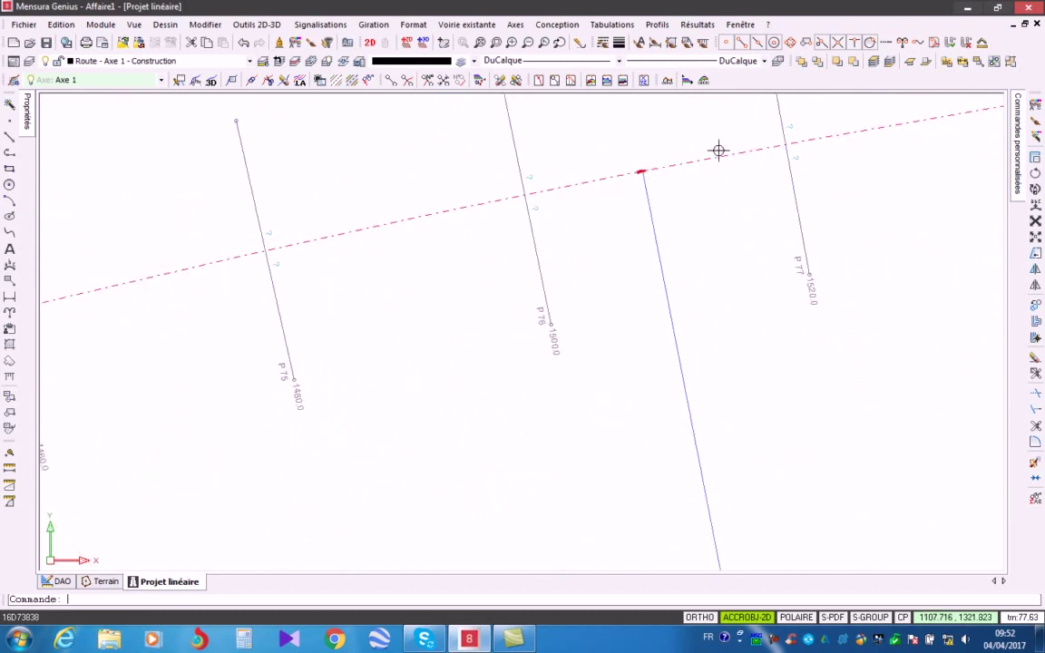
scroll(630, 231, down, 4)
scroll(636, 250, down, 5)
scroll(677, 247, up, 4)
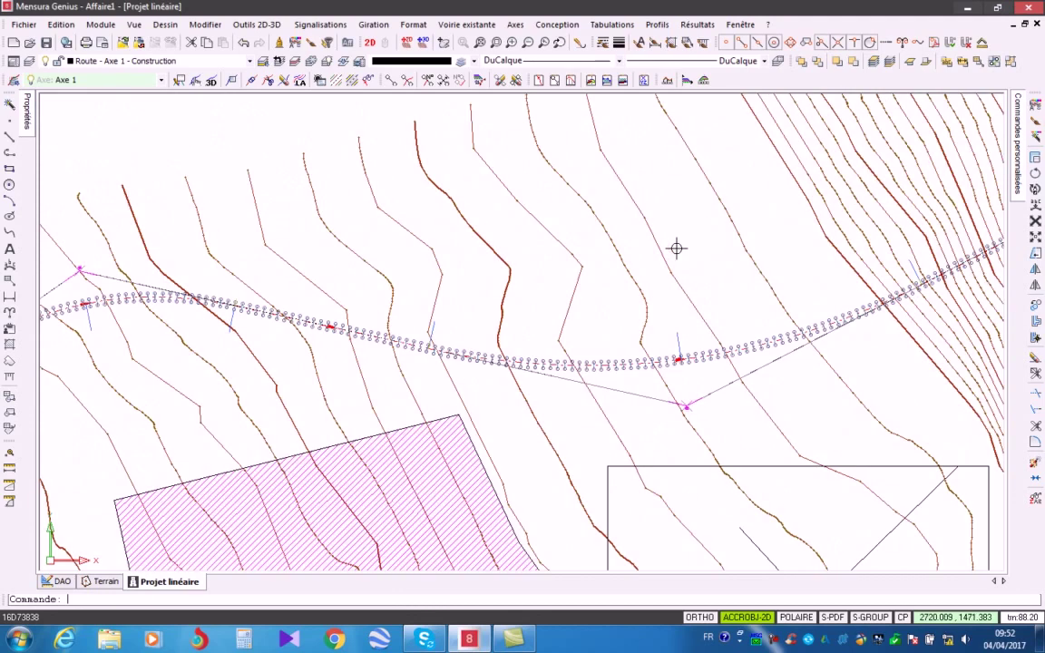
scroll(677, 248, down, 2)
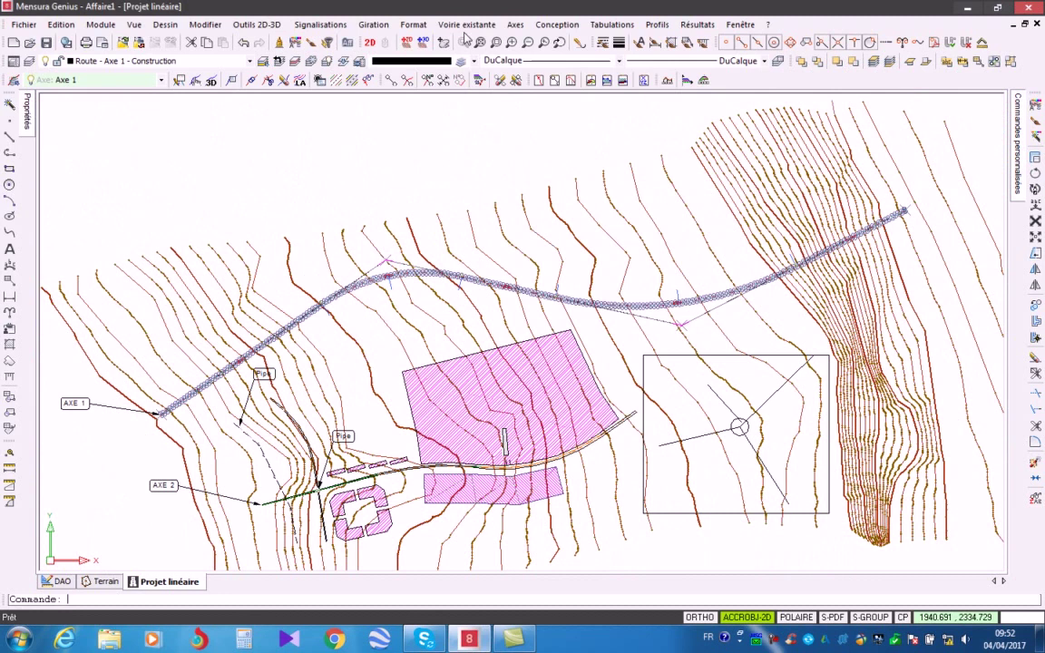
Step: Sketch a trial alignment through four intersection points above Axe 1 with quick PI entry, and undo it
click(516, 24)
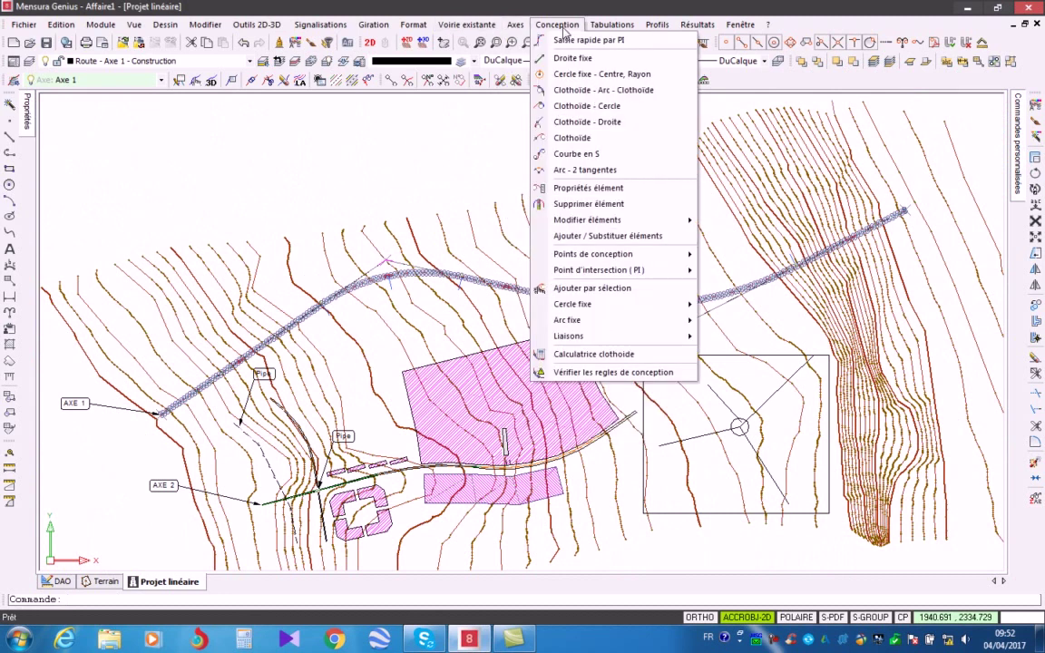
click(565, 40)
click(273, 197)
click(424, 142)
click(547, 226)
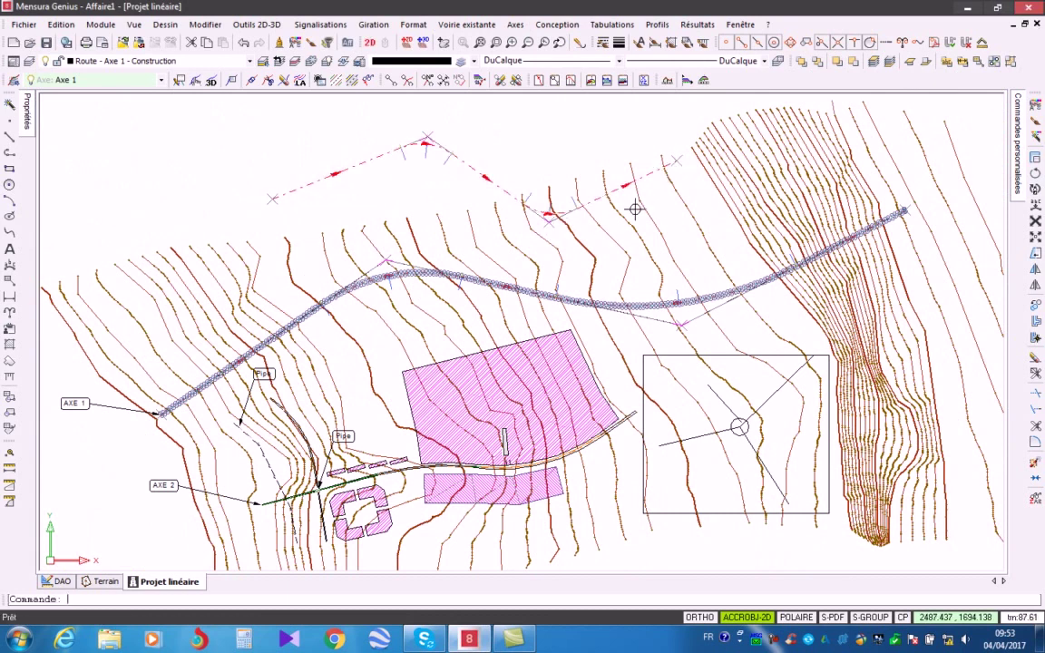
key(Escape)
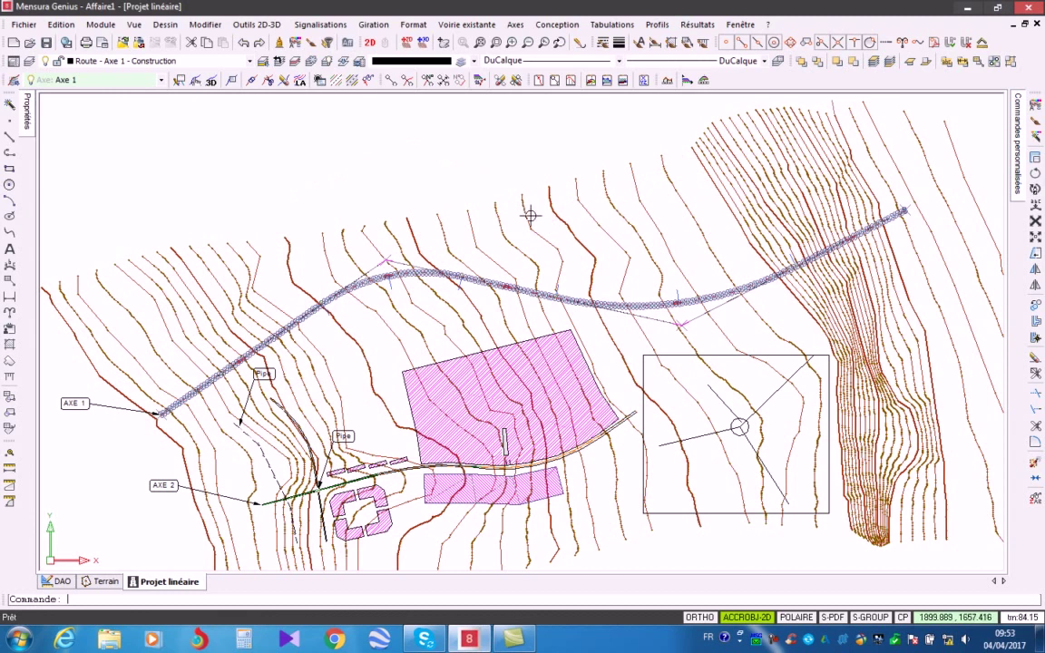
Step: Try a passage point at X 2621.755, Y 1209.007 for the second arc, and return the arc to a 2000 m radius
scroll(531, 215, up, 5)
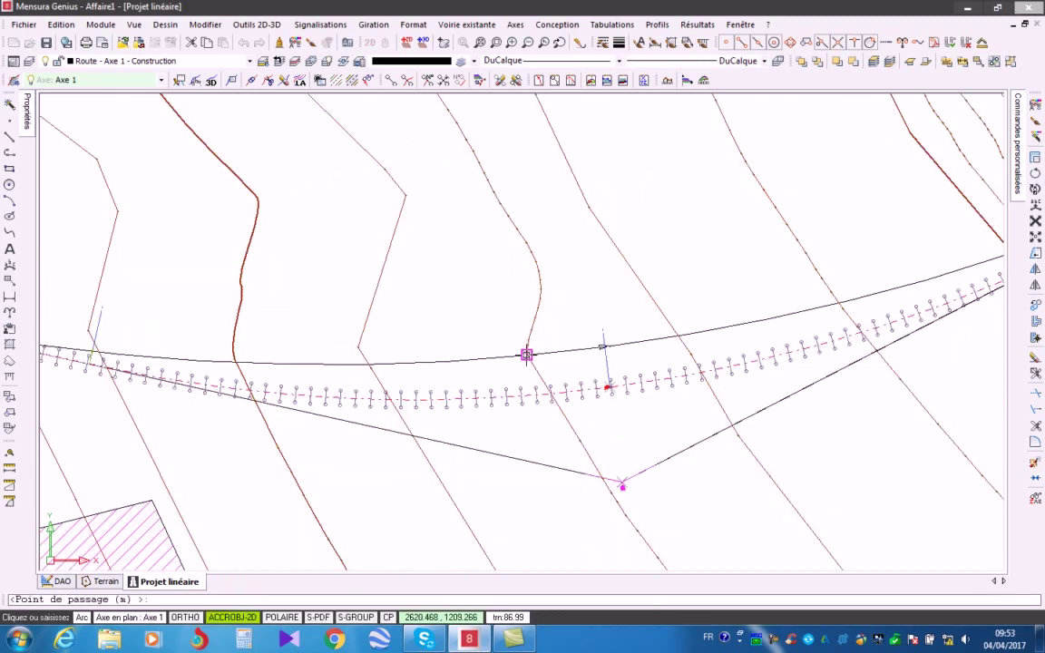
click(527, 346)
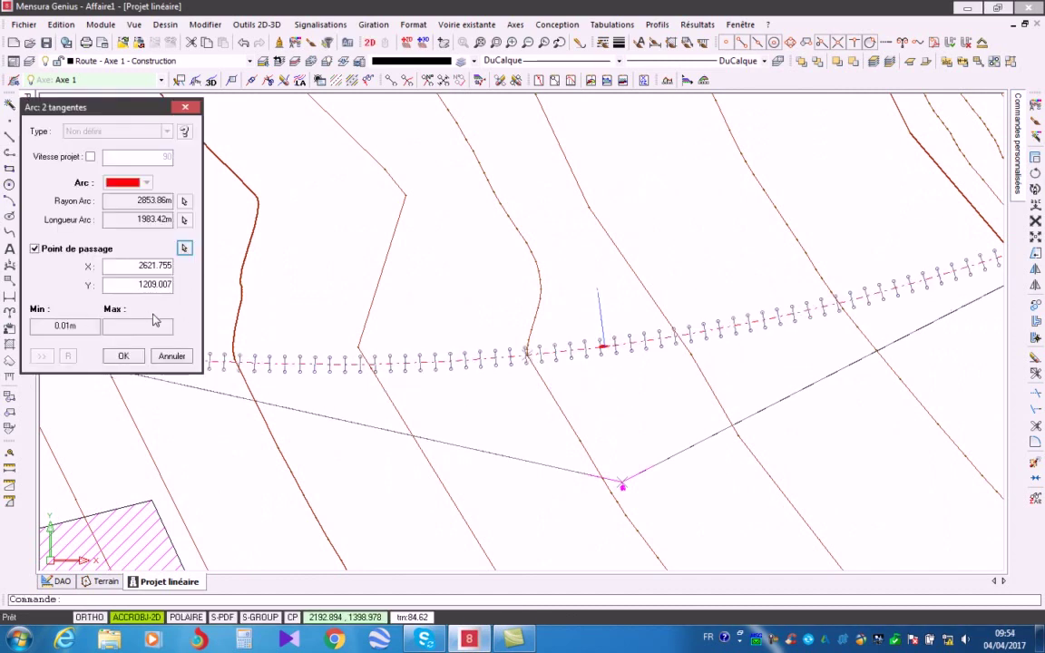
click(34, 249)
double_click(136, 201)
text(2000)
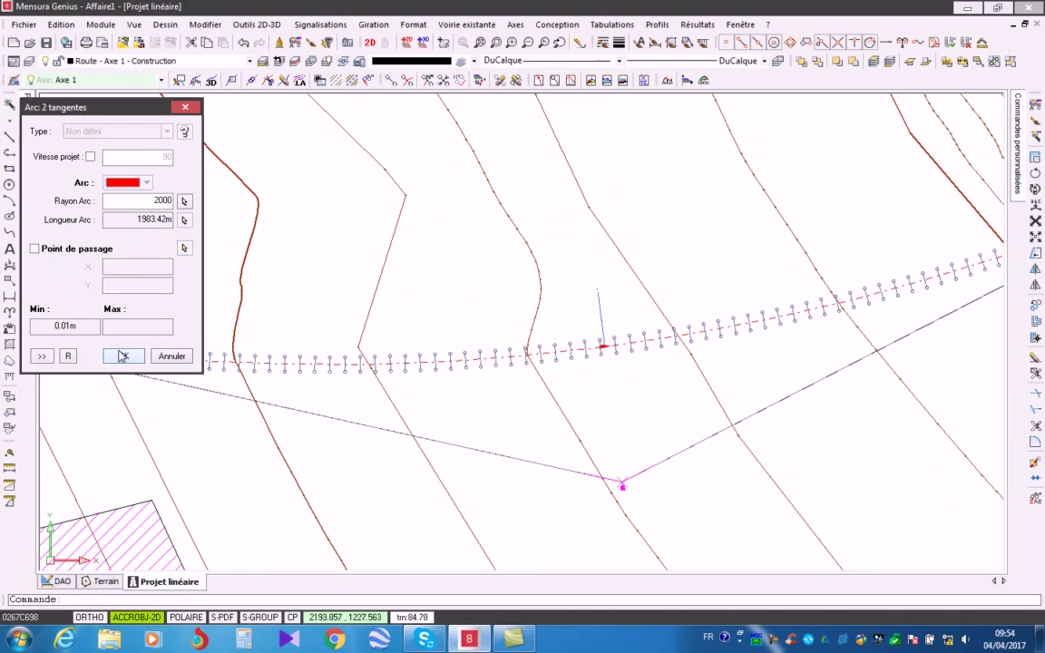
key(Return)
Step: Place a reference point just above the second arc of Axe 1, a little left of its middle marker
scroll(646, 294, down, 4)
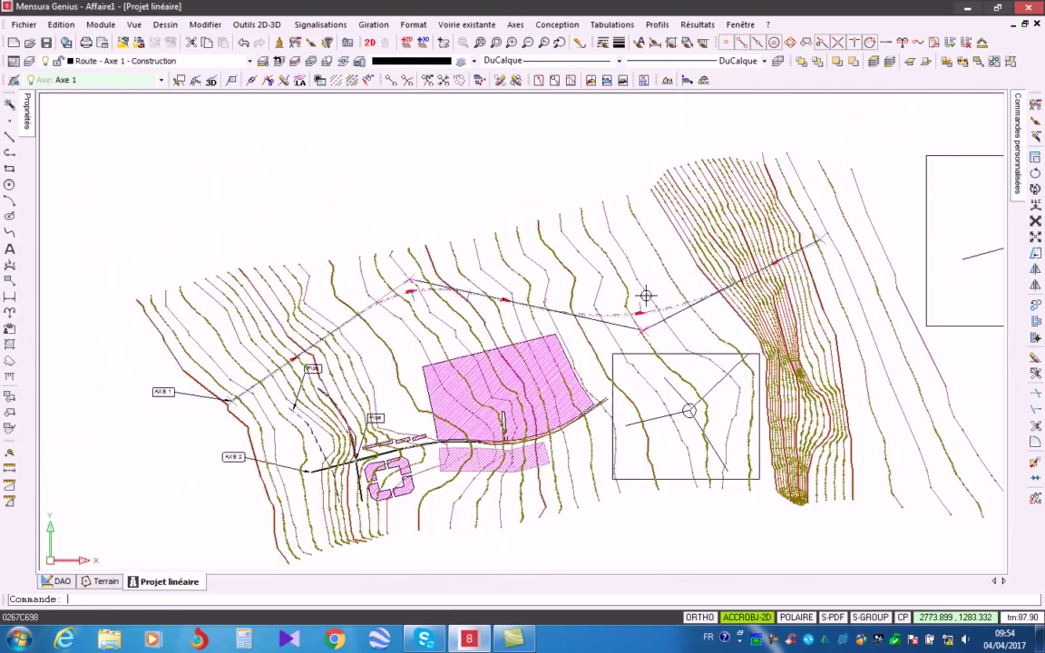
scroll(553, 275, up, 3)
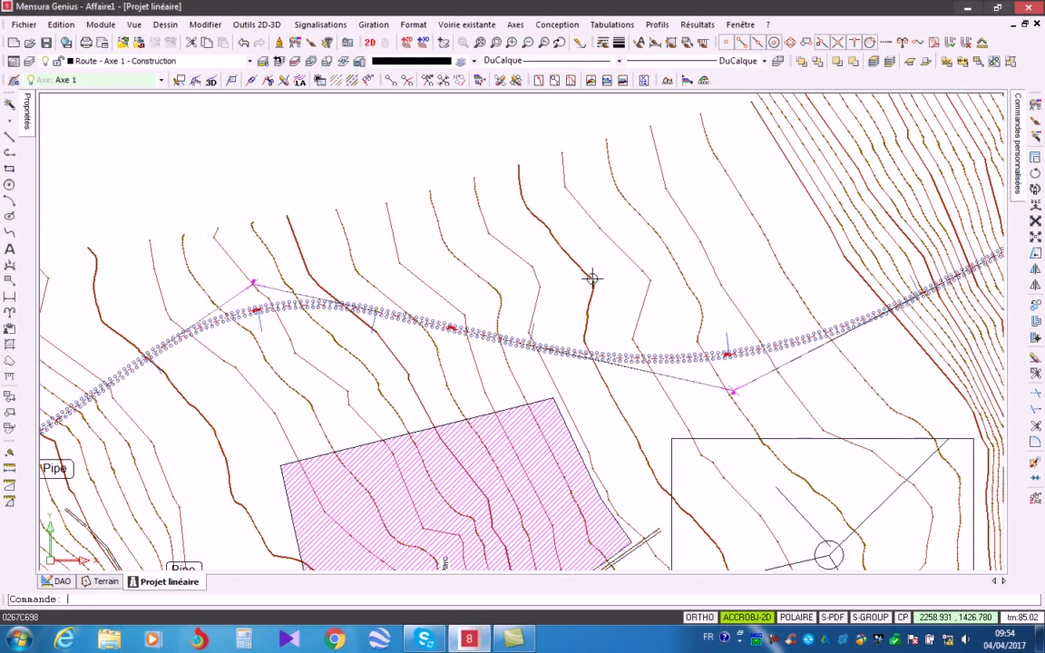
click(9, 185)
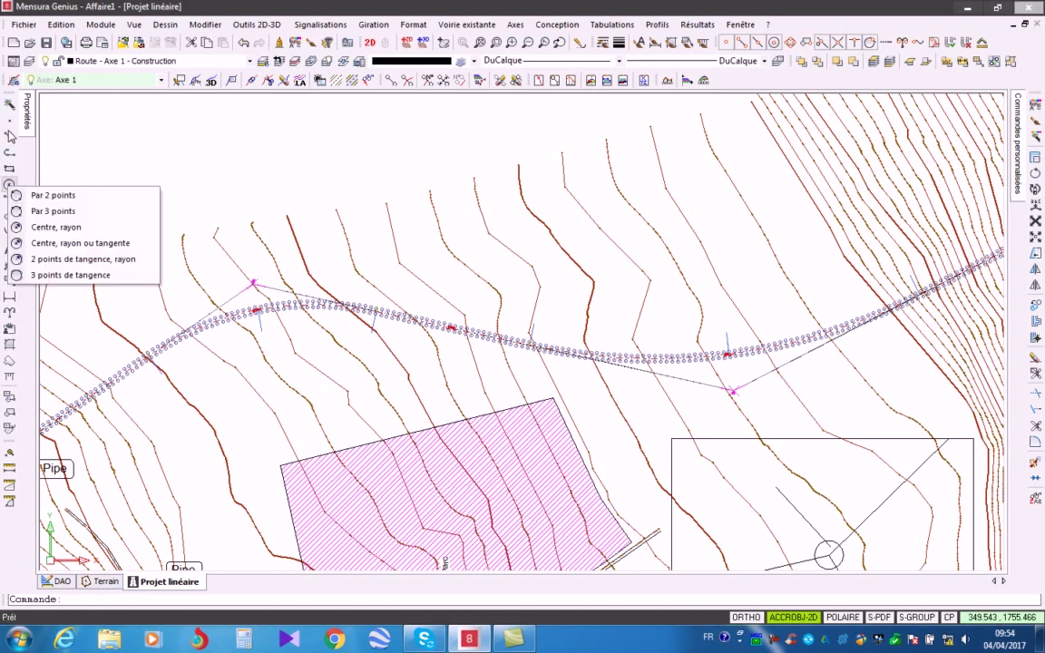
click(52, 195)
scroll(687, 345, up, 5)
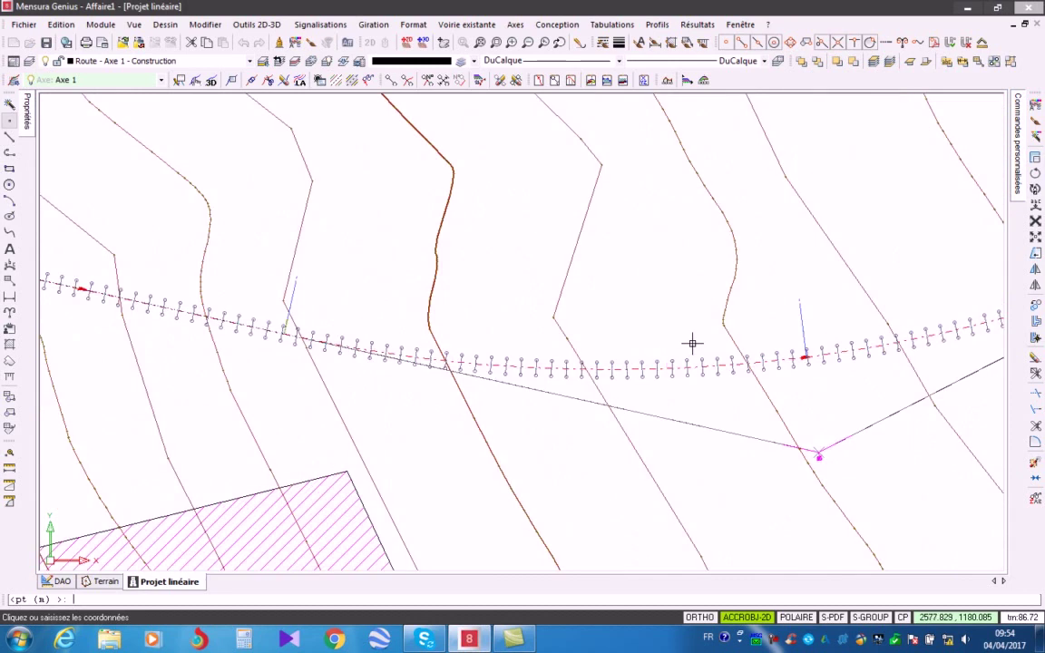
key(Escape)
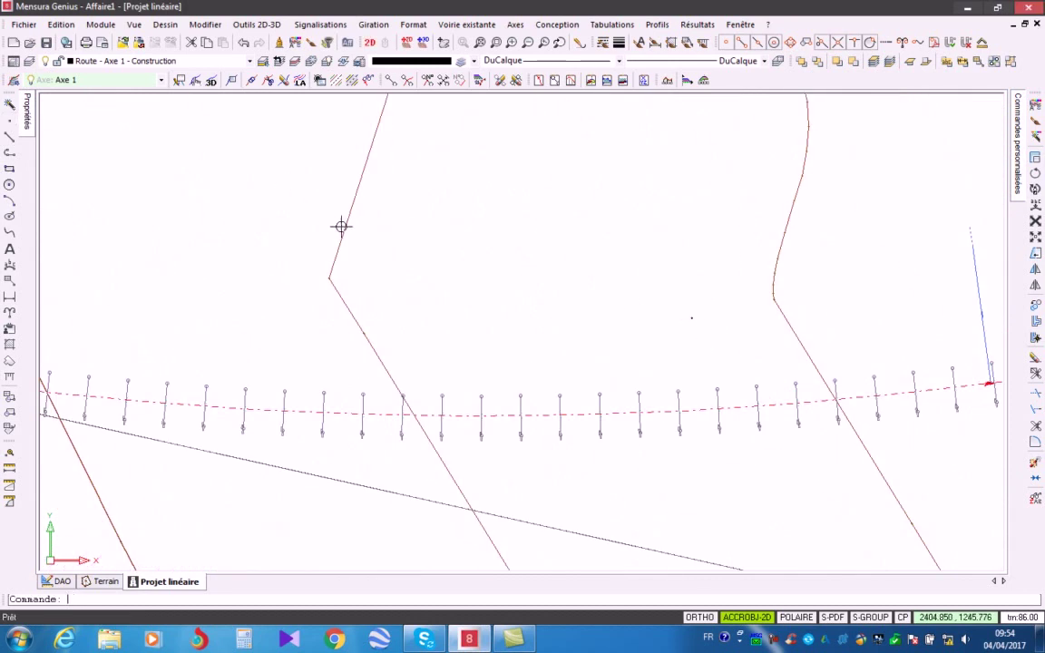
Step: Draw a two-point circle about 8 m in diameter around the reference point above the second arc of Axe 1
click(9, 185)
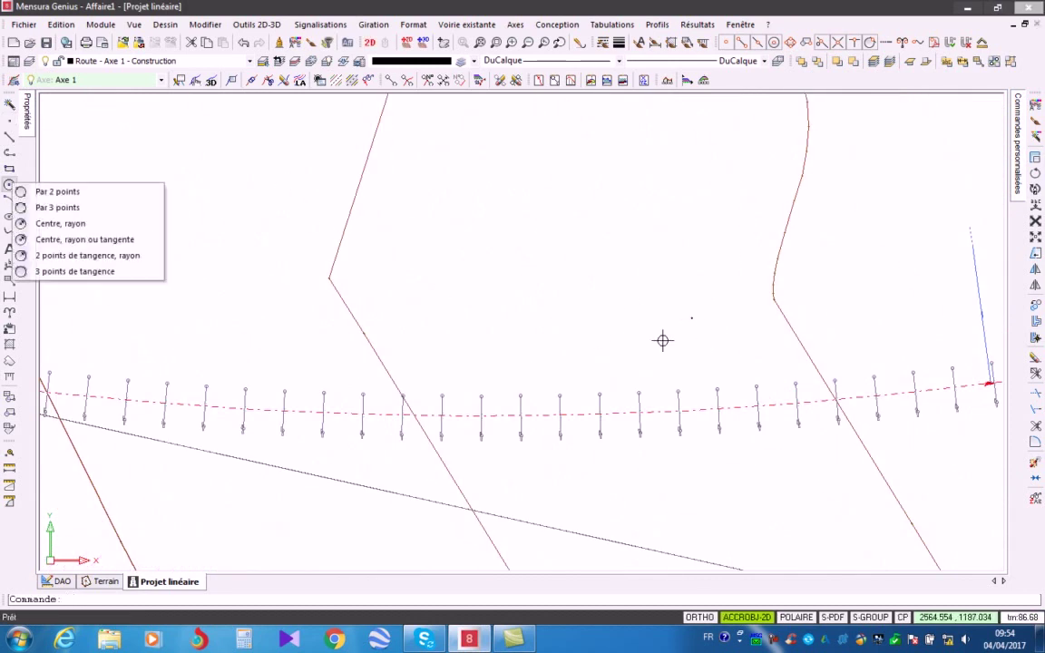
click(58, 192)
scroll(685, 315, up, 5)
click(713, 307)
click(723, 351)
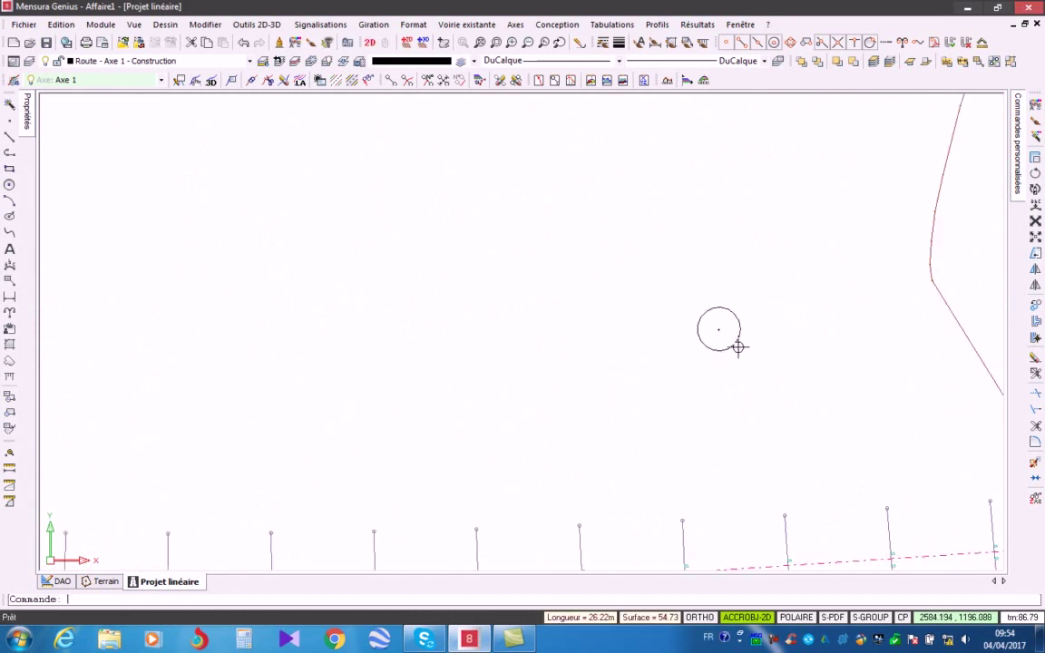
scroll(718, 335, down, 6)
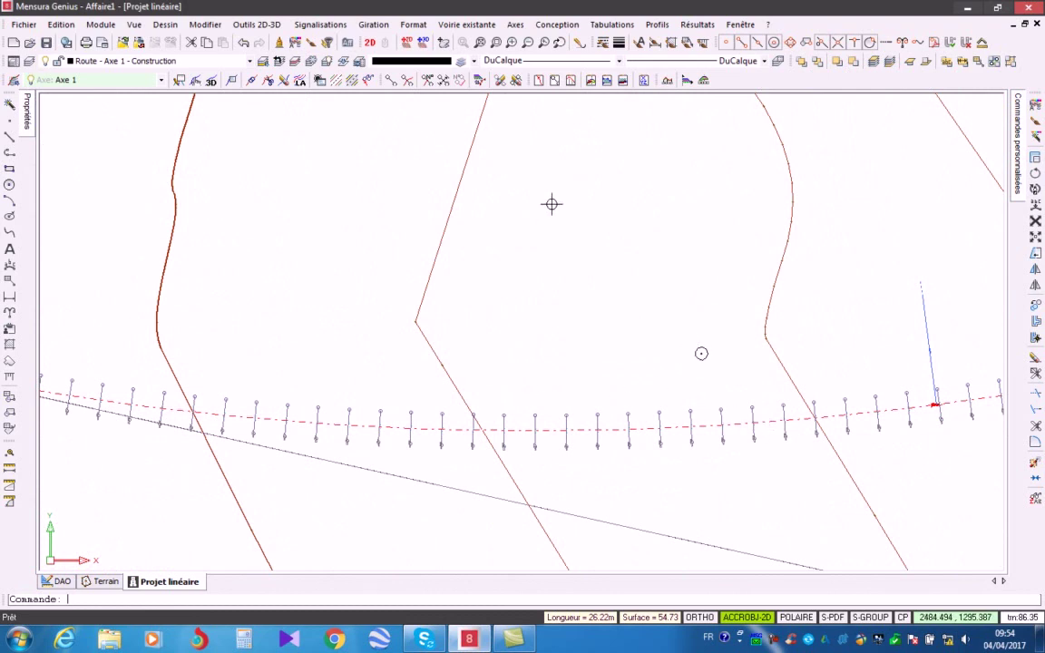
Step: Make the second arc of Axe 1 pass through the reference point inside the small circle, using a passage point
double_click(686, 429)
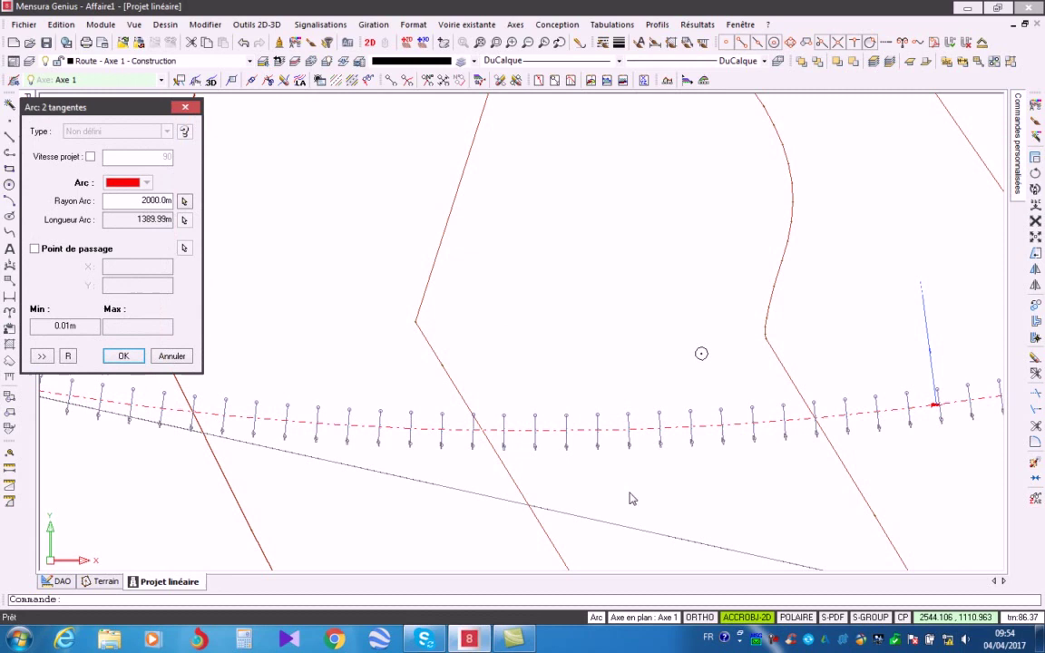
click(35, 248)
click(185, 249)
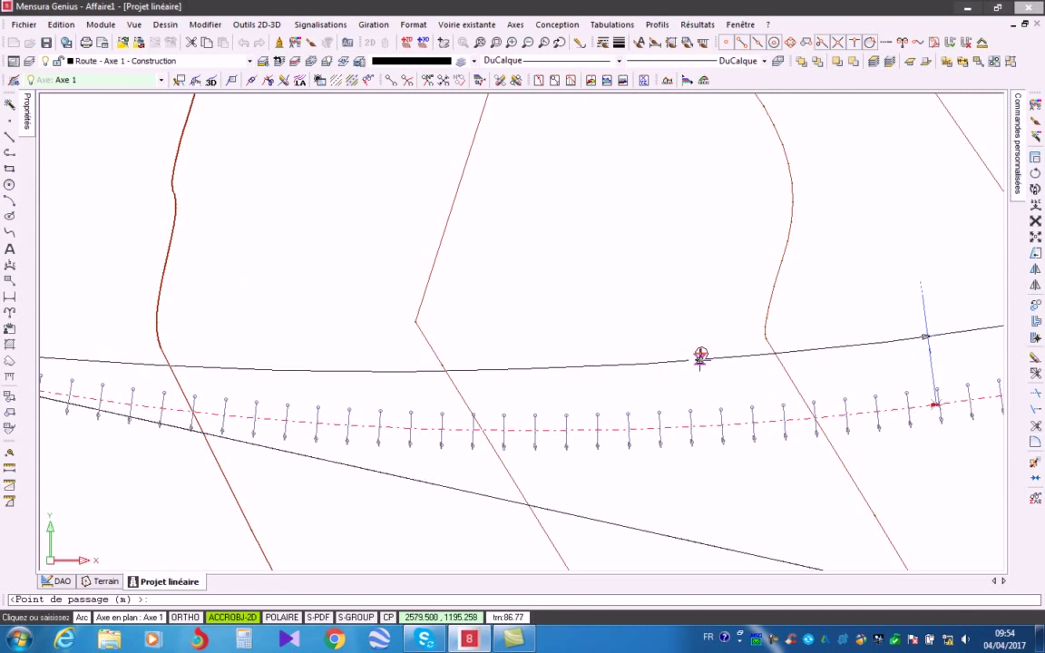
scroll(701, 357, up, 5)
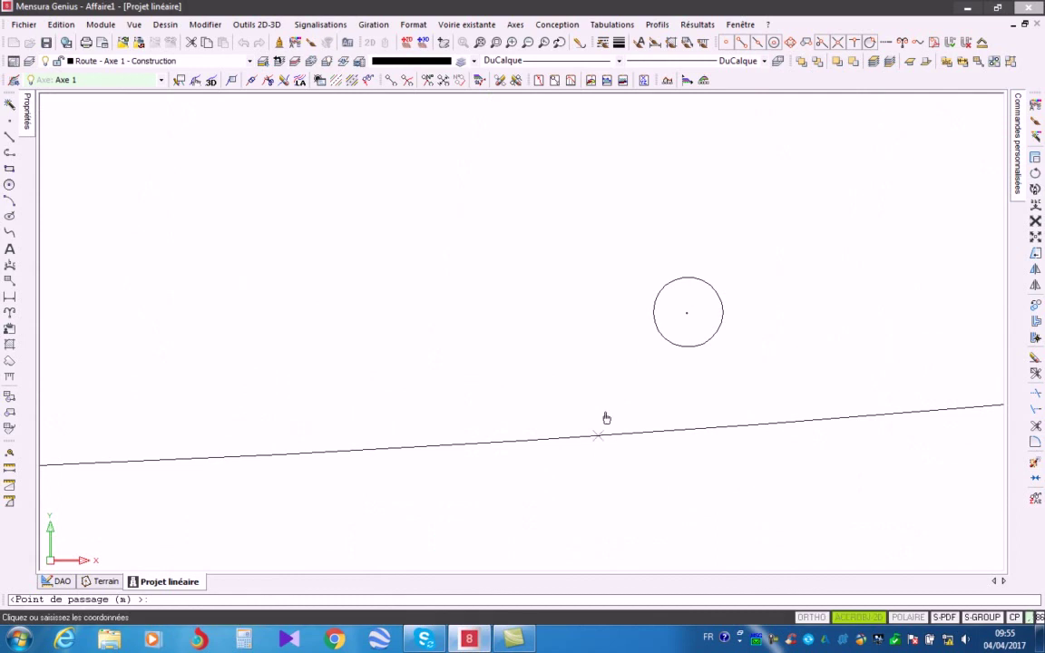
click(688, 317)
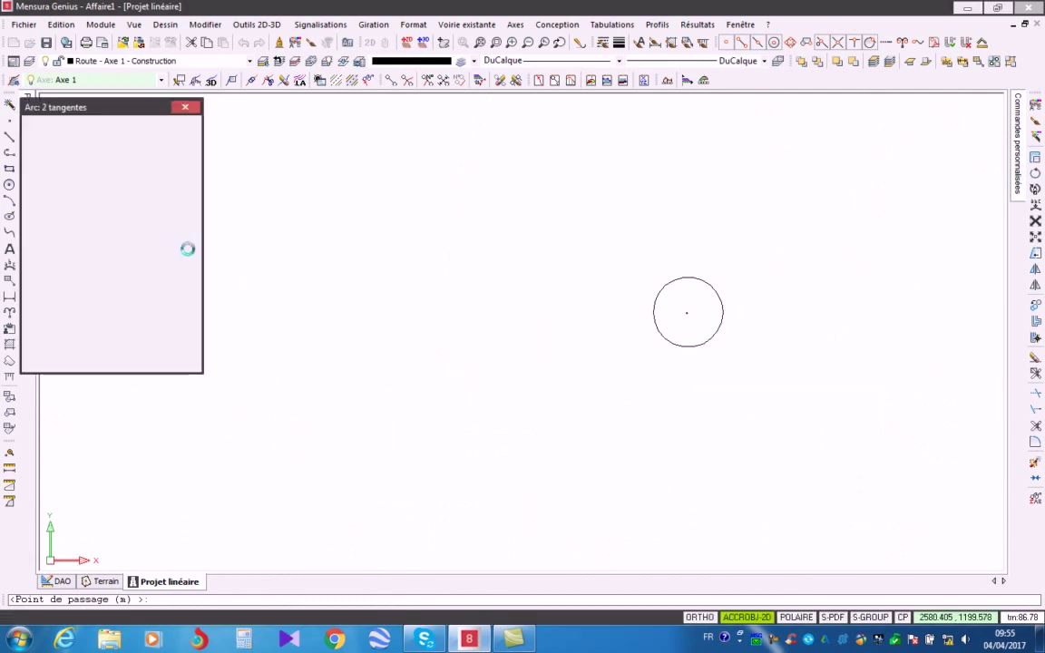
click(124, 356)
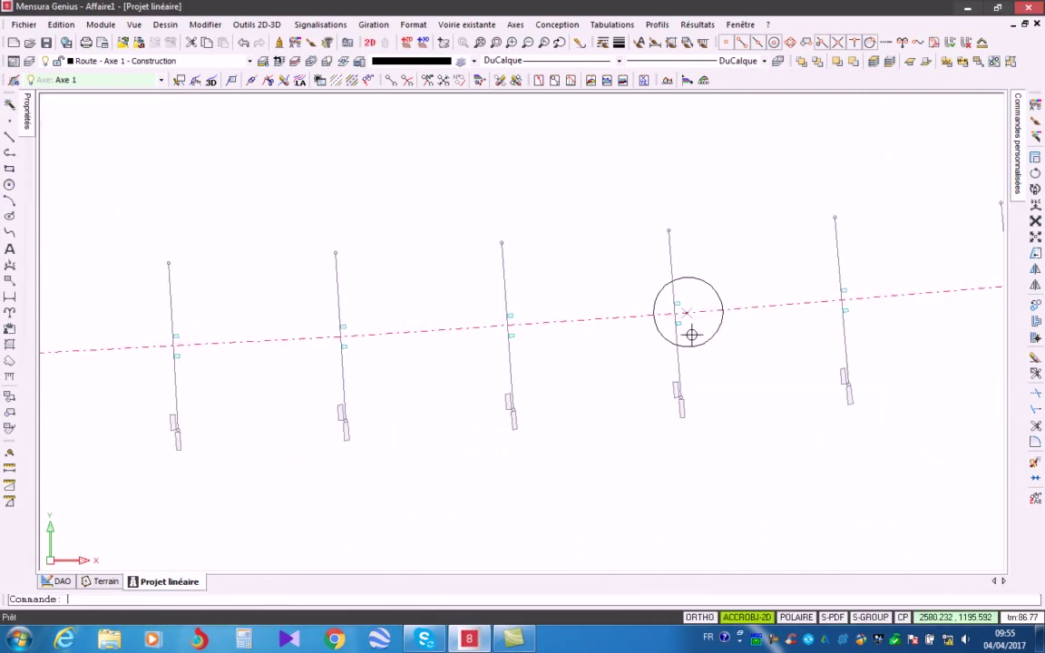
Step: Create axis Axe 2 by selection in the current view, with the GULDEN cross-section calculation method
scroll(694, 317, up, 5)
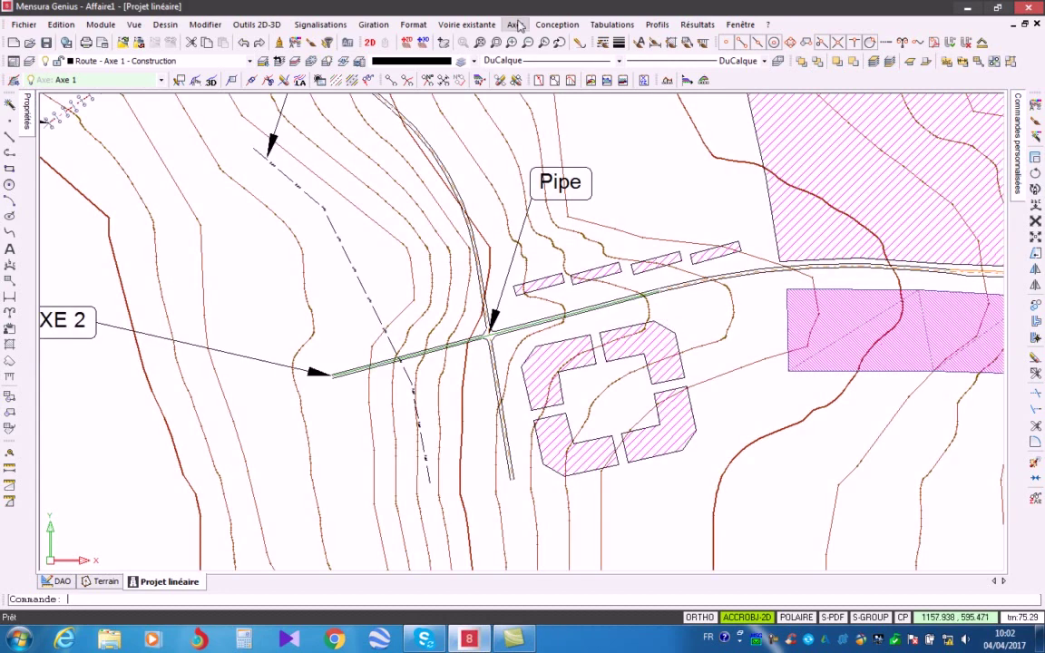
click(515, 24)
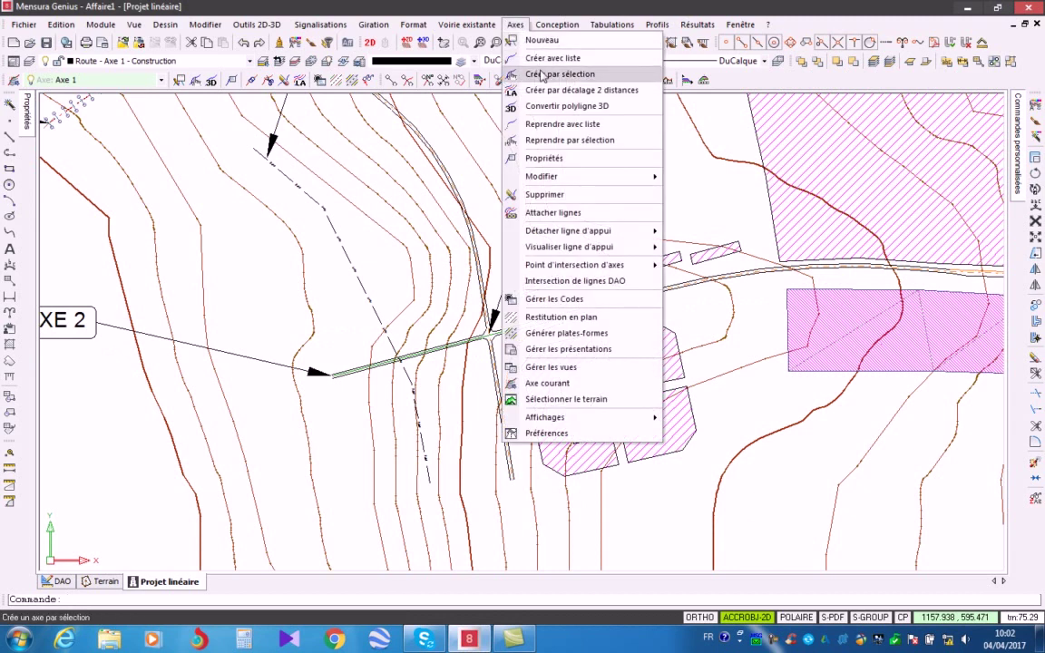
click(541, 75)
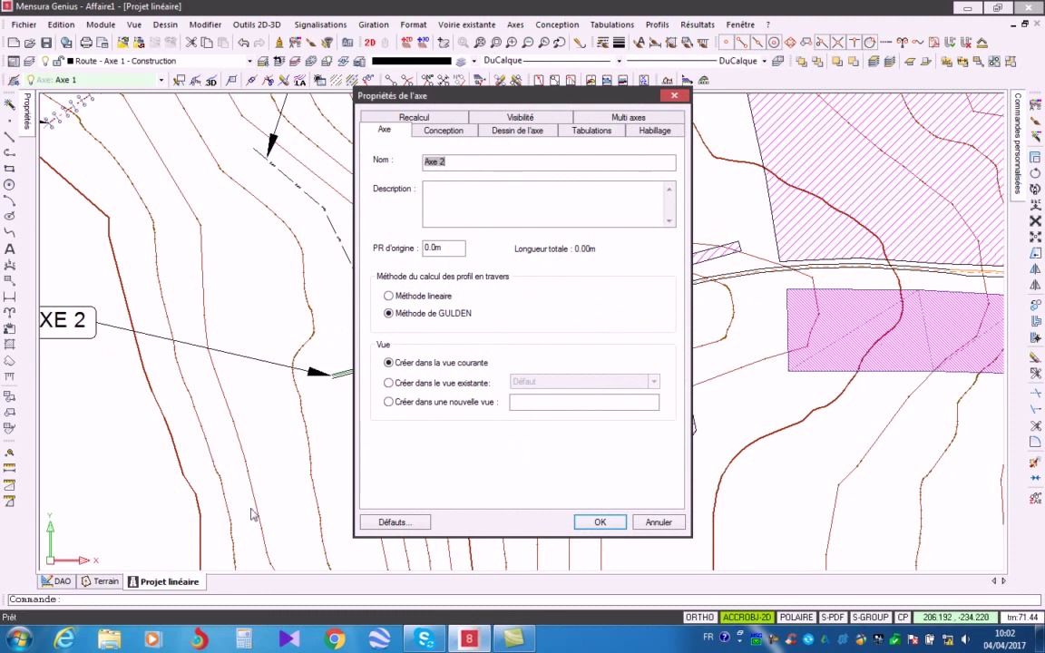
click(597, 521)
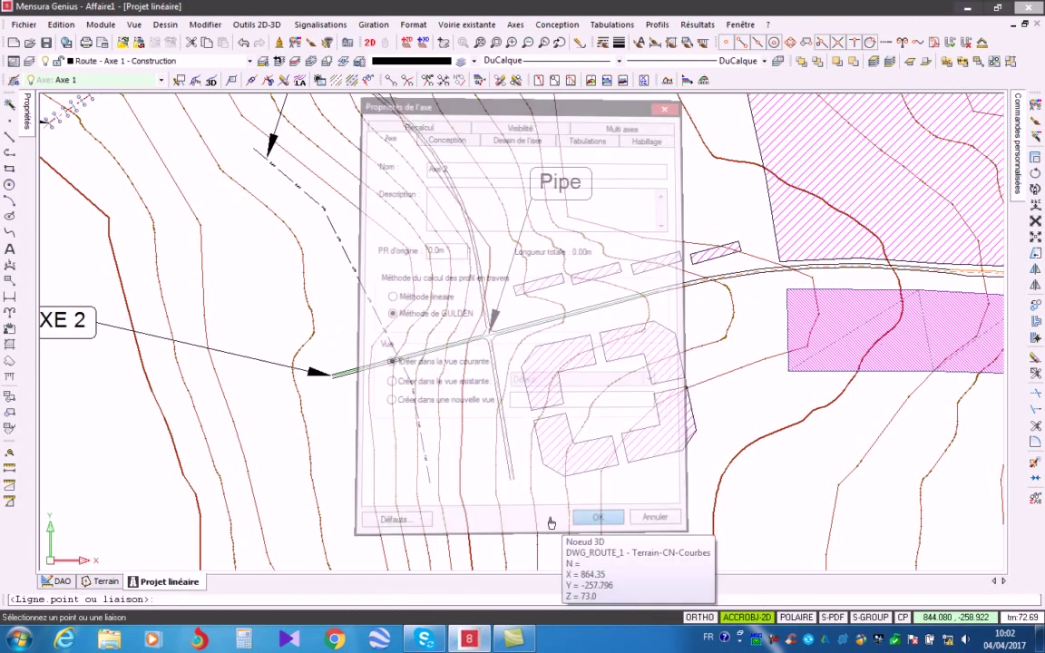
Step: Add the imported road centreline to Axe 2 from its starting straight through the 1500 m radius arc, keeping the original curve
scroll(312, 371, up, 5)
scroll(292, 354, up, 5)
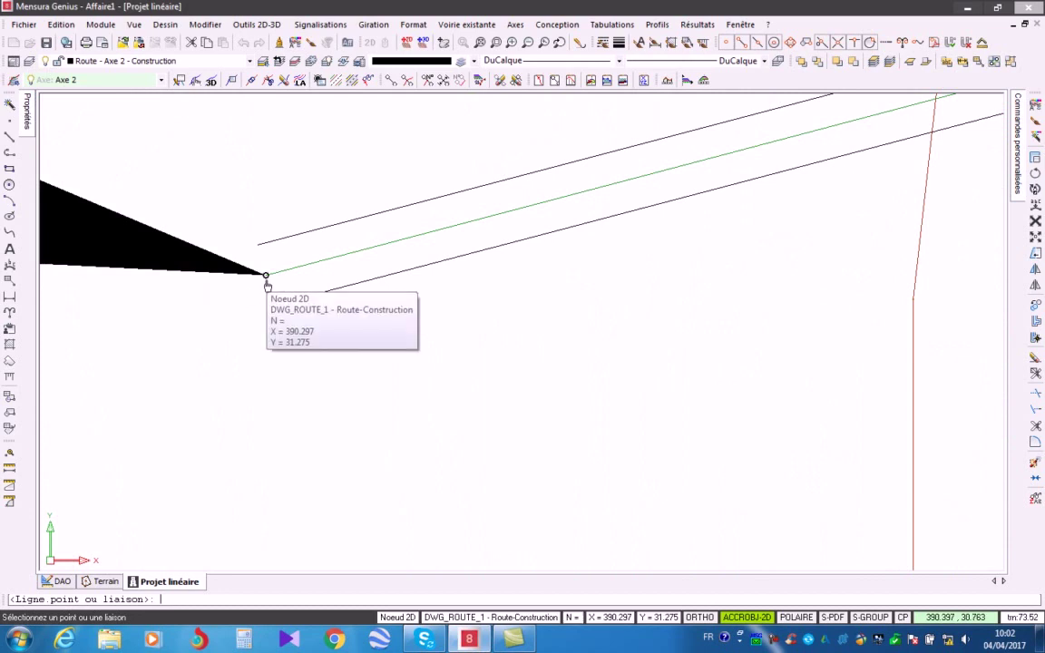
scroll(232, 340, down, 4)
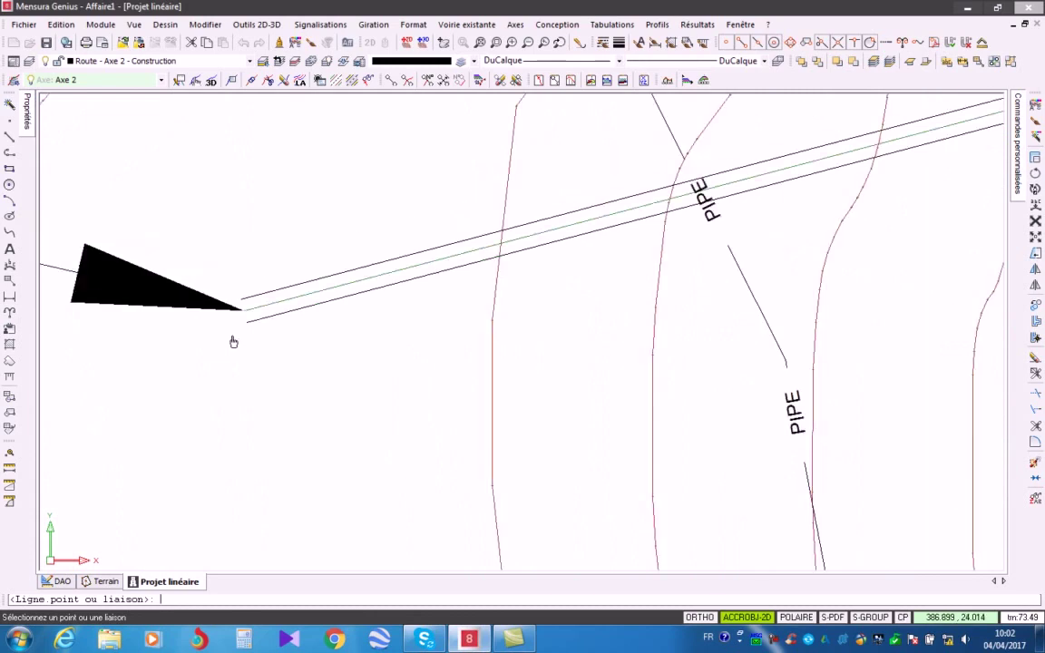
scroll(236, 342, down, 3)
scroll(508, 339, up, 4)
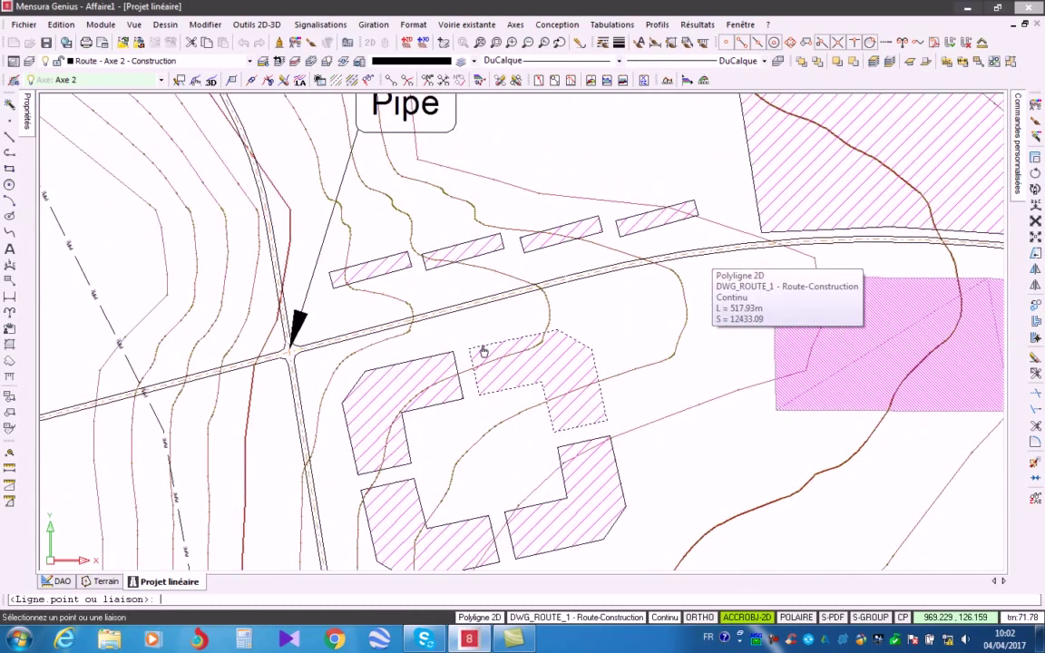
scroll(457, 330, up, 2)
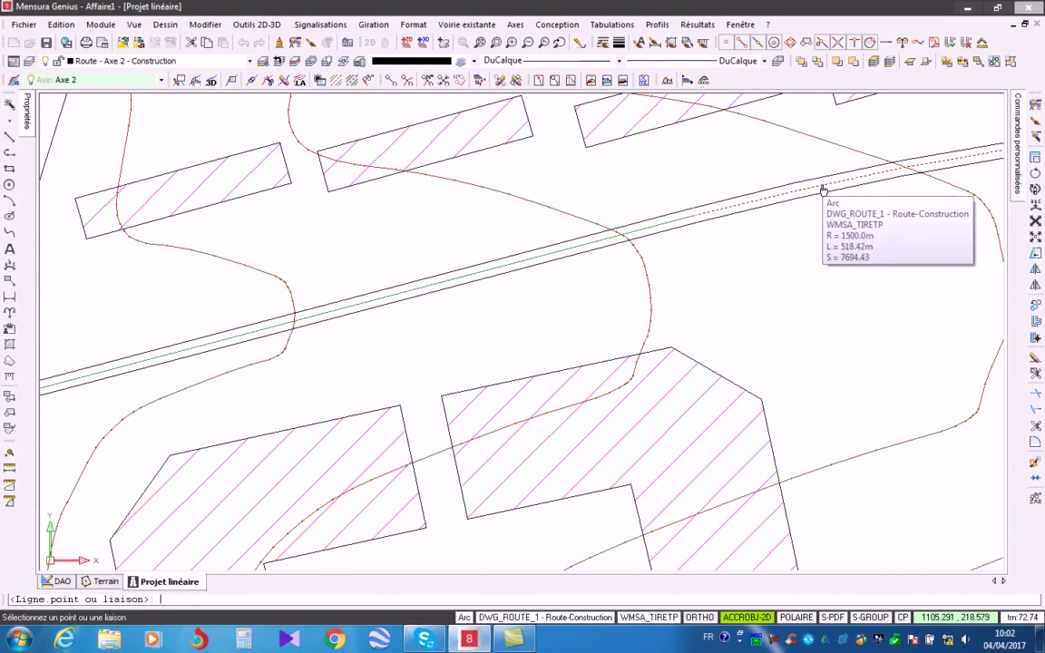
scroll(822, 189, up, 3)
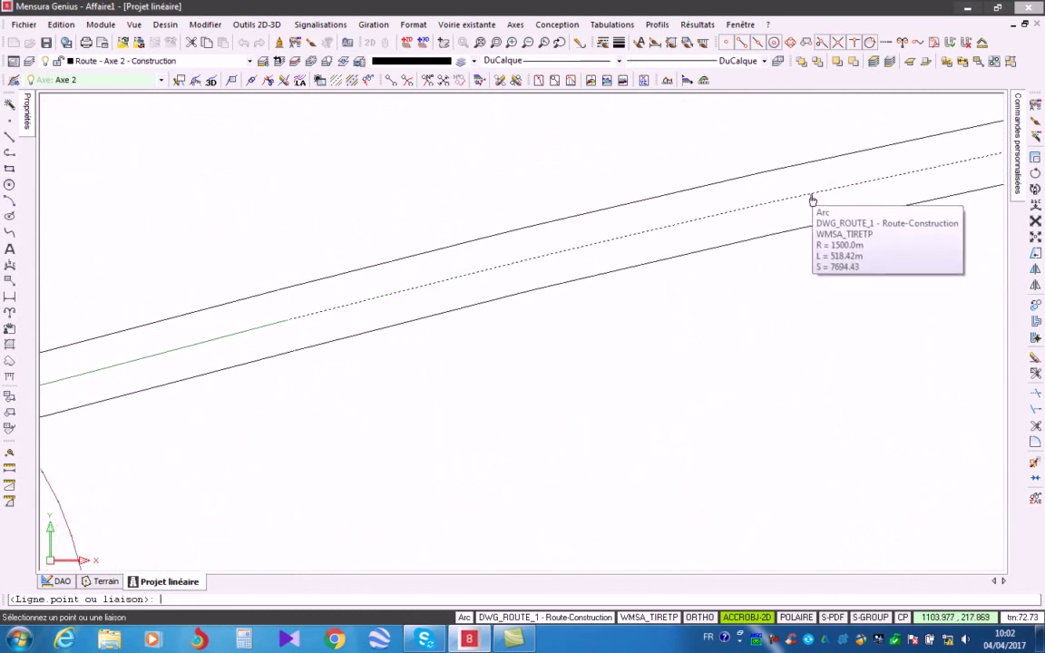
click(813, 200)
click(490, 339)
Step: Add the short straight and the following arc between the hatched areas to Axe 2, keeping the original curve
scroll(473, 383, down, 5)
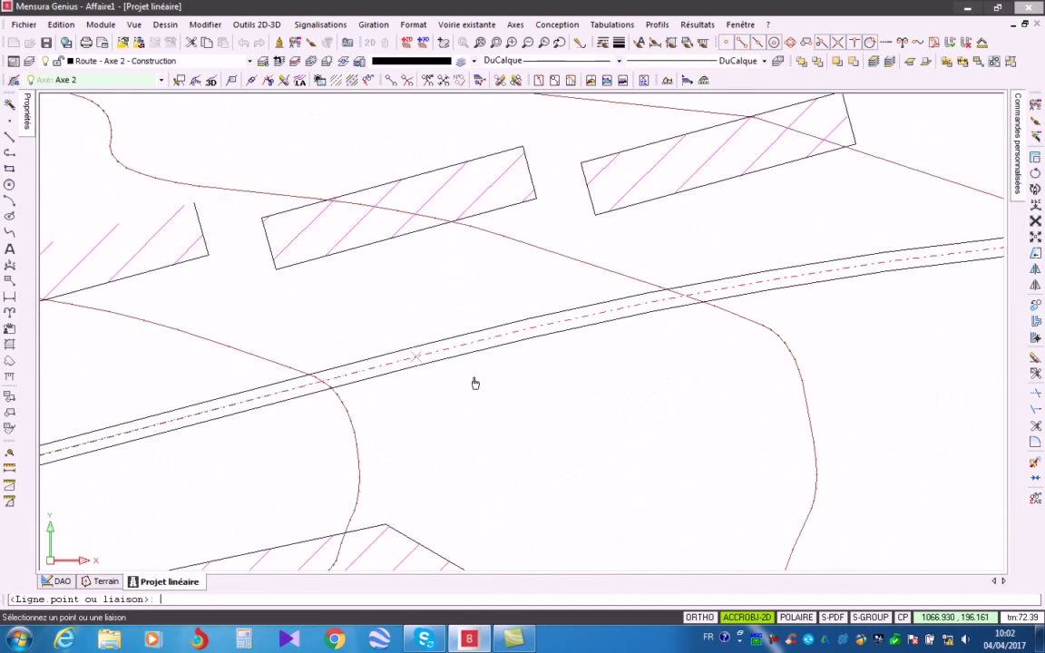
middle_drag(626, 389, 471, 340)
scroll(583, 303, up, 3)
scroll(684, 273, up, 3)
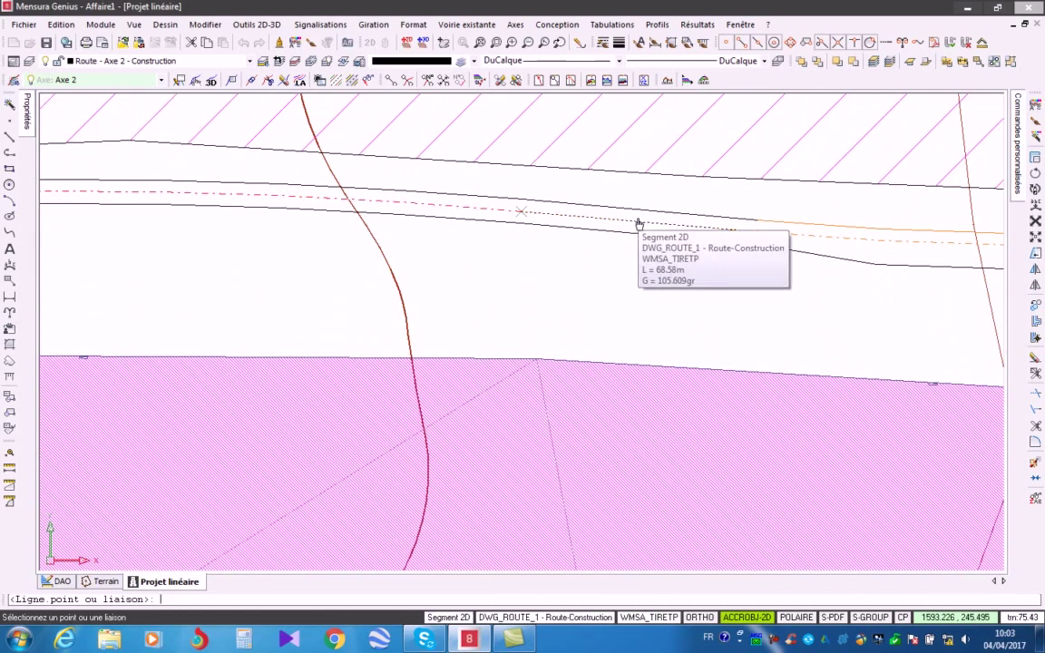
middle_drag(773, 280, 377, 289)
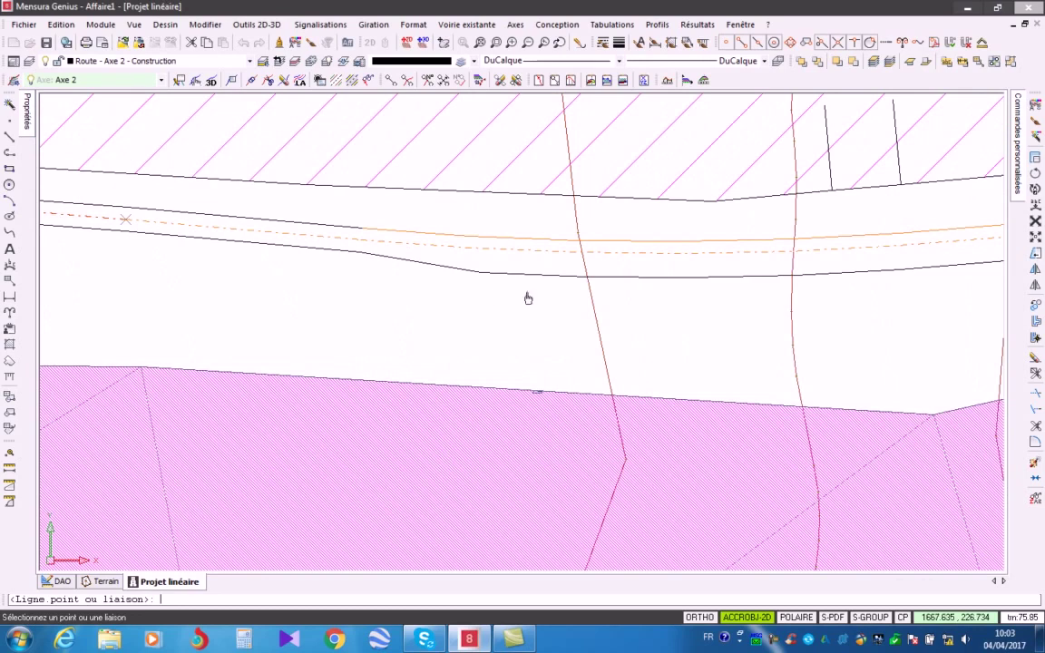
click(642, 262)
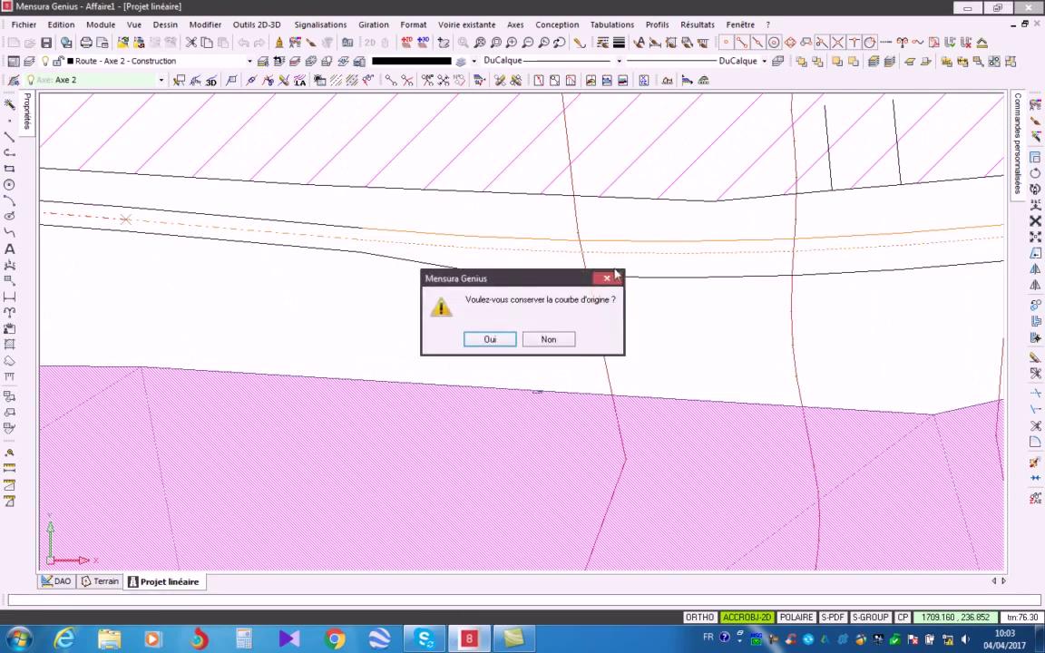
click(496, 339)
Step: Continue Axe 2 along the imported centreline to its far end node at X 2493.93, Y 562.852
scroll(465, 346, down, 3)
scroll(466, 345, down, 1)
mouse_move(791, 316)
middle_down()
mouse_move(532, 367)
mouse_move(408, 405)
middle_up()
scroll(639, 216, up, 3)
scroll(639, 216, up, 3)
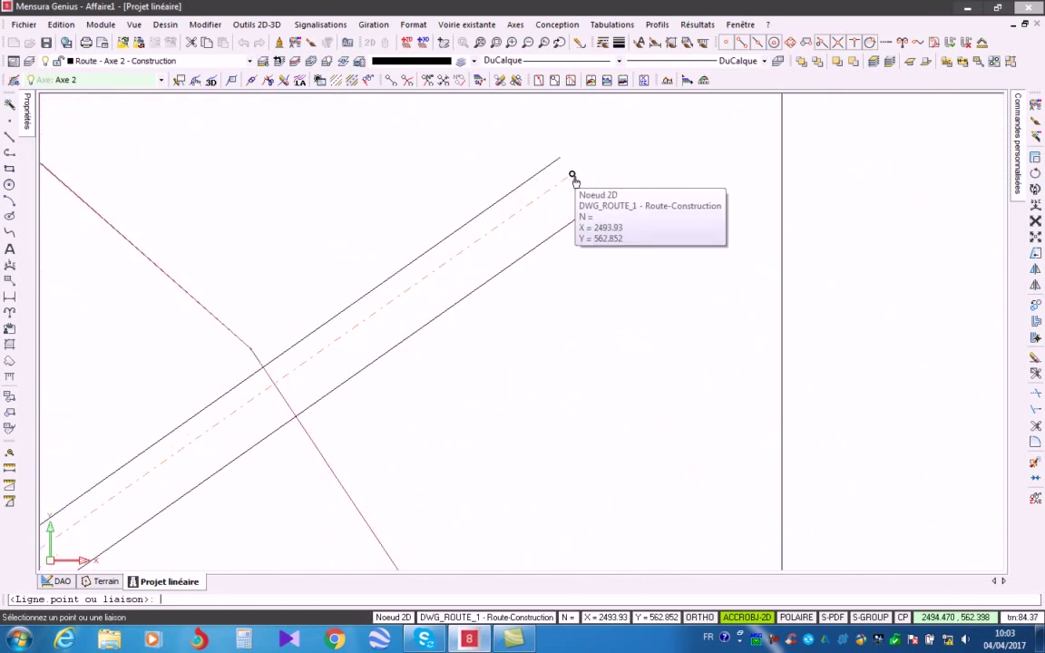
click(610, 183)
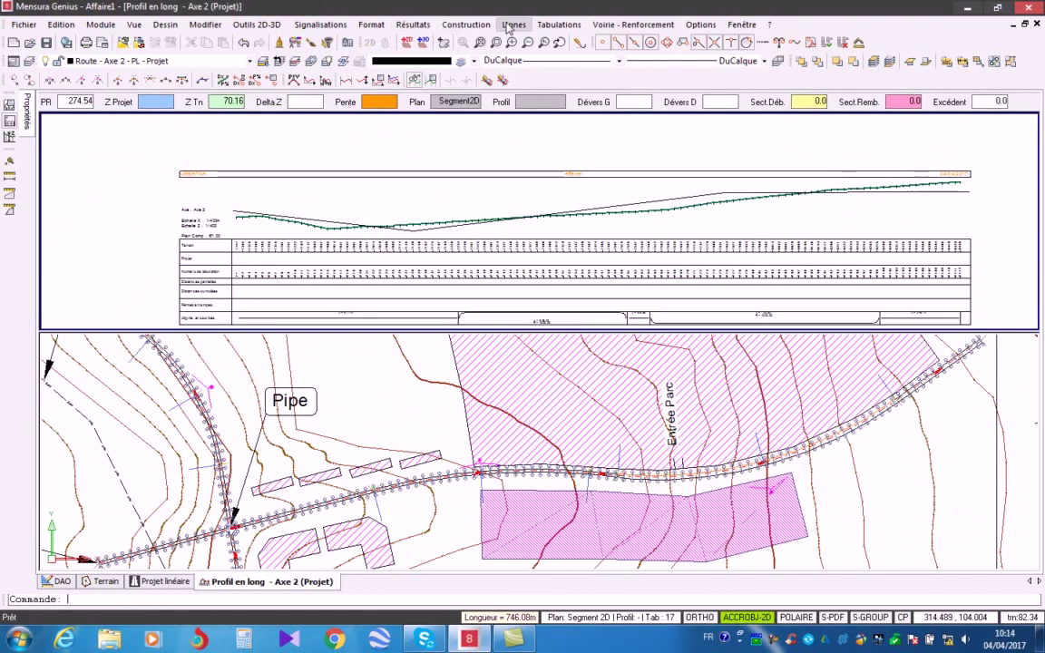
Step: Open the design settings in the line properties for the longitudinal profile of Axe 2
click(513, 24)
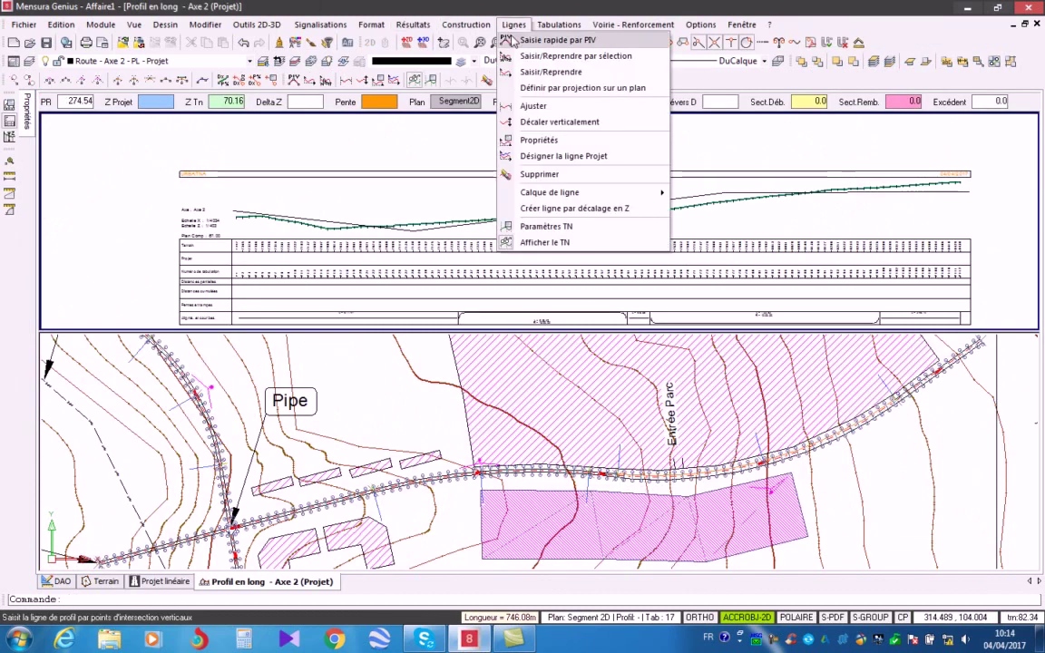
click(537, 139)
click(458, 222)
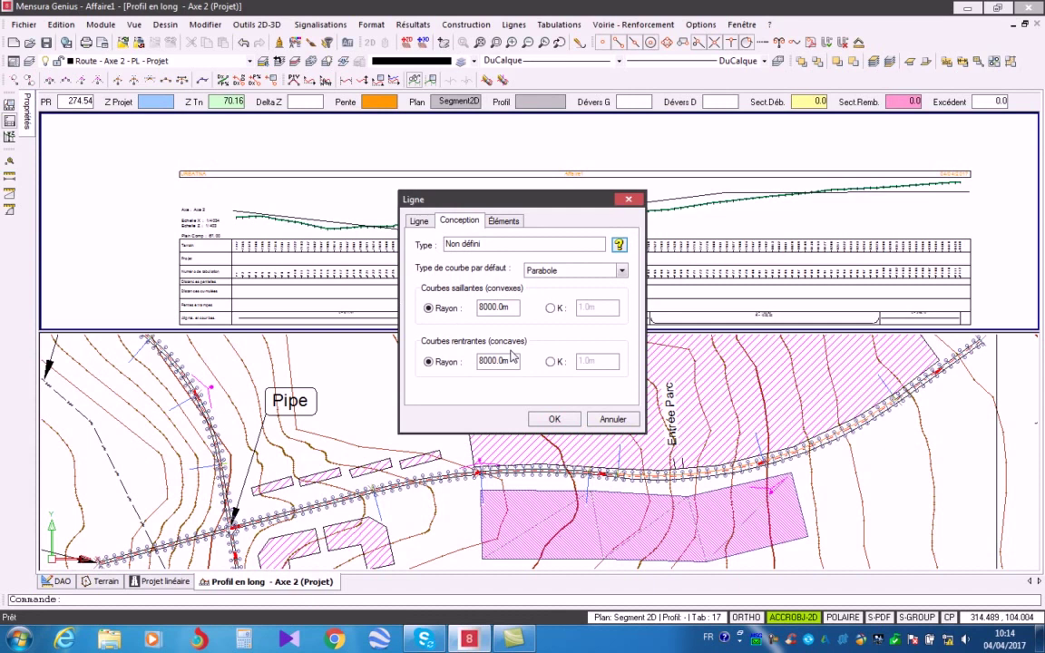
Step: Try defining the convex and concave profile curves by K value, and return both to definition by radius
double_click(514, 307)
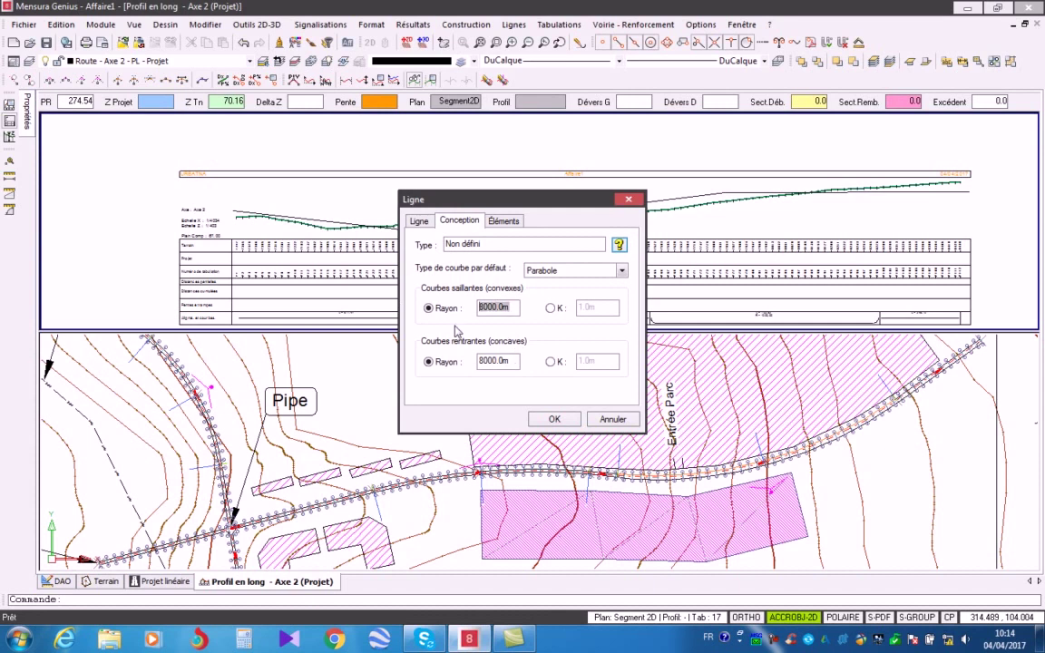
click(551, 307)
click(551, 361)
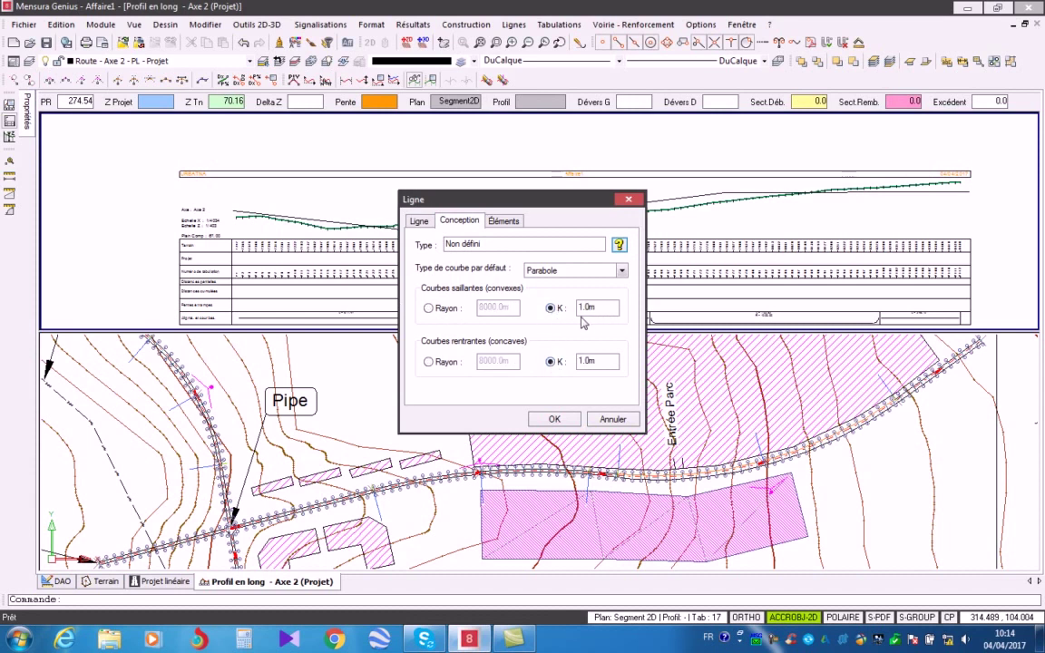
click(428, 308)
click(429, 361)
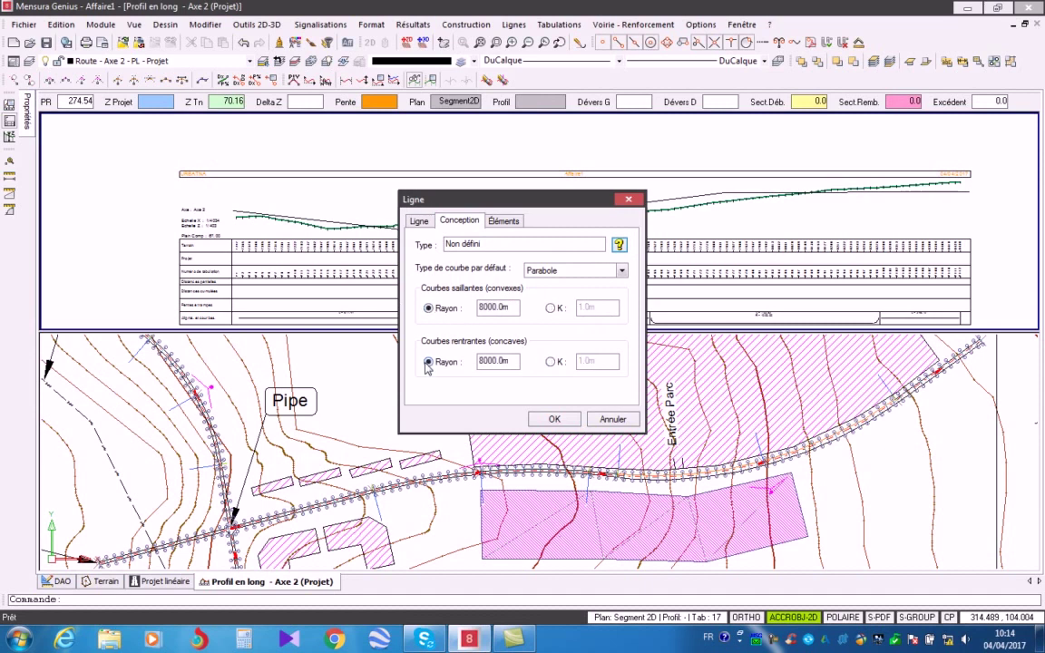
Step: Set the profile line's default radii to 2000 m for convex curves and 3000 m for concave curves
double_click(467, 309)
text(2000)
double_click(480, 362)
text(3000)
click(495, 308)
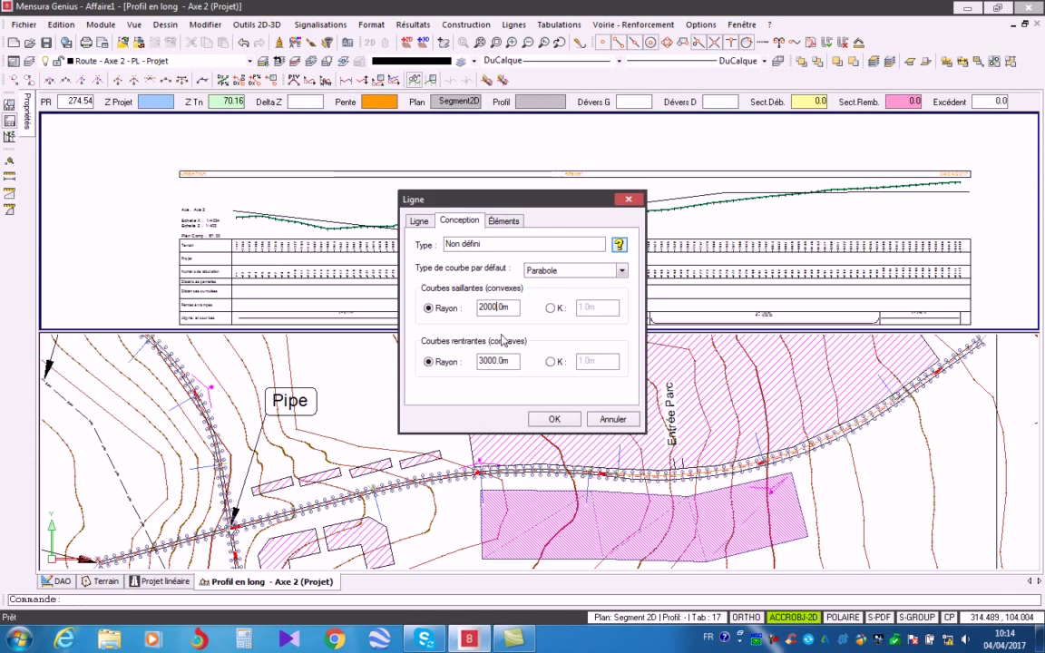
click(554, 420)
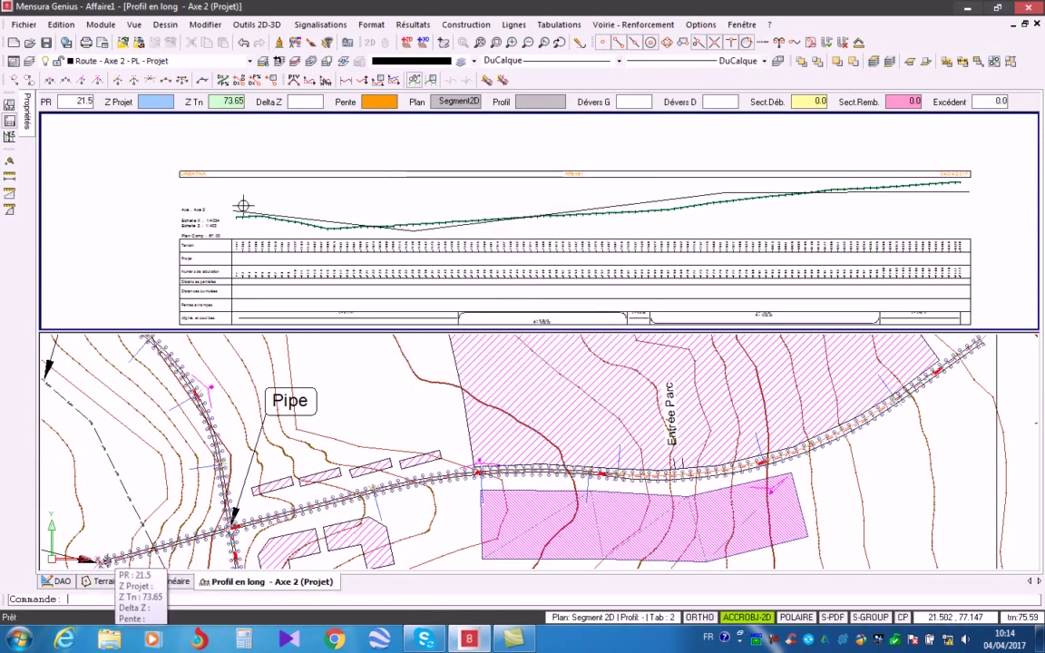
Step: Start a profile line of Axe 2 by vertical intersection points, placing vertices at the guide line's start and low break
click(513, 25)
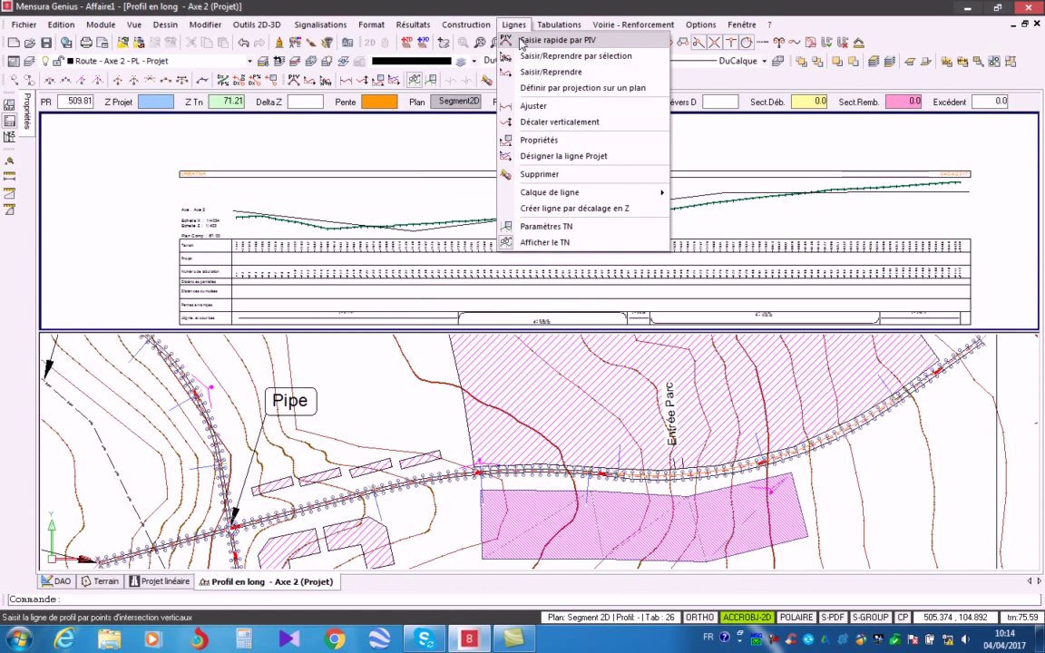
click(522, 41)
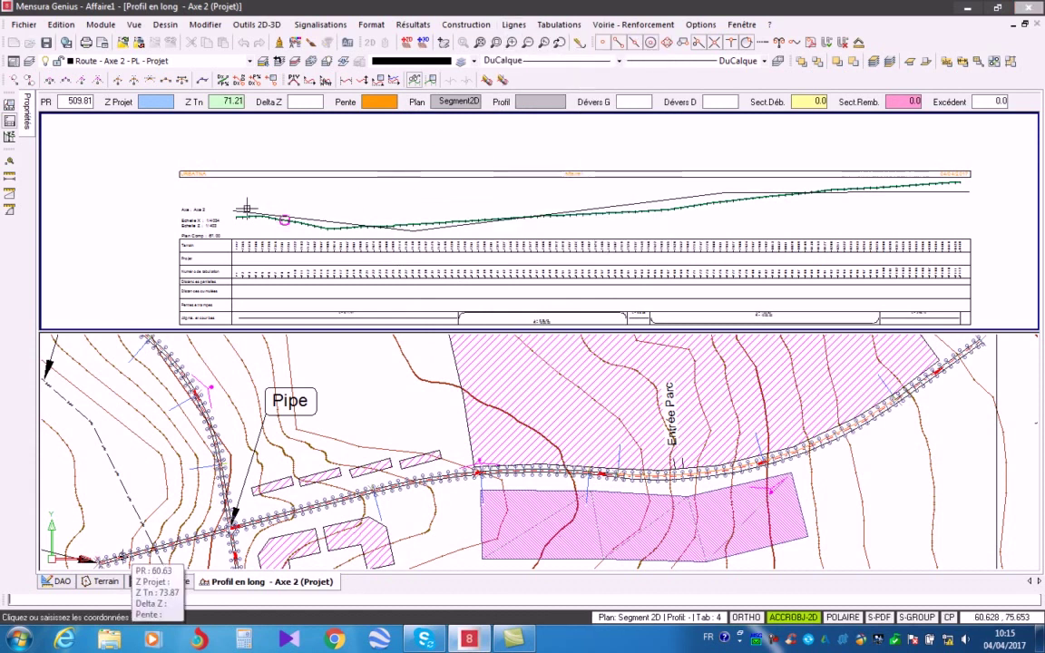
click(177, 211)
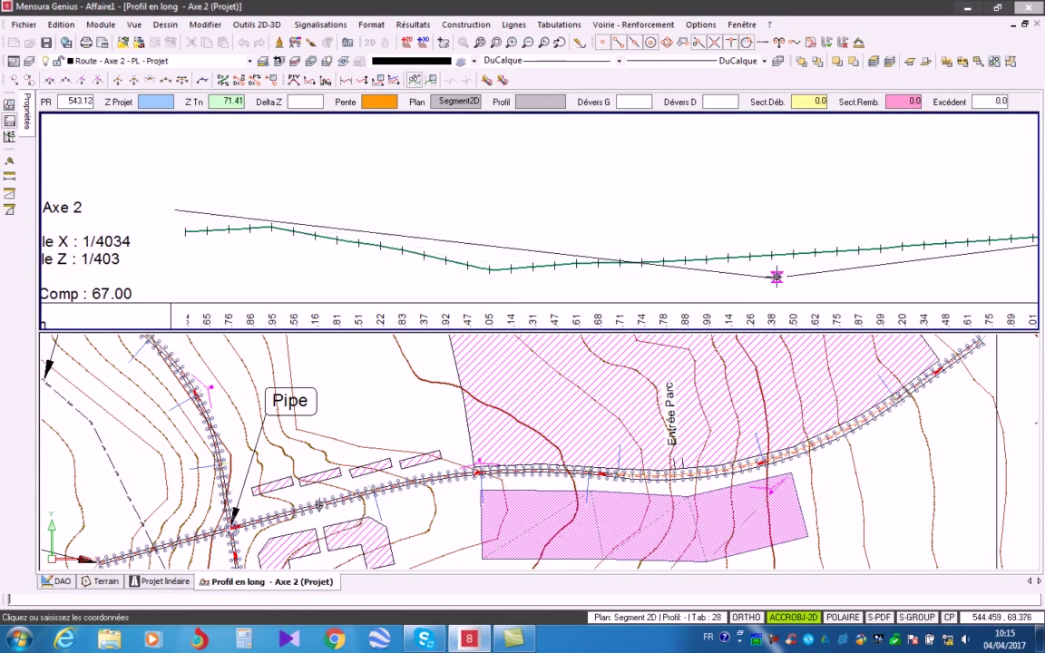
scroll(833, 234, down, 2)
middle_drag(804, 231, 343, 250)
click(509, 222)
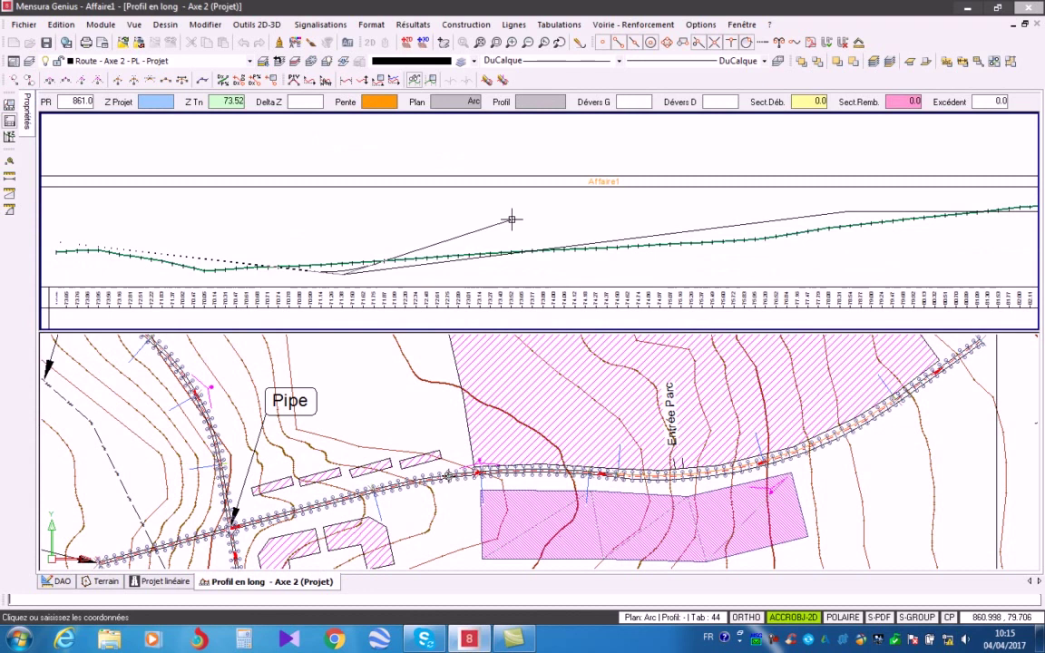
Step: Continue the profile line through the guide line's high break to its far end and finish it
scroll(792, 216, up, 1)
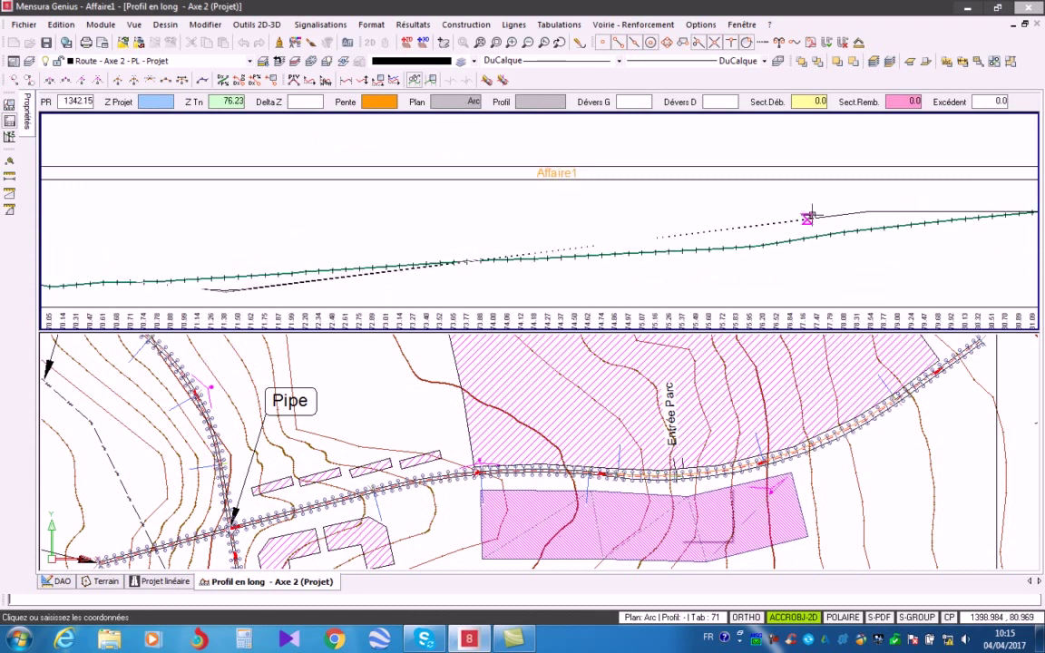
middle_drag(905, 245, 556, 270)
scroll(555, 270, up, 2)
scroll(485, 241, up, 2)
click(474, 237)
scroll(599, 262, down, 3)
middle_drag(772, 277, 319, 205)
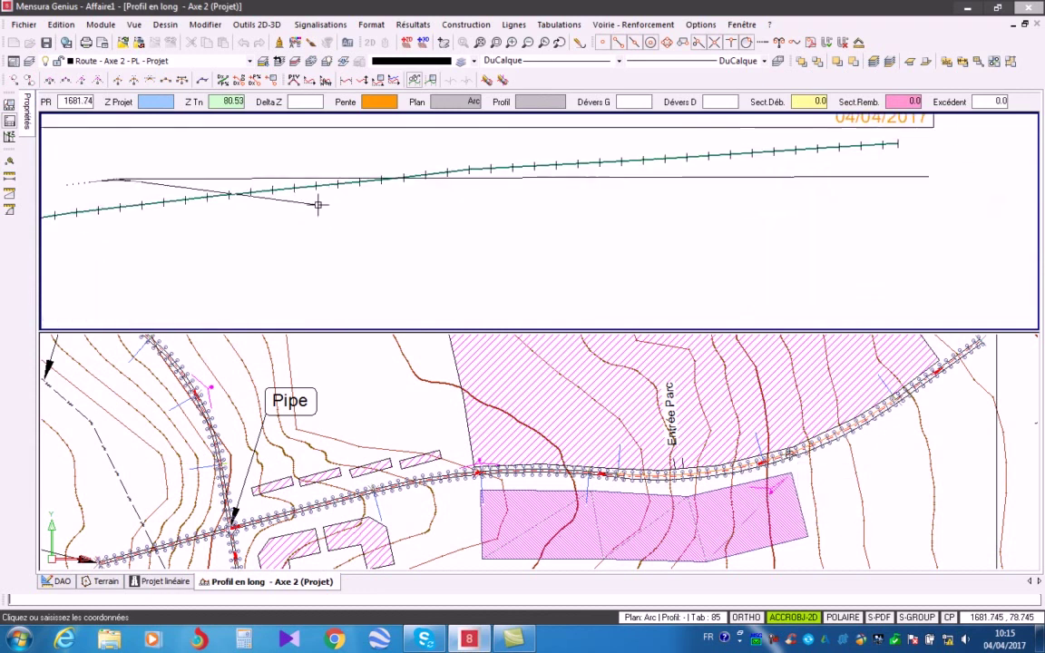
scroll(689, 221, down, 1)
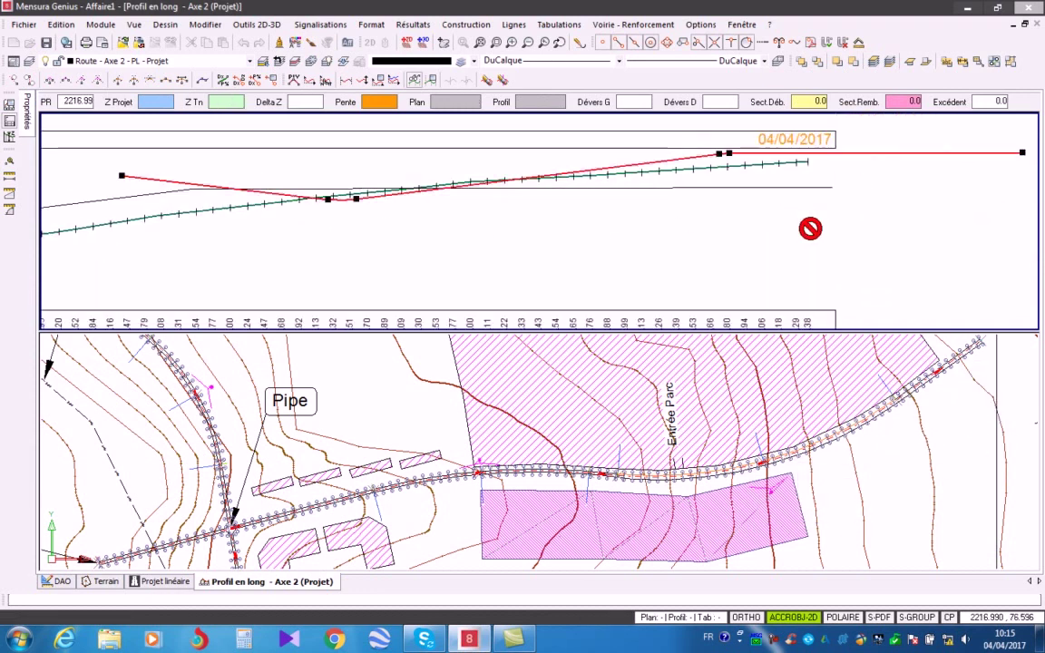
Step: Examine the parabolic transitions of the drawn profile line at its low and high vertices
scroll(340, 198, up, 1)
scroll(340, 199, up, 2)
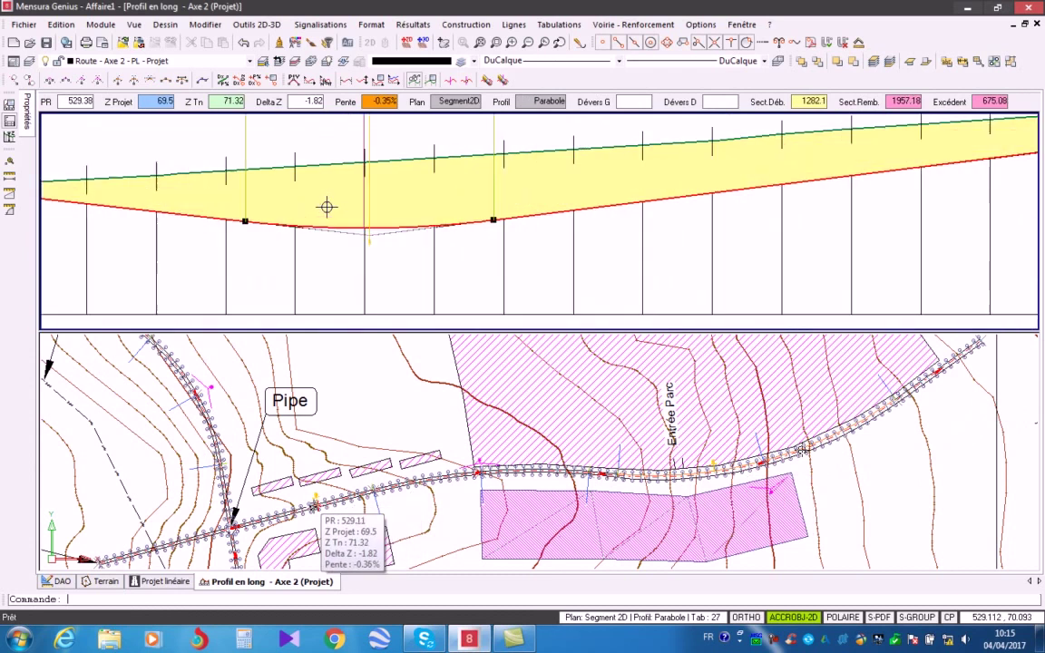
scroll(363, 216, down, 2)
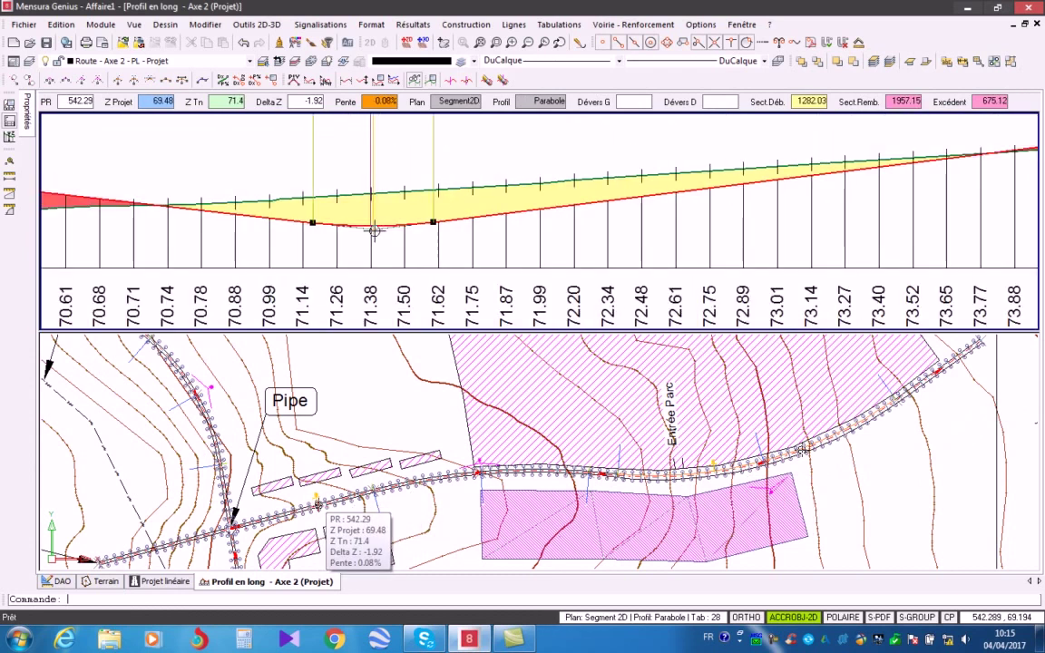
scroll(368, 227, up, 3)
scroll(354, 214, down, 3)
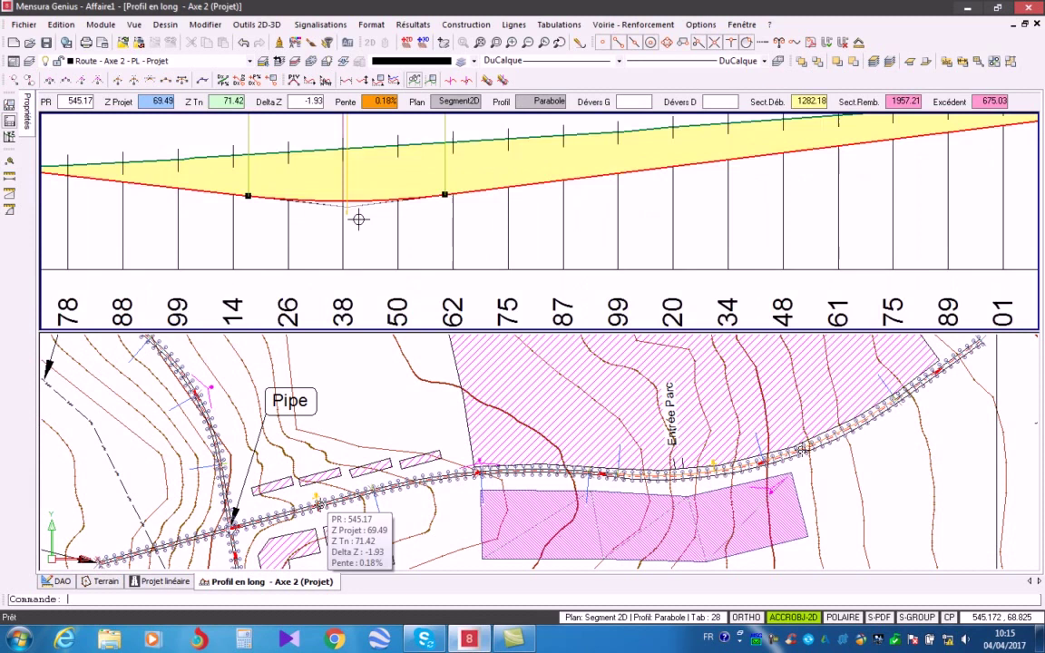
scroll(712, 162, up, 3)
scroll(667, 196, up, 2)
scroll(408, 257, up, 3)
middle_drag(426, 256, 580, 170)
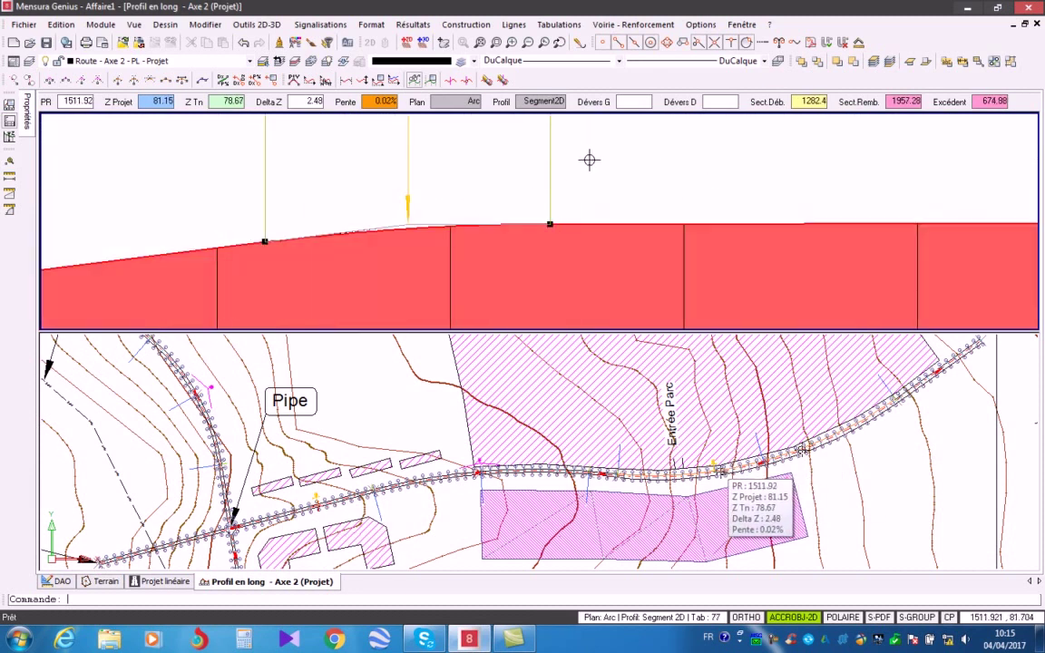
scroll(585, 167, down, 3)
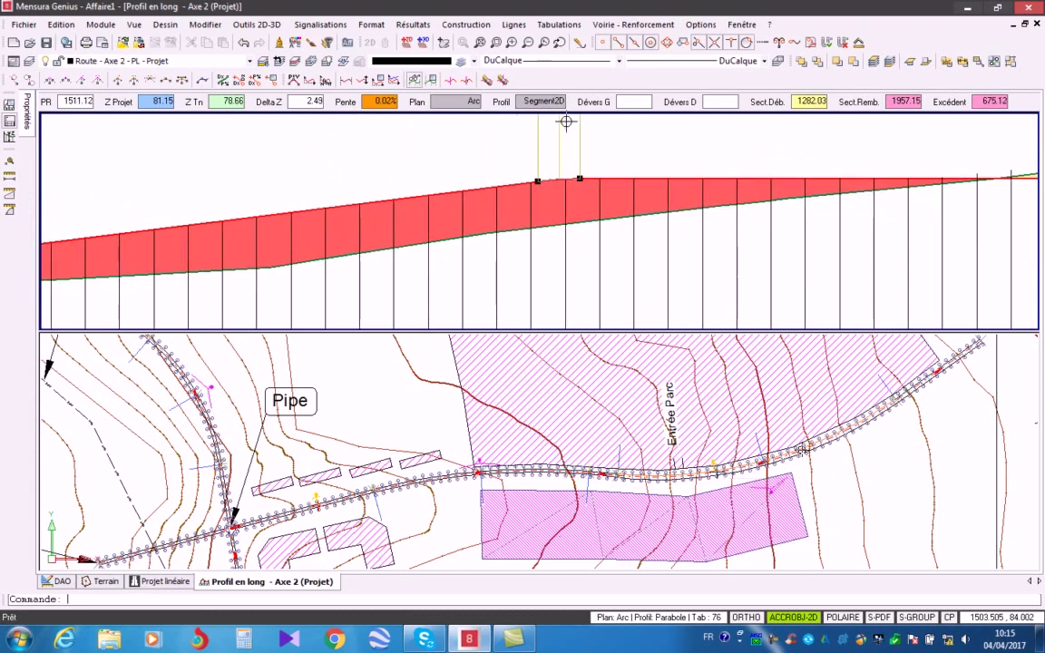
Step: Review the parabola connection options and undo the drawn profile line of Axe 2
click(465, 24)
mouse_move(599, 72)
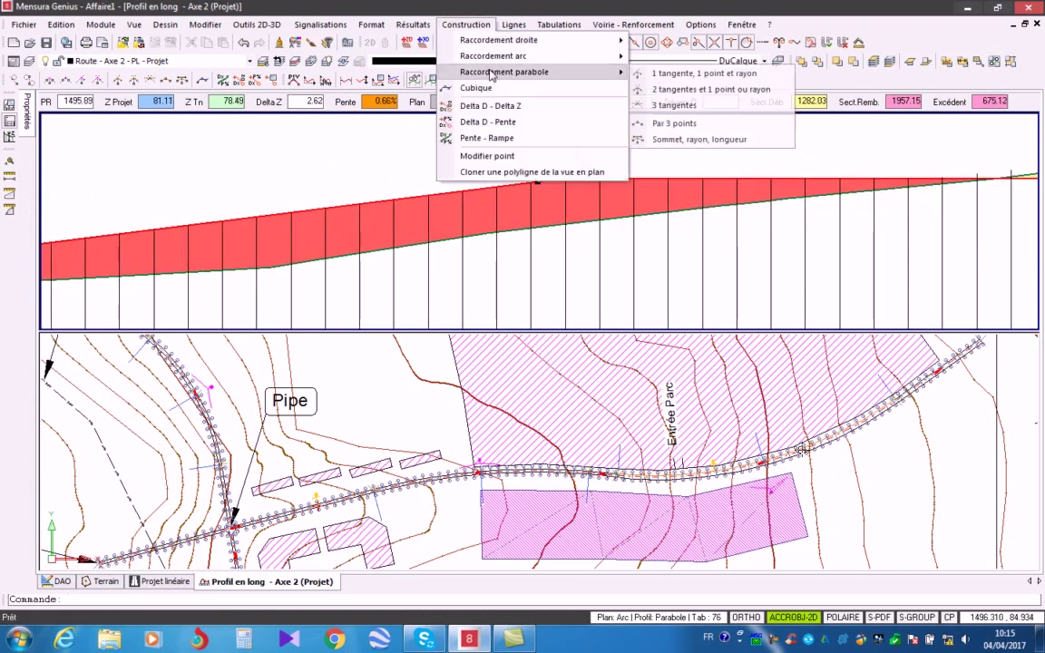
click(659, 73)
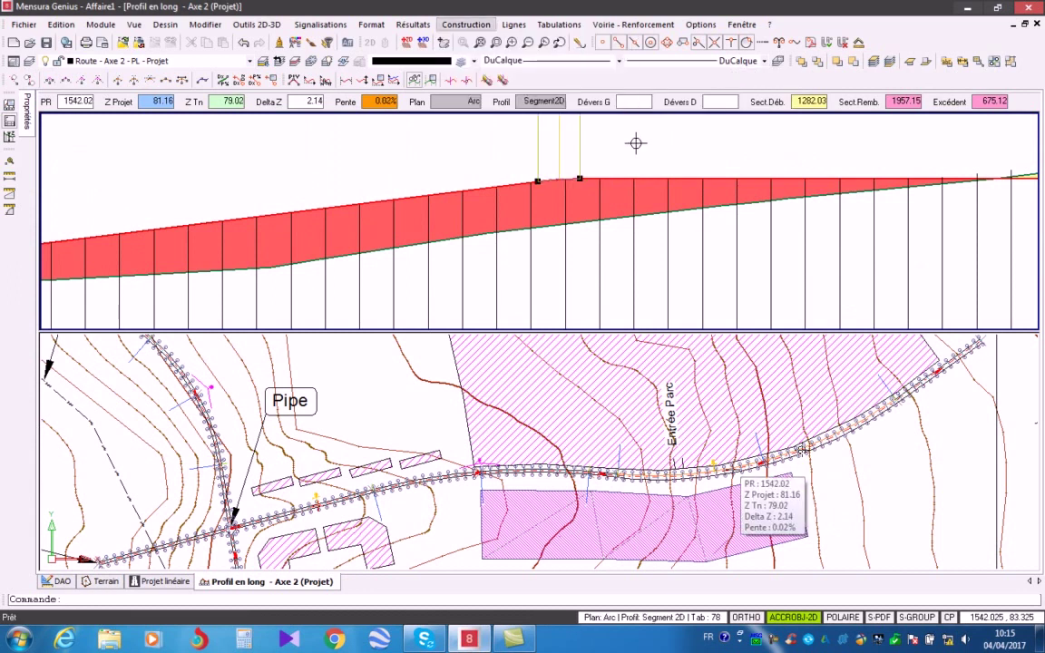
scroll(637, 192, down, 2)
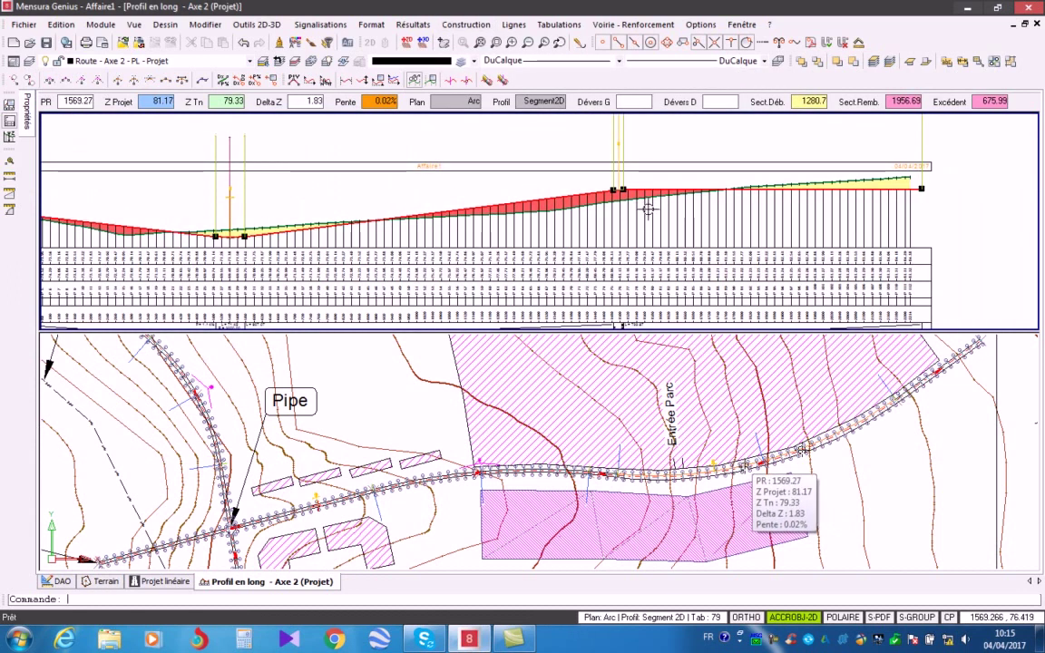
scroll(418, 173, down, 3)
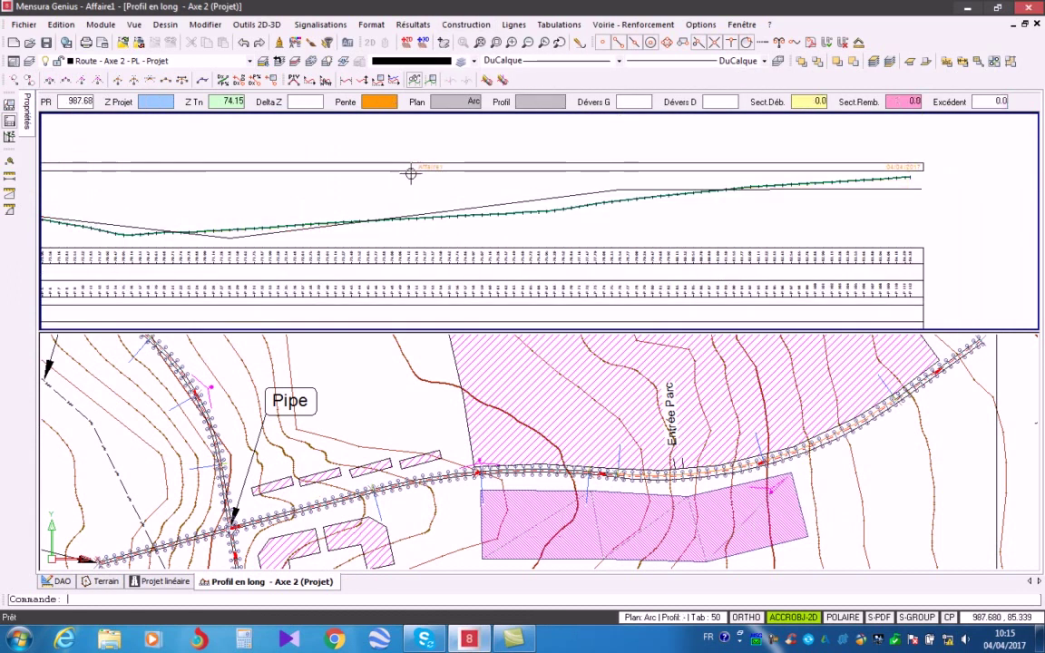
Step: Set the profile line's default convex curve radius to 5000 m and increase its default concave curve radius
click(513, 24)
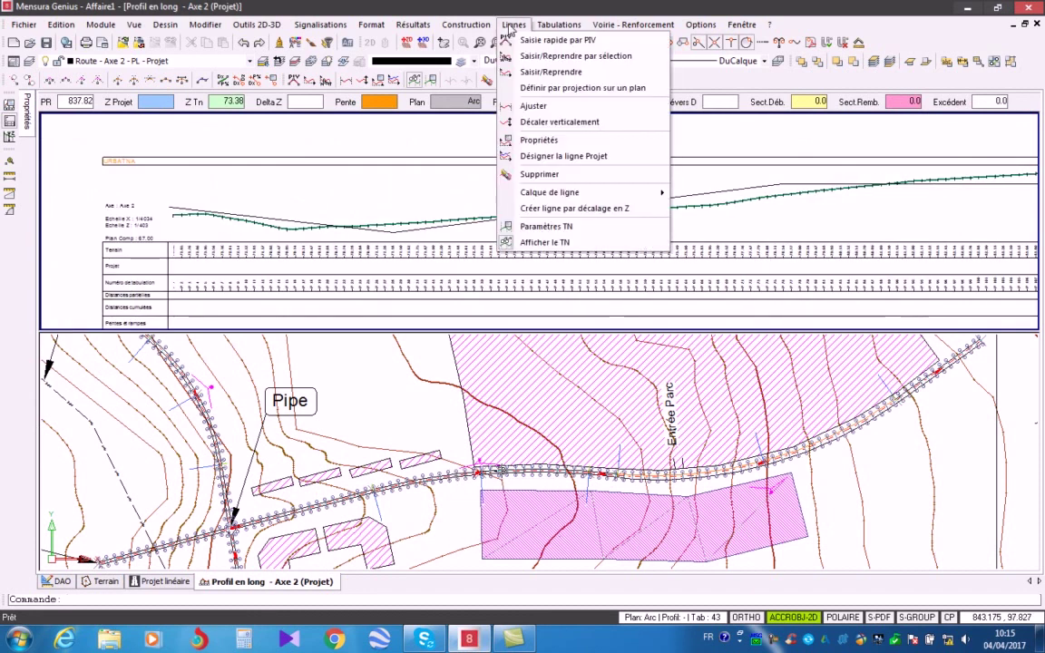
click(539, 141)
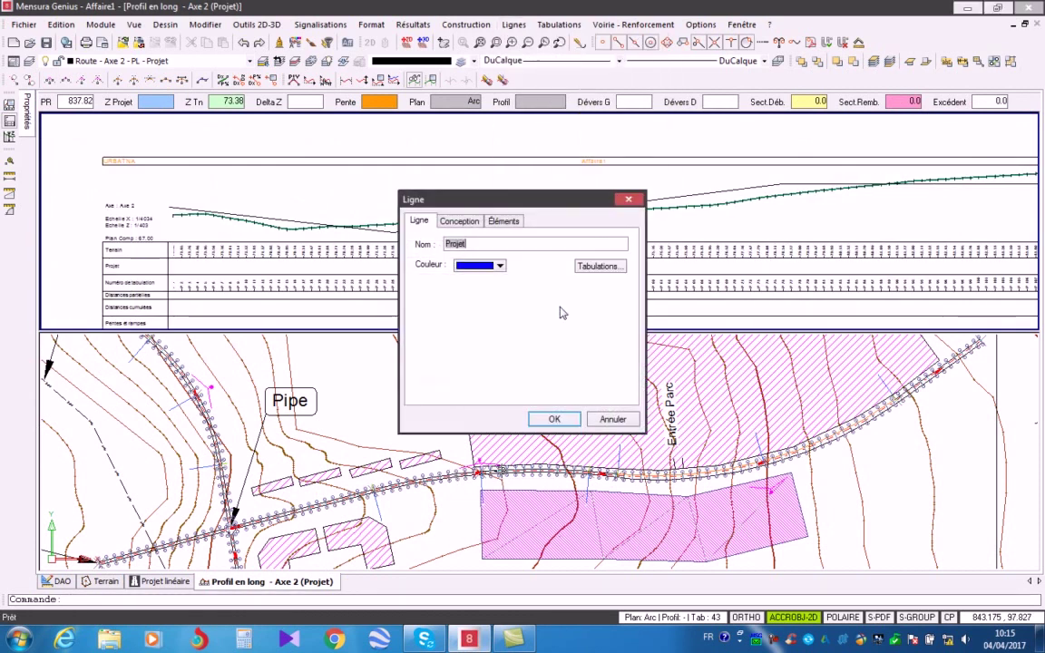
click(460, 221)
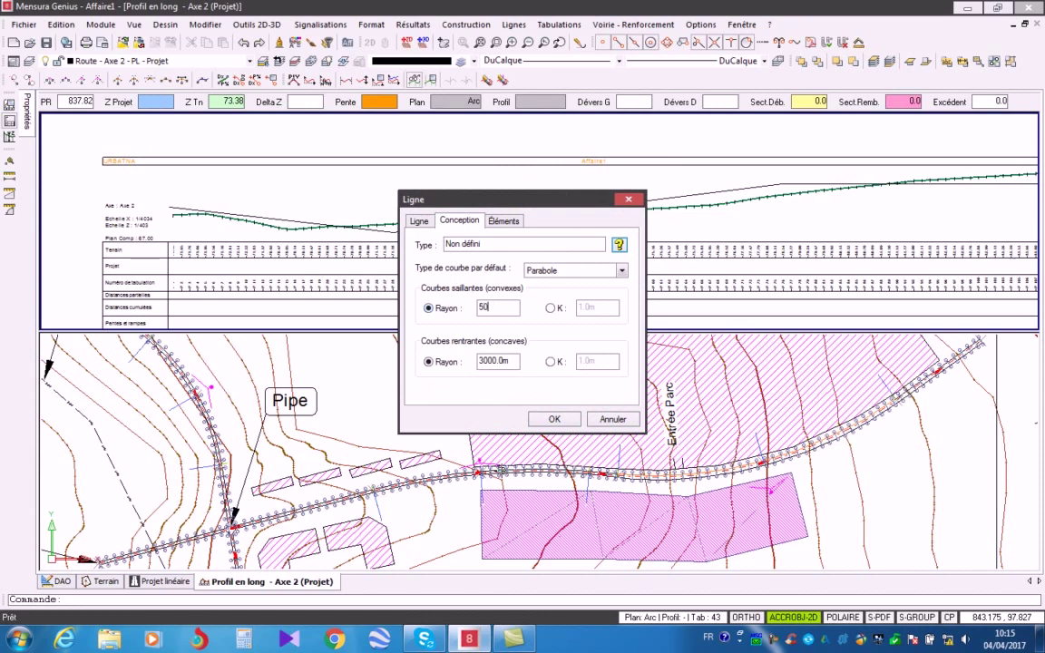
key(Tab)
click(552, 419)
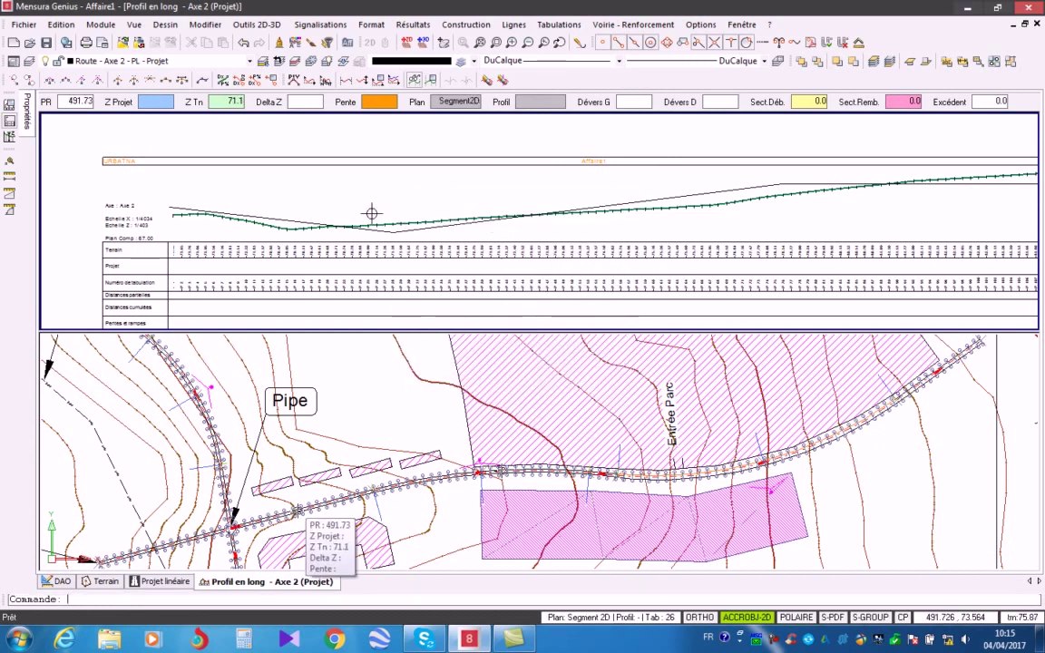
Step: Draw the project profile line of Axe 2 by vertical intersection points through the guide line's start, low break, high break and end
click(513, 27)
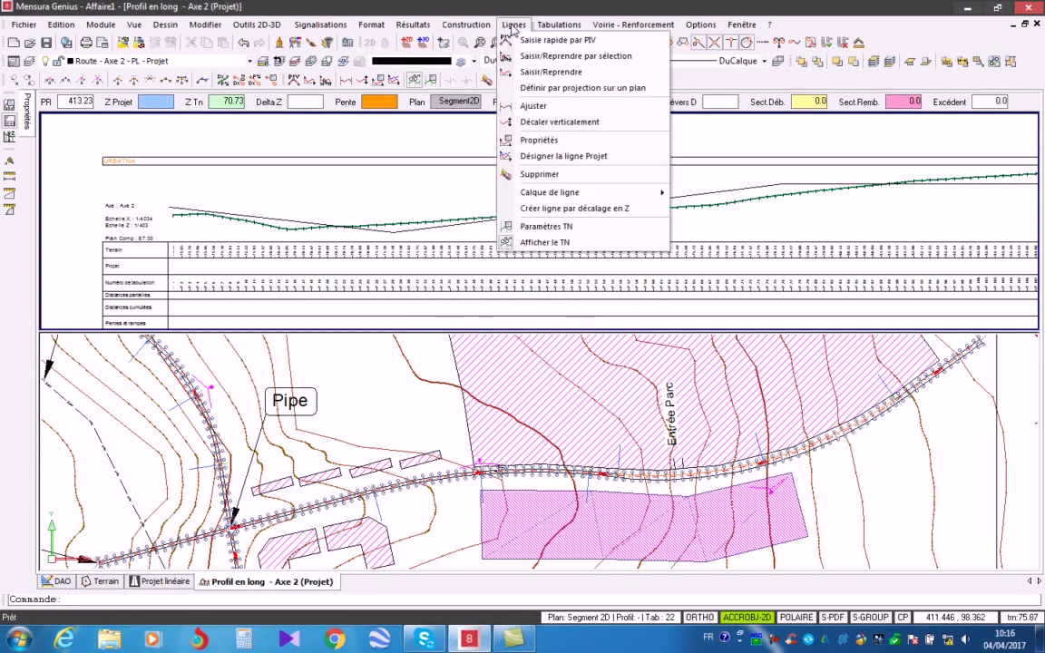
click(521, 43)
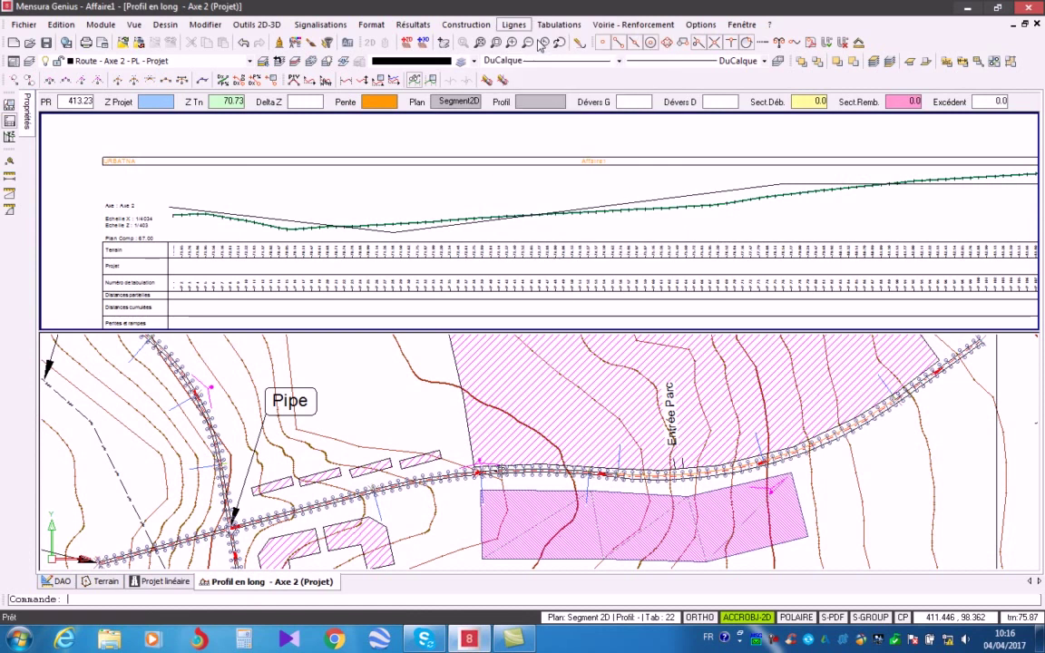
click(170, 208)
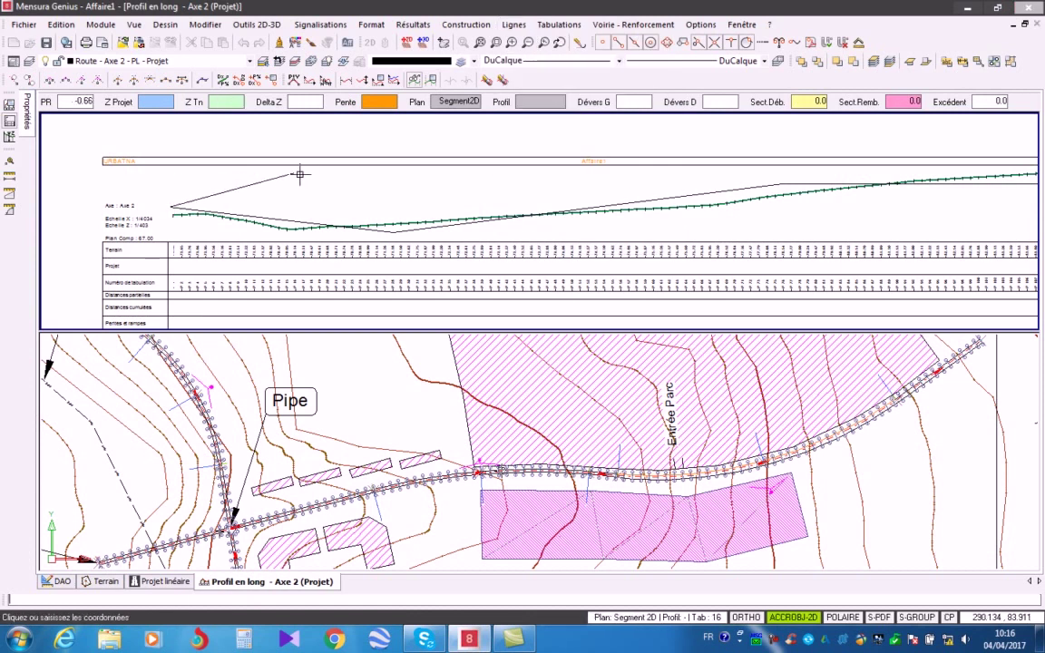
click(396, 232)
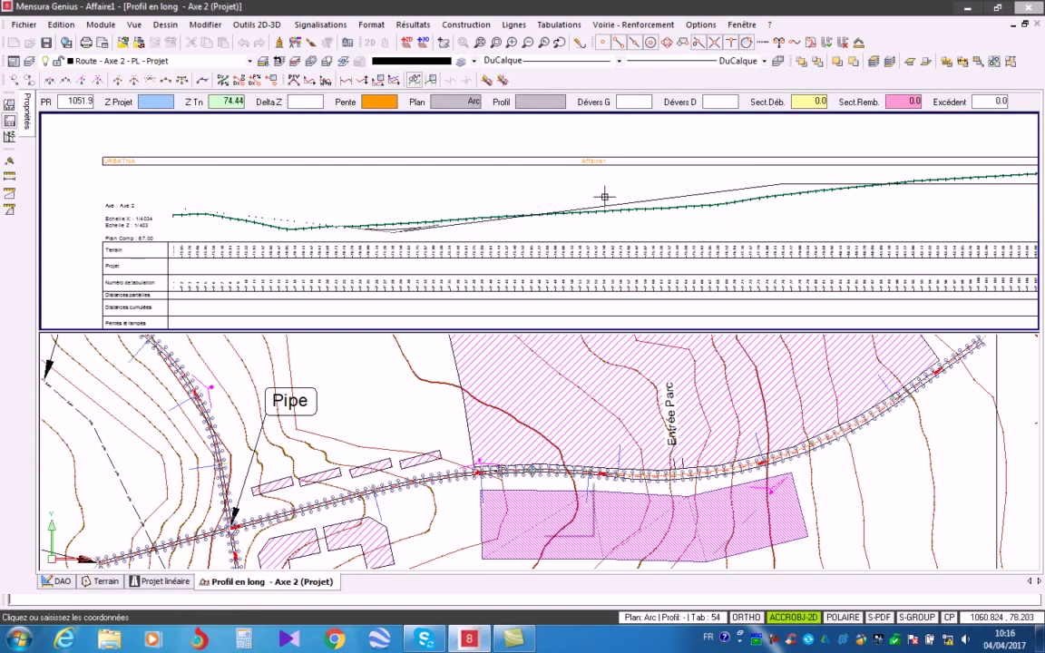
scroll(799, 179, up, 2)
click(760, 187)
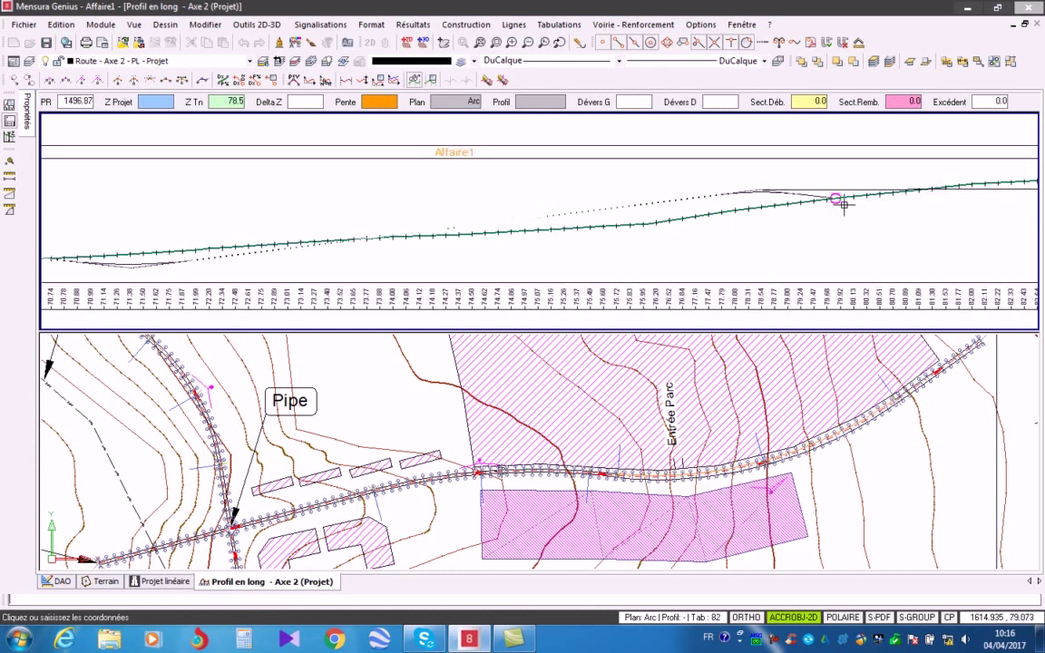
middle_drag(978, 224, 422, 209)
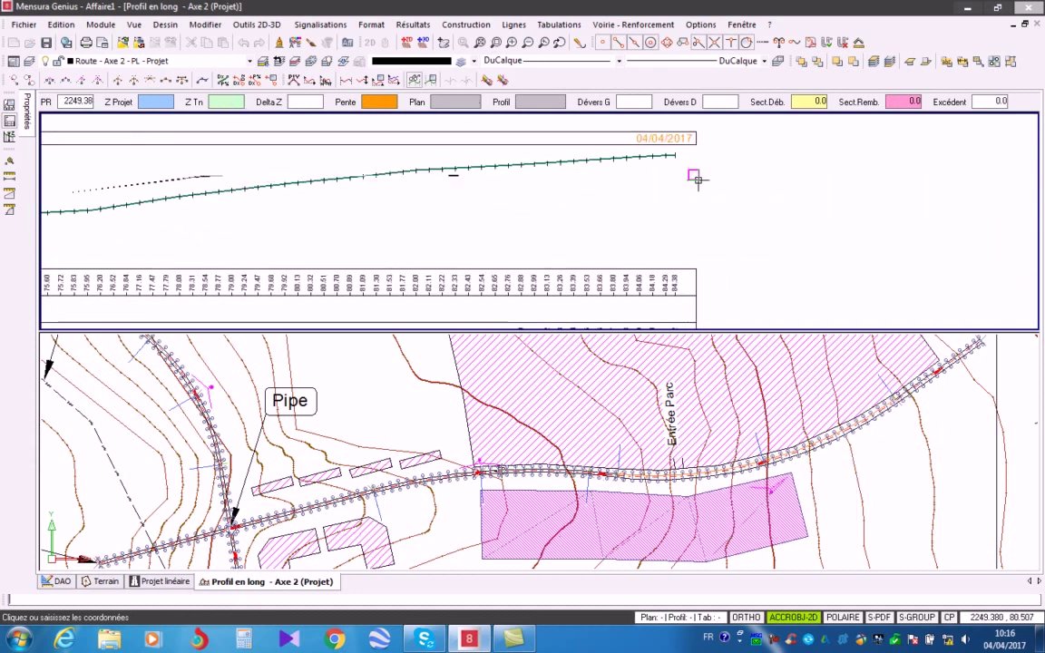
click(698, 180)
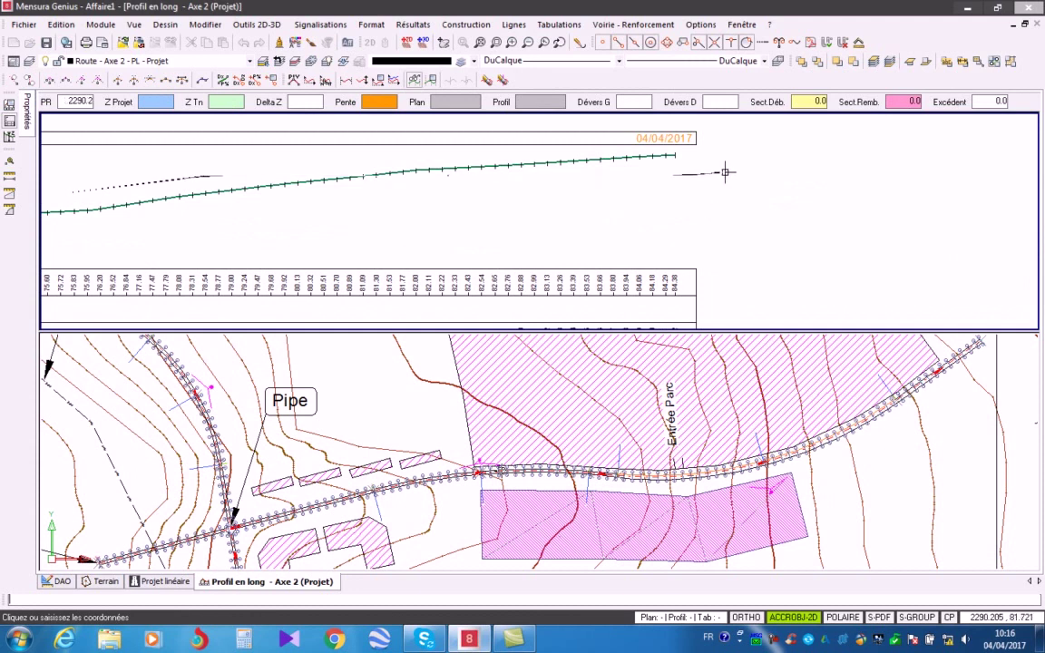
right_click(701, 185)
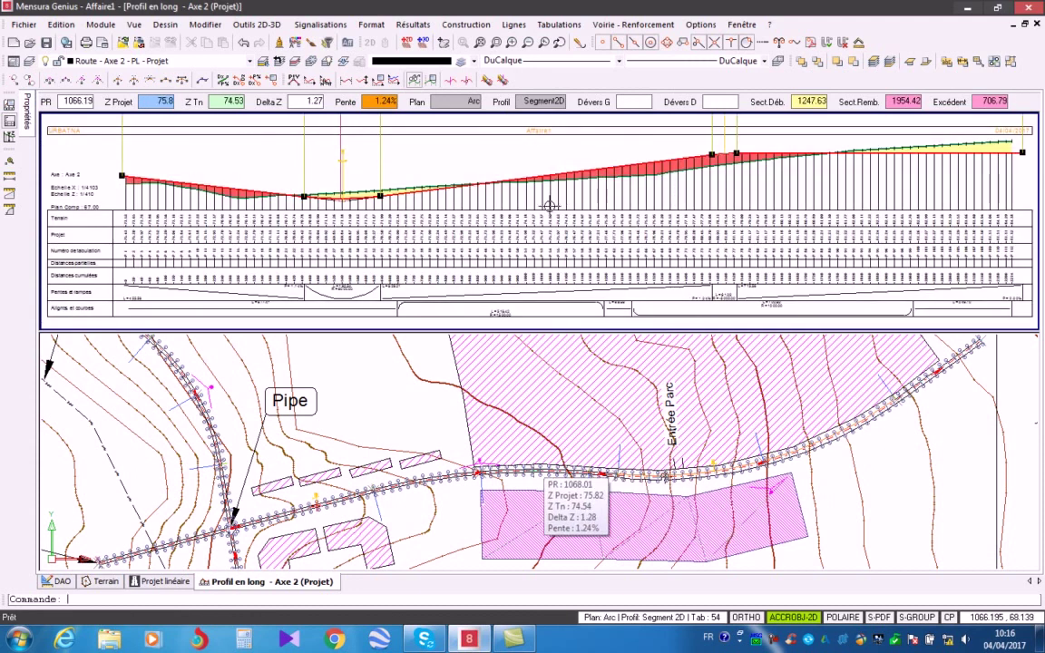
Step: Examine the enlarged concave and convex curves of the redrawn Axe 2 profile line
scroll(351, 183, up, 4)
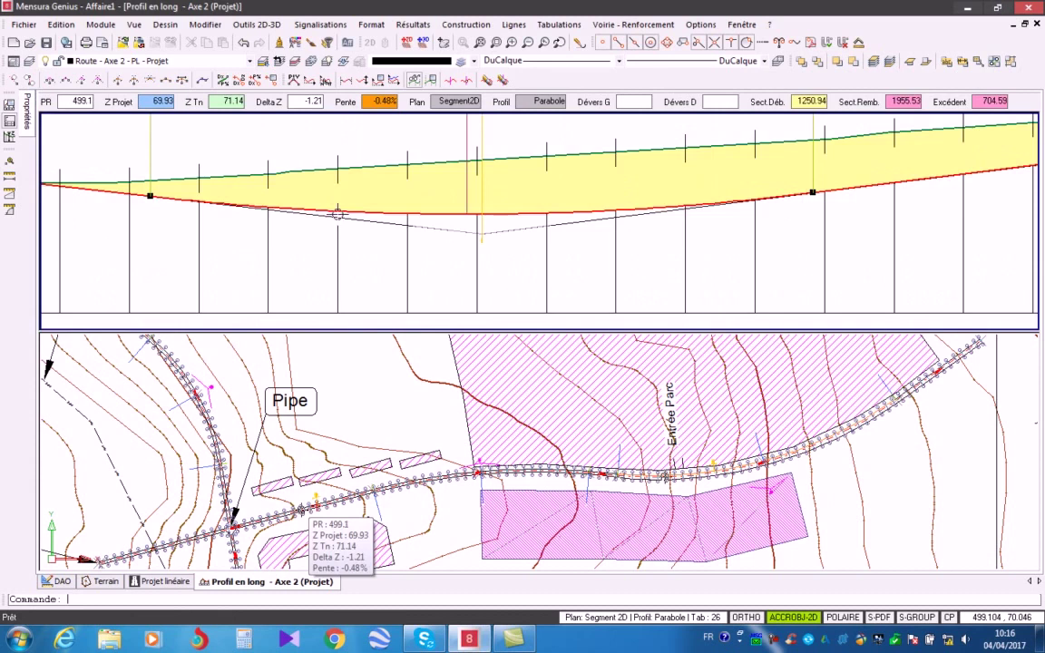
scroll(345, 205, down, 4)
scroll(739, 173, up, 4)
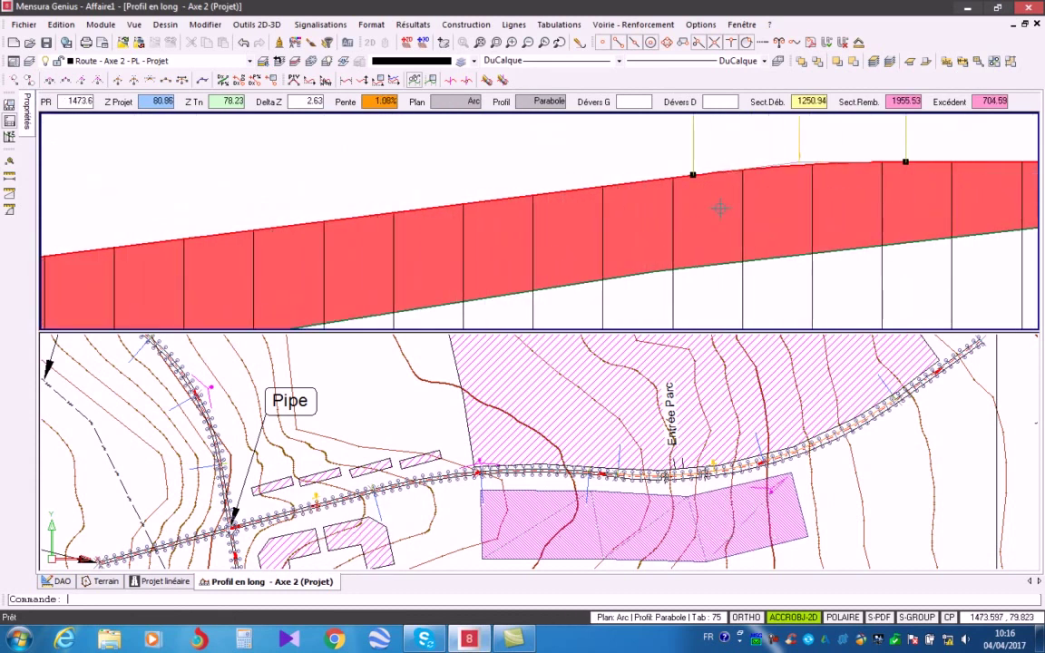
scroll(550, 165, down, 3)
scroll(471, 215, down, 3)
scroll(719, 217, up, 2)
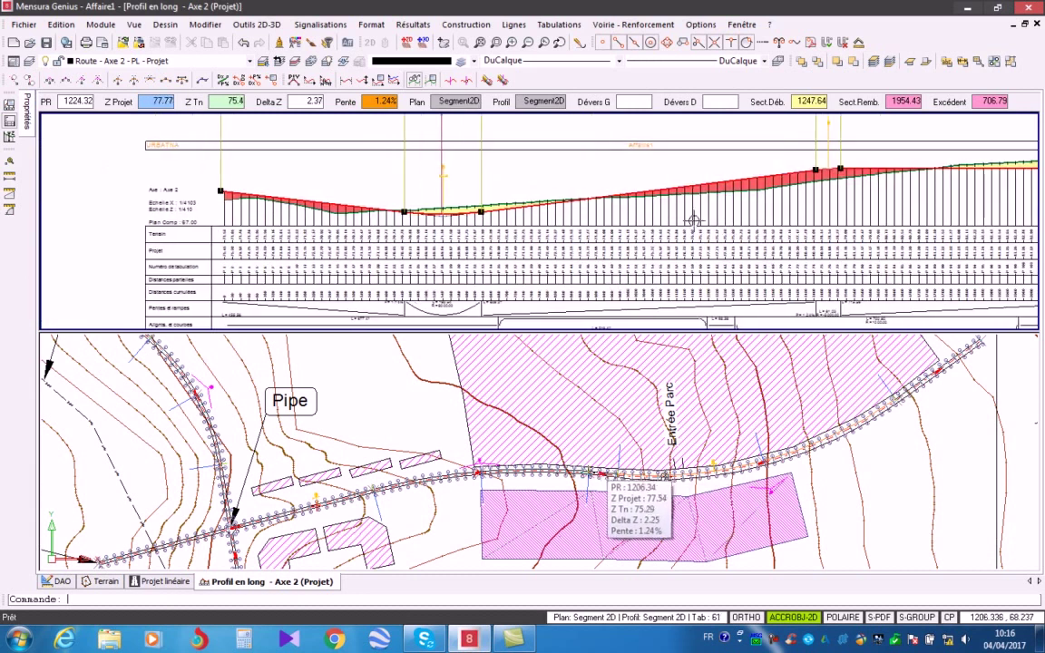
scroll(479, 209, up, 2)
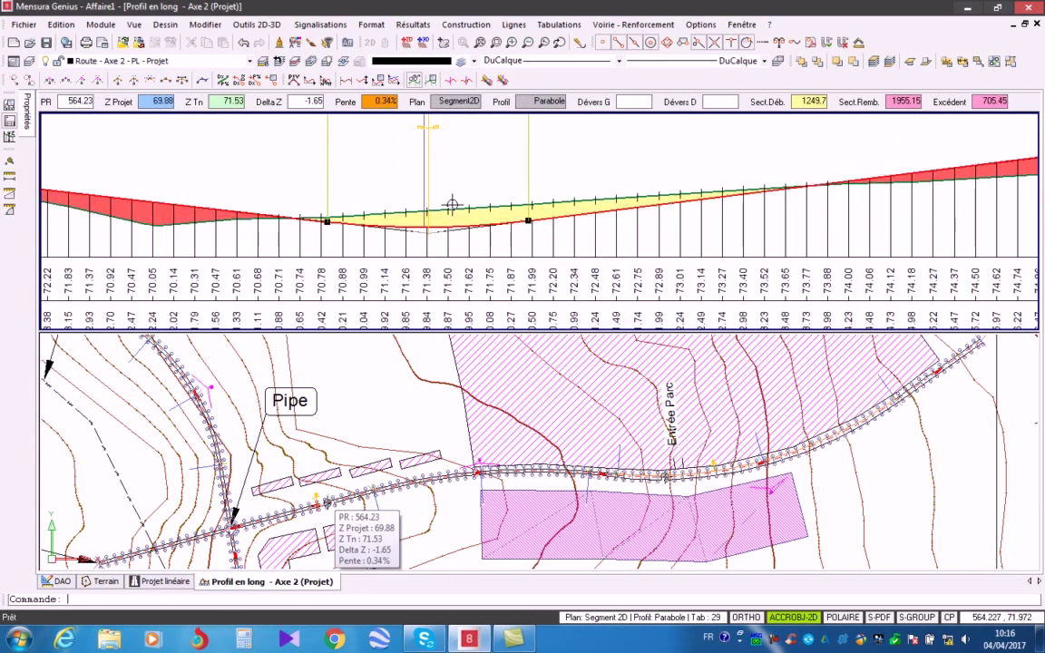
click(515, 24)
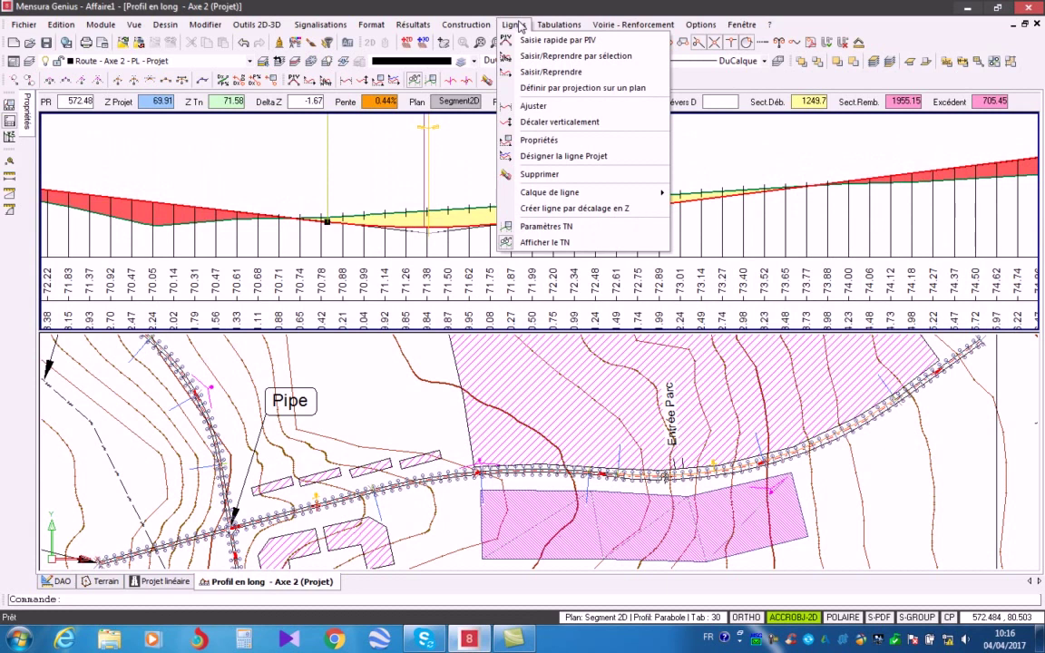
click(520, 25)
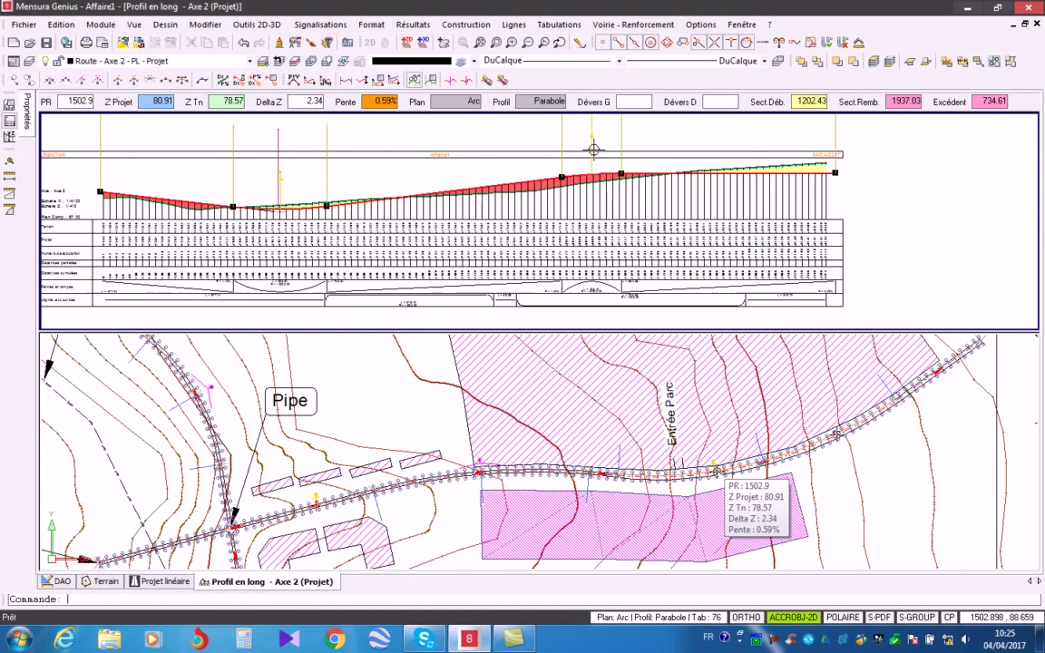
scroll(596, 156, up, 4)
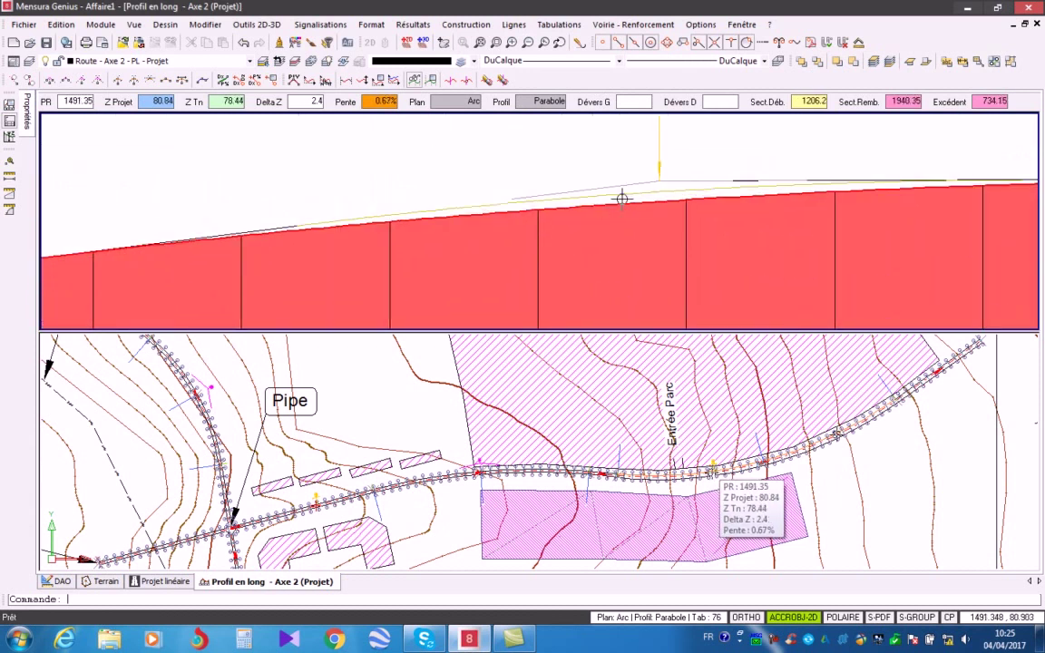
Step: Construct a parabola of 25000 m radius tangent to the two straight segments at the high break of Axe 2's profile line
scroll(625, 199, down, 2)
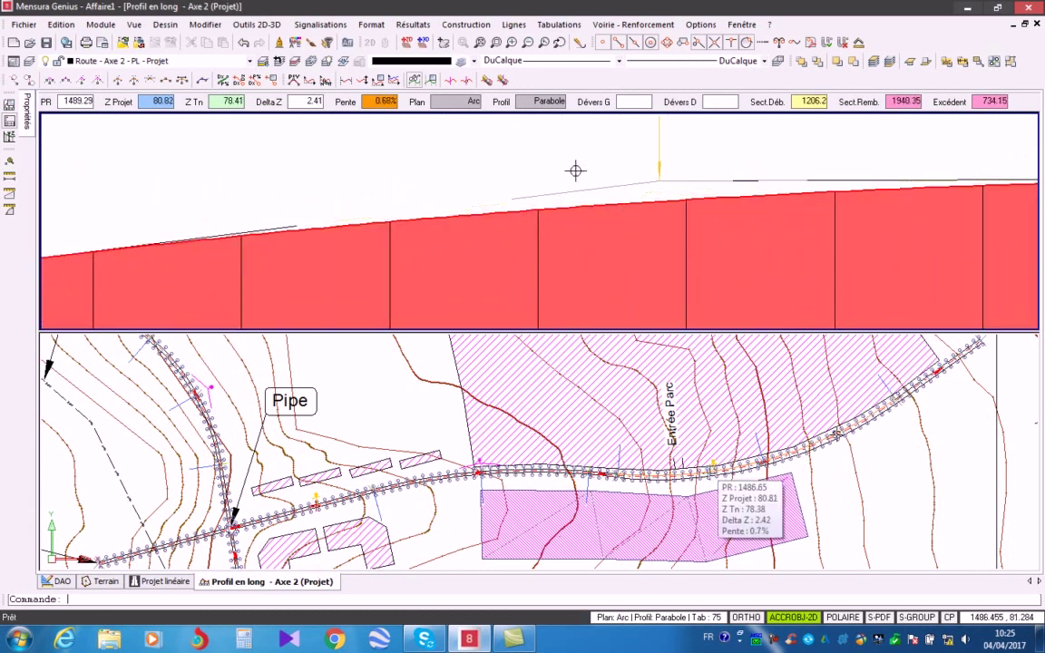
middle_drag(467, 182, 470, 137)
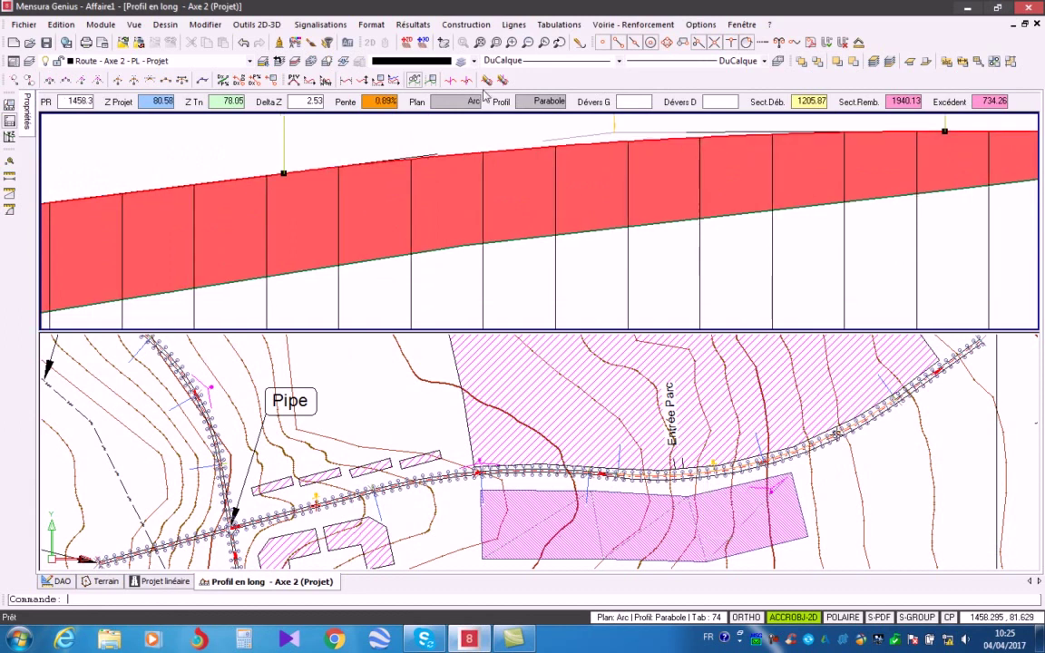
click(484, 27)
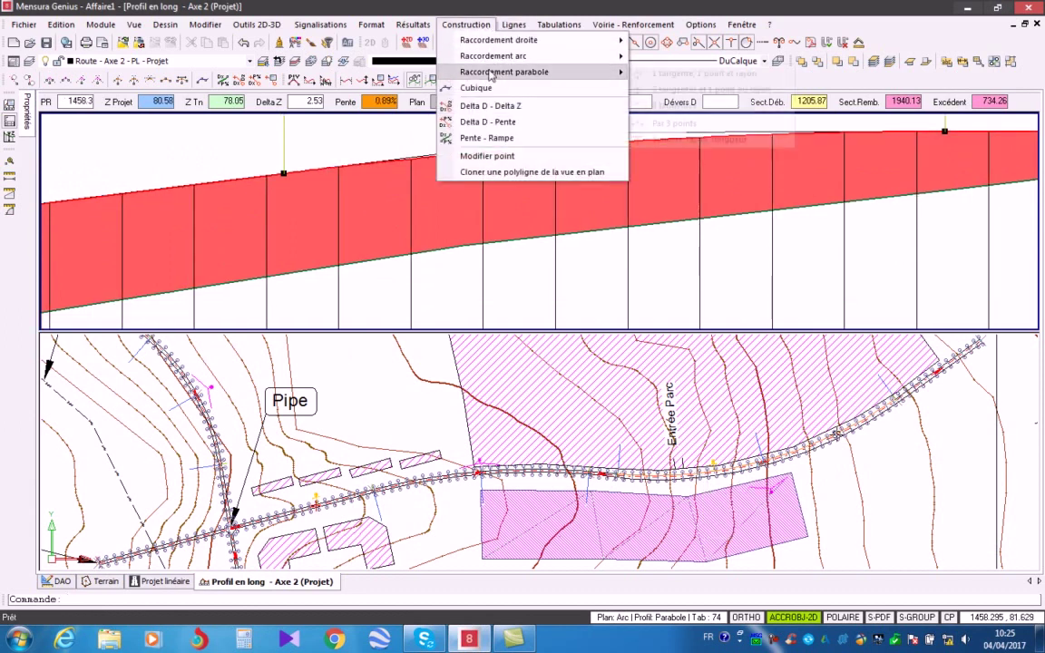
mouse_move(495, 75)
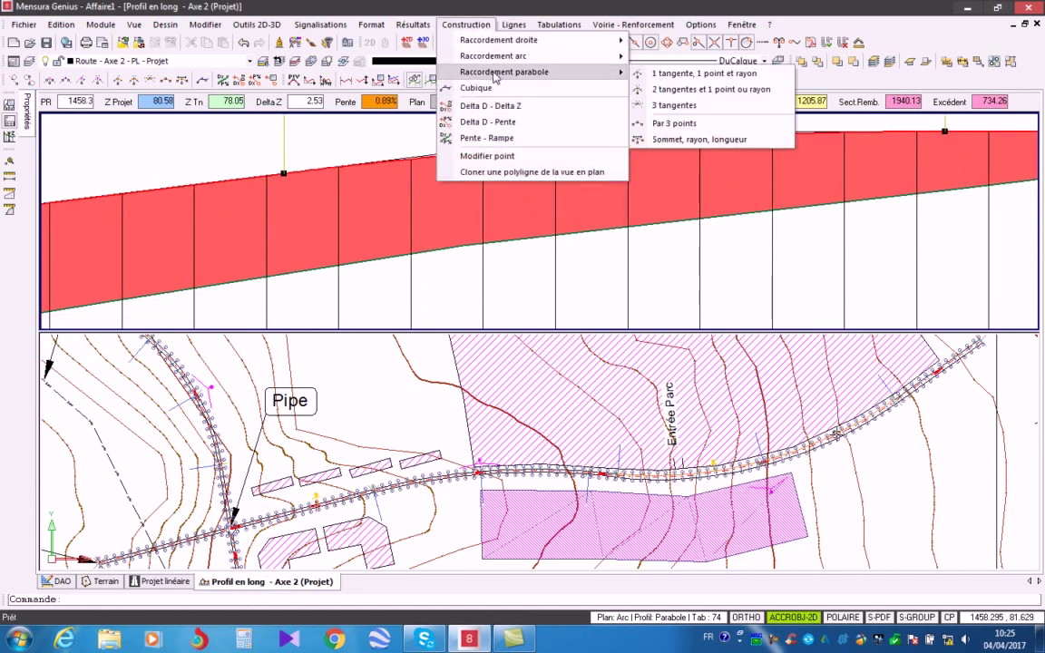
click(667, 97)
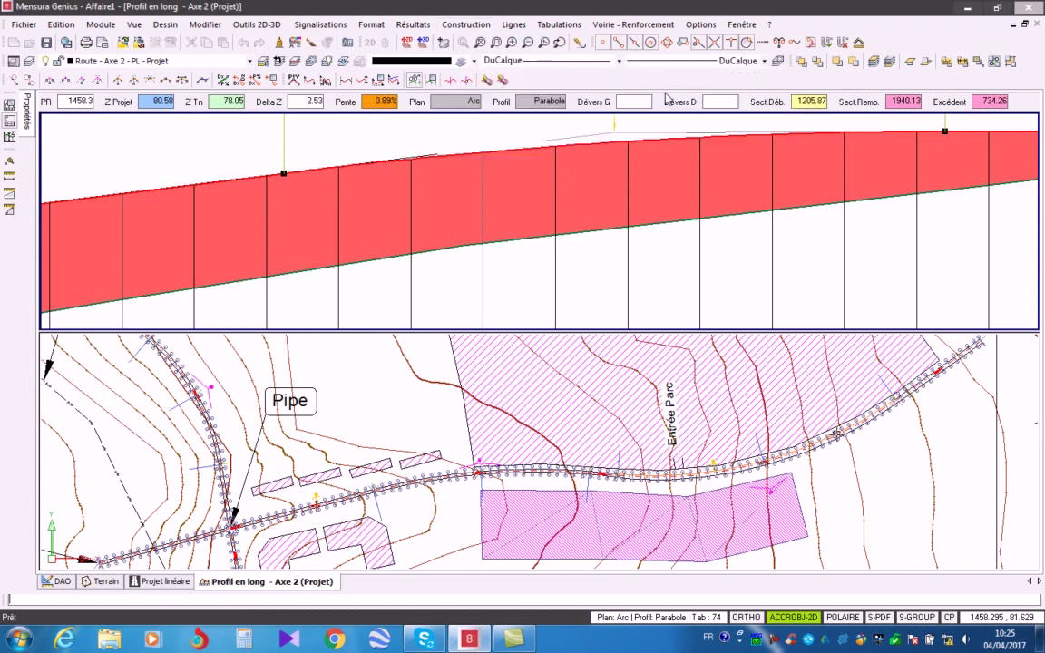
scroll(372, 138, down, 2)
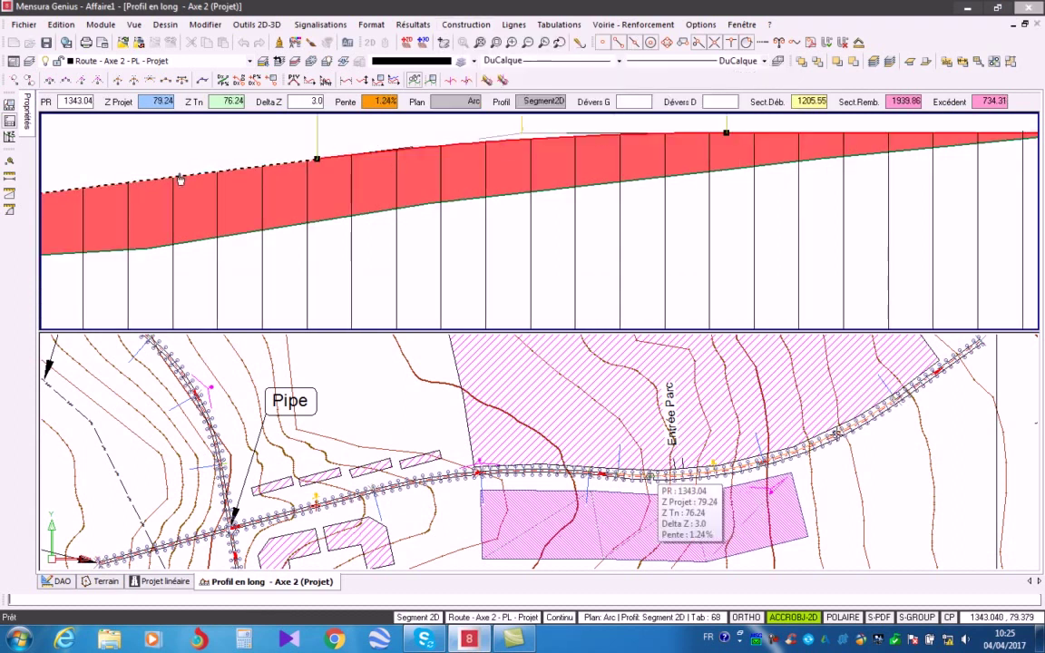
click(782, 136)
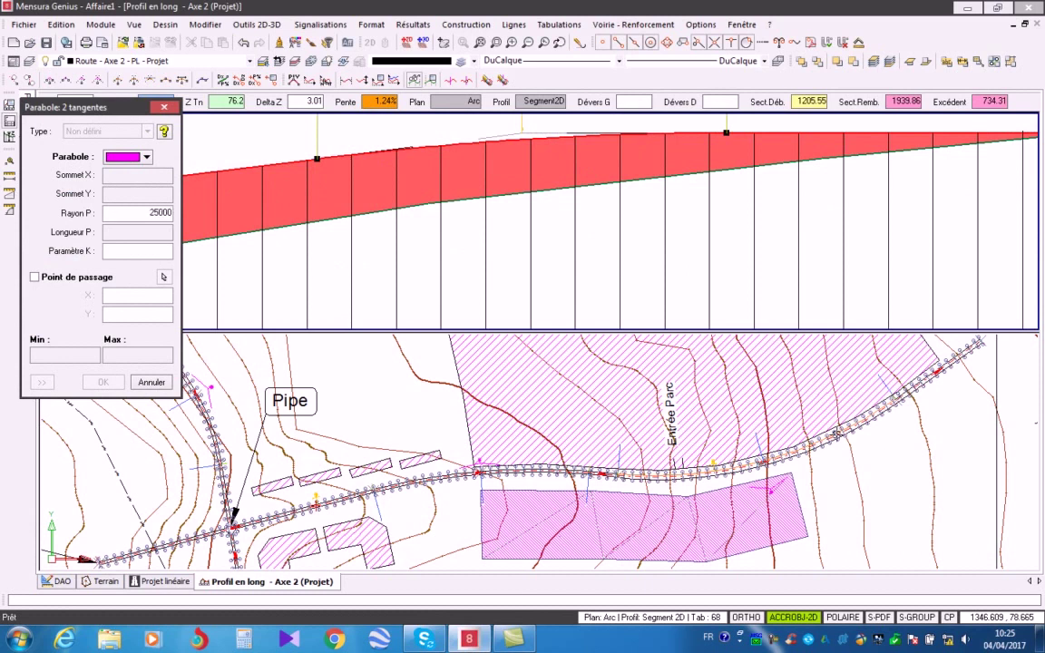
key(Return)
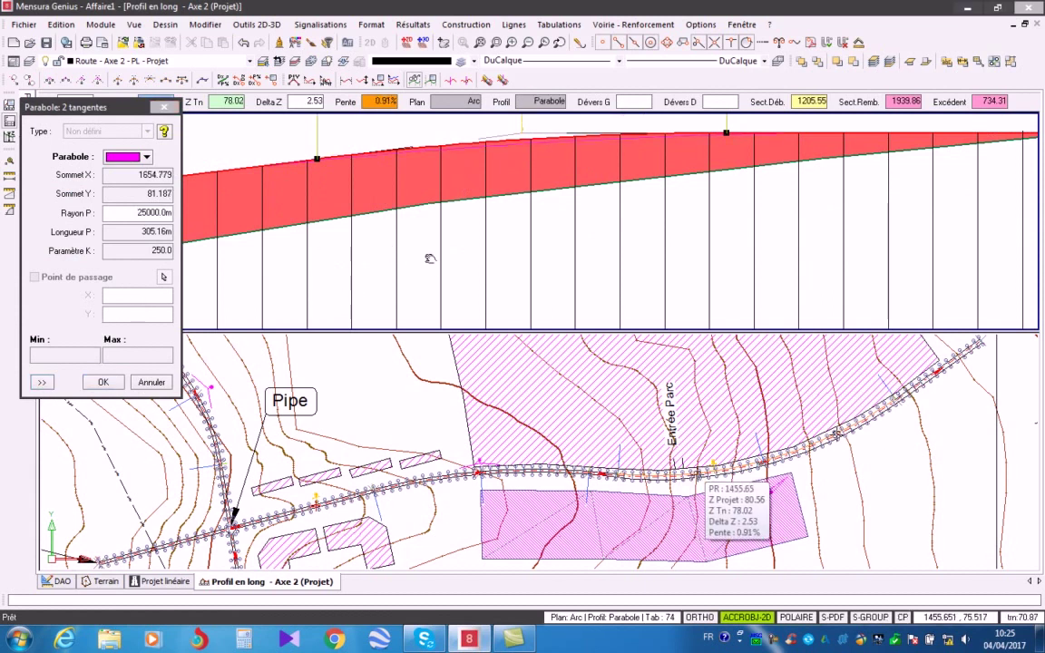
scroll(490, 291, down, 3)
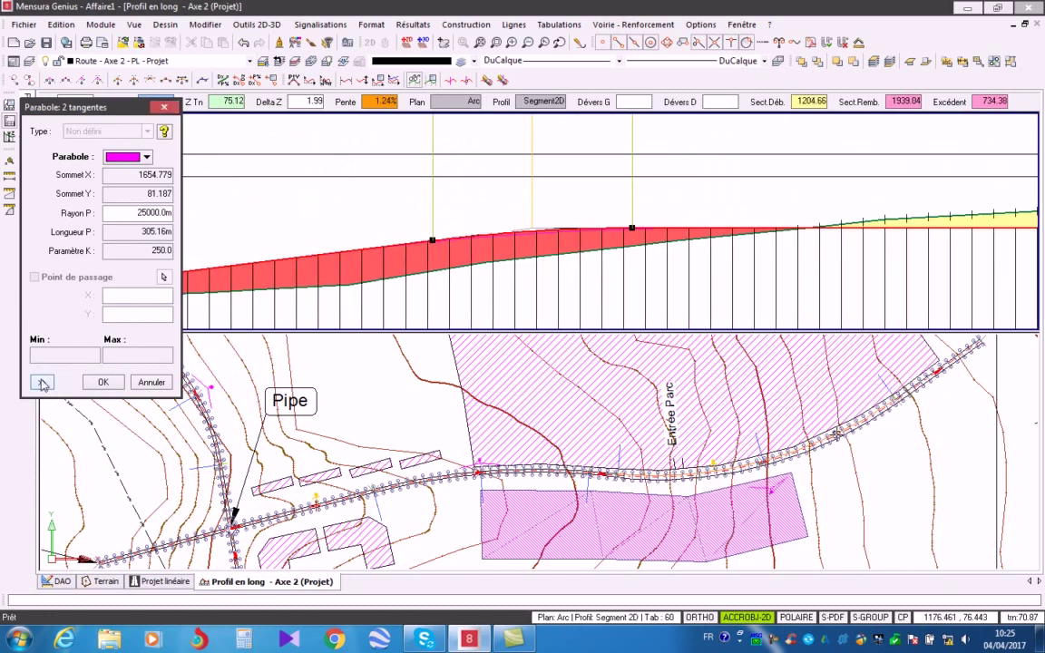
click(102, 382)
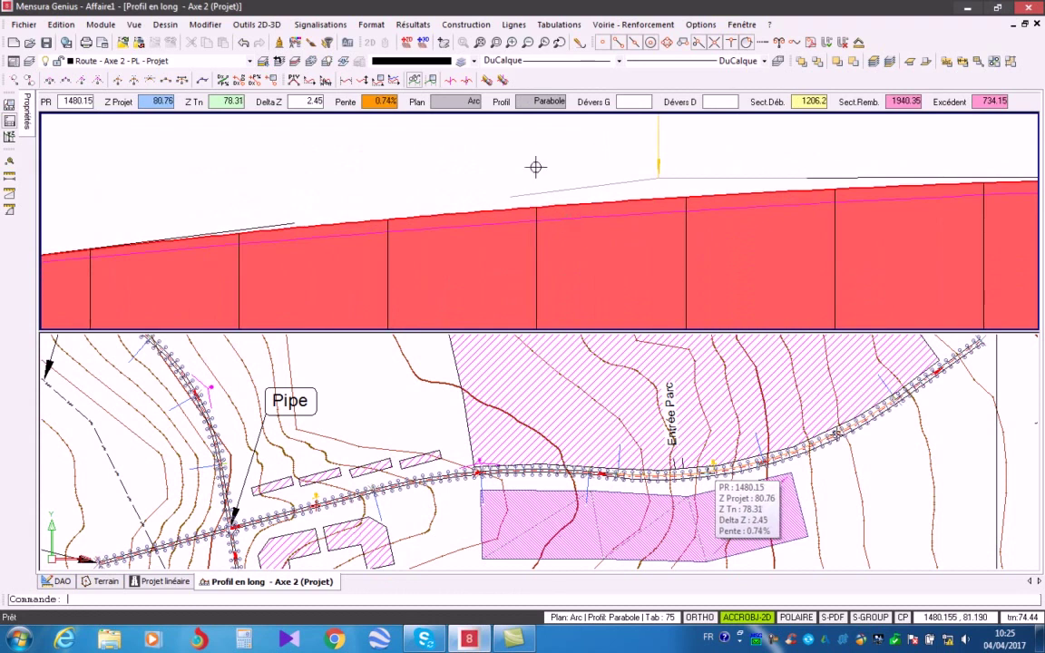
Step: Edit the Axe 2 project line by selection, replacing its former parabola at the high break with the new 25000 m parabola
click(468, 26)
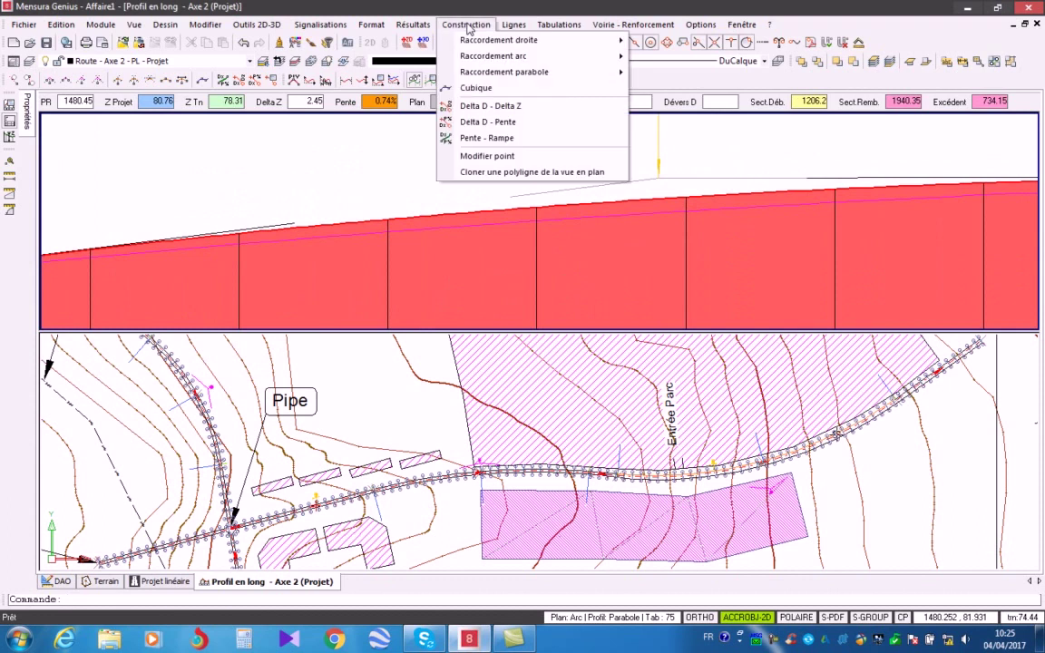
mouse_move(514, 25)
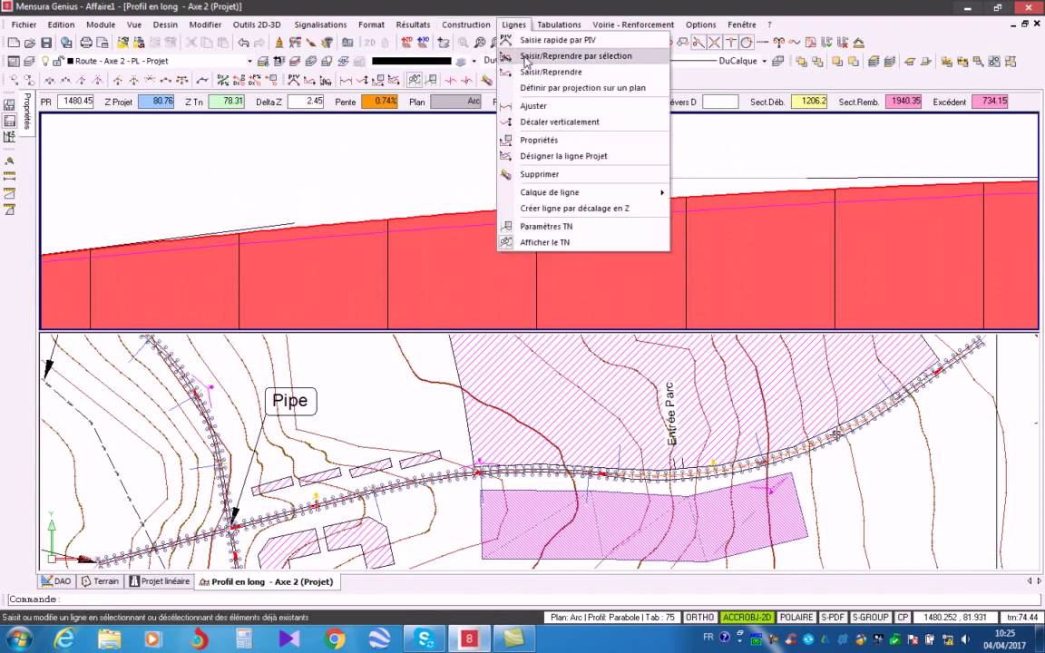
click(525, 59)
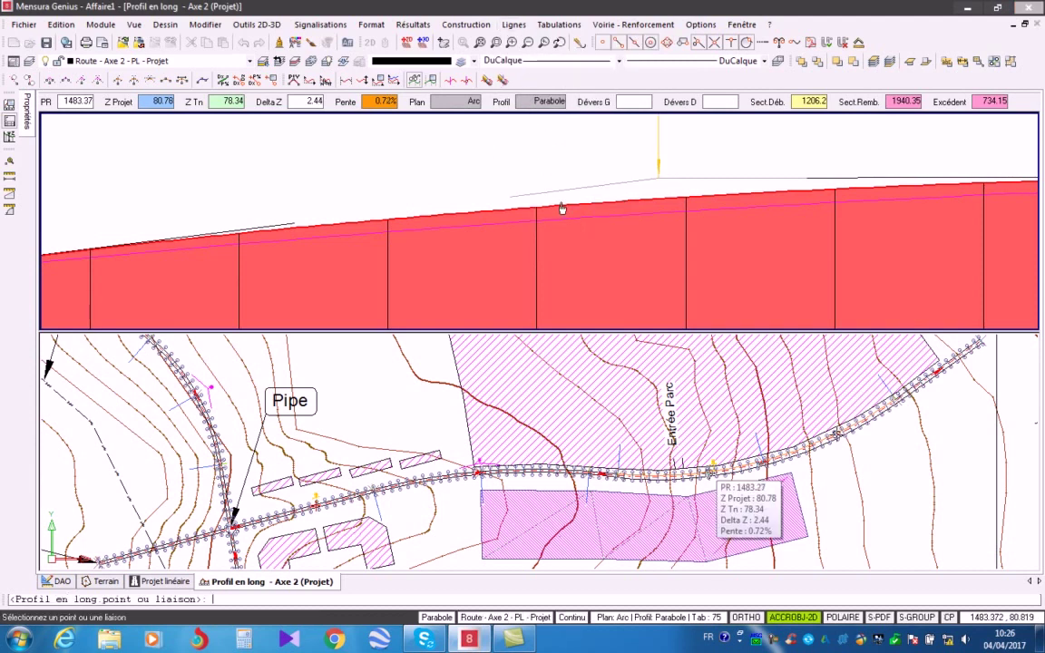
scroll(560, 212, down, 2)
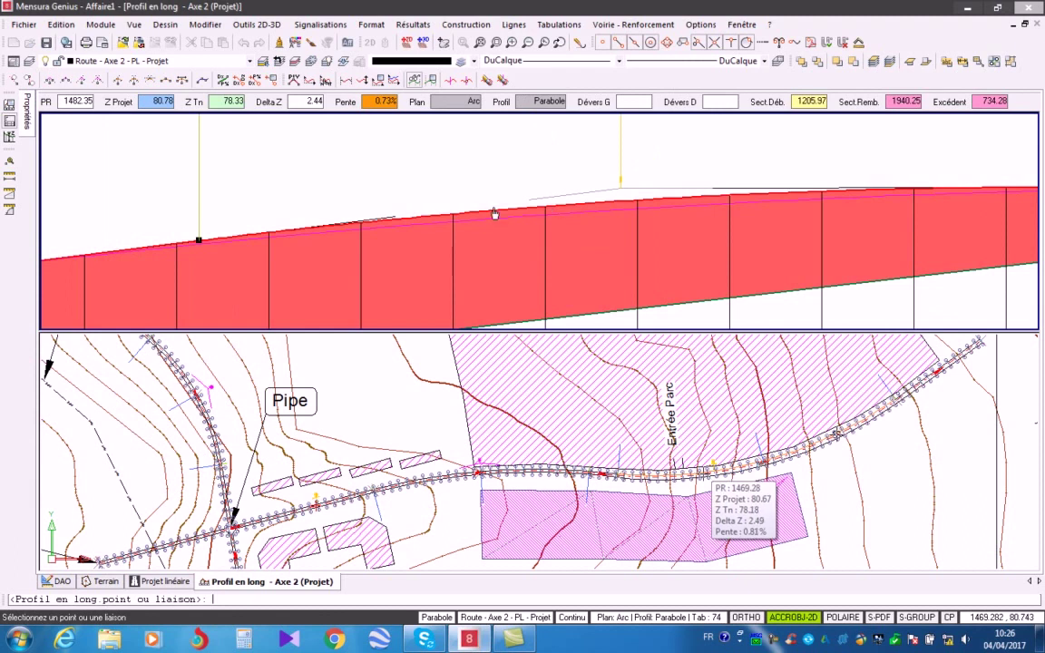
scroll(423, 218, down, 1)
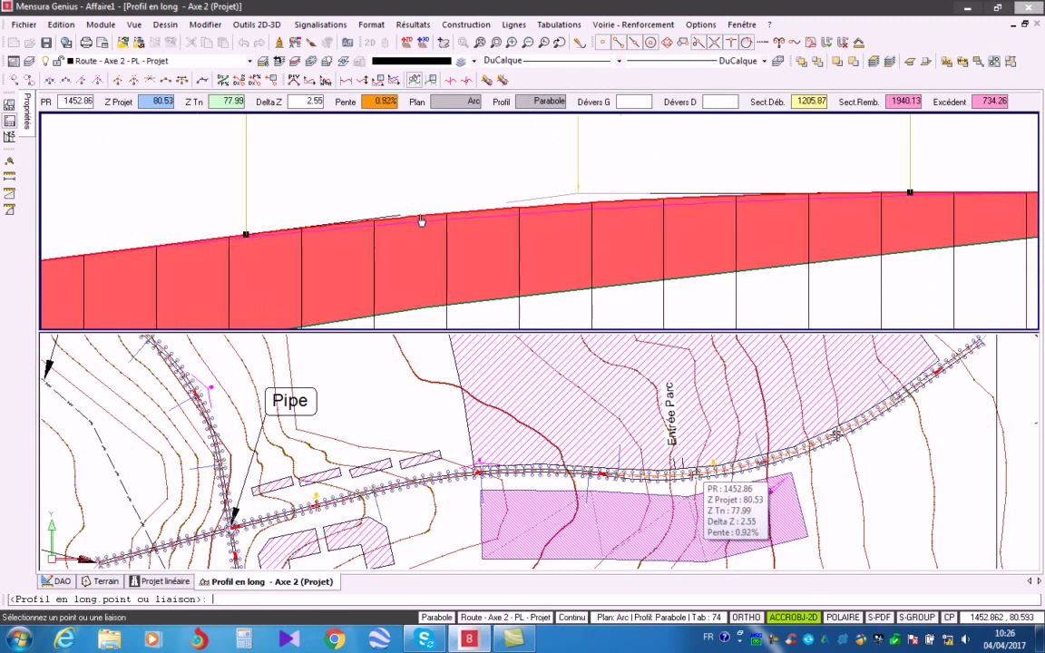
scroll(422, 220, up, 1)
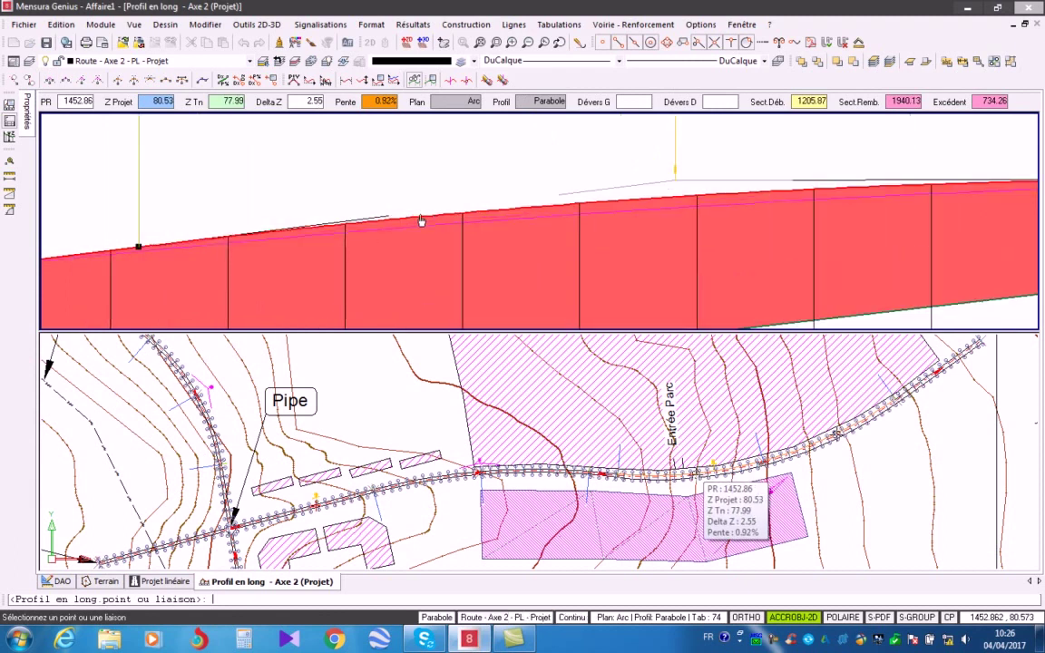
scroll(477, 212, down, 2)
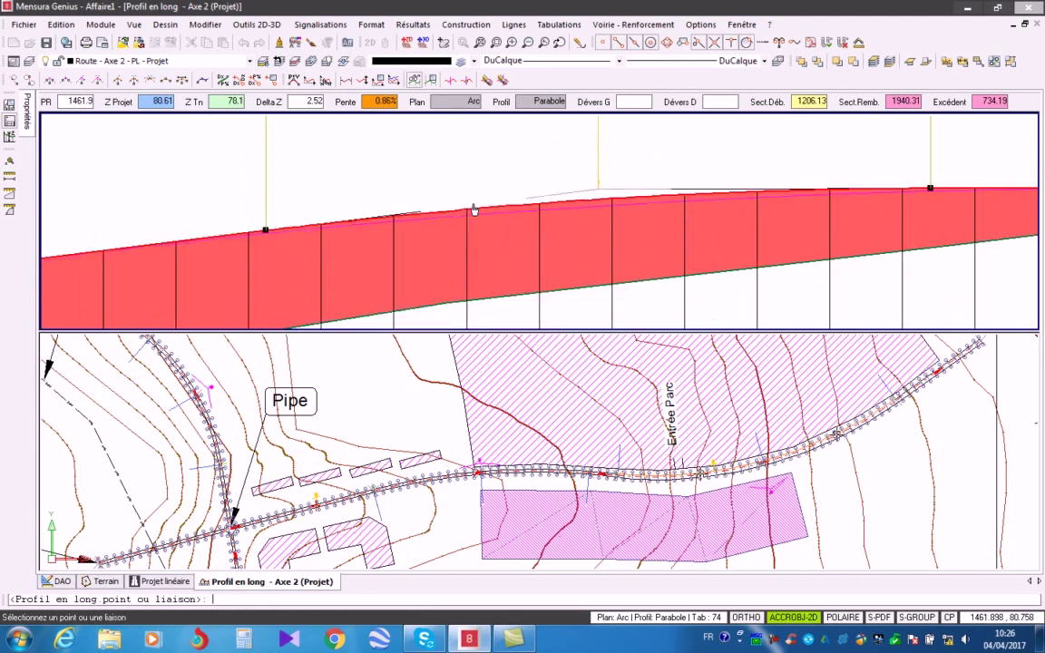
scroll(477, 212, down, 1)
click(478, 214)
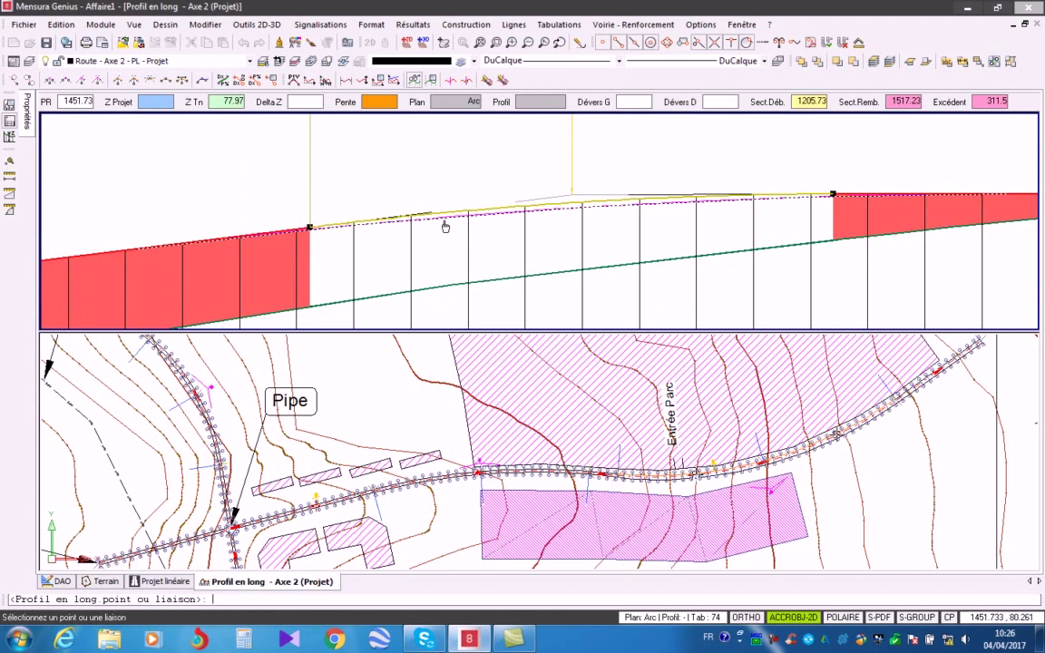
click(446, 227)
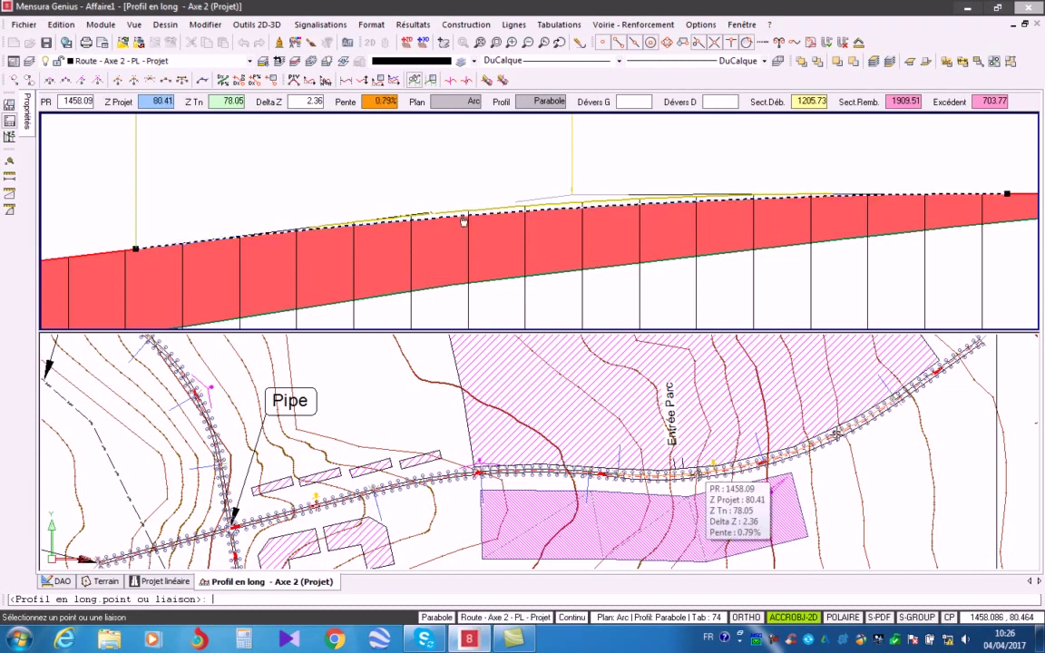
key(Escape)
scroll(480, 212, up, 2)
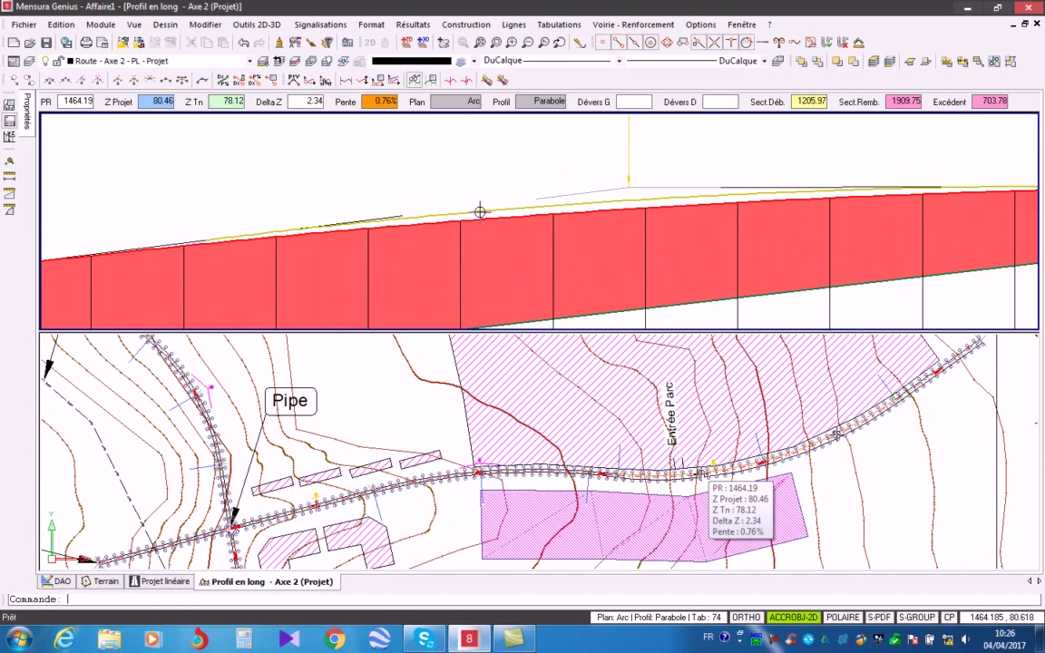
click(480, 212)
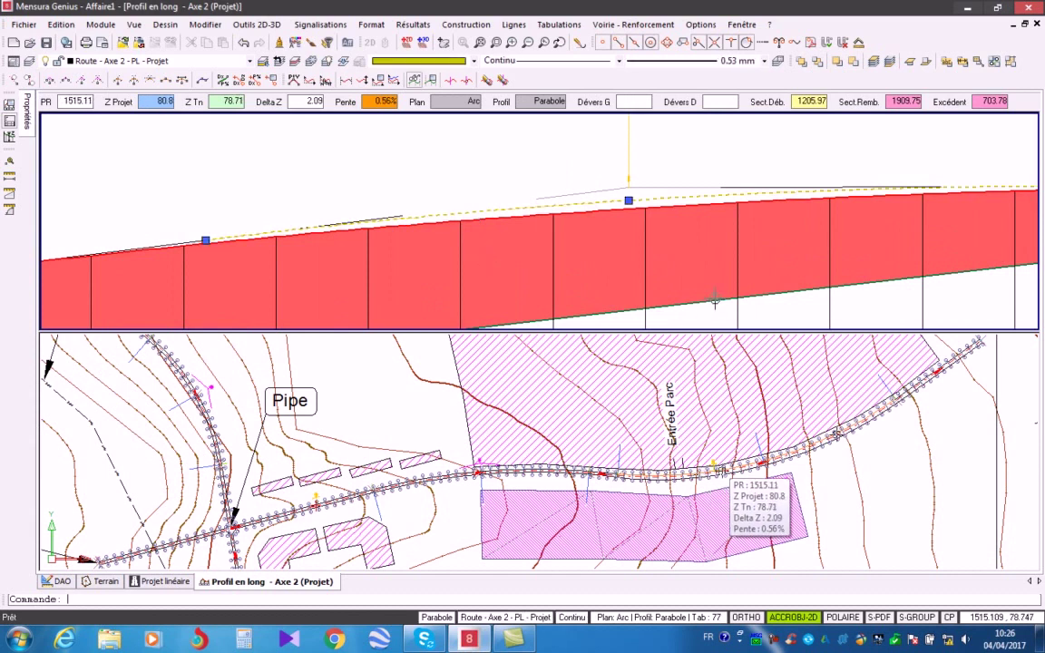
key(Escape)
Step: Examine the crossing of Axe 2 and Axe 3 in plan, and view Axe 3's longitudinal profile
scroll(410, 223, down, 3)
scroll(413, 230, up, 6)
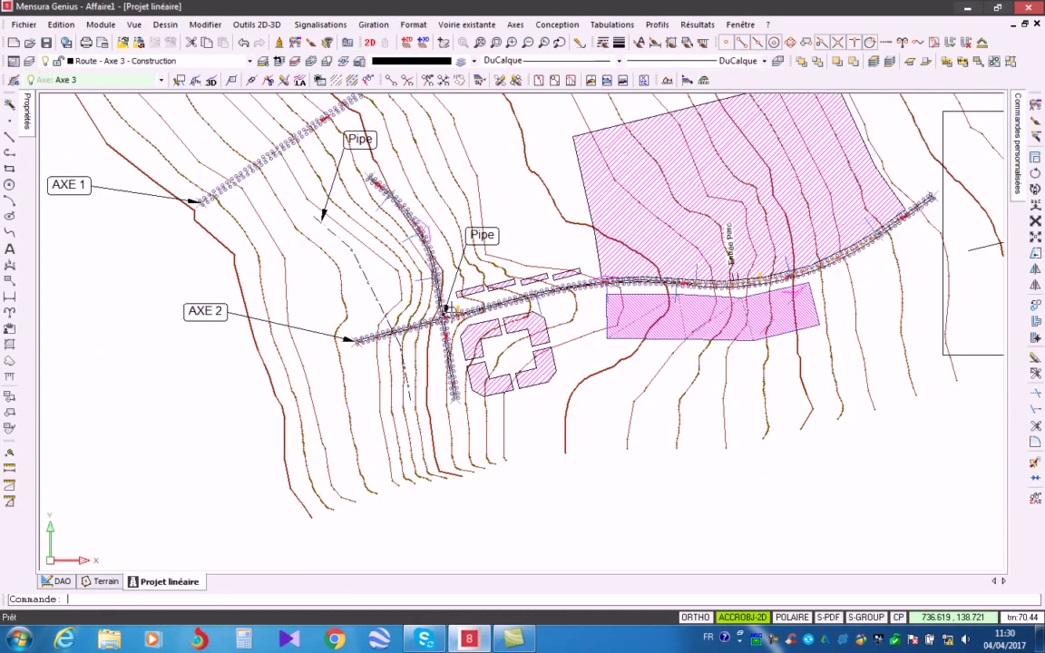
scroll(426, 303, up, 2)
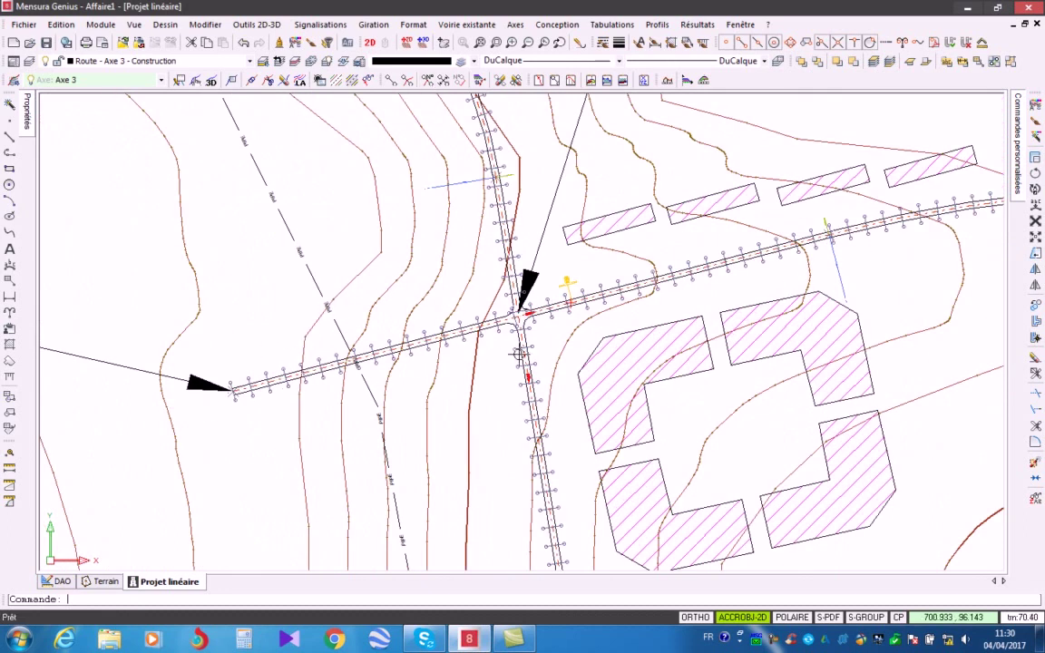
scroll(512, 408, up, 2)
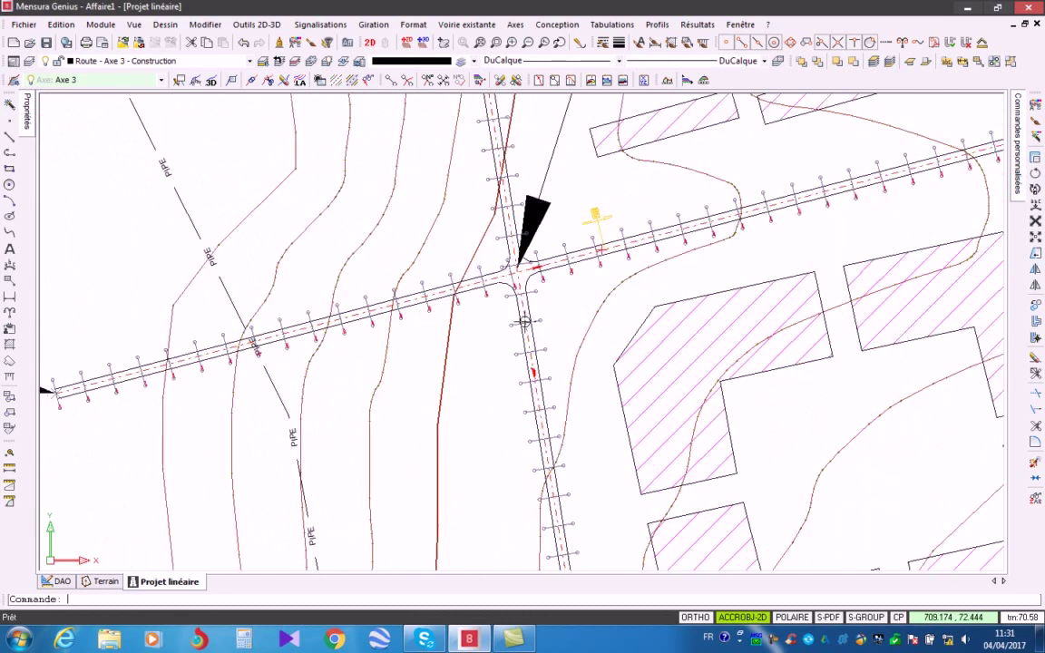
scroll(525, 290, up, 4)
scroll(553, 263, up, 3)
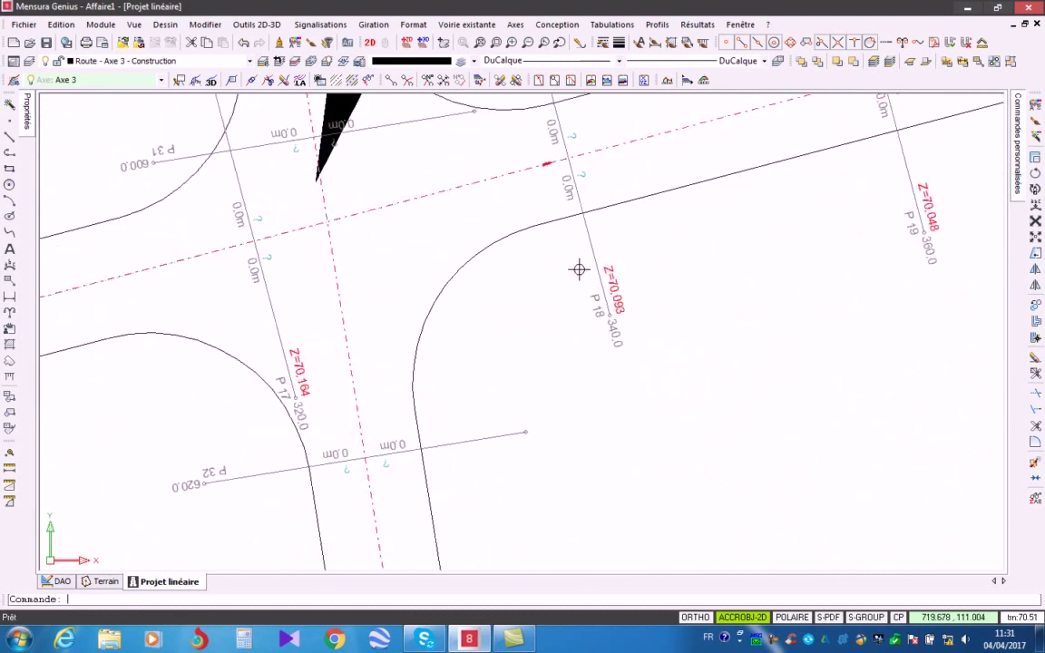
scroll(451, 312, down, 2)
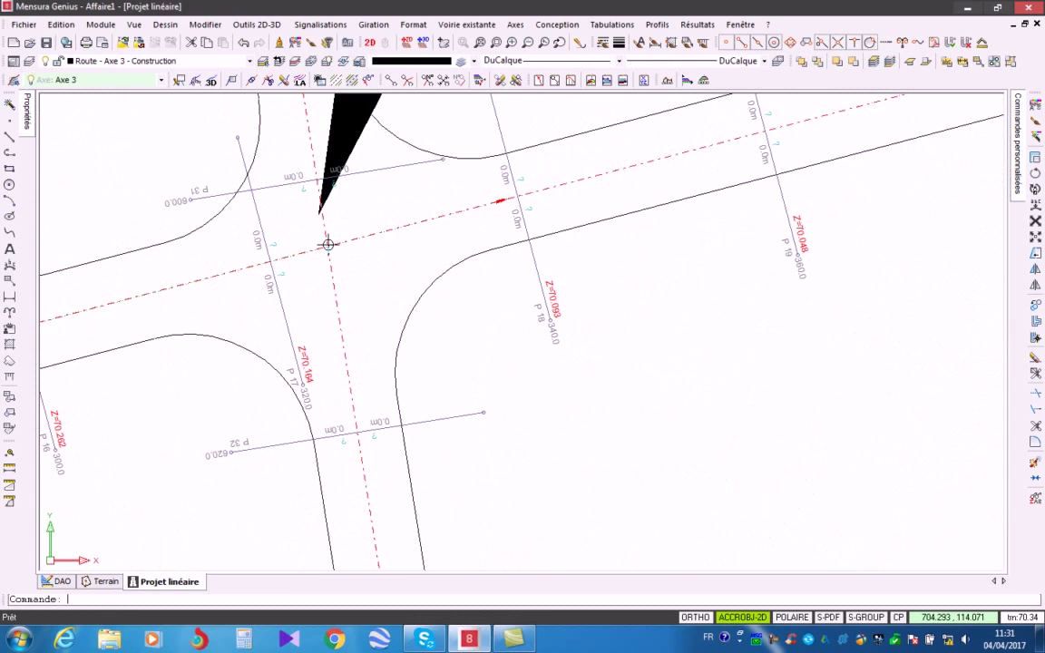
click(657, 25)
click(674, 53)
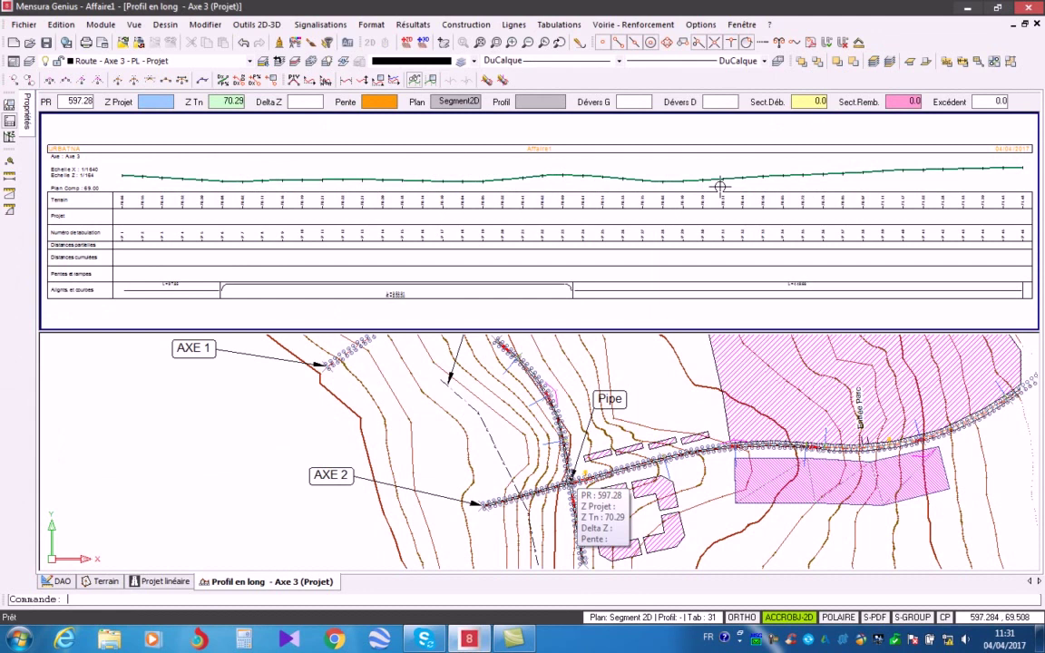
click(1037, 24)
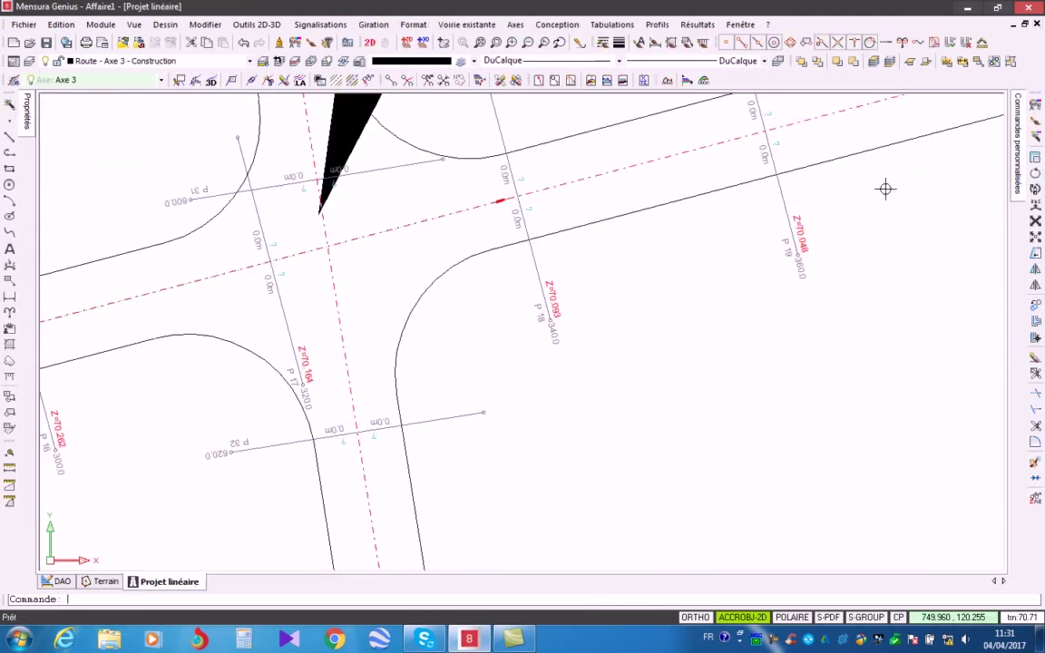
Step: Create an axis intersection point named INT where Axe 3 crosses Axe 2
click(514, 25)
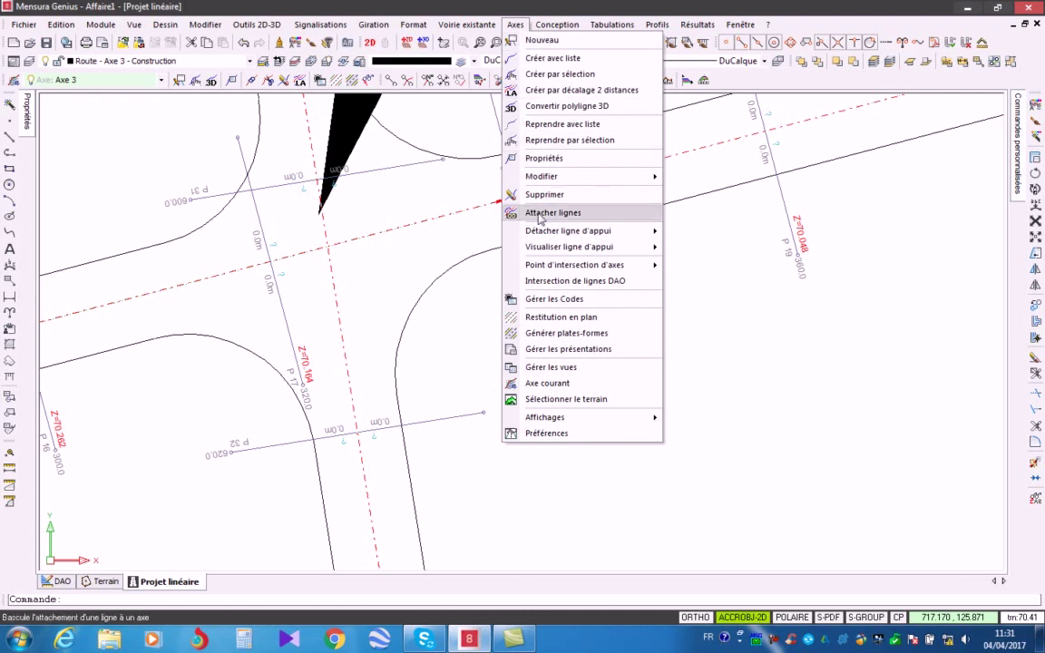
mouse_move(555, 273)
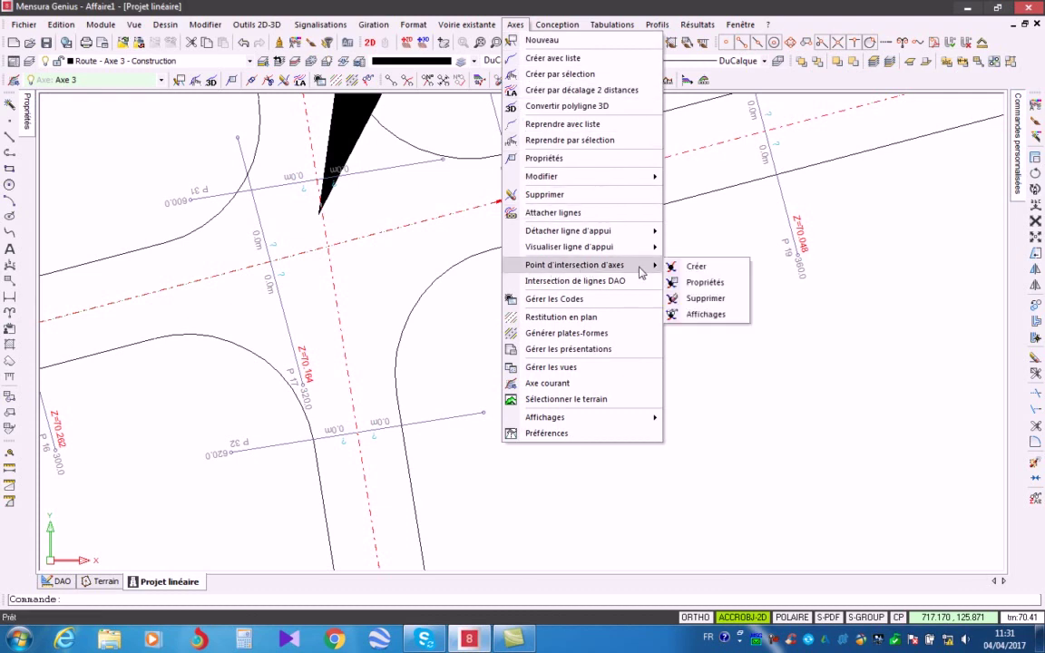
click(693, 268)
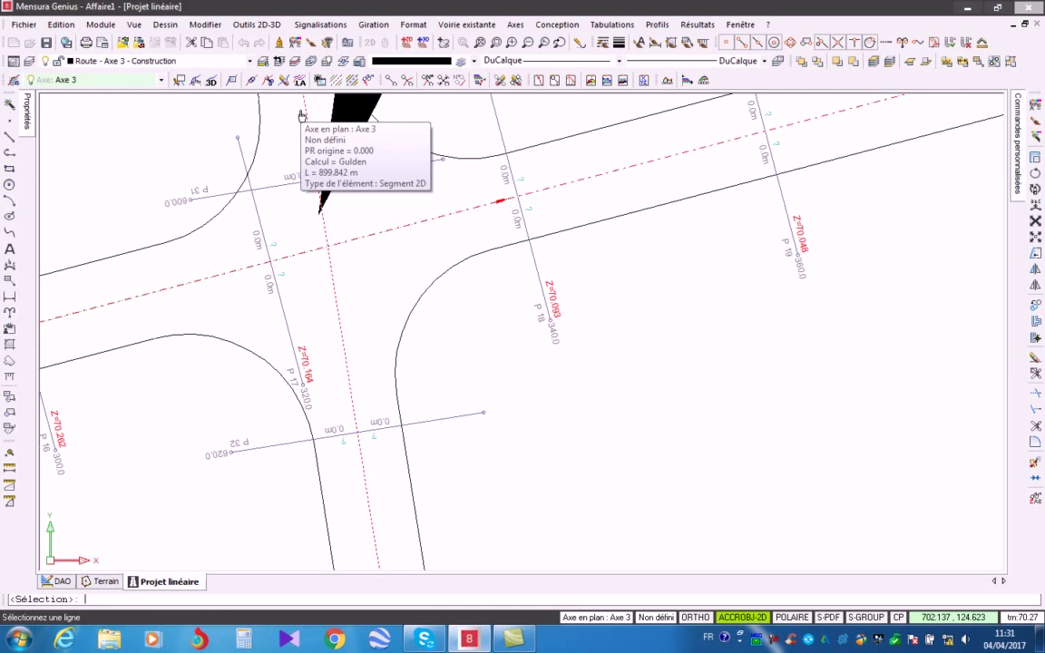
click(302, 115)
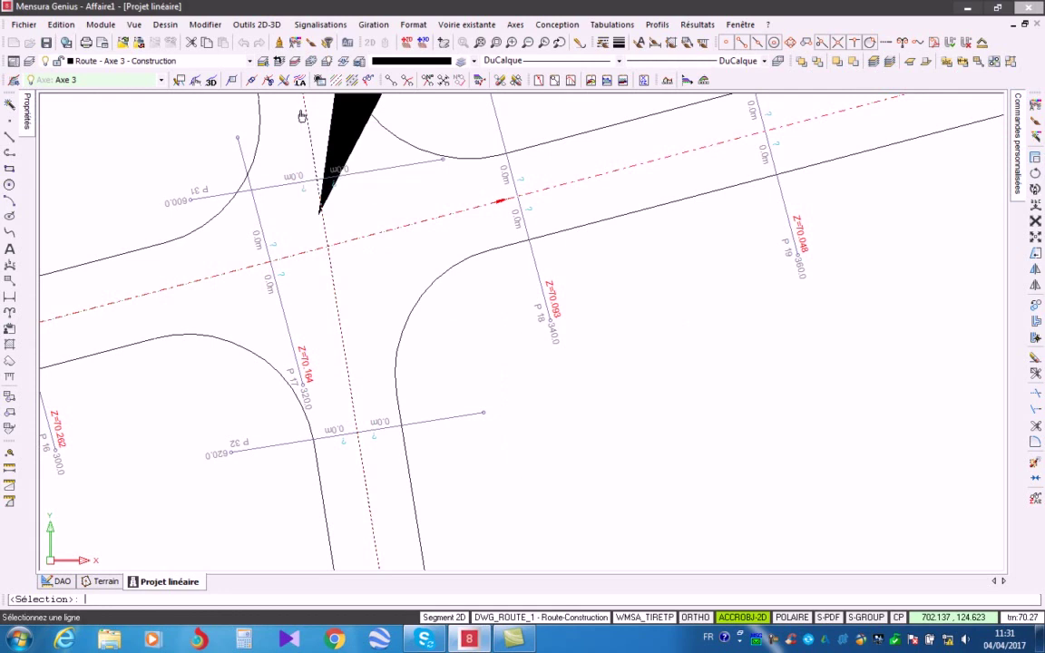
click(395, 235)
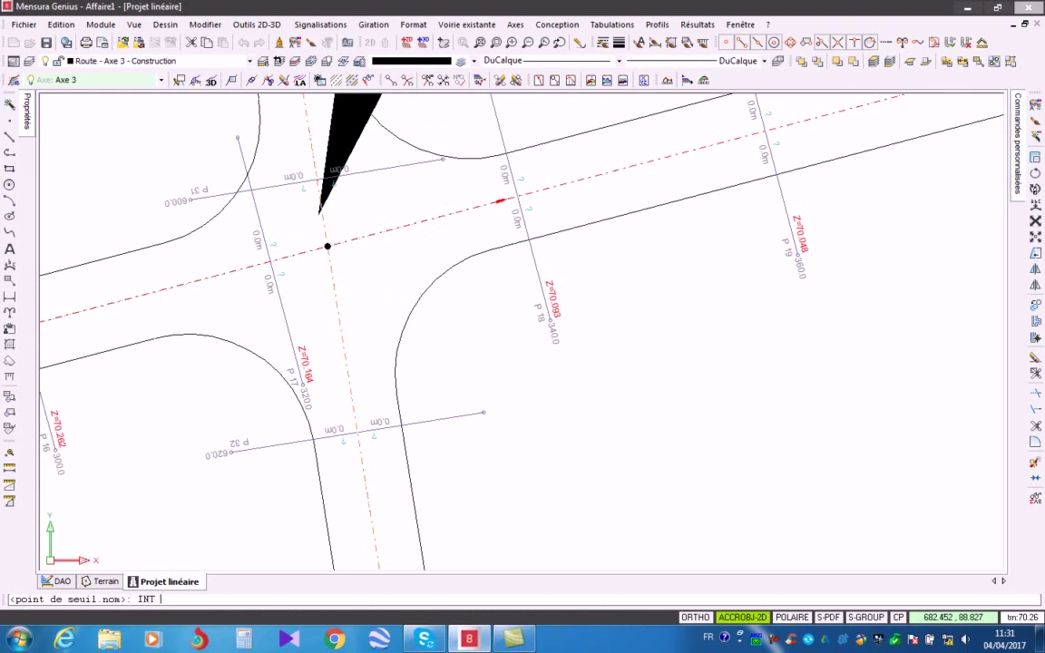
key(Return)
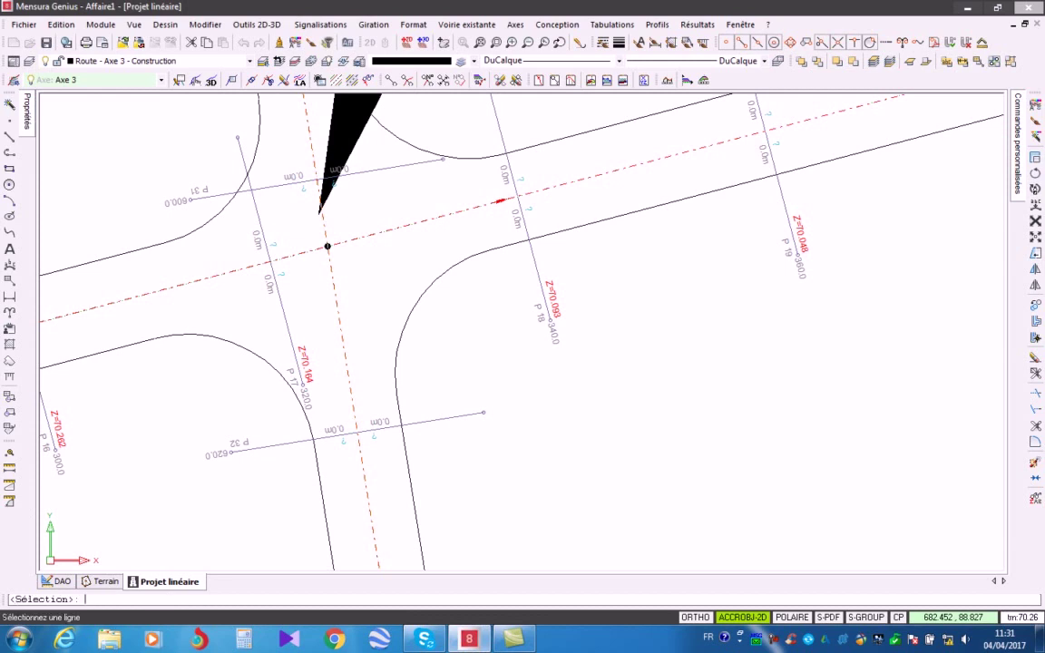
key(Escape)
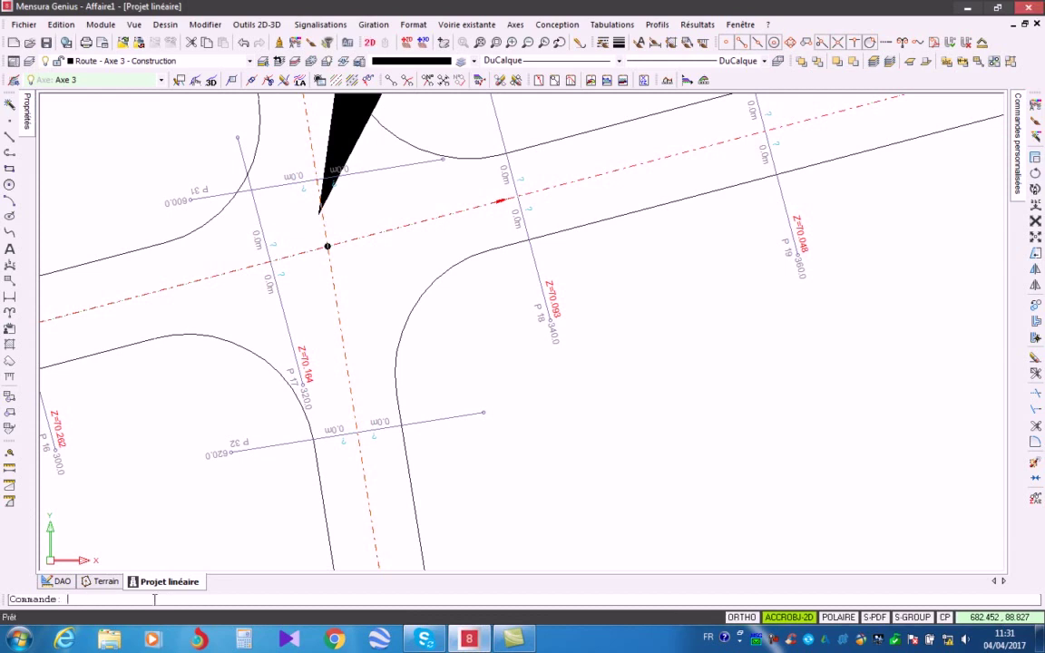
Step: View Axe 3's longitudinal profile, examine the INT intersection label against the terrain line, and return to the plan
click(655, 25)
click(671, 38)
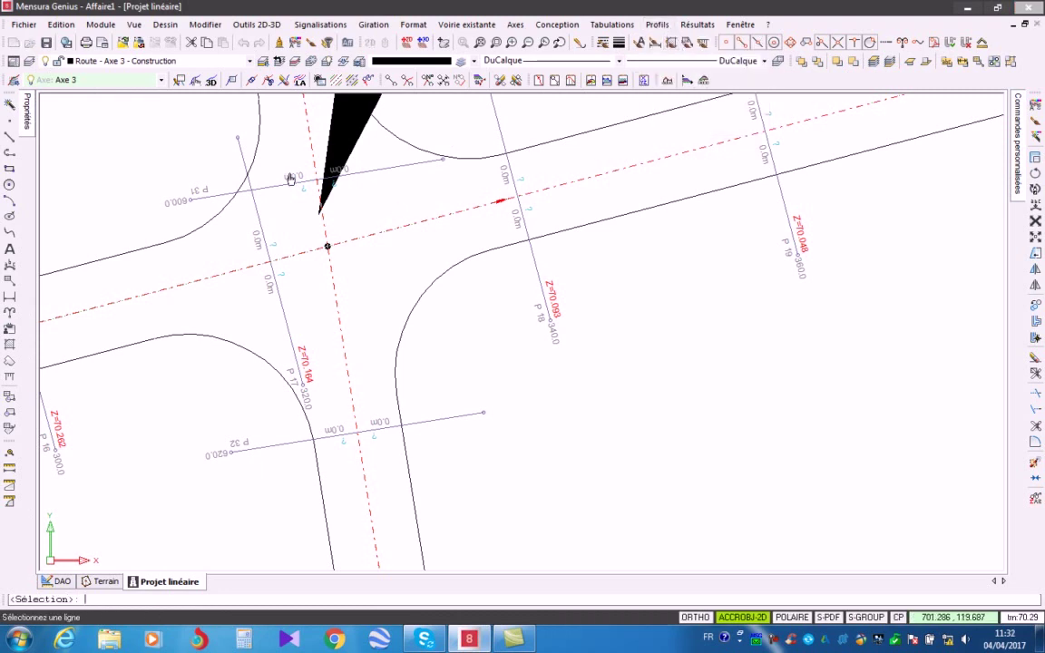
click(312, 143)
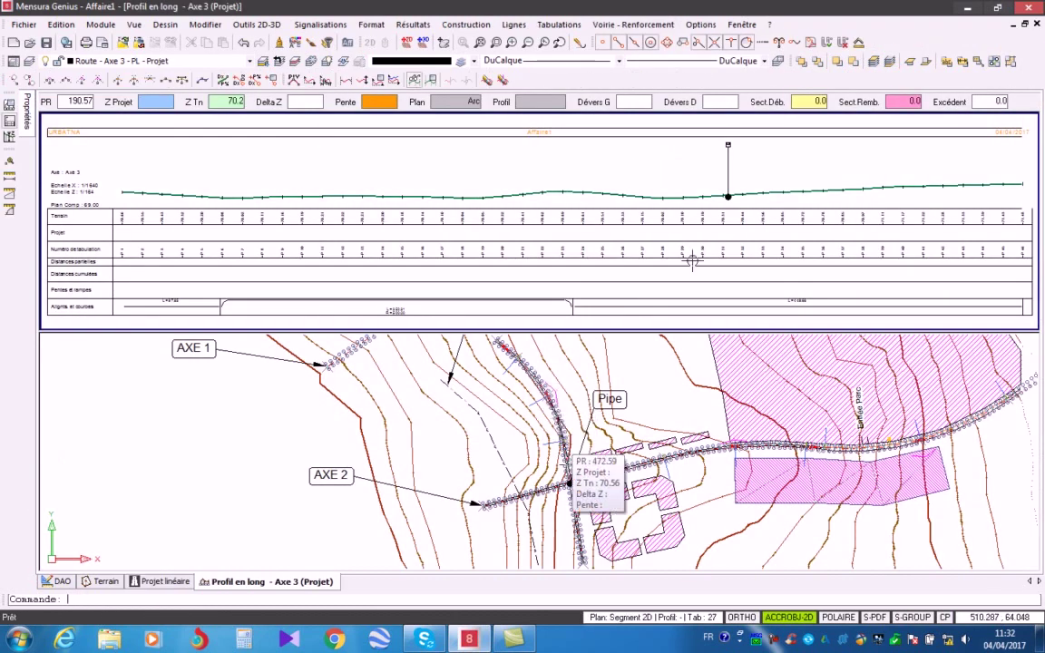
scroll(736, 186, up, 5)
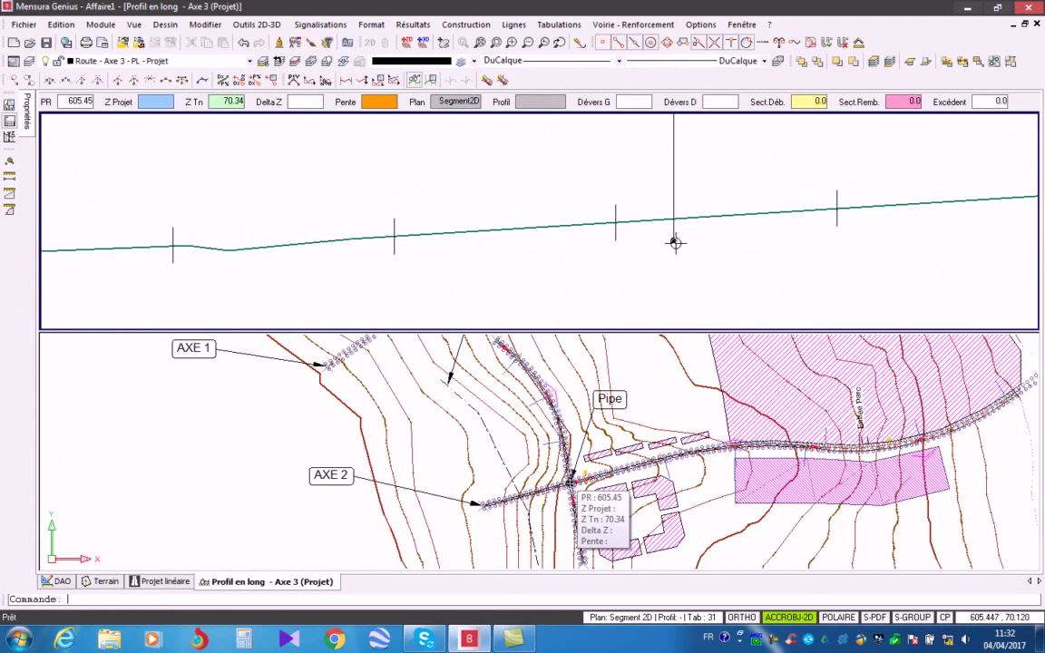
scroll(675, 222, down, 4)
scroll(675, 219, up, 5)
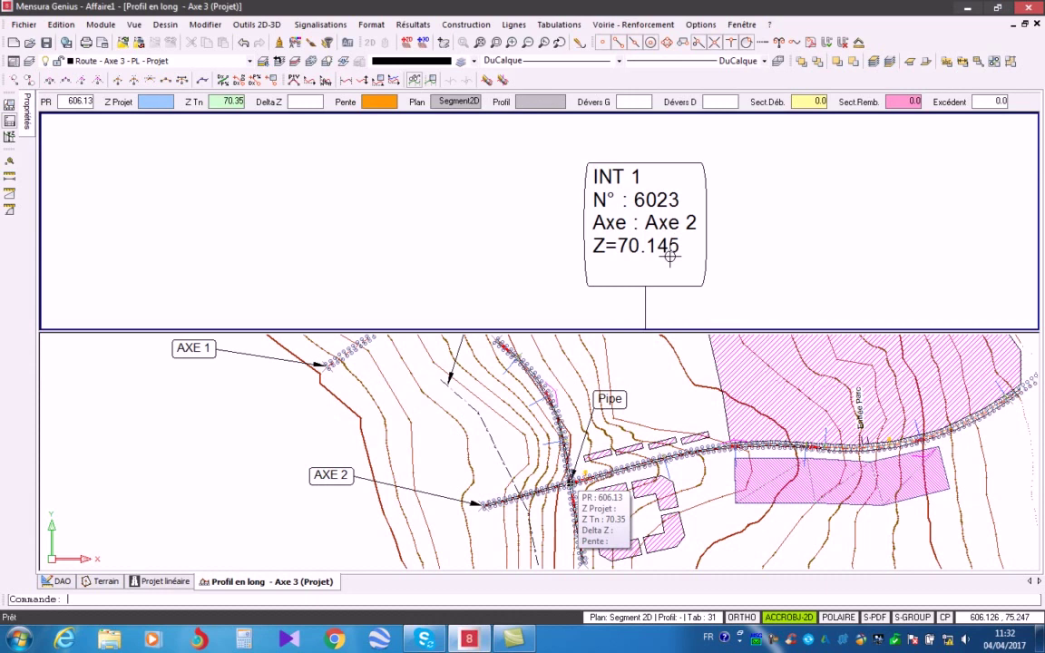
scroll(735, 196, down, 5)
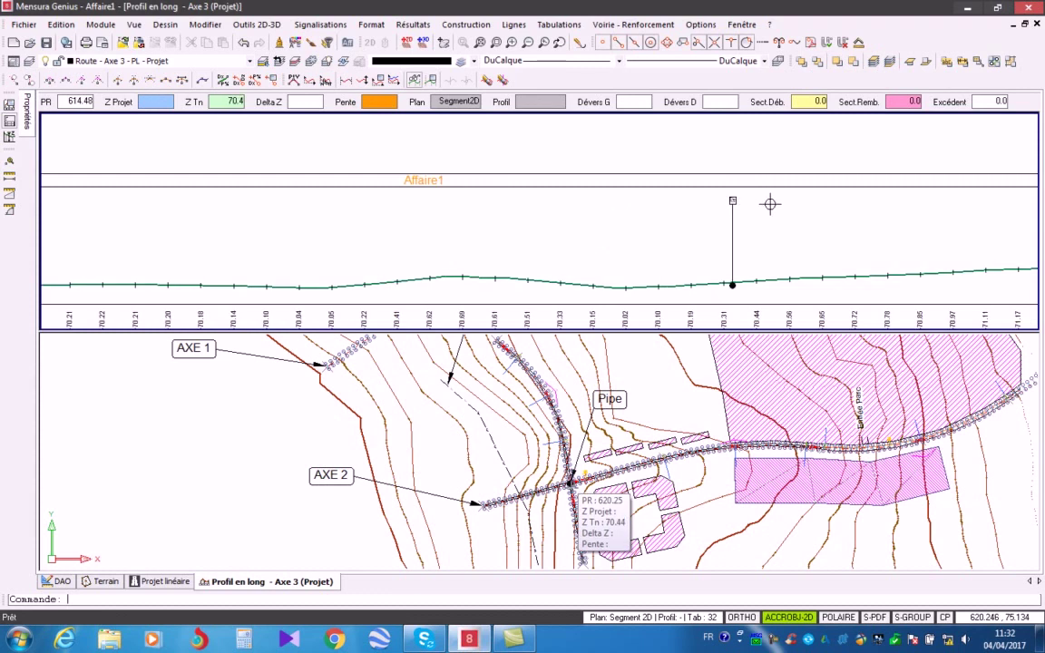
click(1037, 23)
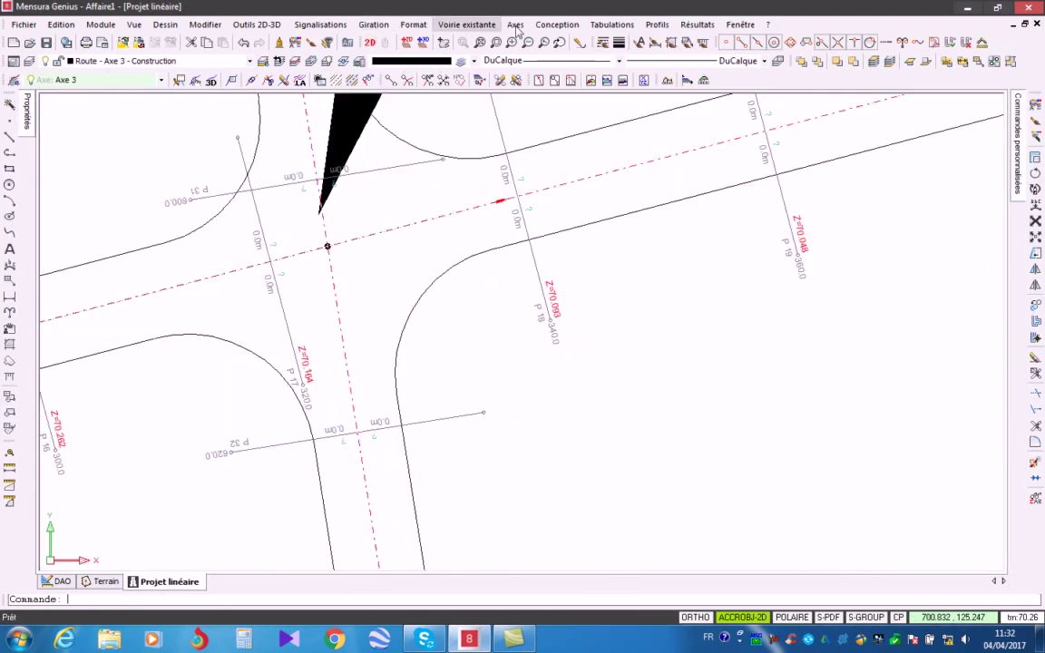
Step: Insert a tabulation on Axe 2 exactly at the INT intersection with Axe 3 and inspect its elevation label
click(632, 25)
click(612, 55)
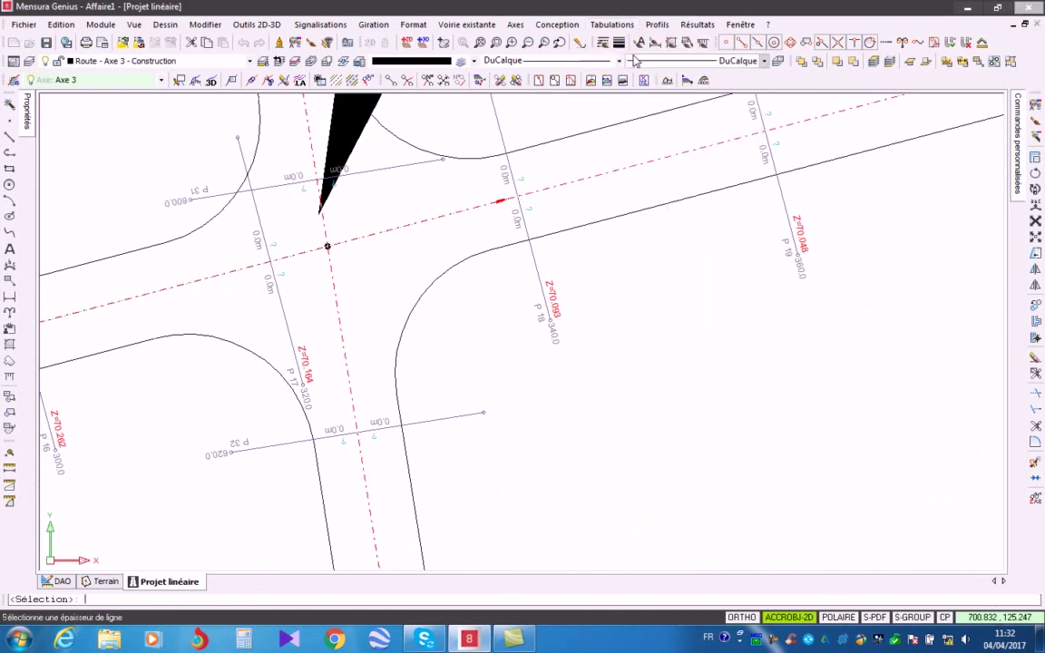
click(626, 25)
click(626, 40)
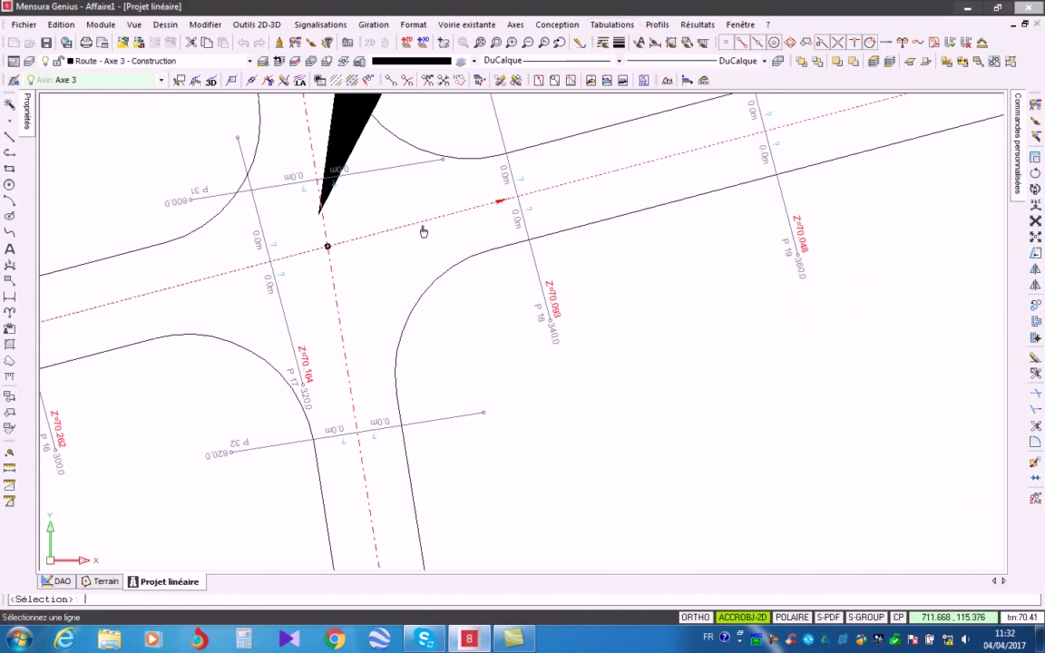
click(413, 222)
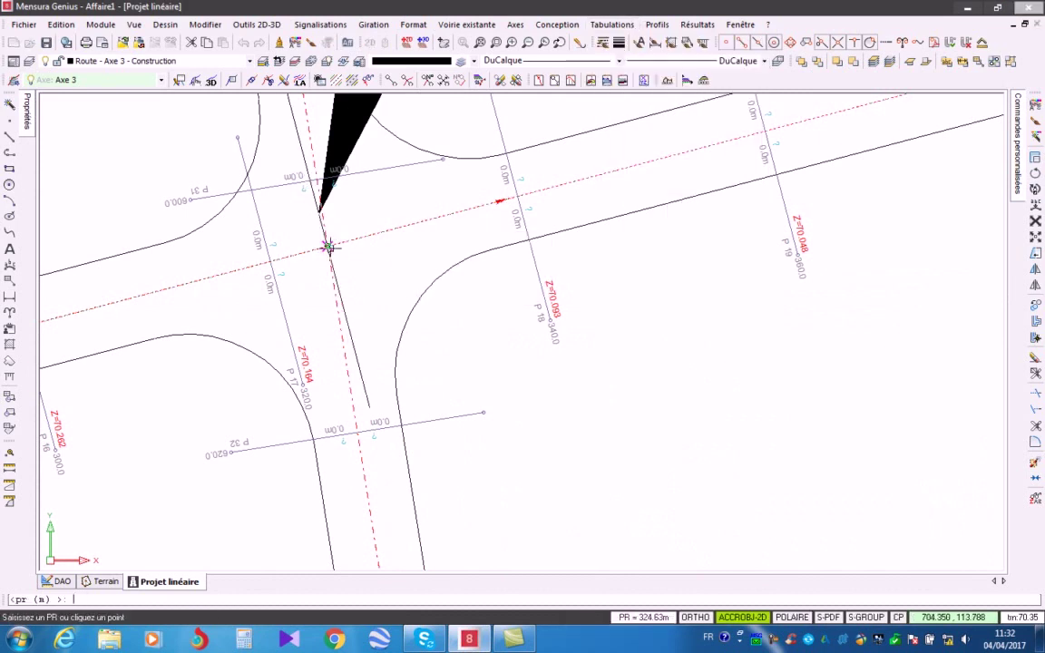
scroll(330, 242, up, 2)
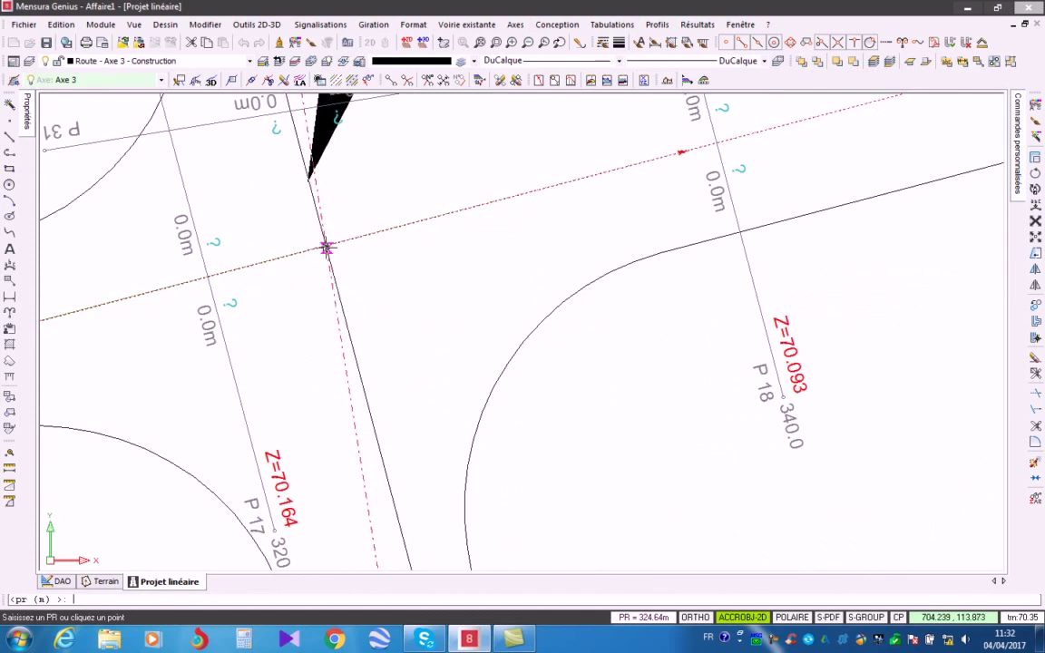
click(327, 245)
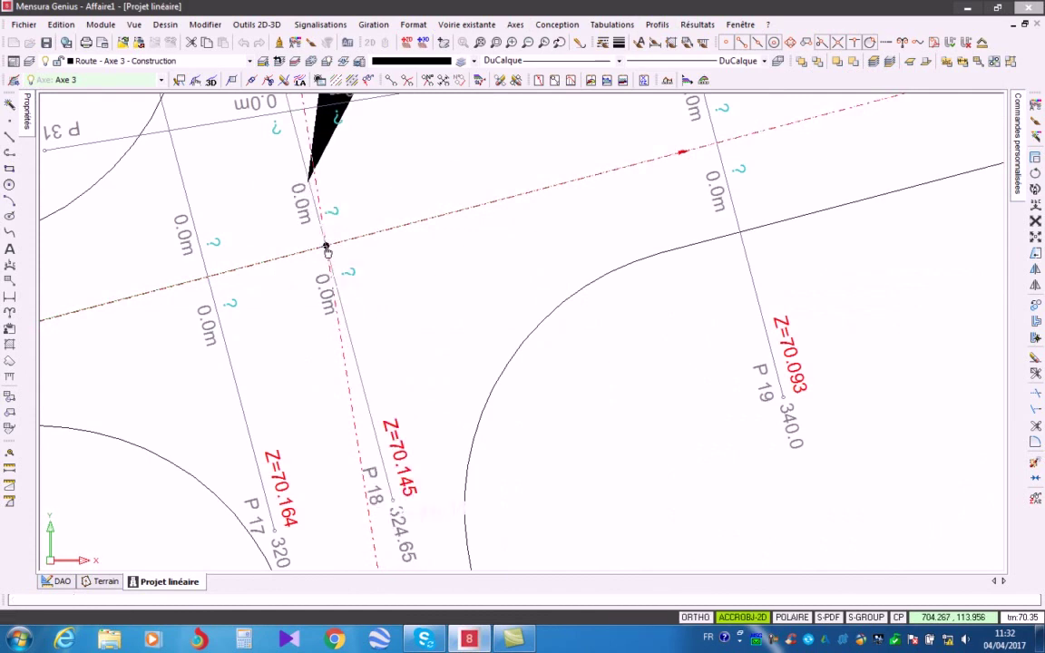
scroll(368, 257, down, 2)
scroll(398, 368, up, 2)
scroll(397, 368, up, 1)
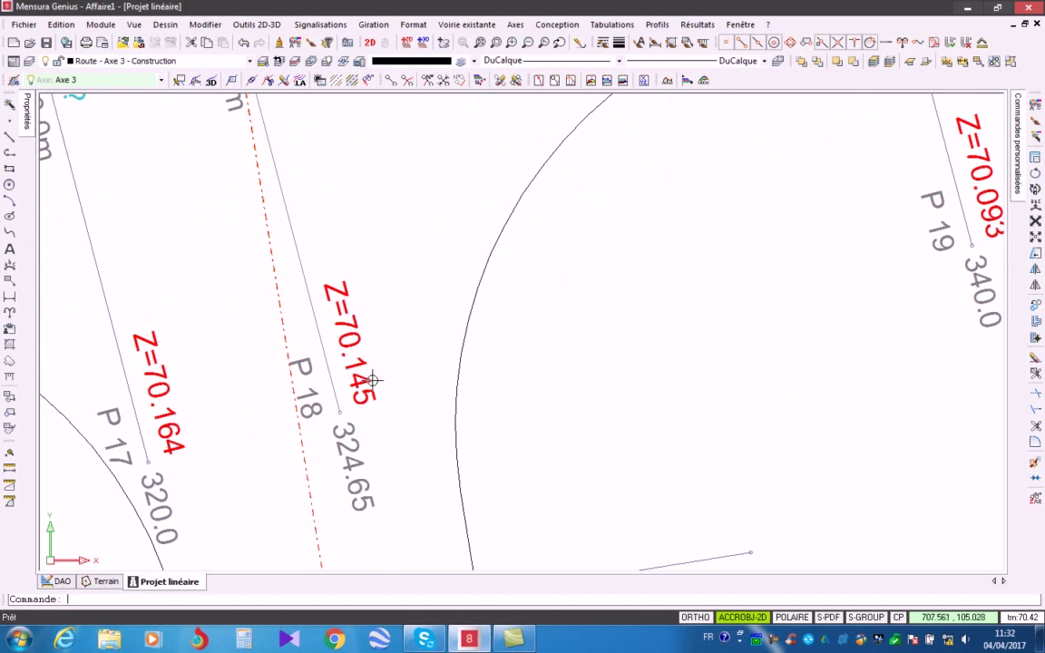
scroll(385, 372, down, 2)
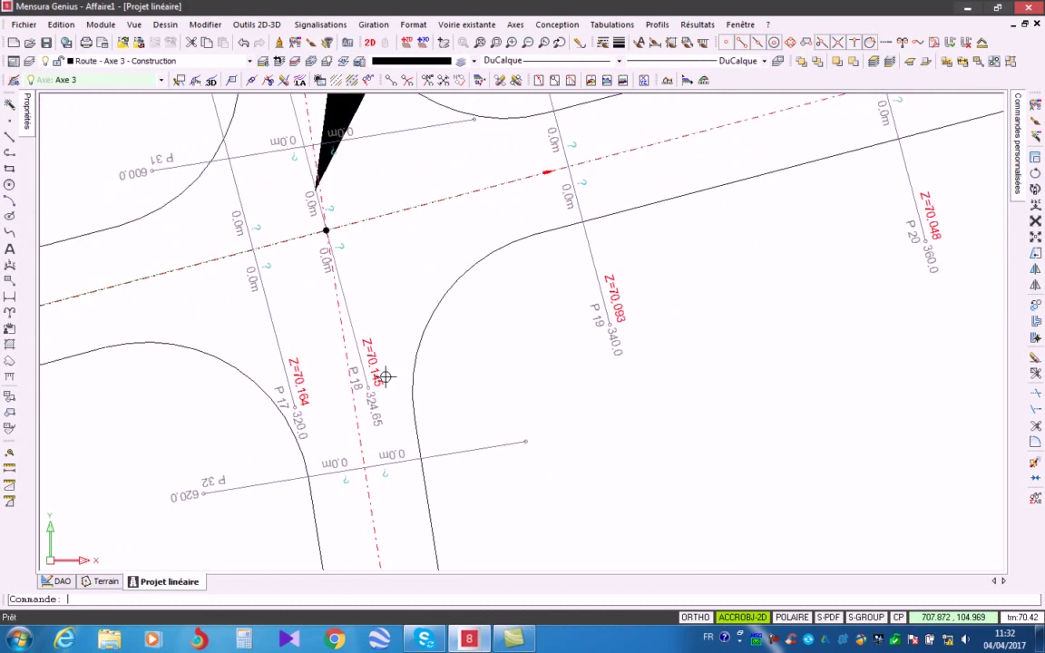
Step: Reopen Axe 3's longitudinal profile and compare the INT label's elevation with that of Axe 2's new tabulation
click(657, 24)
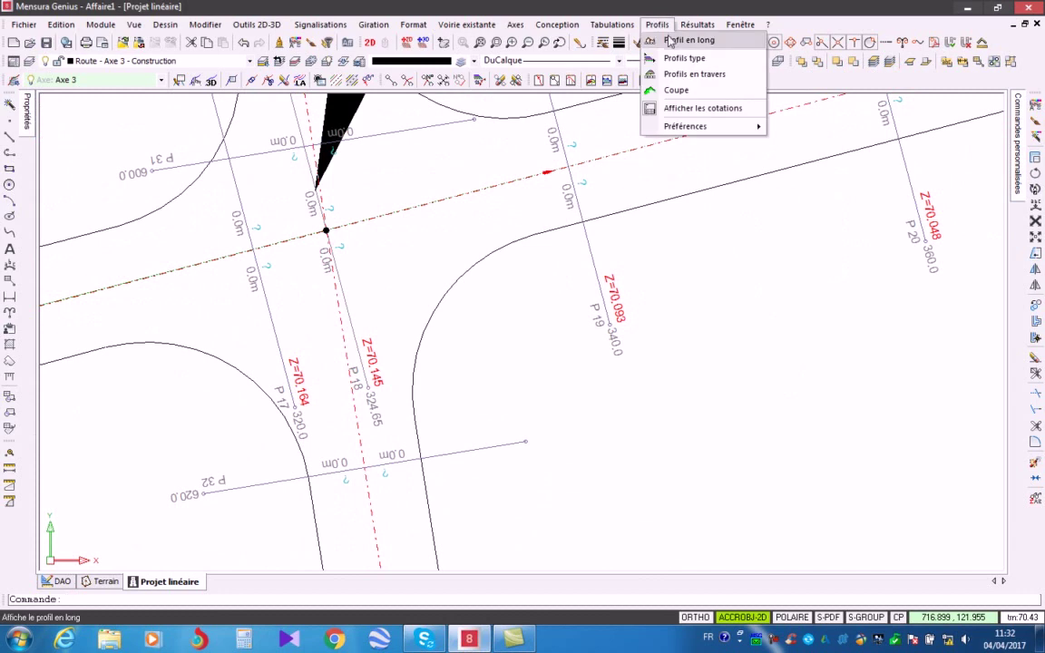
click(672, 38)
click(313, 115)
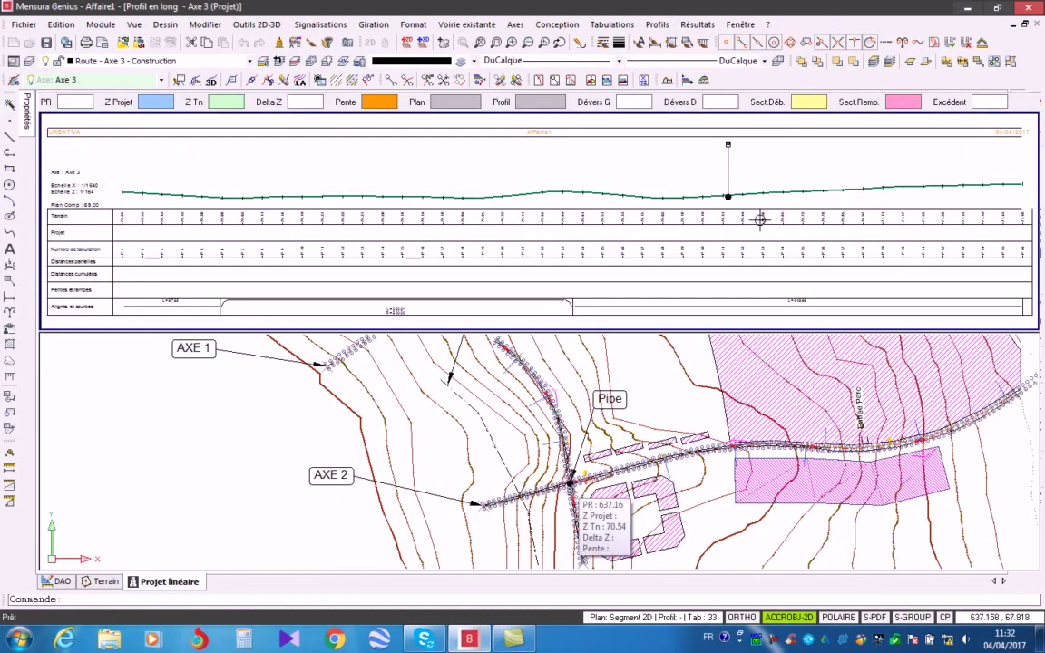
scroll(726, 145, up, 5)
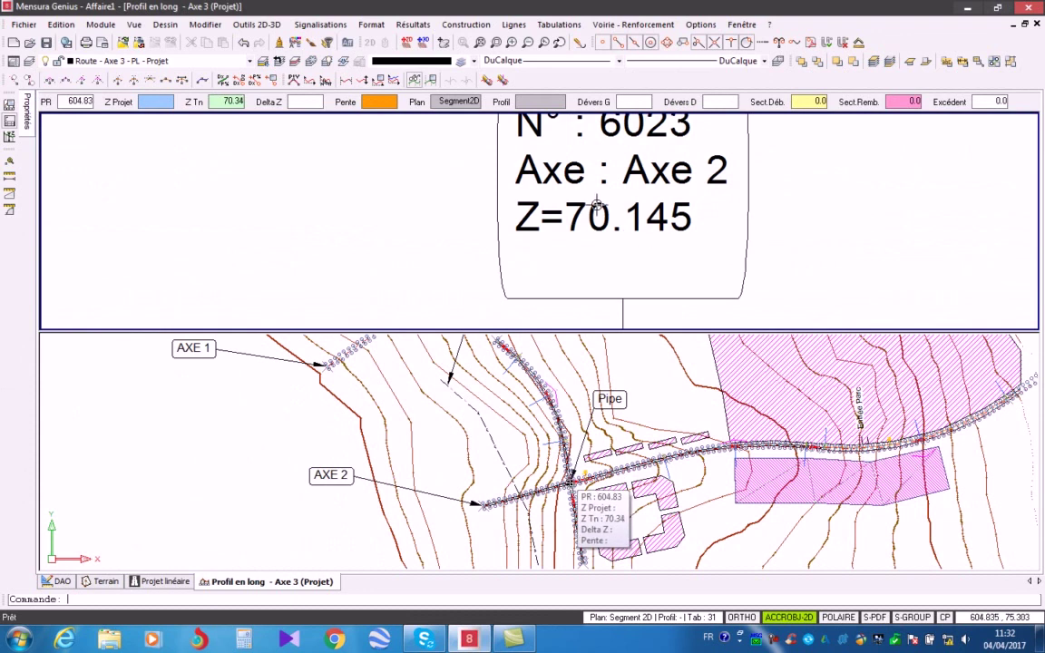
scroll(577, 210, down, 6)
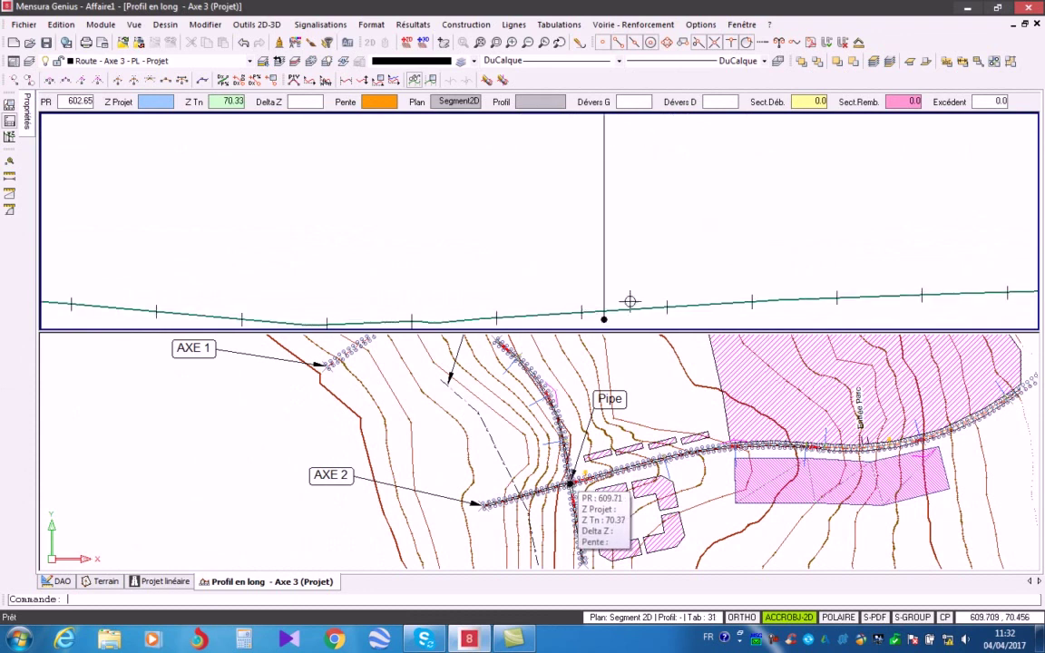
scroll(566, 236, up, 3)
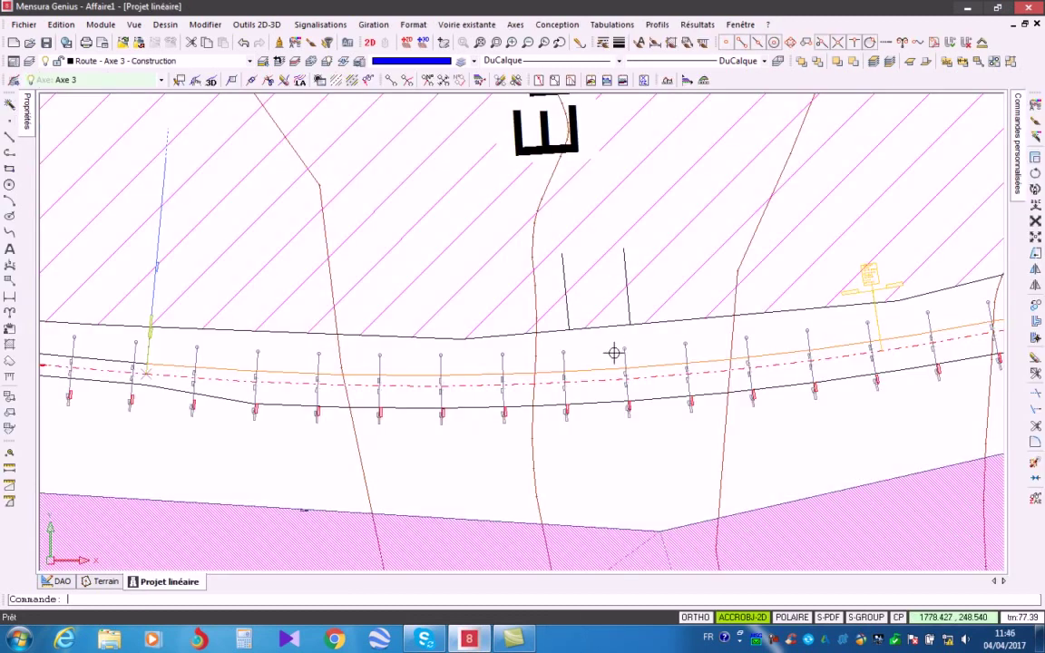
Step: Insert a threshold point named E1 with elevation 76 m where the park entrance's eastern line meets the road-side boundary
scroll(614, 350, up, 4)
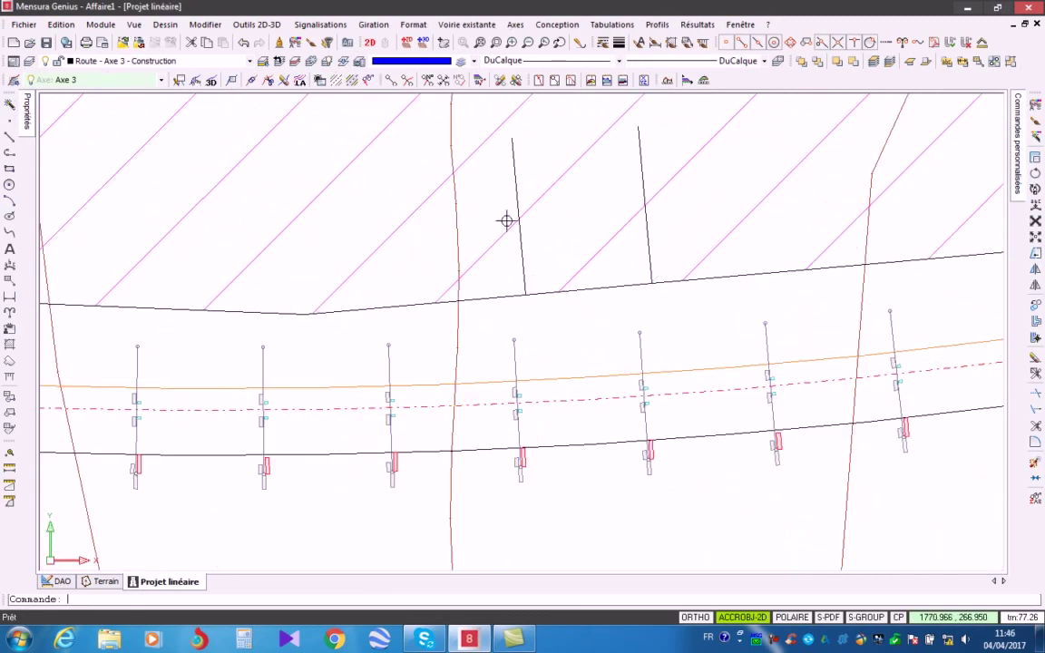
scroll(605, 287, down, 3)
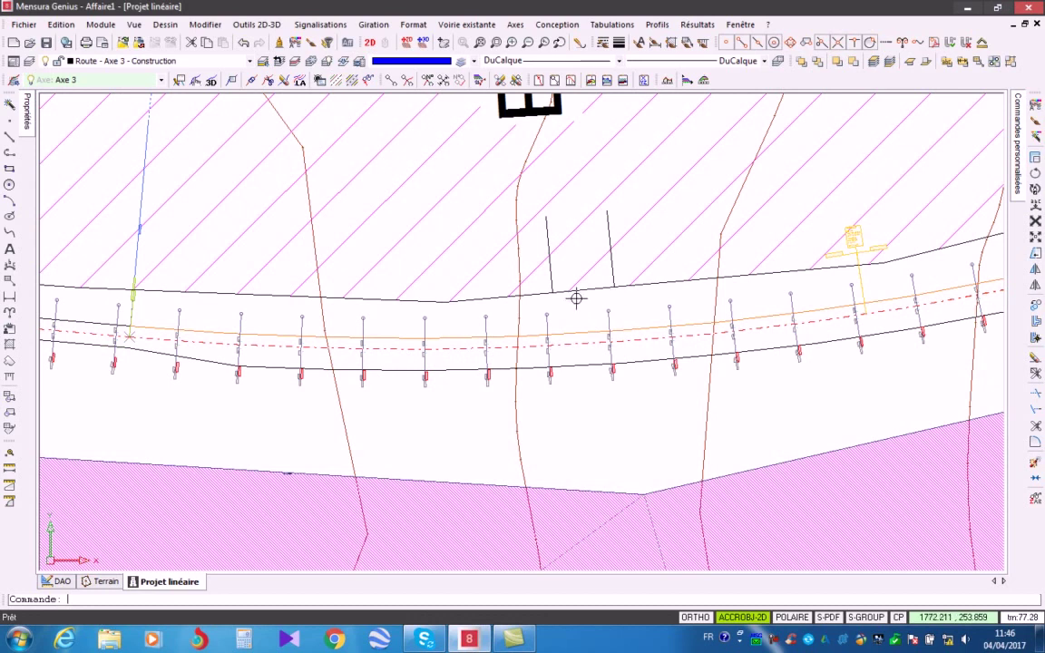
click(467, 26)
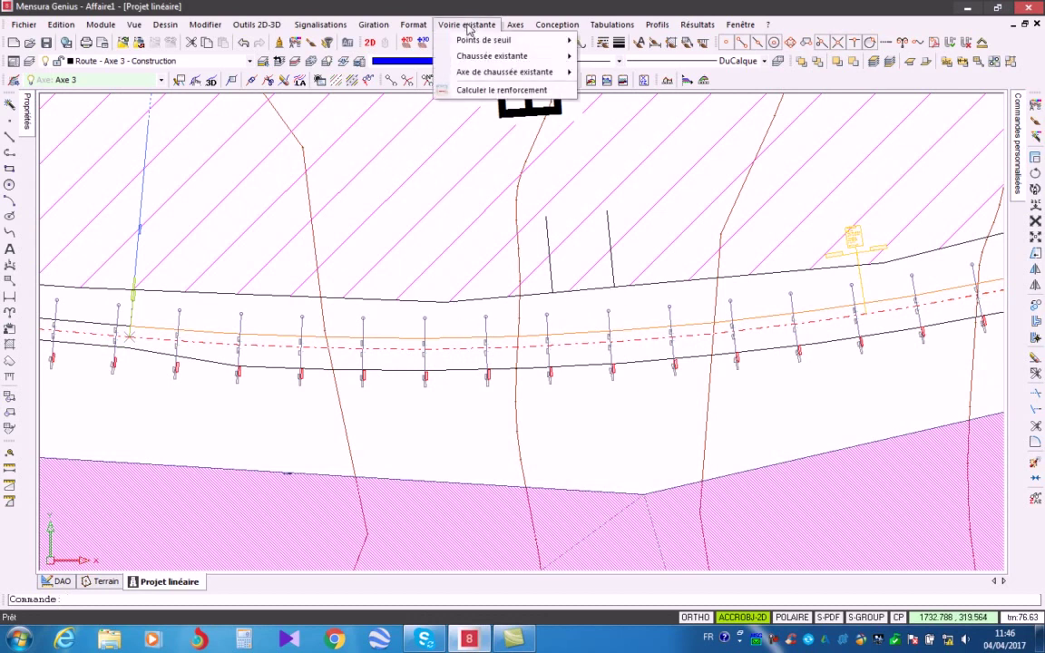
mouse_move(469, 41)
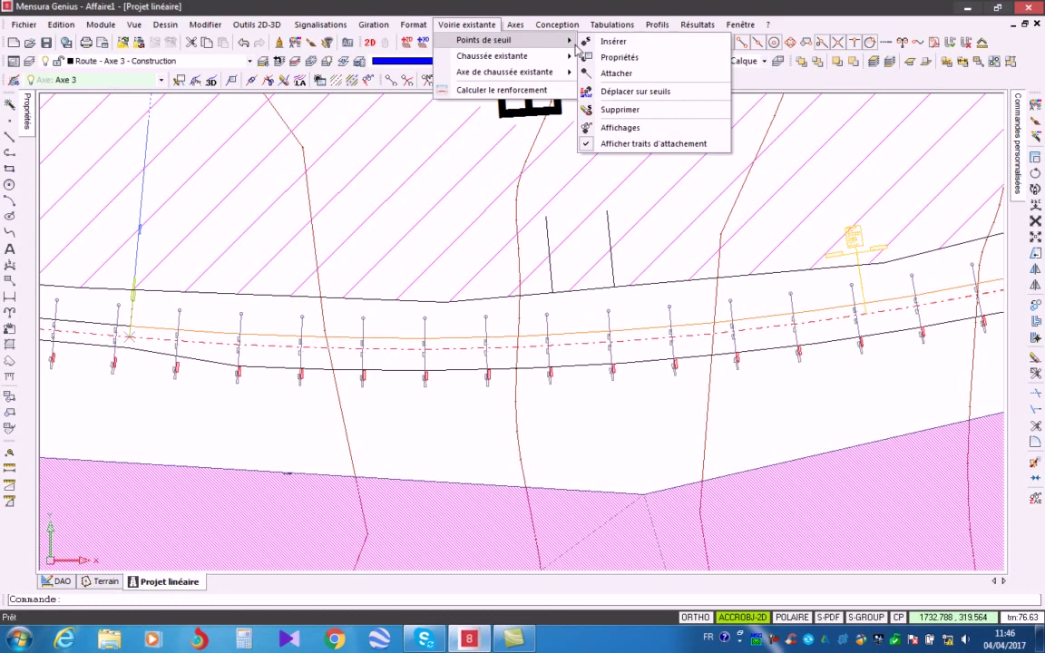
key(Escape)
key(Escape)
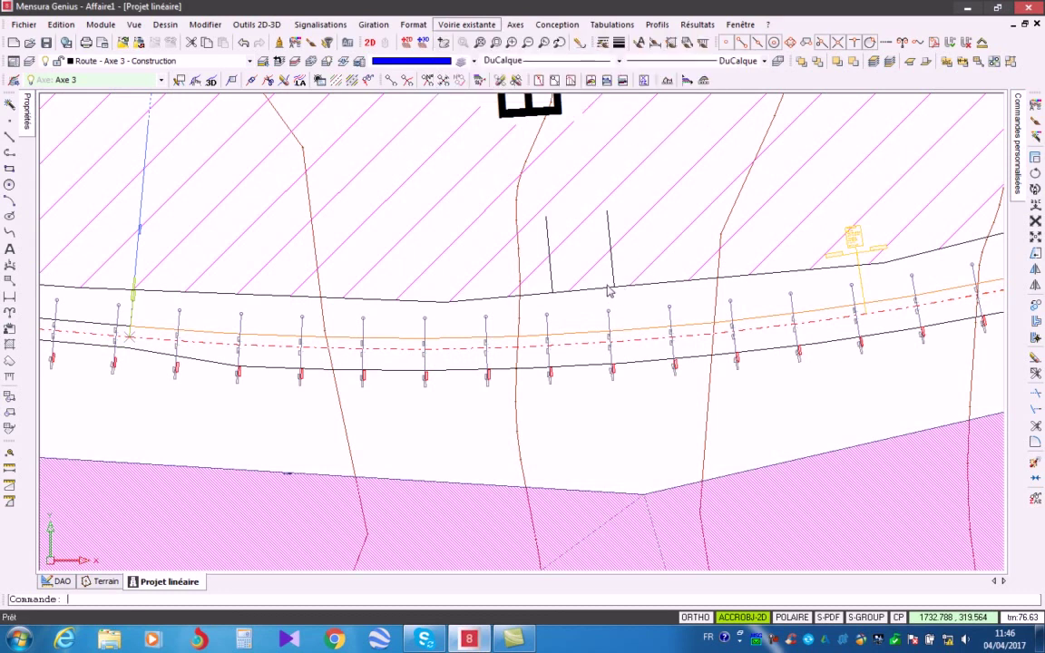
key(Return)
click(612, 288)
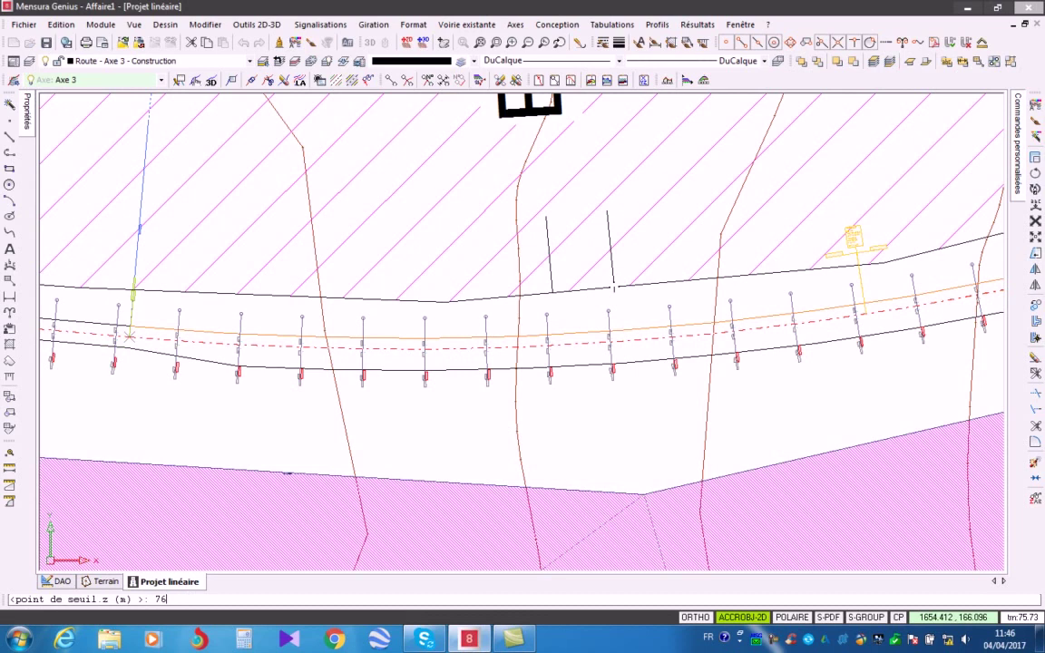
key(Return)
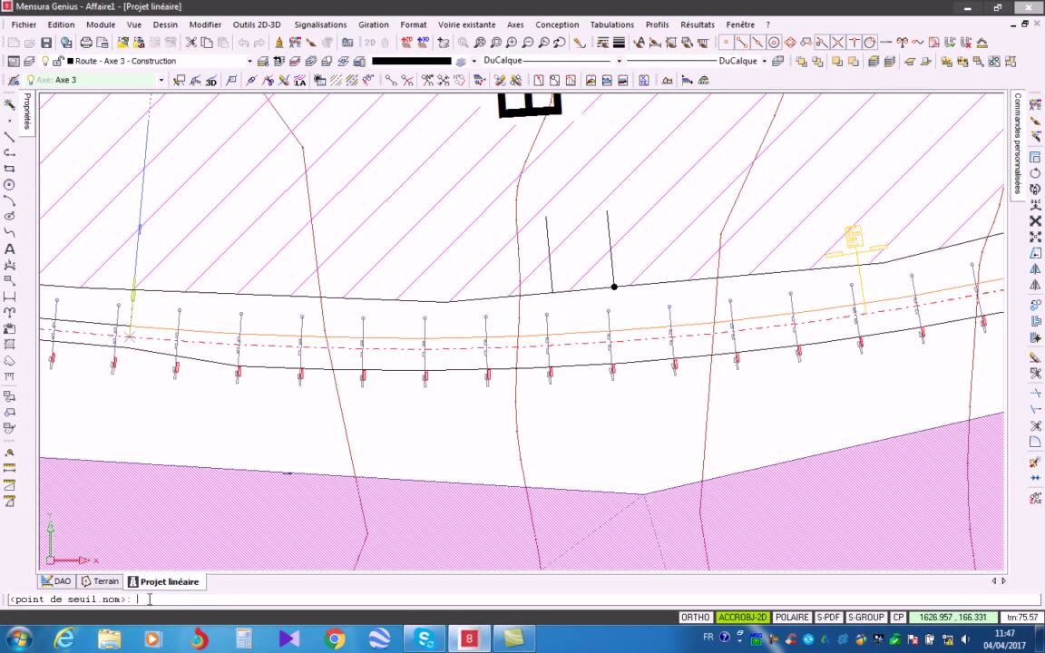
text(E1)
key(Return)
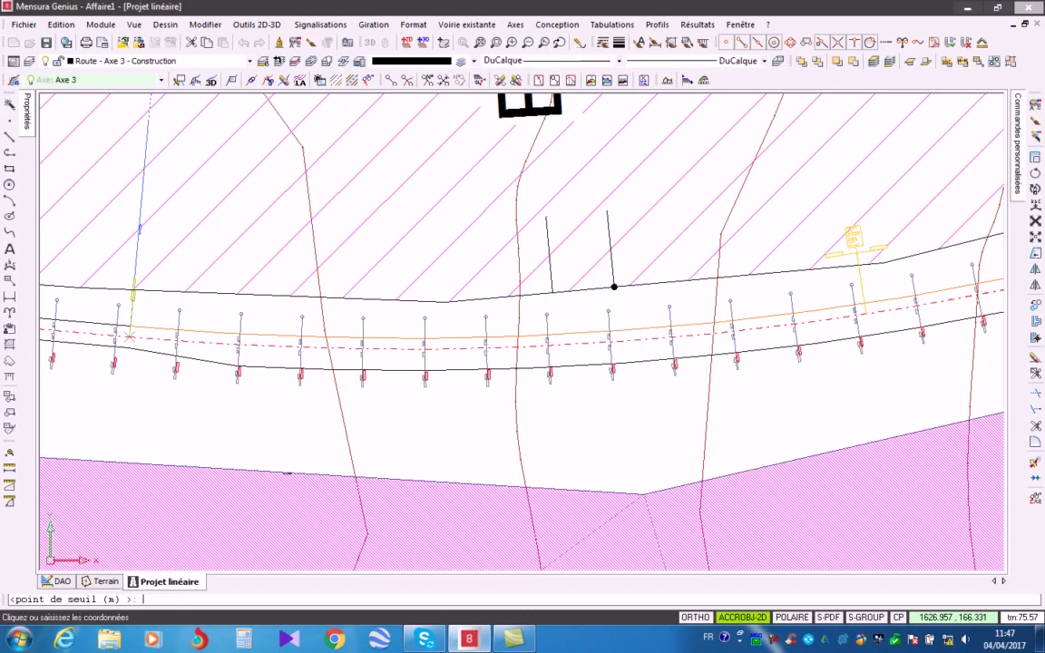
Step: Insert a second threshold point at the foot of the park entrance's western line and finish the command
click(550, 292)
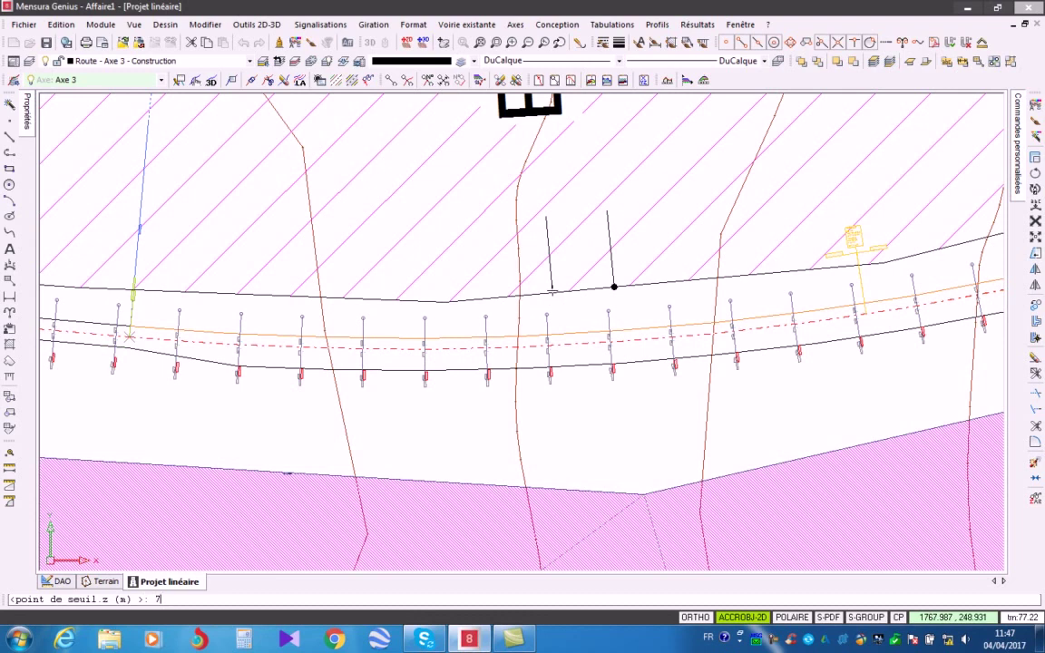
key(Return)
key(Return)
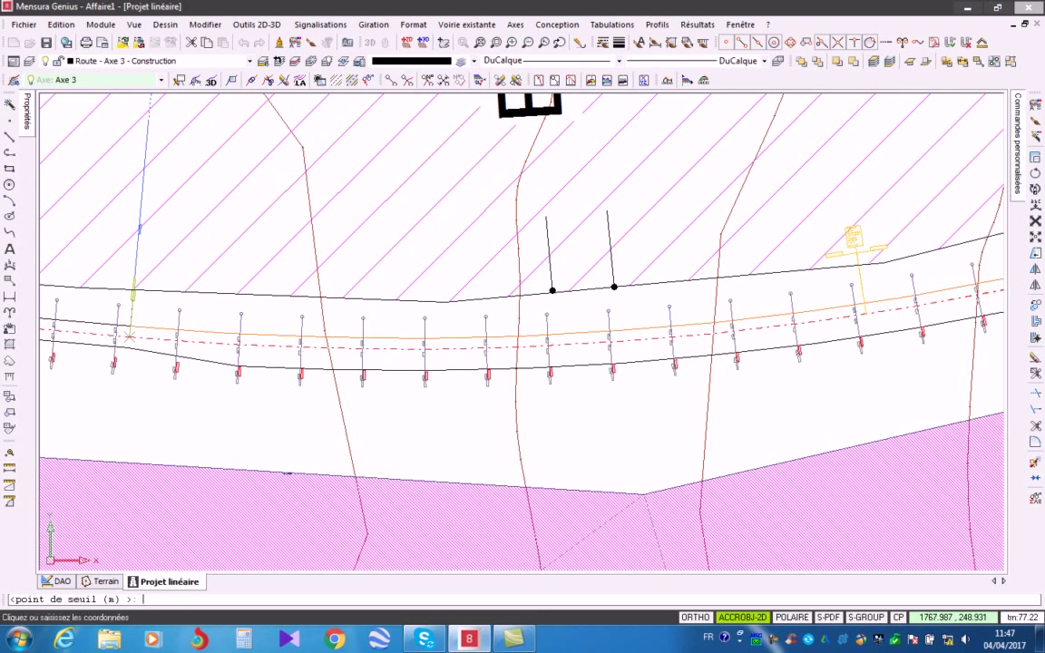
key(Escape)
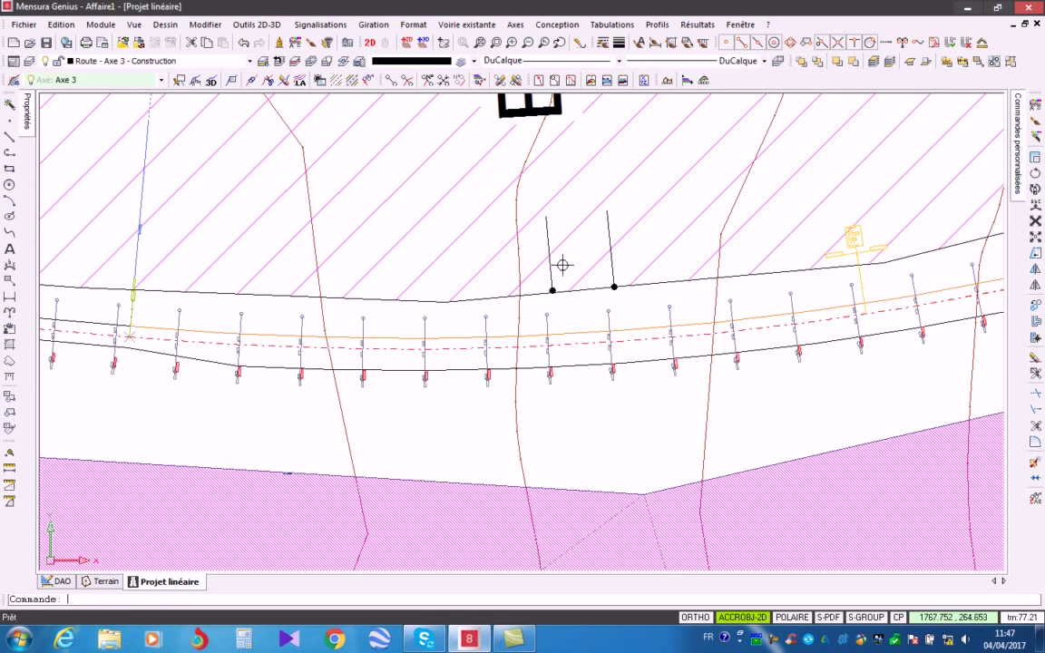
Step: View Axe 2's longitudinal profile along the park entrance stretch to look for the threshold points, and return to the plan
scroll(604, 303, up, 2)
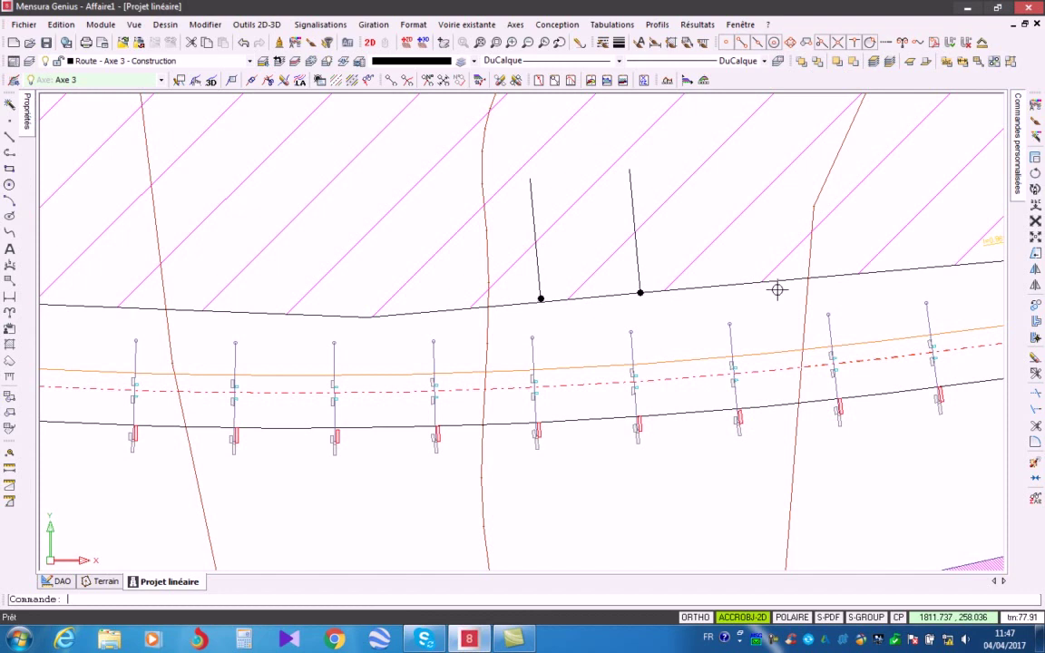
click(657, 25)
click(670, 40)
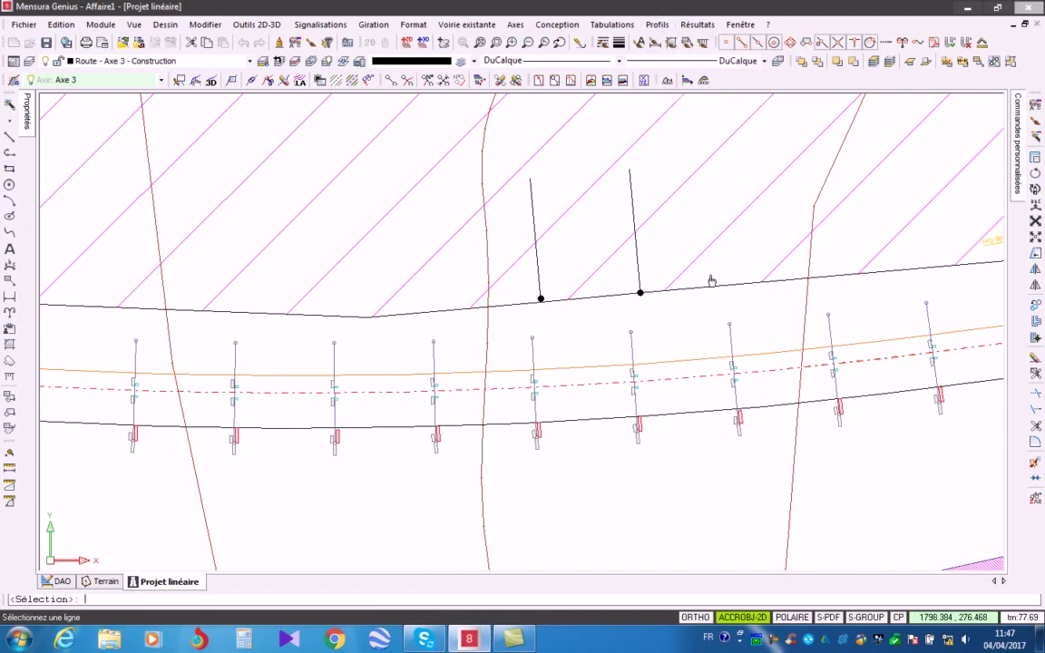
click(673, 388)
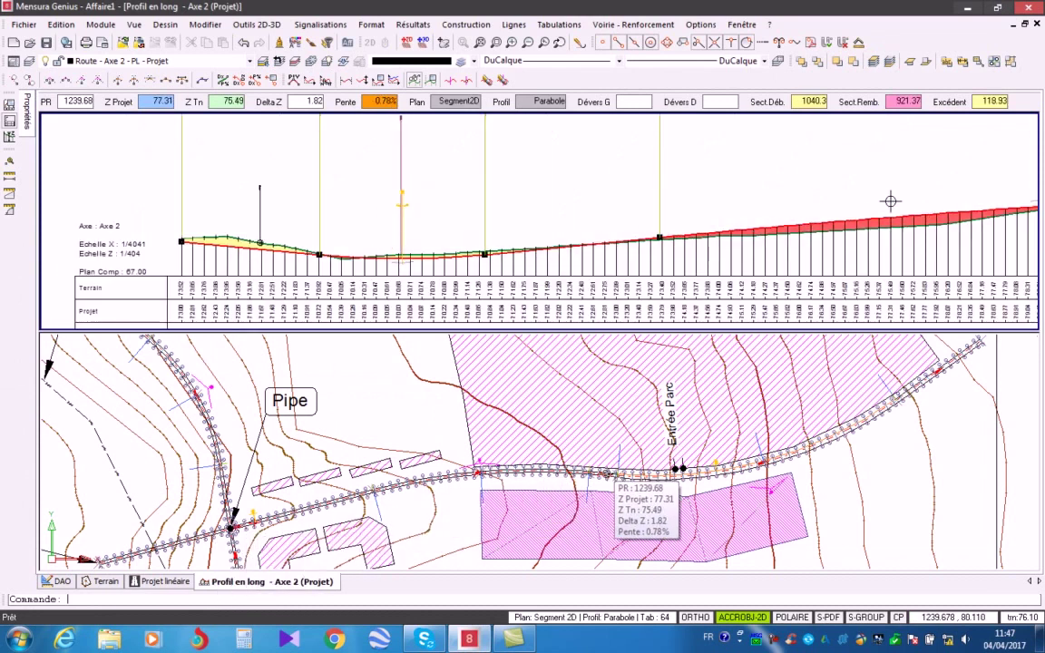
middle_drag(899, 186, 691, 184)
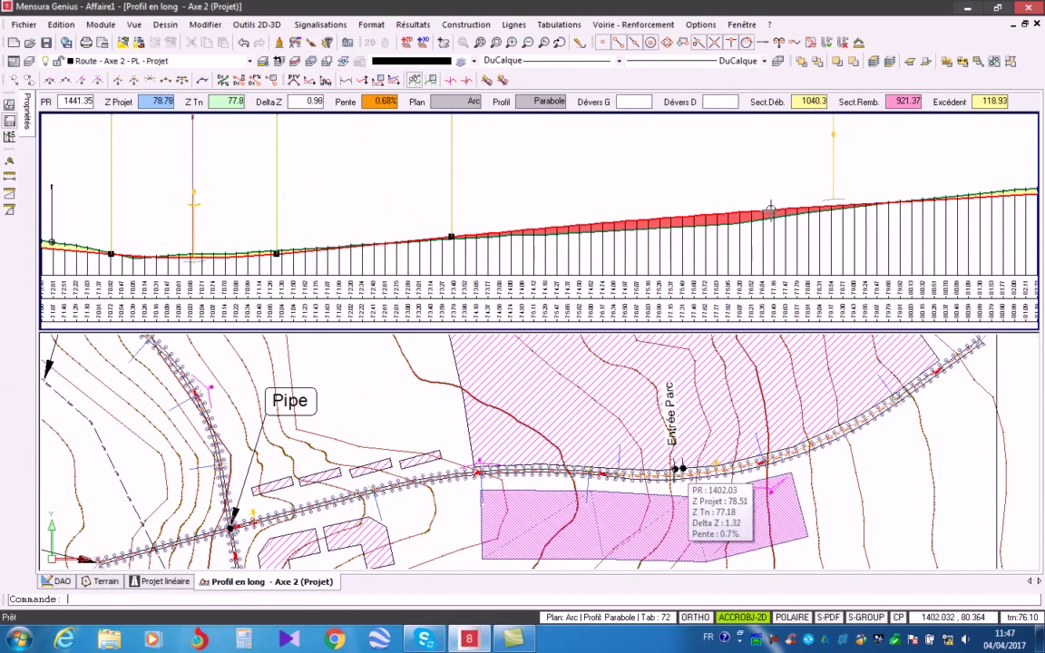
scroll(791, 225, up, 2)
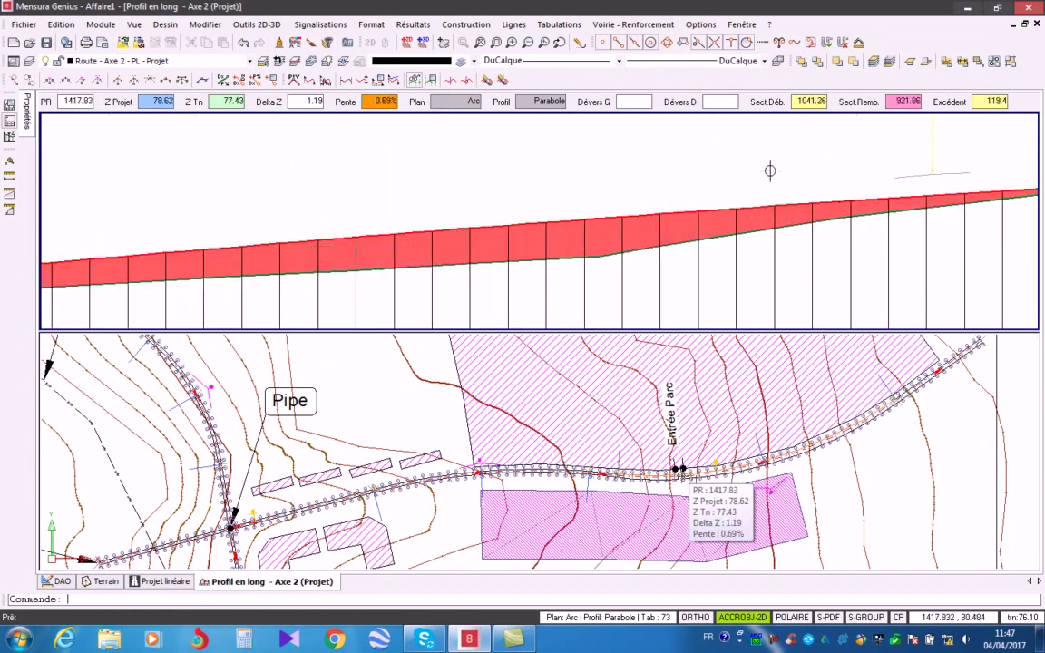
click(1037, 25)
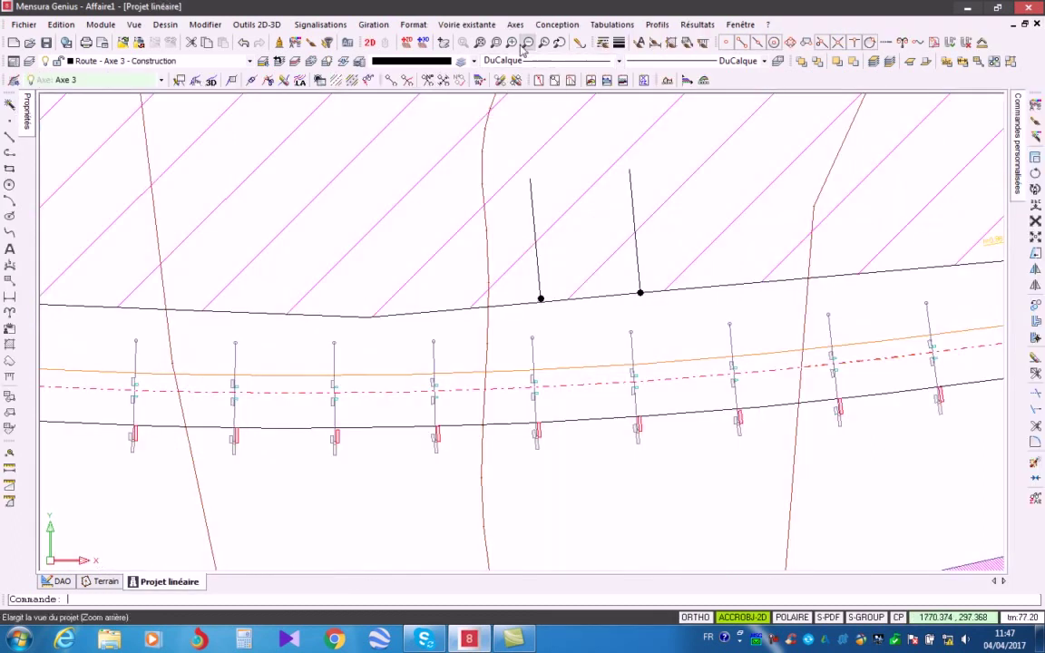
Step: Attach the two park entrance threshold points to Axe 2 and finish the selection
click(483, 27)
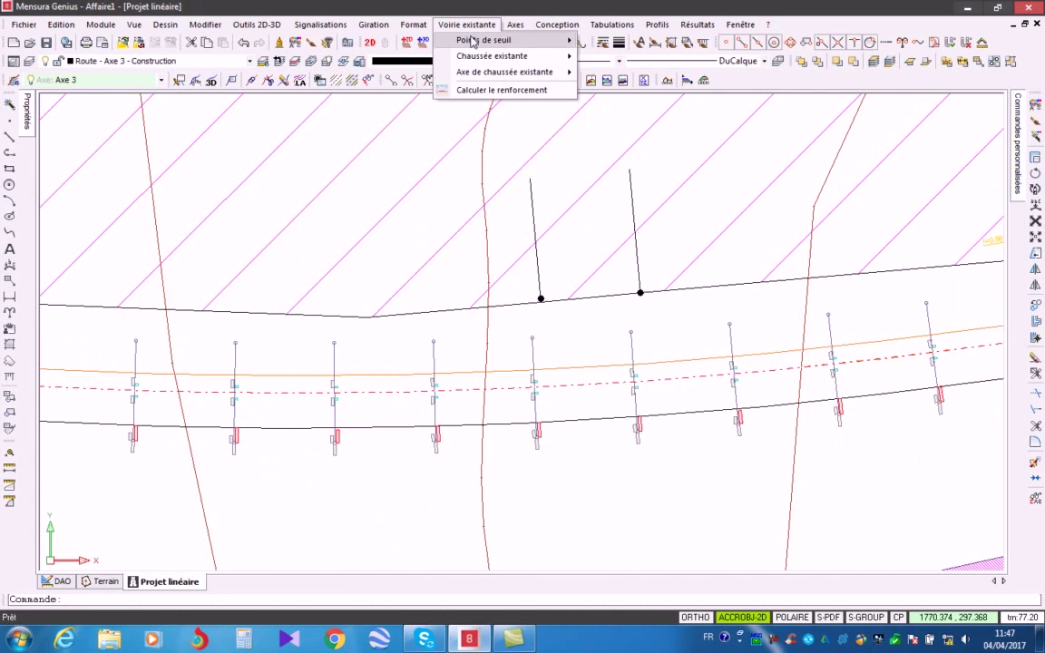
mouse_move(543, 43)
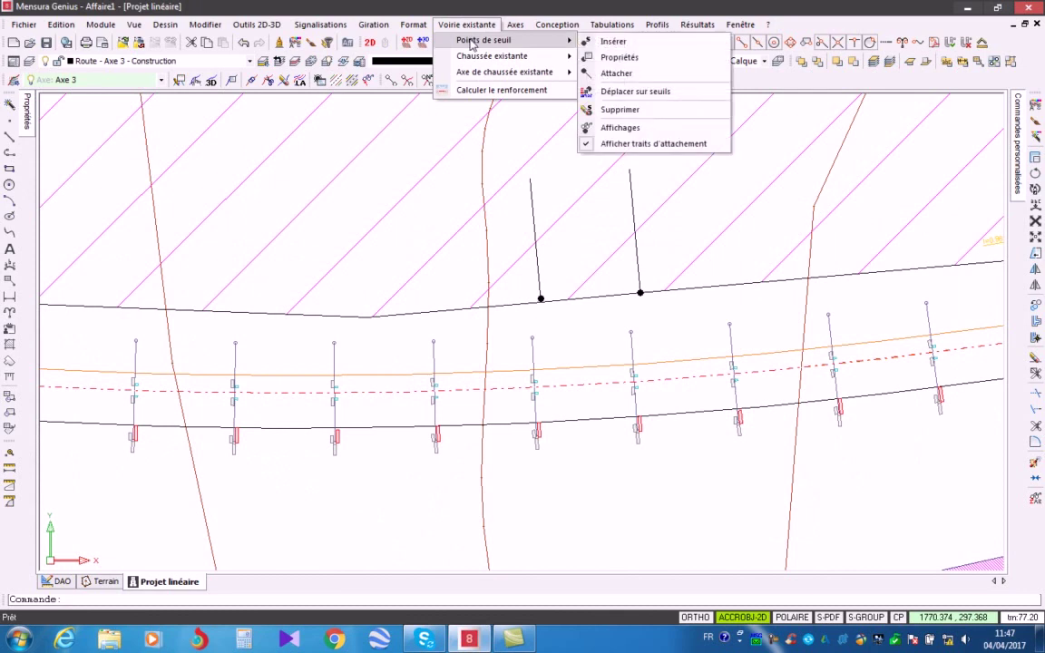
click(630, 76)
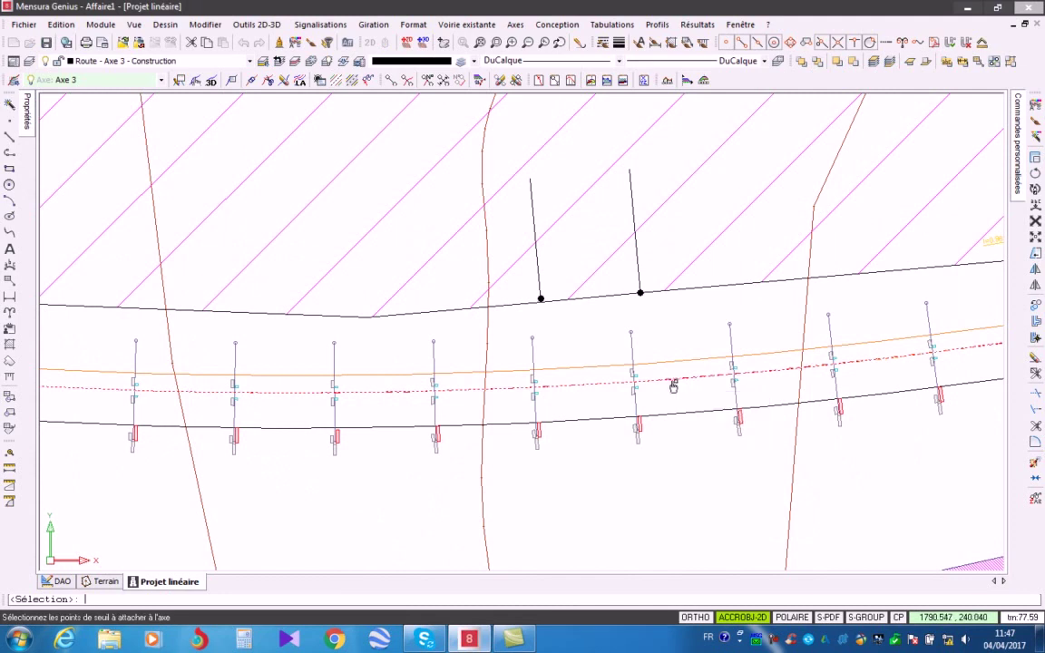
click(641, 292)
click(541, 299)
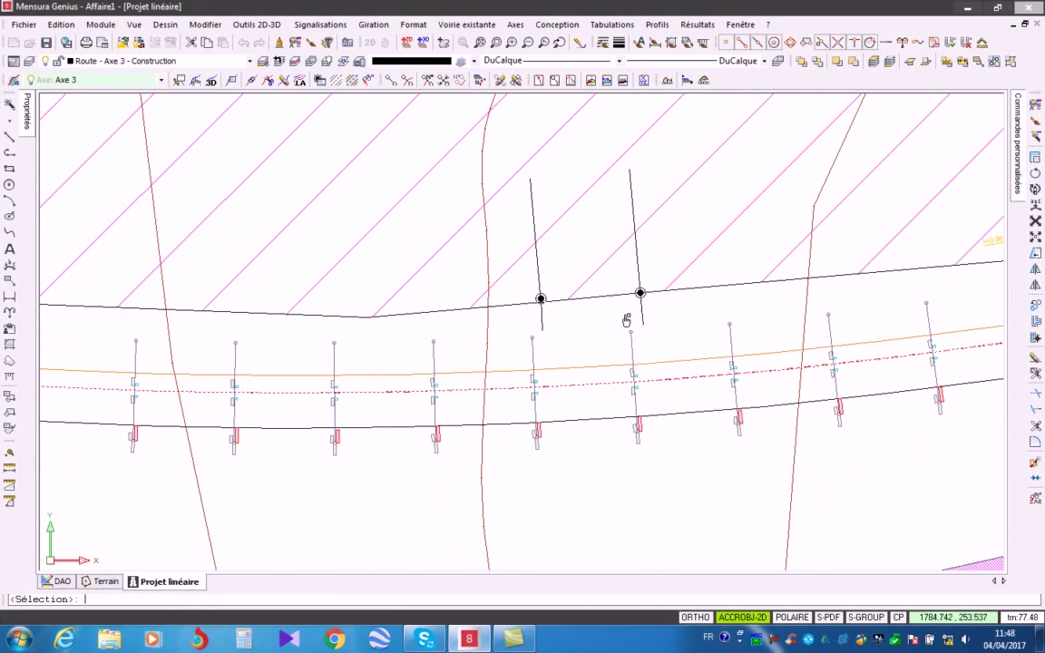
right_click(596, 319)
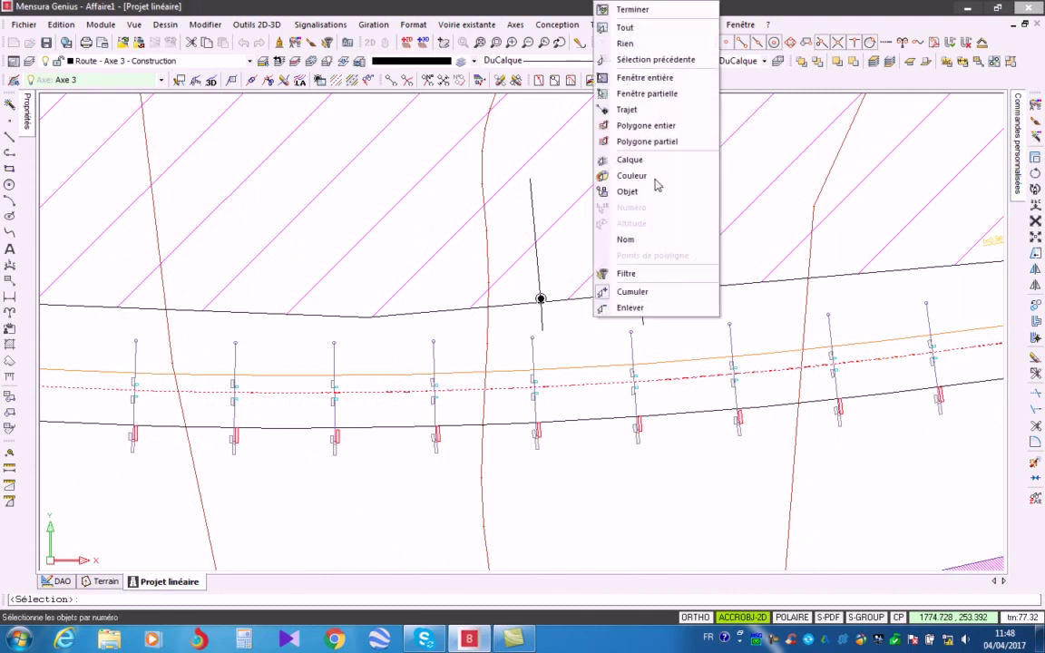
click(656, 26)
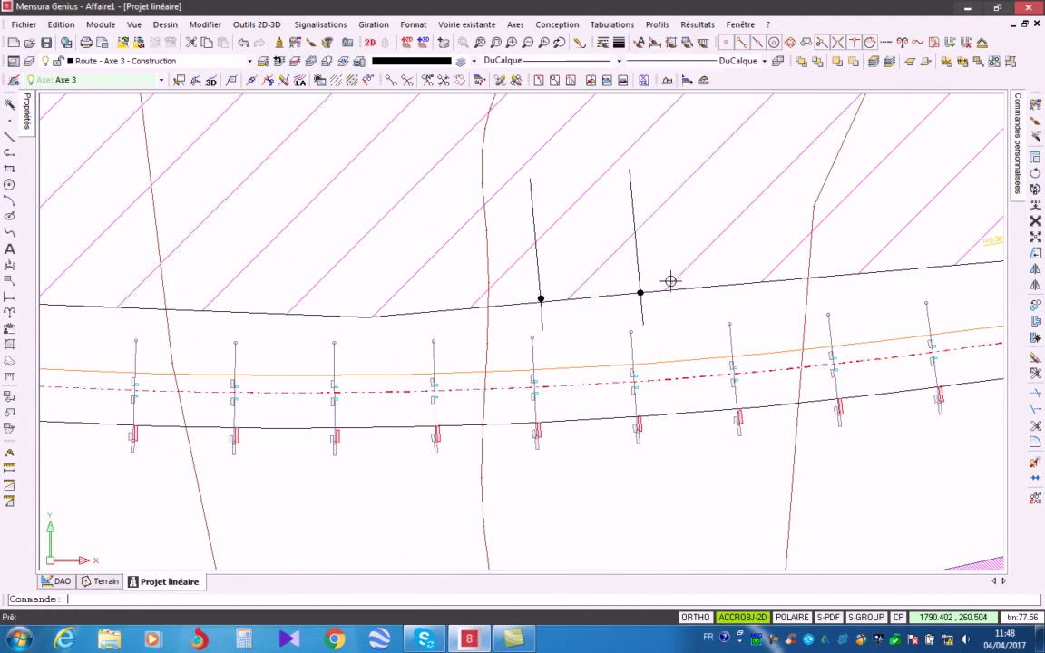
Step: Open Axe 2's longitudinal profile and examine the attached threshold points and the label of E2
click(657, 25)
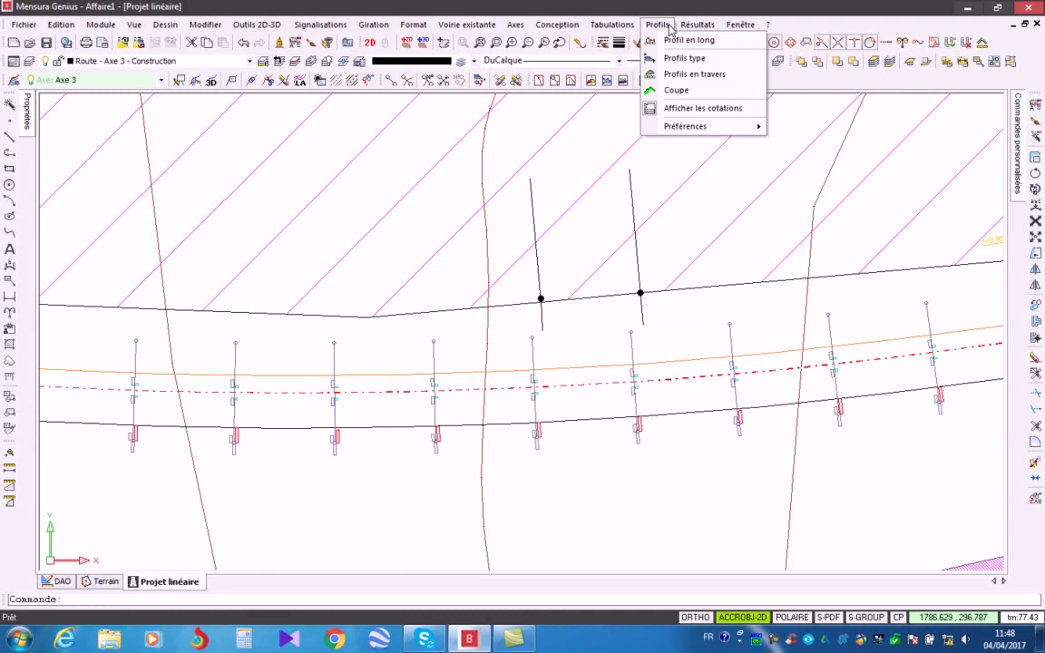
click(673, 41)
click(665, 385)
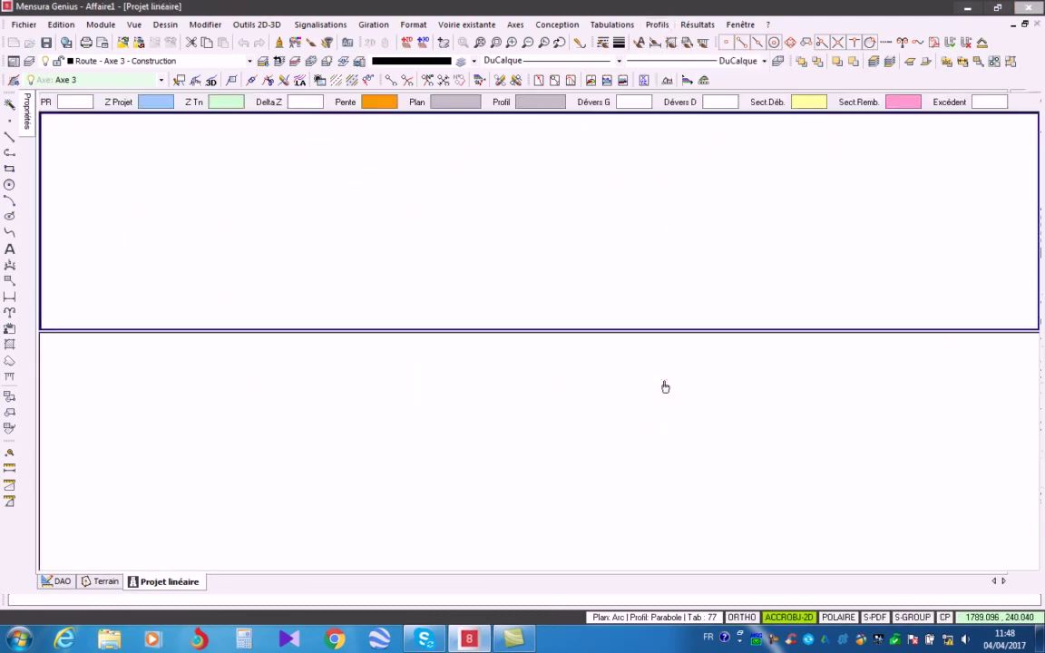
scroll(625, 228, up, 6)
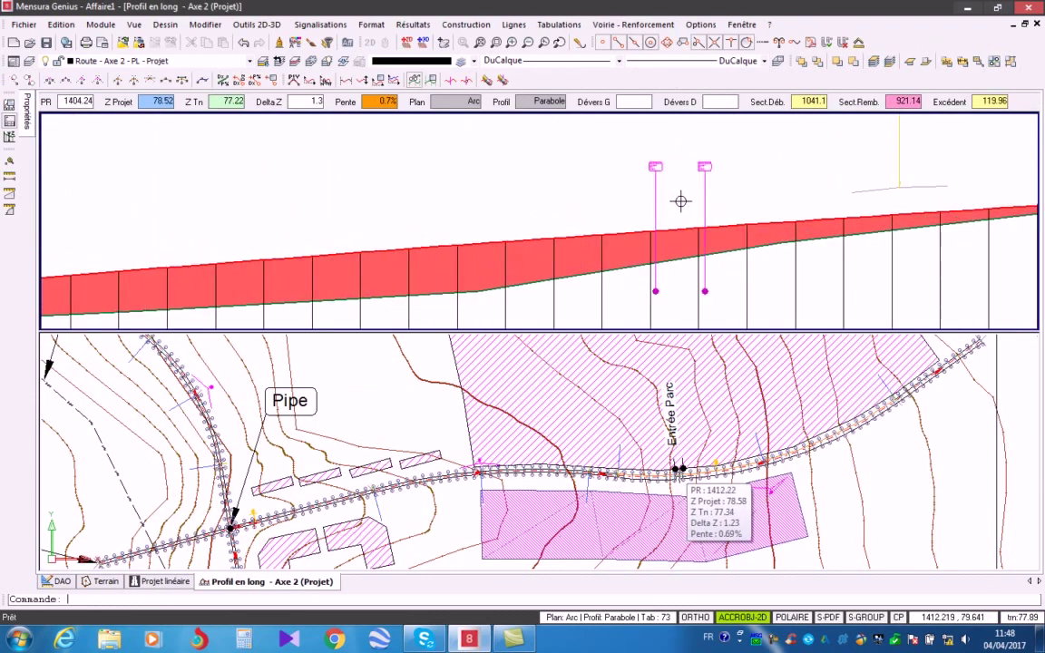
scroll(644, 177, down, 3)
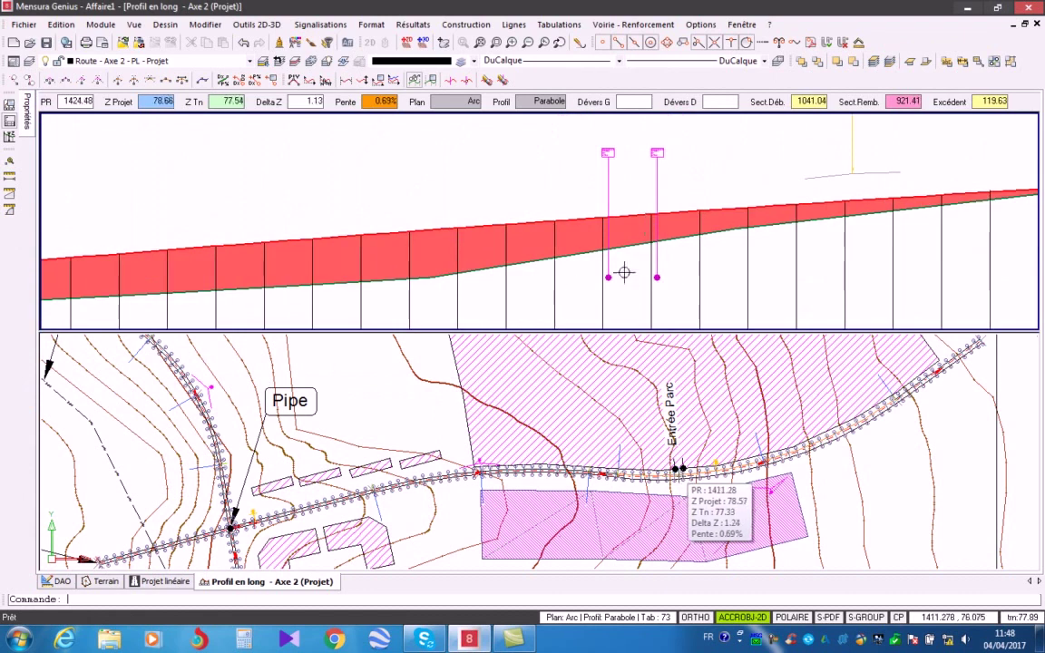
scroll(591, 130, up, 8)
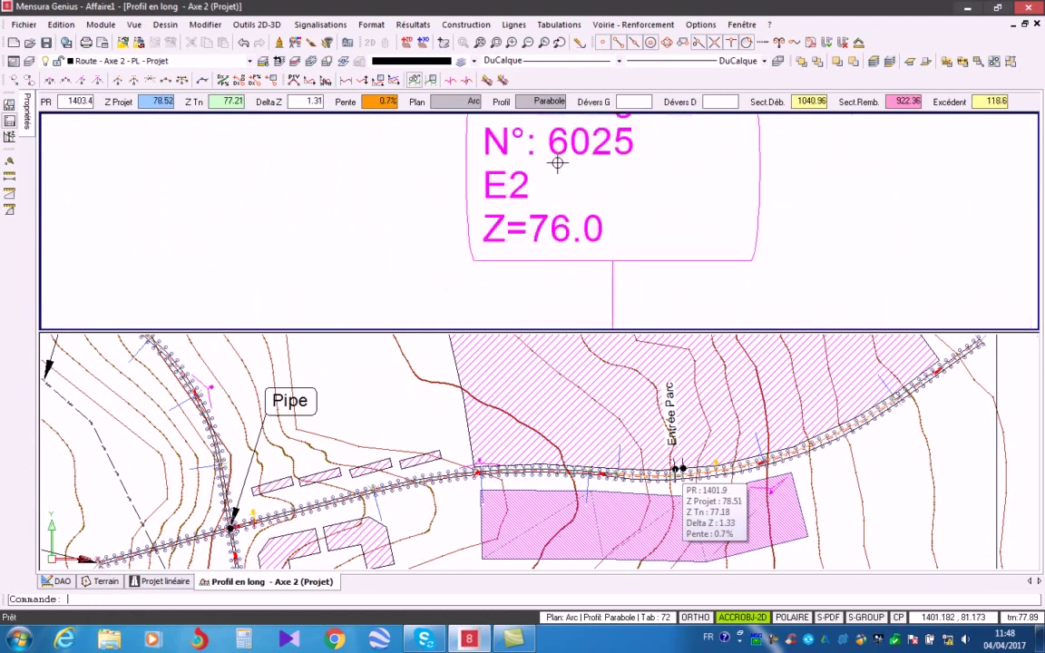
scroll(626, 164, down, 3)
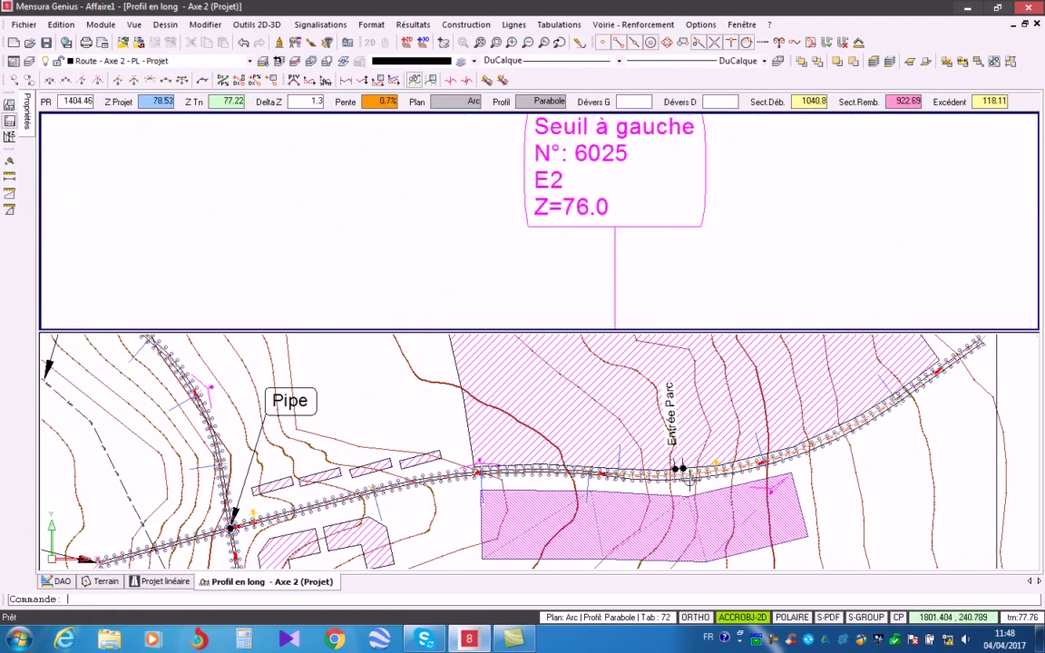
Step: Examine the park entrance stretch in the plan view, and check the label of threshold point E1 in the profile
click(637, 493)
scroll(638, 493, up, 8)
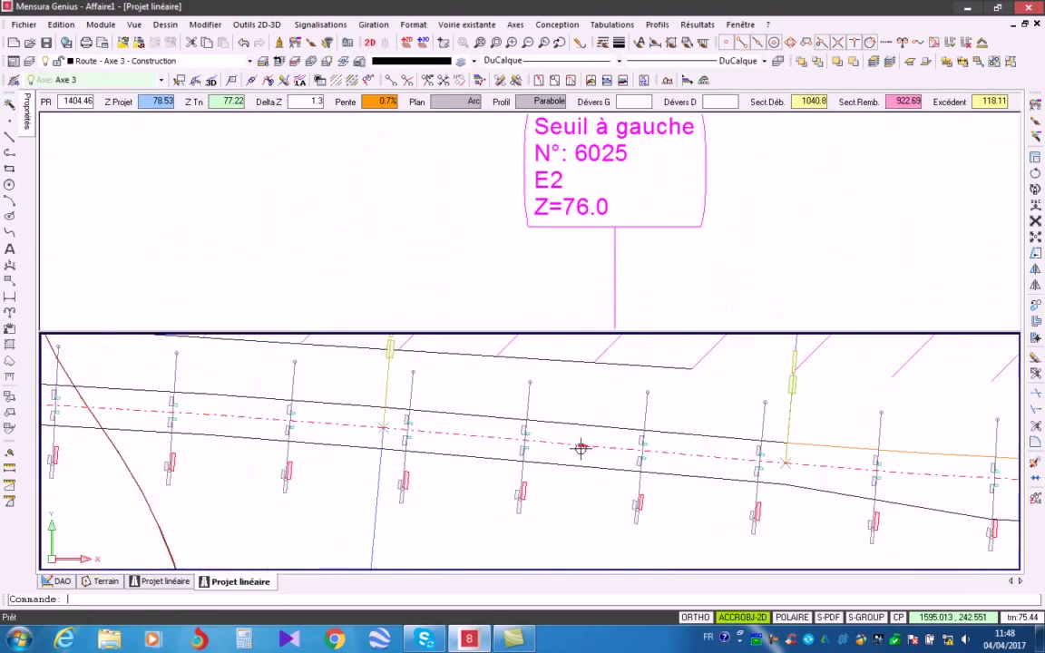
scroll(822, 459, down, 4)
scroll(830, 454, up, 3)
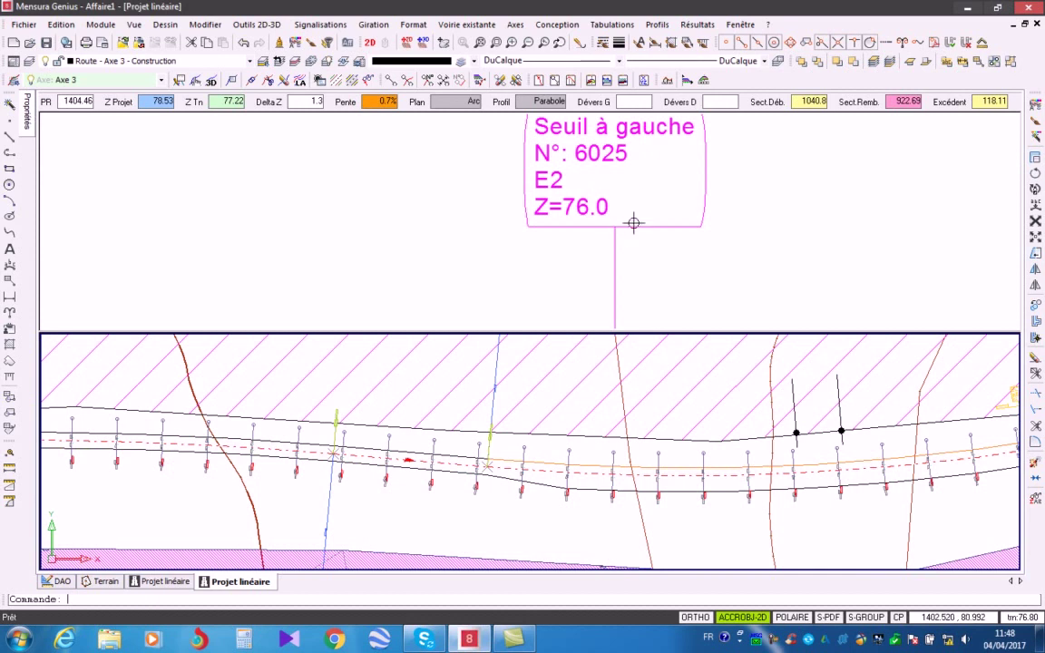
scroll(614, 215, down, 10)
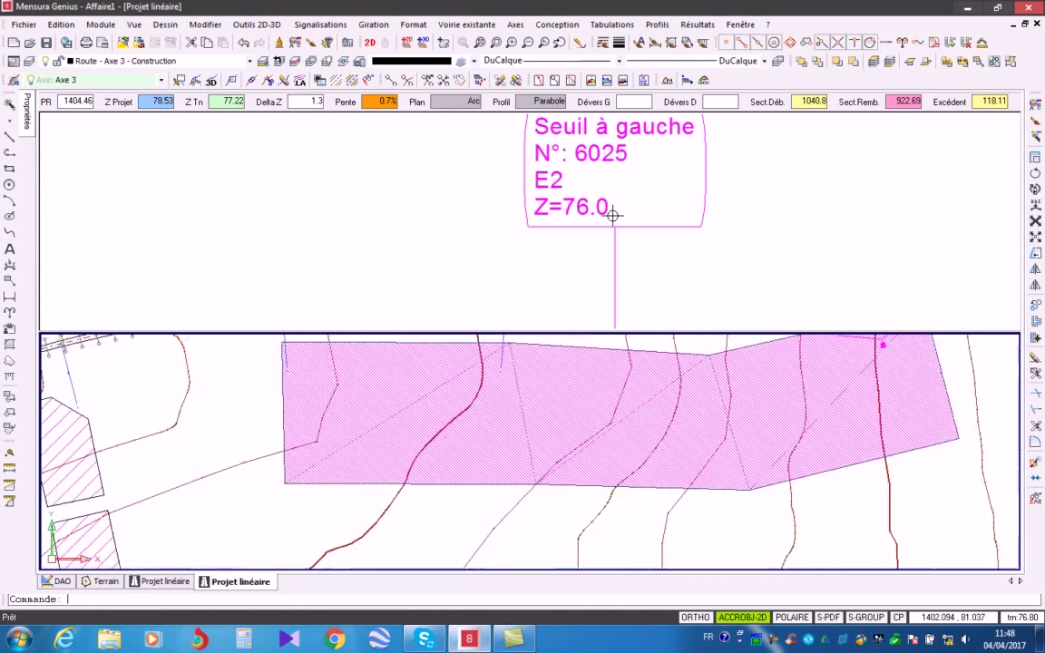
scroll(671, 238, up, 6)
click(691, 251)
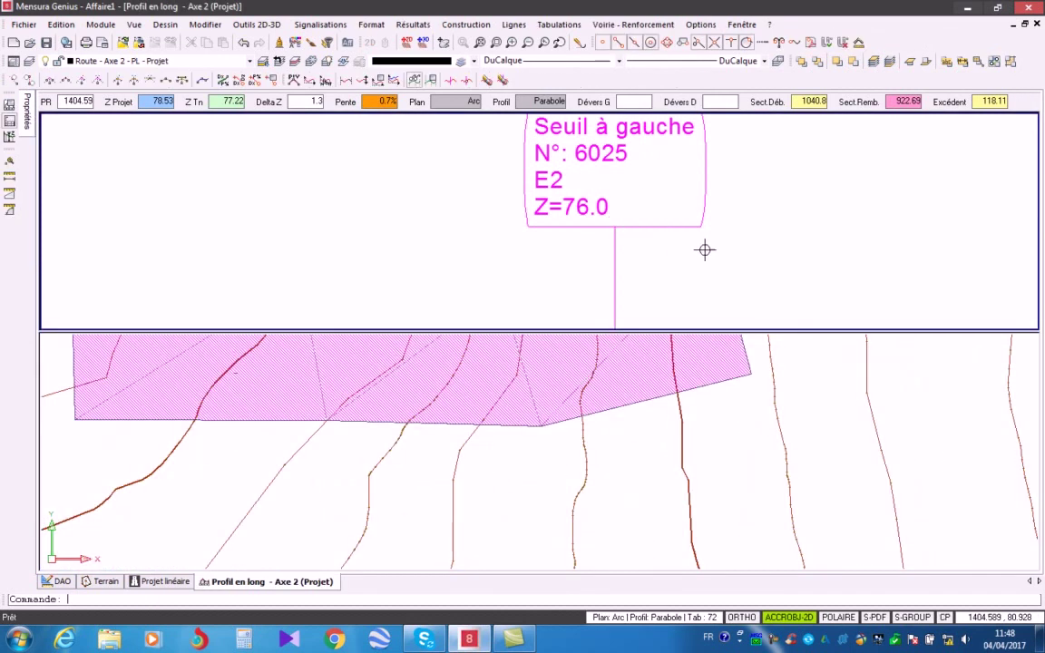
scroll(769, 234, down, 3)
scroll(755, 238, up, 5)
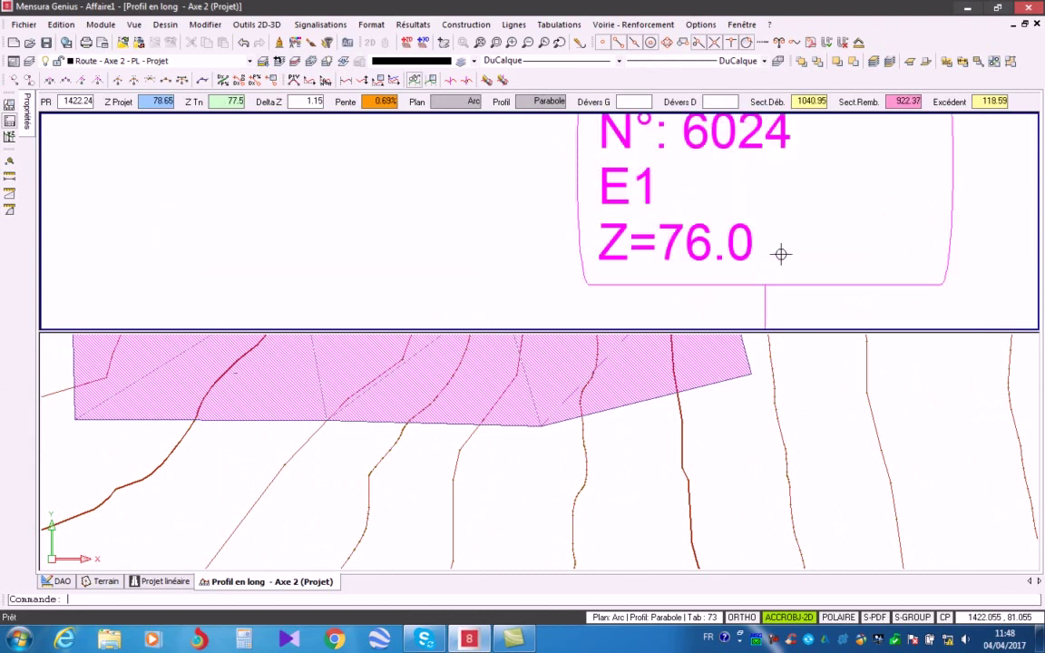
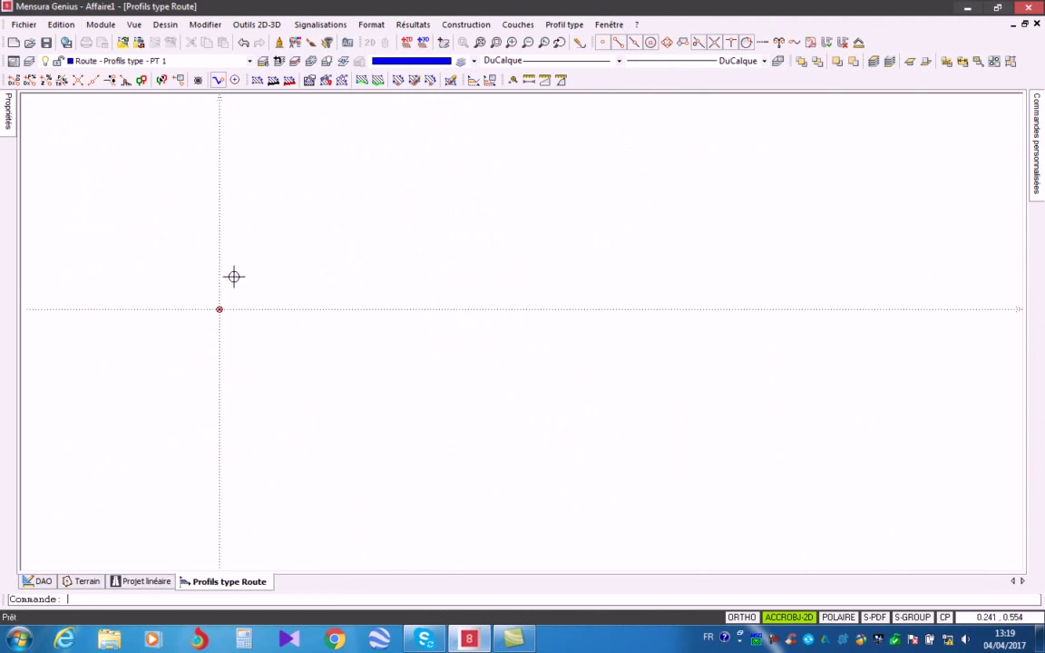
Step: Create a Delta D - Pente point from the axis with DX 3.5 m, slope -2.5 and code B_Chaussée, coloured orange
click(459, 26)
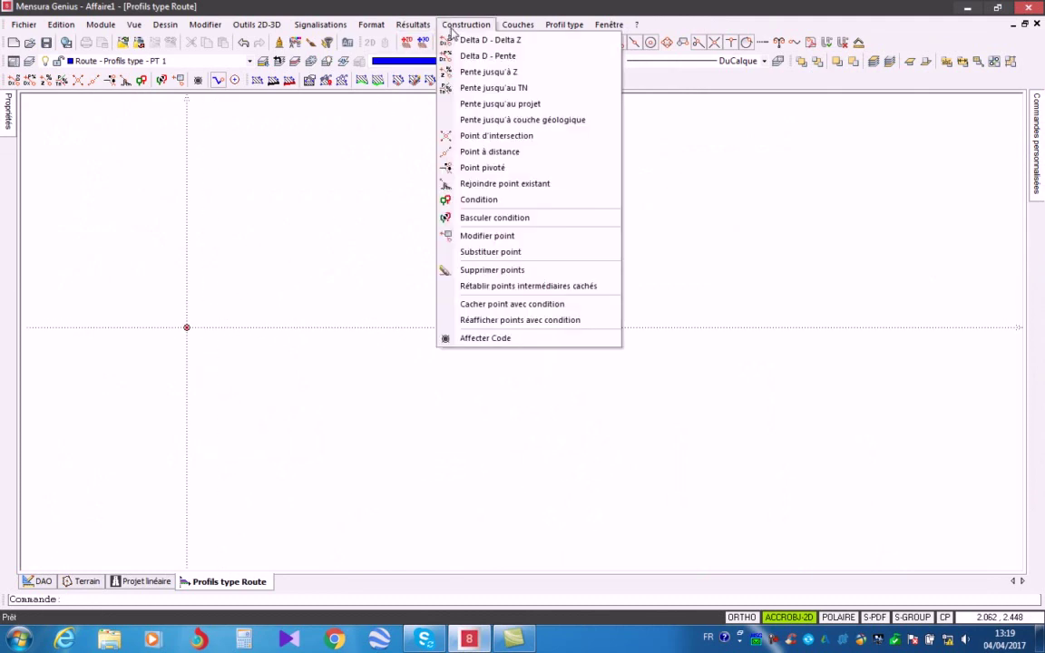
click(472, 55)
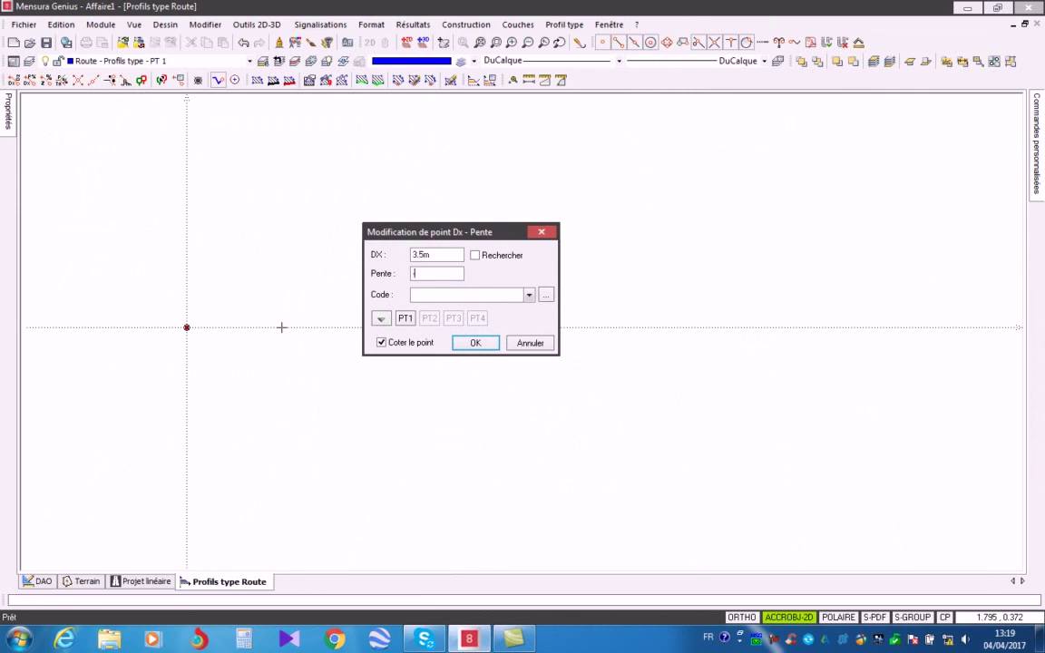
click(546, 294)
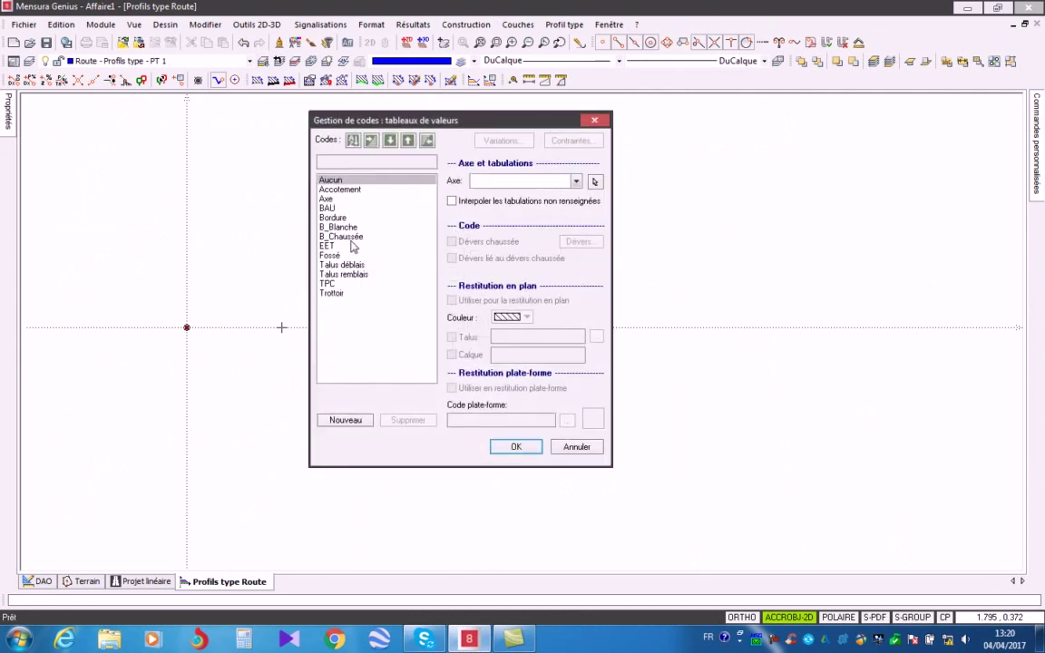
click(322, 236)
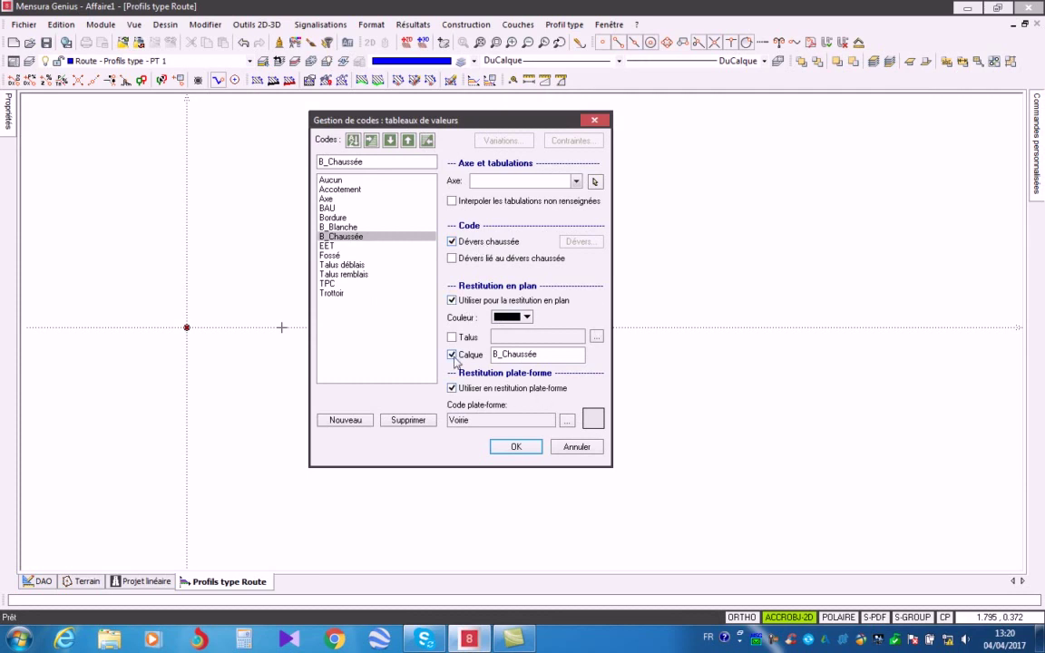
click(527, 316)
click(515, 349)
click(516, 448)
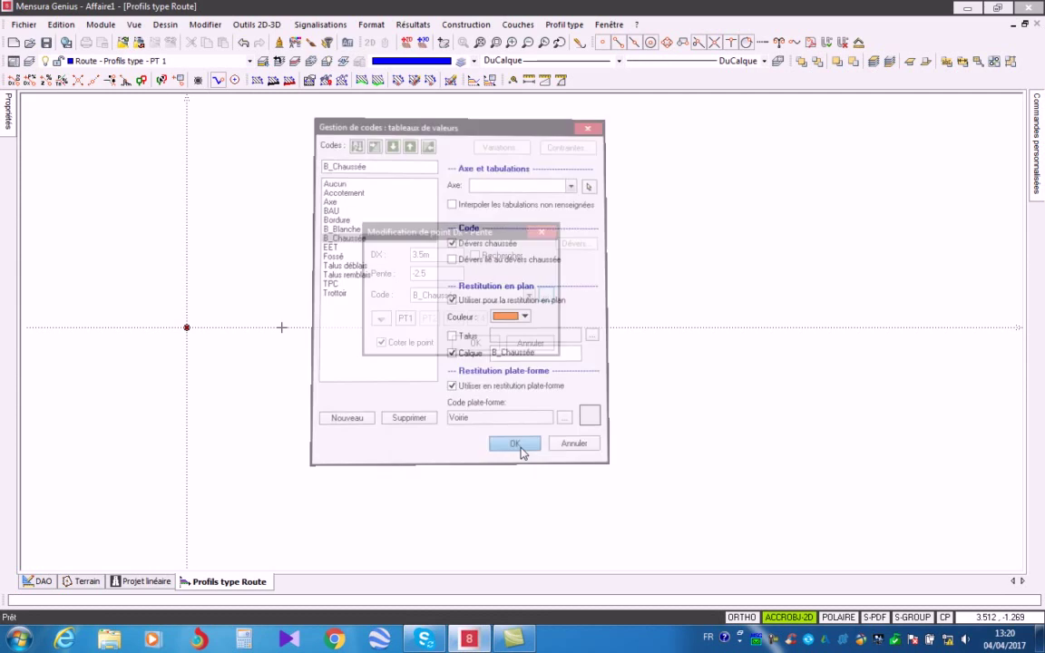
click(476, 343)
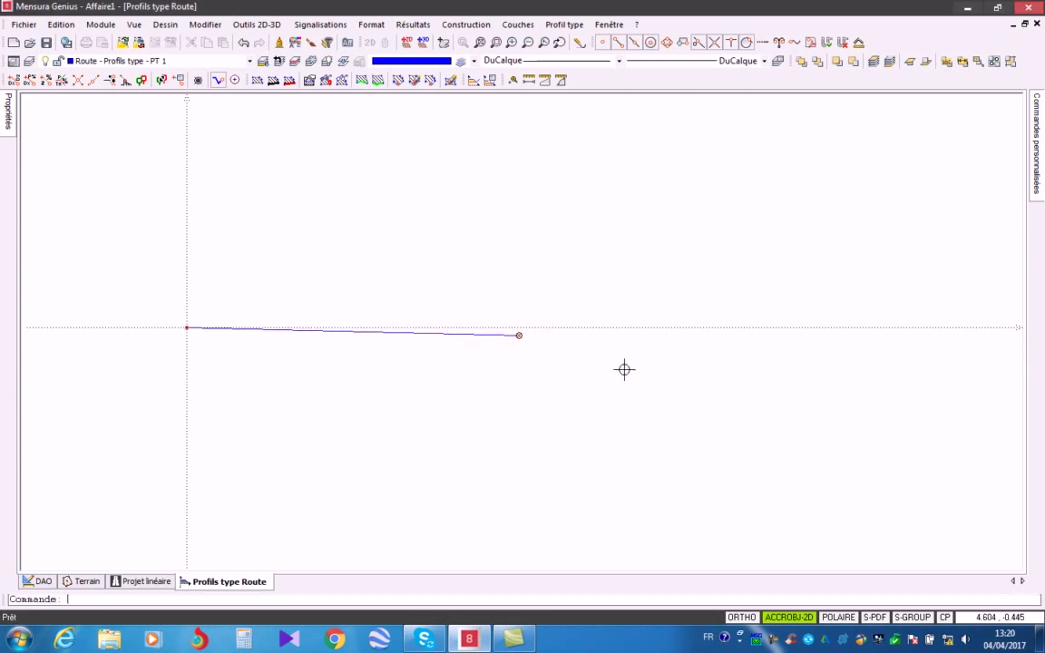
Step: Extend the profile with a Delta D - Pente point at DX 1.5 m, slope -4, code Accotement, and end profile entry
click(465, 25)
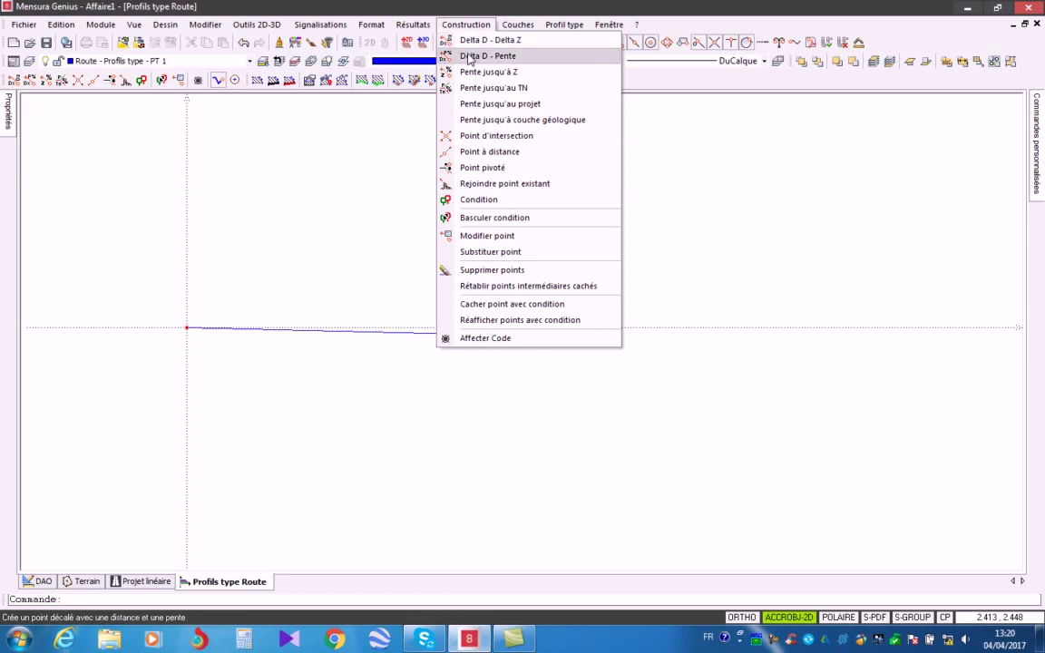
click(470, 57)
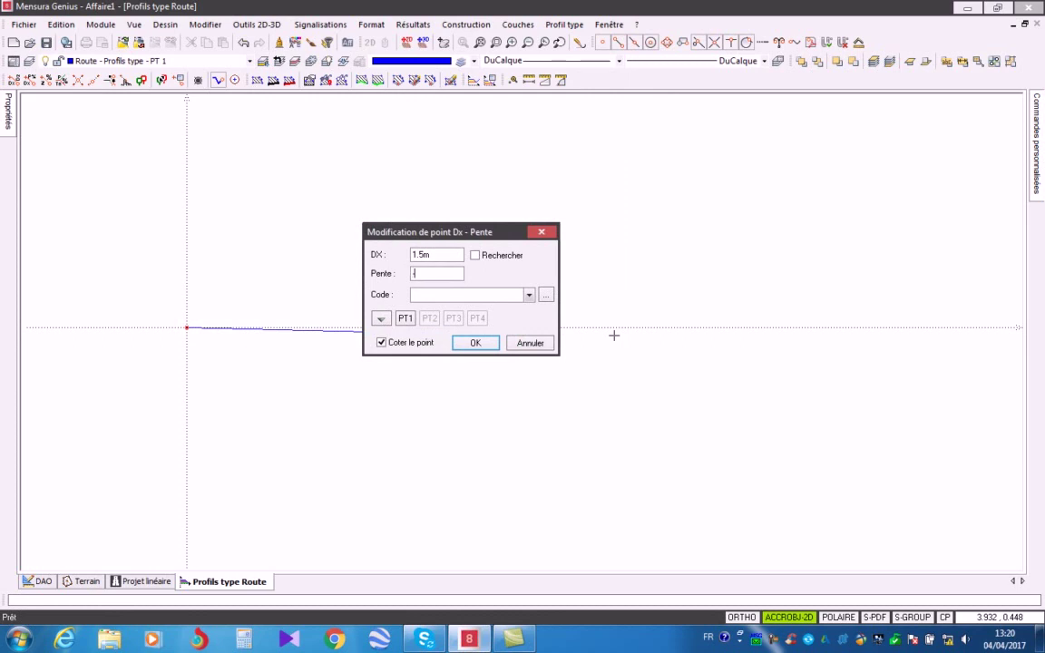
click(545, 295)
click(331, 189)
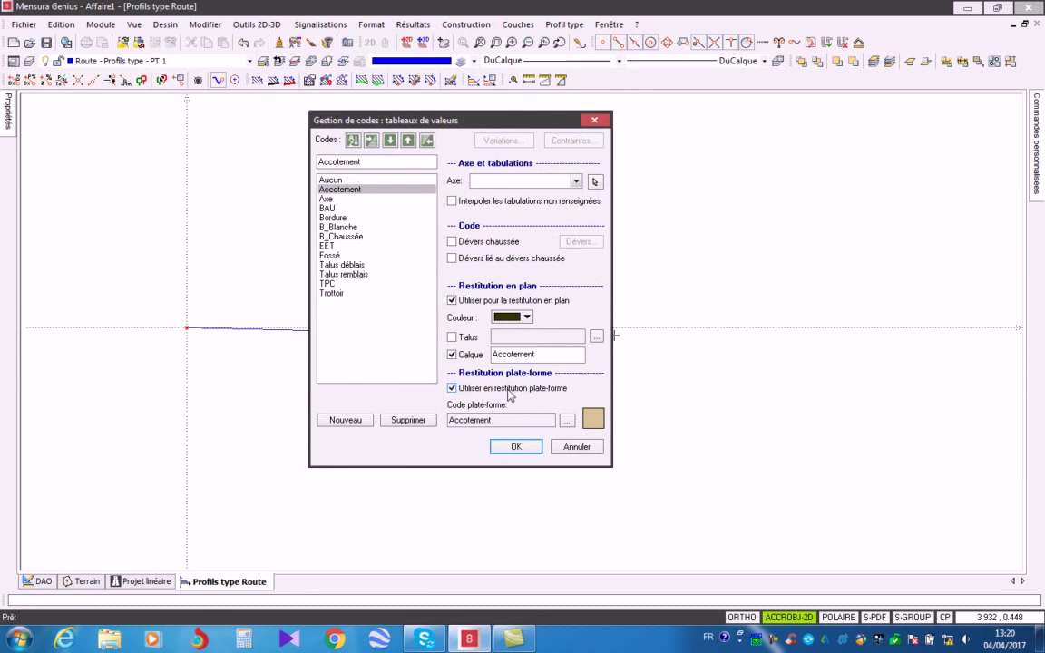
click(515, 446)
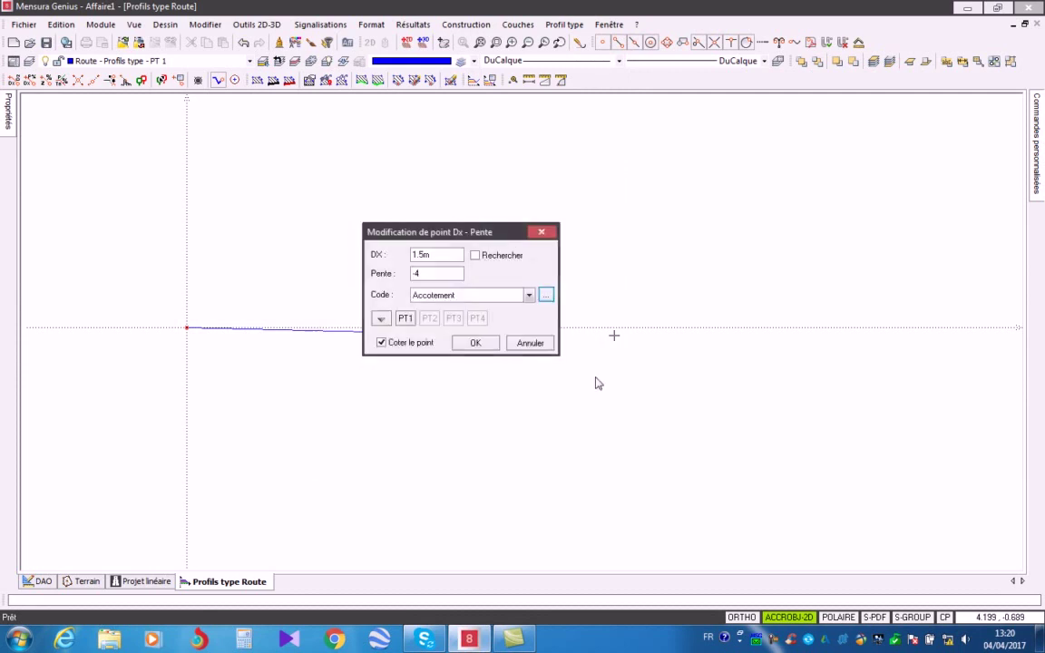
click(467, 343)
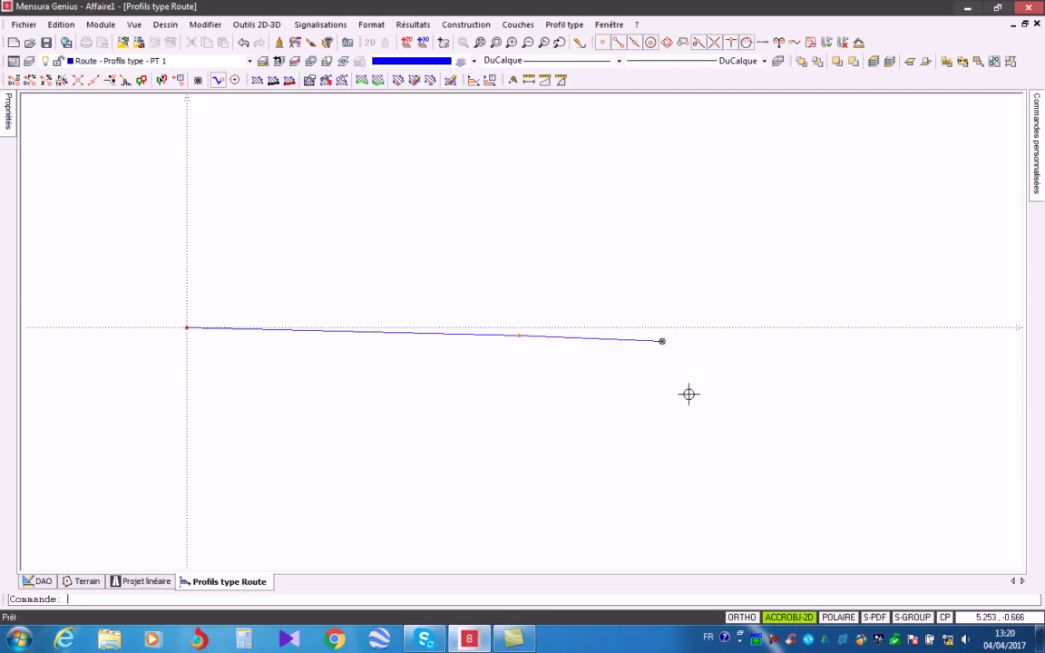
click(221, 80)
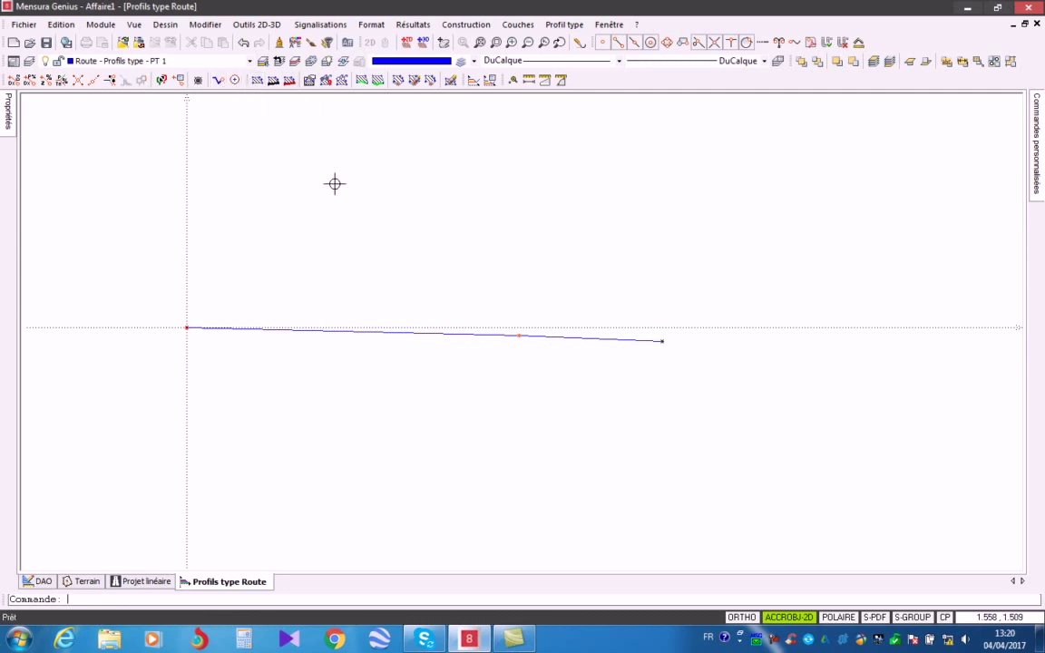
Step: Add a Delta D - Delta Z point offset from the shoulder's outer end with DX 1.0 m and DZ -1
middle_drag(588, 316, 506, 299)
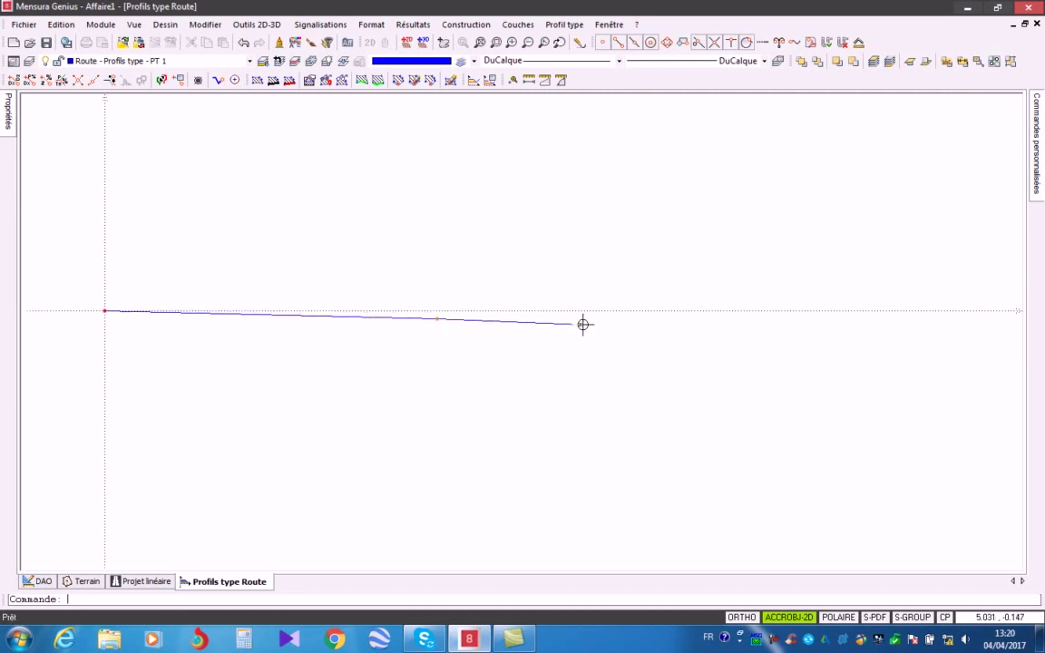
click(457, 24)
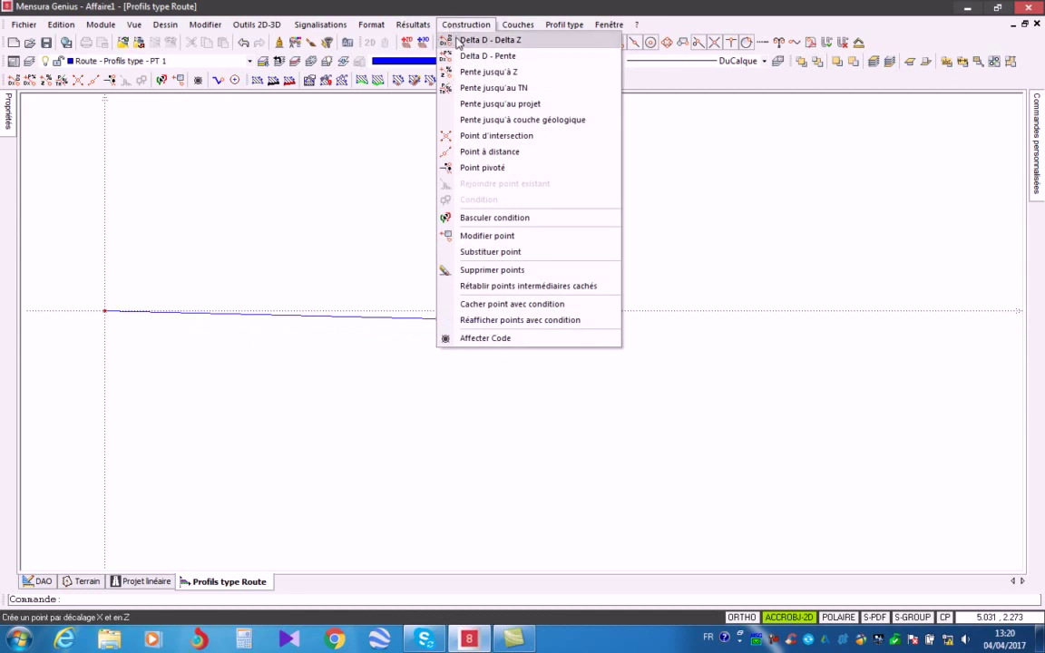
click(488, 40)
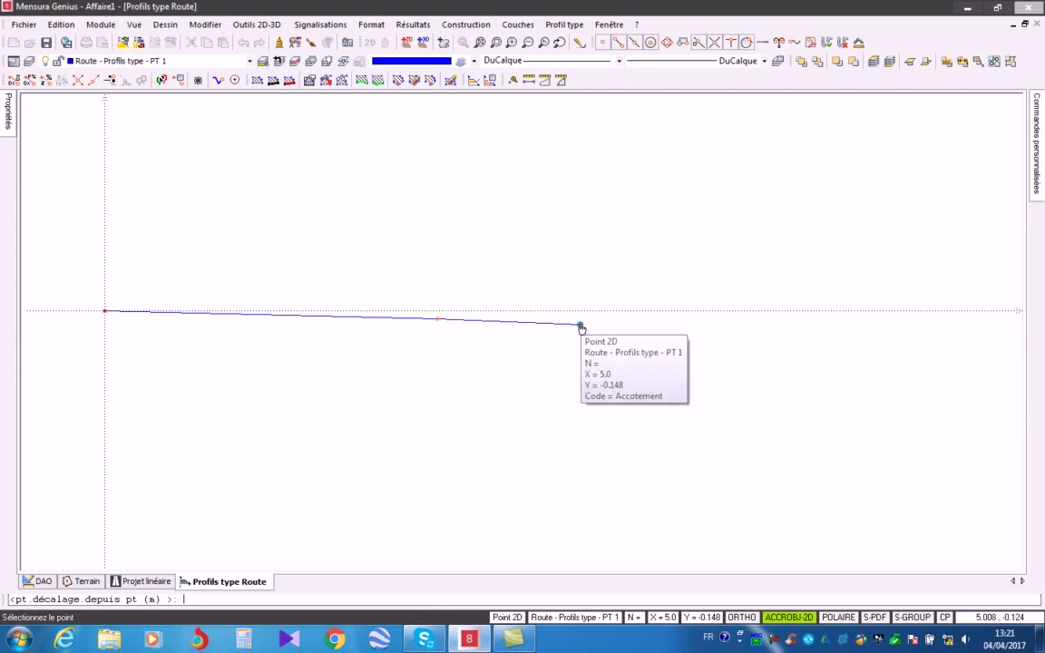
click(582, 329)
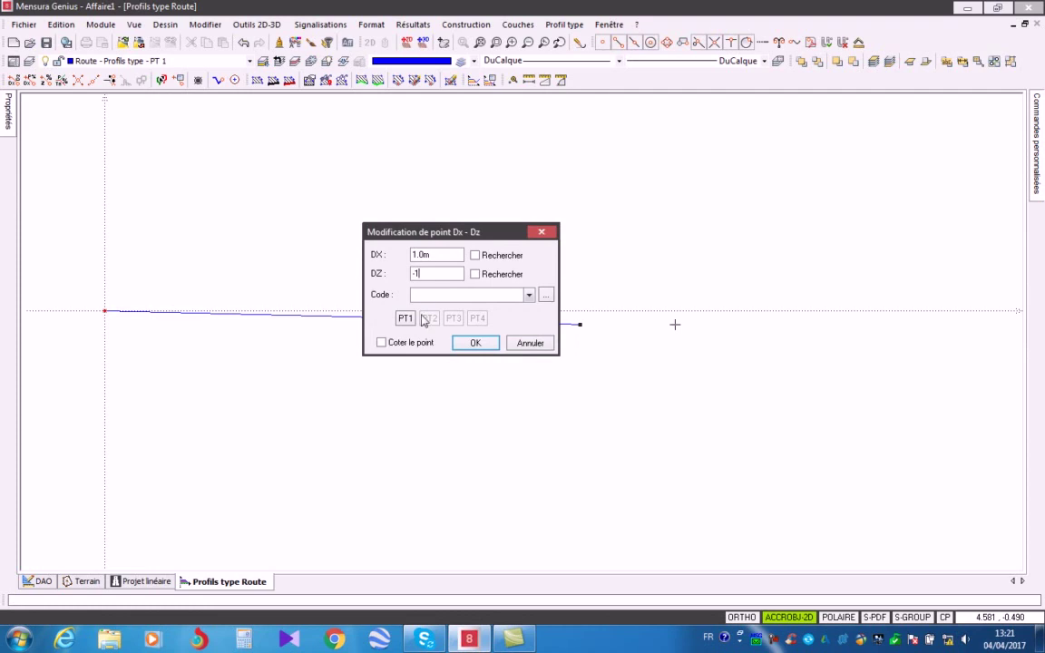
click(461, 343)
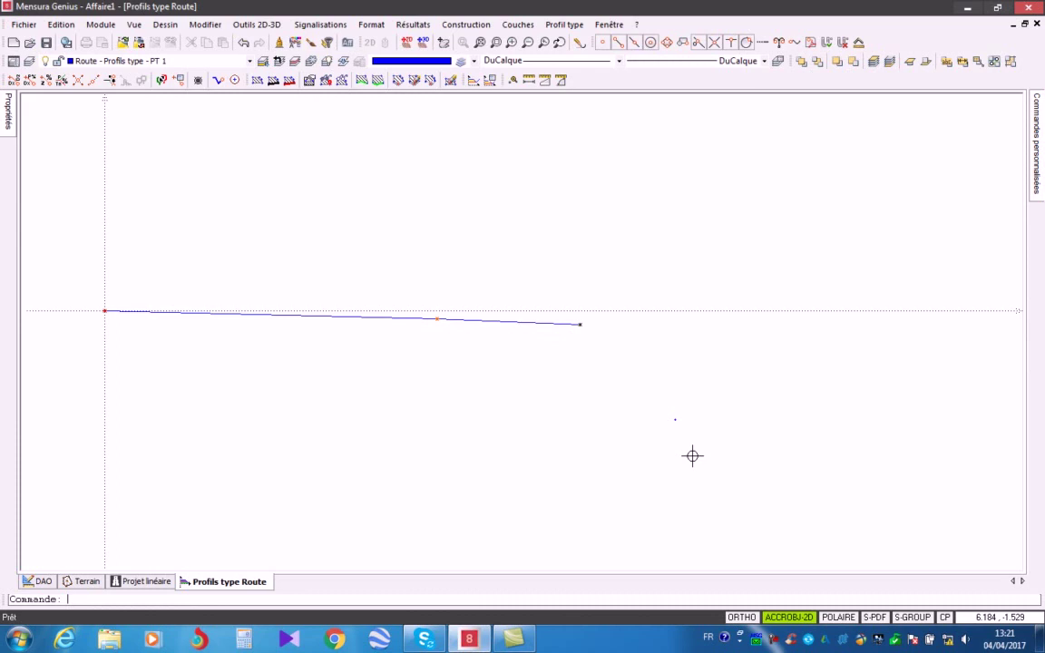
Step: Add a Delta D - Delta Z point directly below the axis point with DX 0 m and DZ -0.07
middle_drag(605, 450, 693, 455)
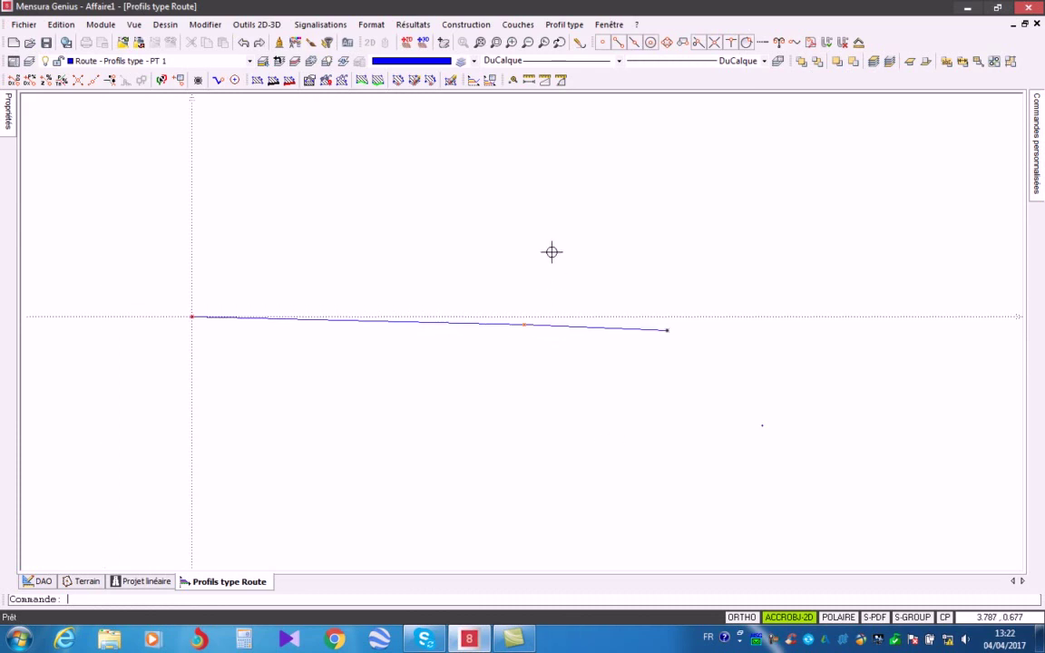
click(473, 28)
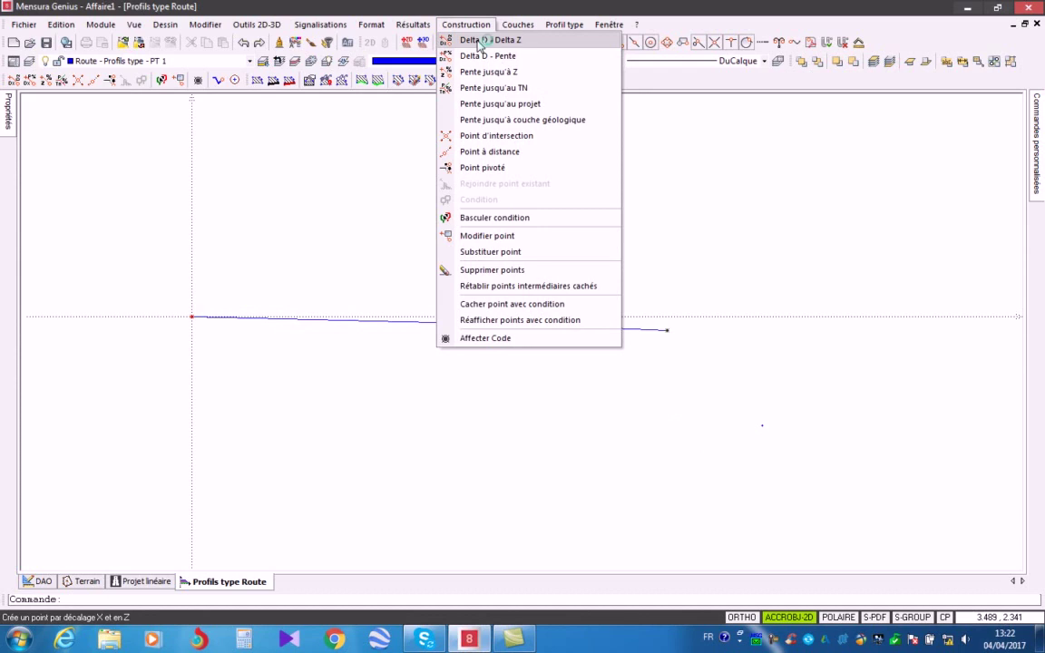
click(479, 40)
click(194, 321)
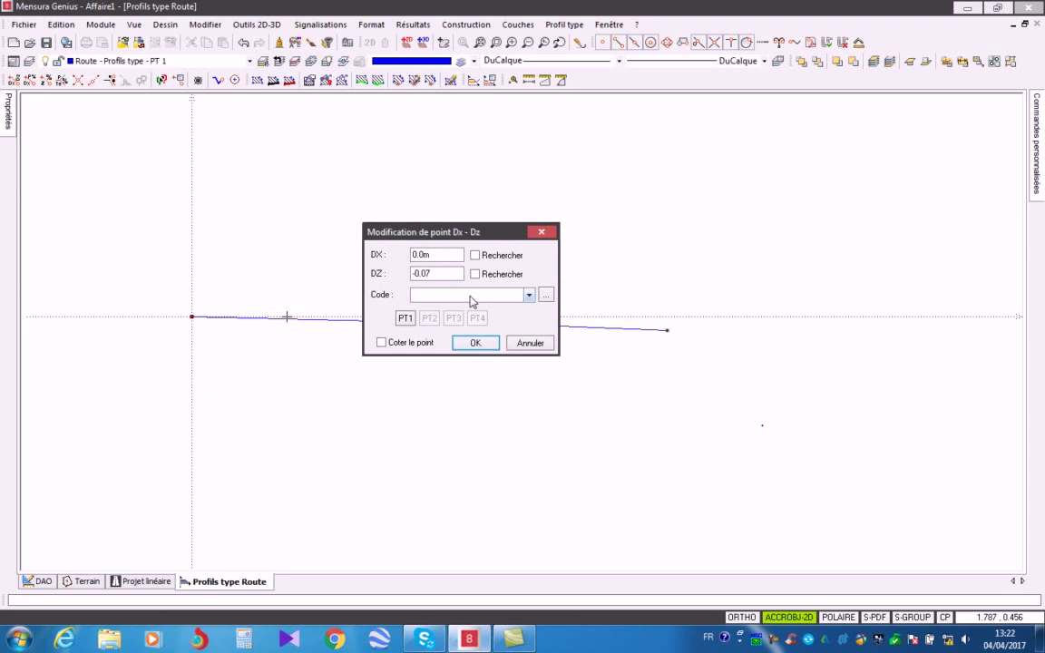
click(474, 343)
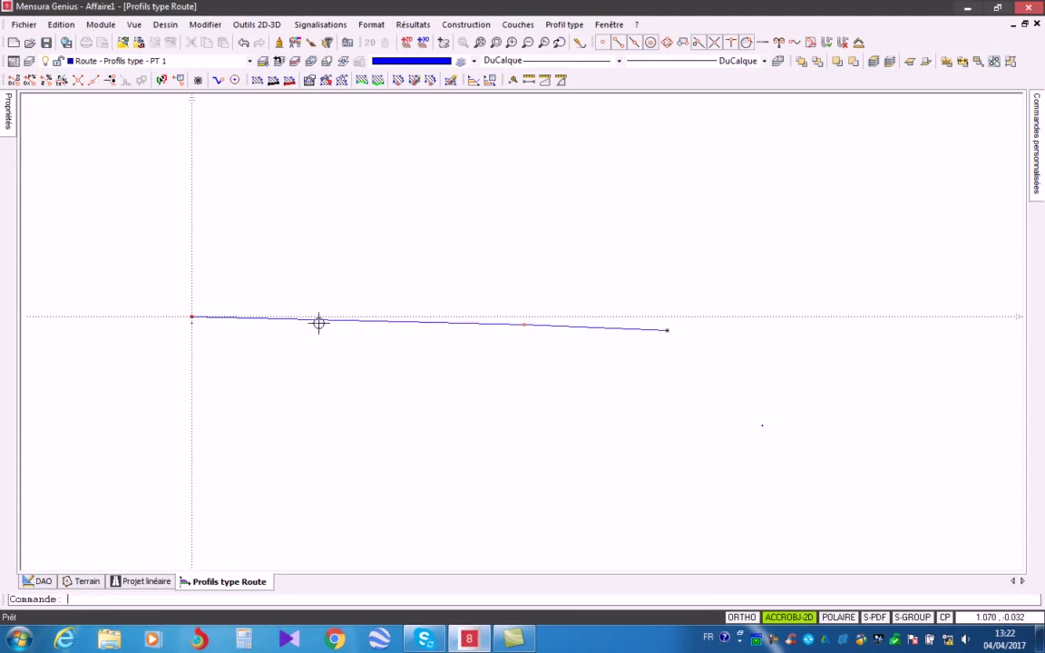
Step: Add a second layer point under the axis, offset from the previous one by DX 0 m and DZ -0.15 m
right_click(298, 275)
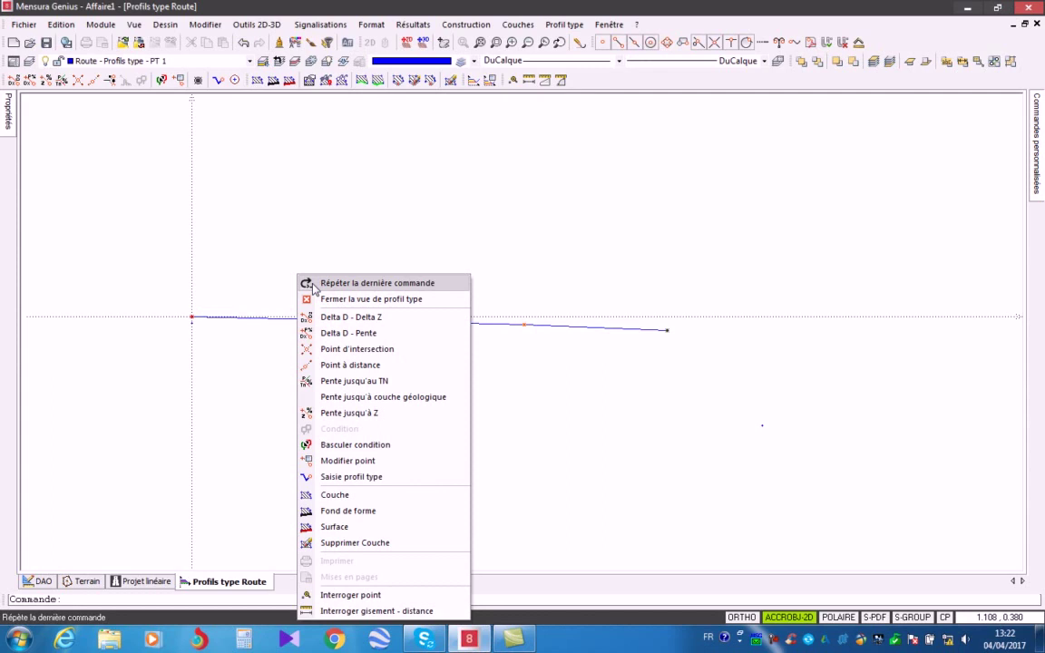
click(312, 285)
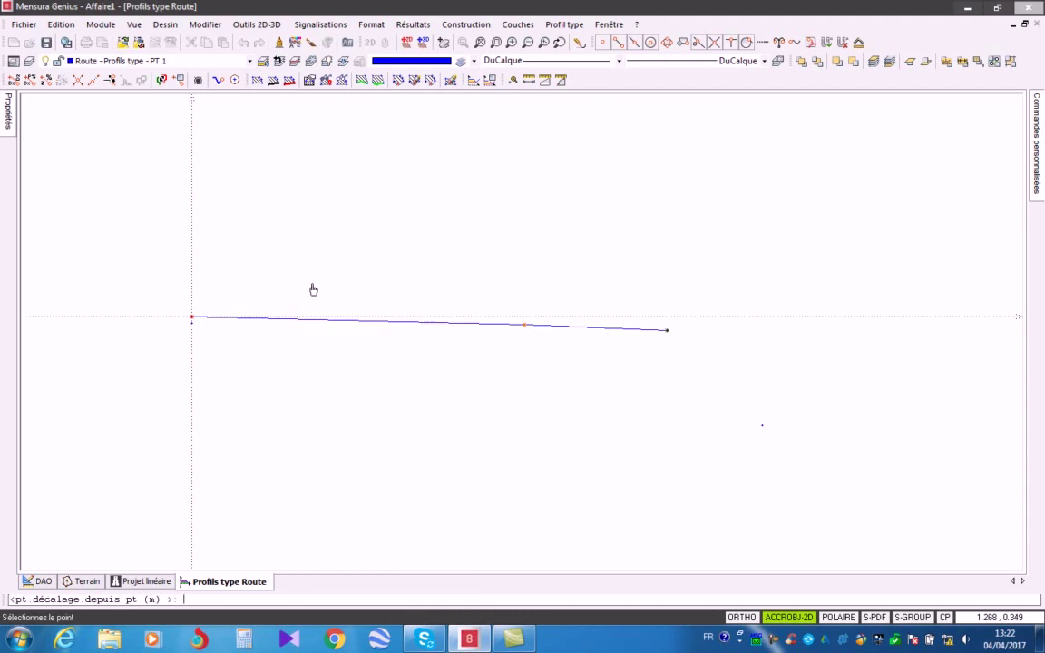
click(196, 329)
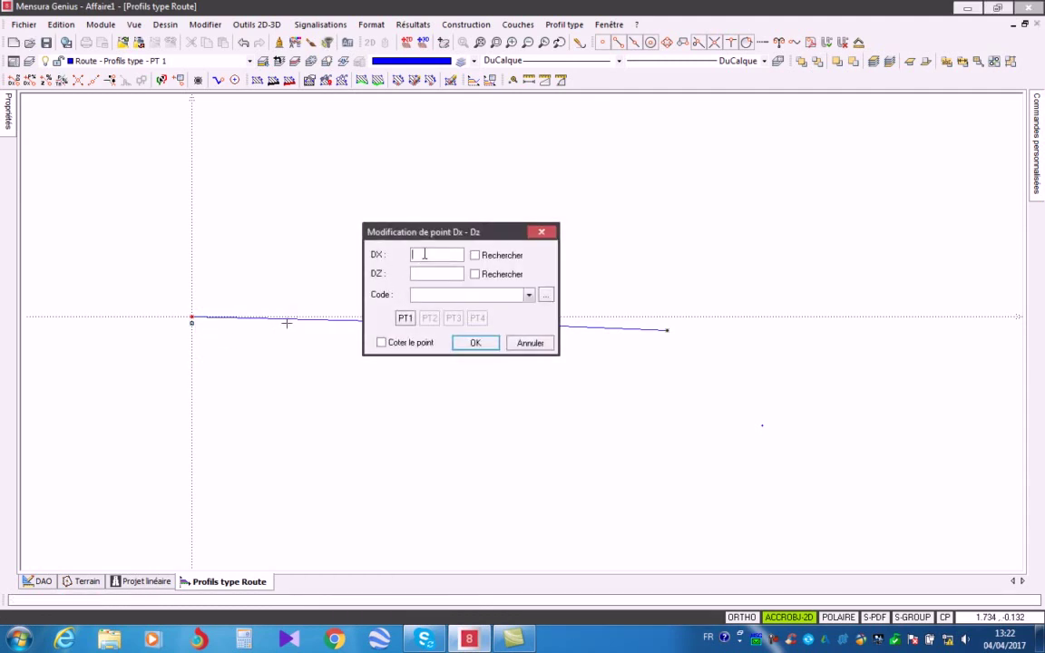
text(0)
click(424, 272)
click(477, 339)
click(472, 342)
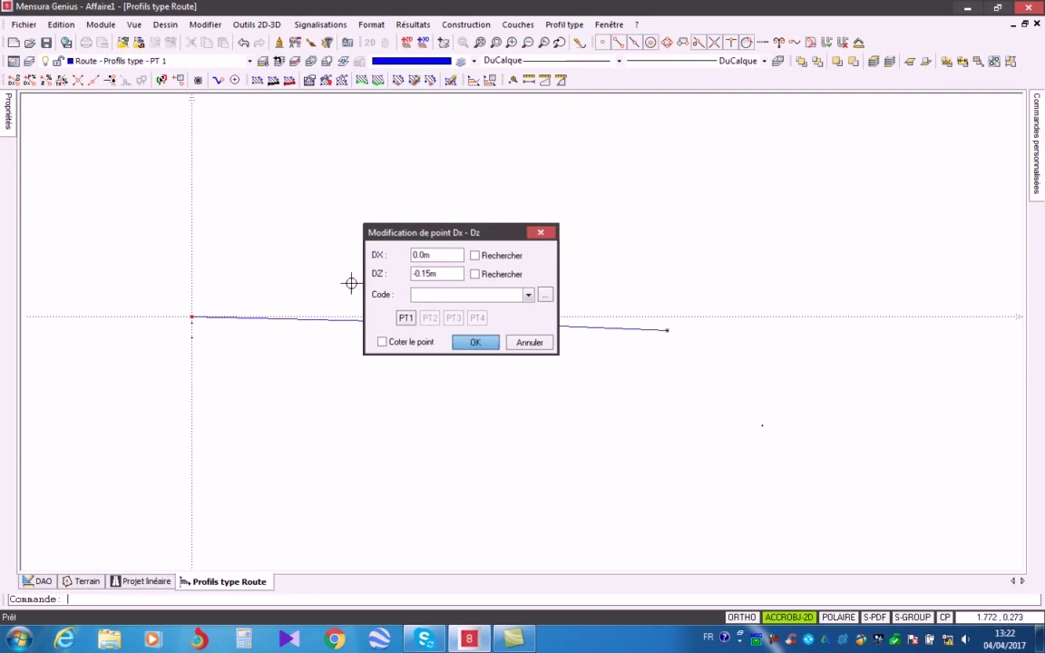
Step: Add a third layer point under the axis, vertically below the second one with DX 0 m
right_click(329, 244)
click(344, 252)
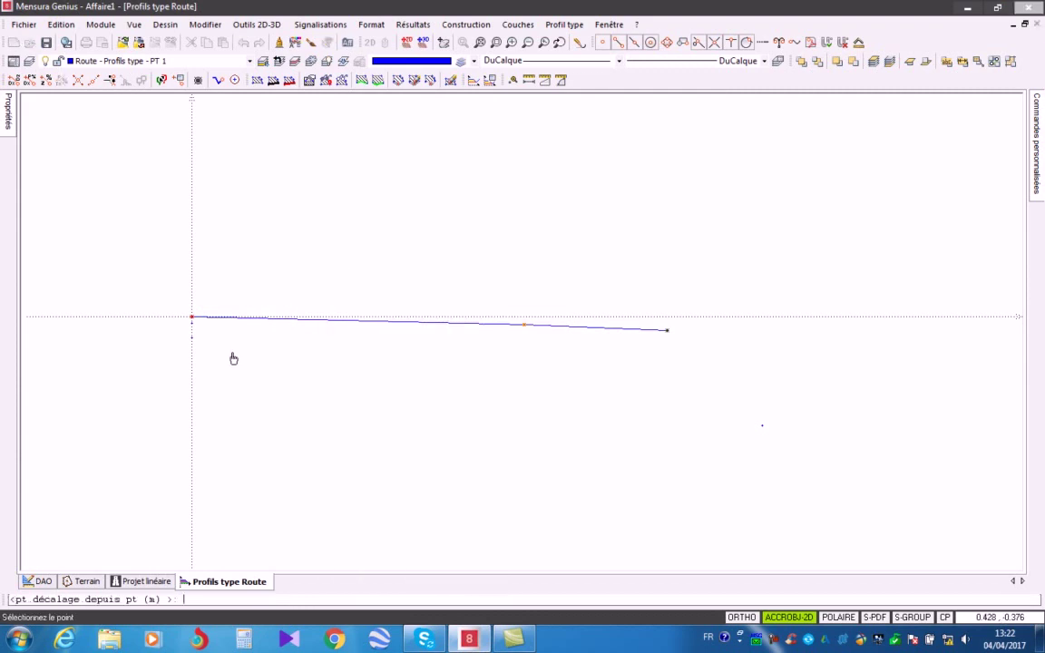
click(193, 343)
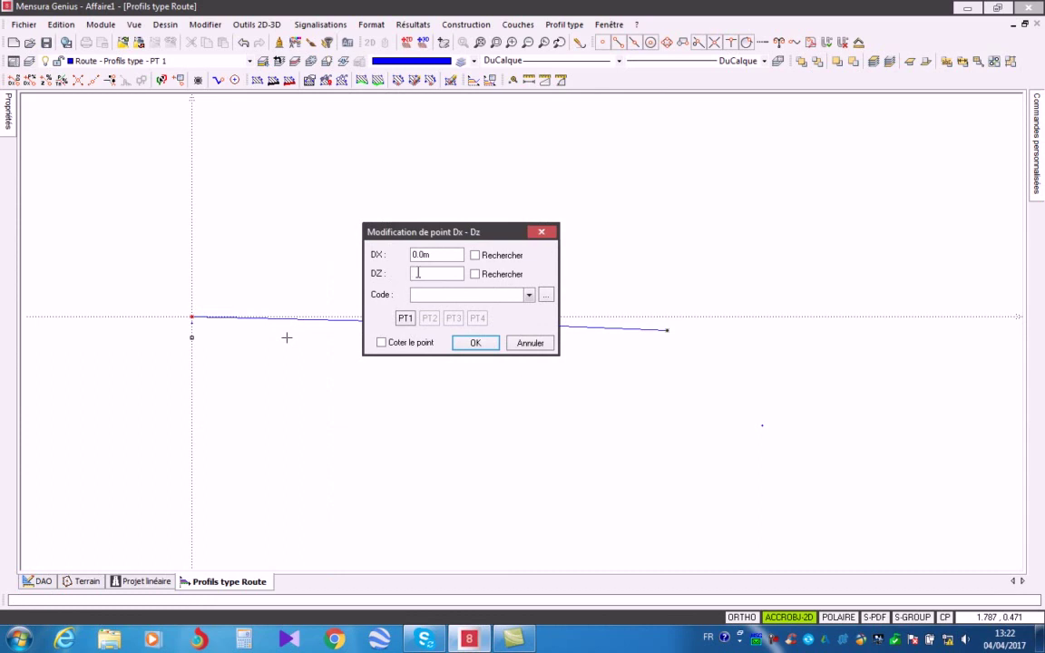
click(472, 343)
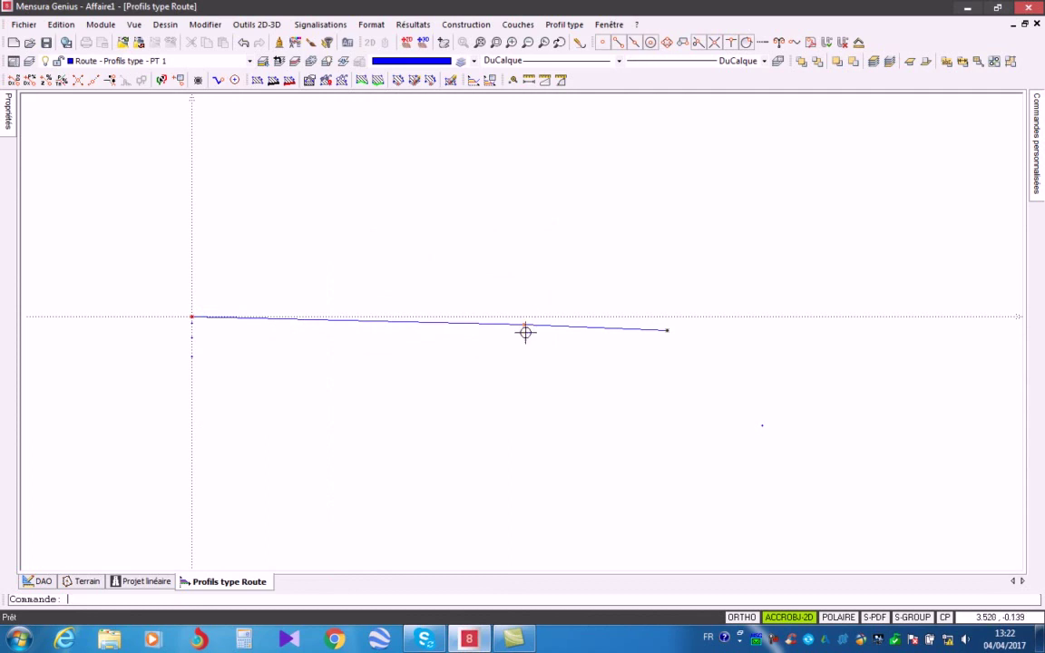
Step: Add a first layer point directly below the roadway edge with DX 0 m, placing it at Y -0.158
right_click(500, 246)
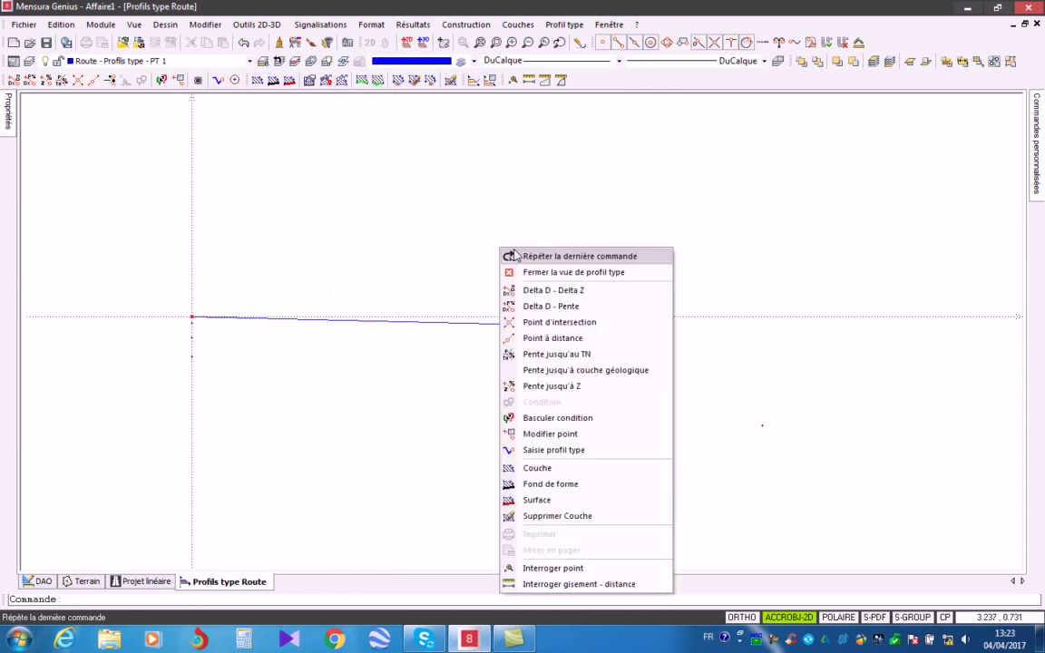
click(544, 255)
click(525, 324)
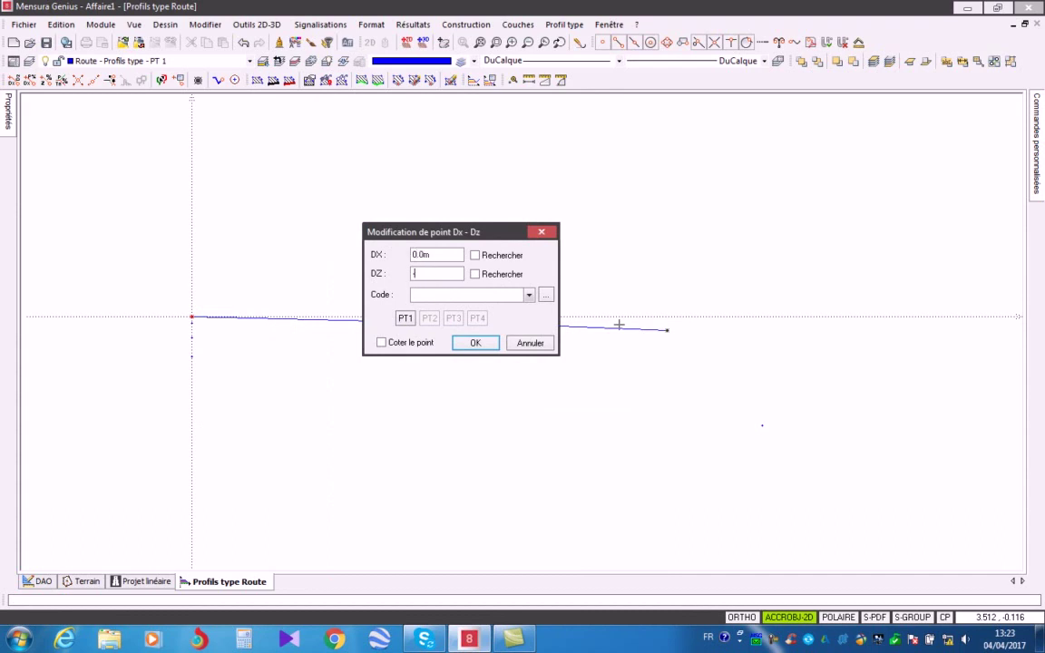
click(474, 343)
Step: Add a second layer point under the roadway edge, offset from the first by DX 0 and DZ -0.15 m
right_click(460, 247)
click(505, 253)
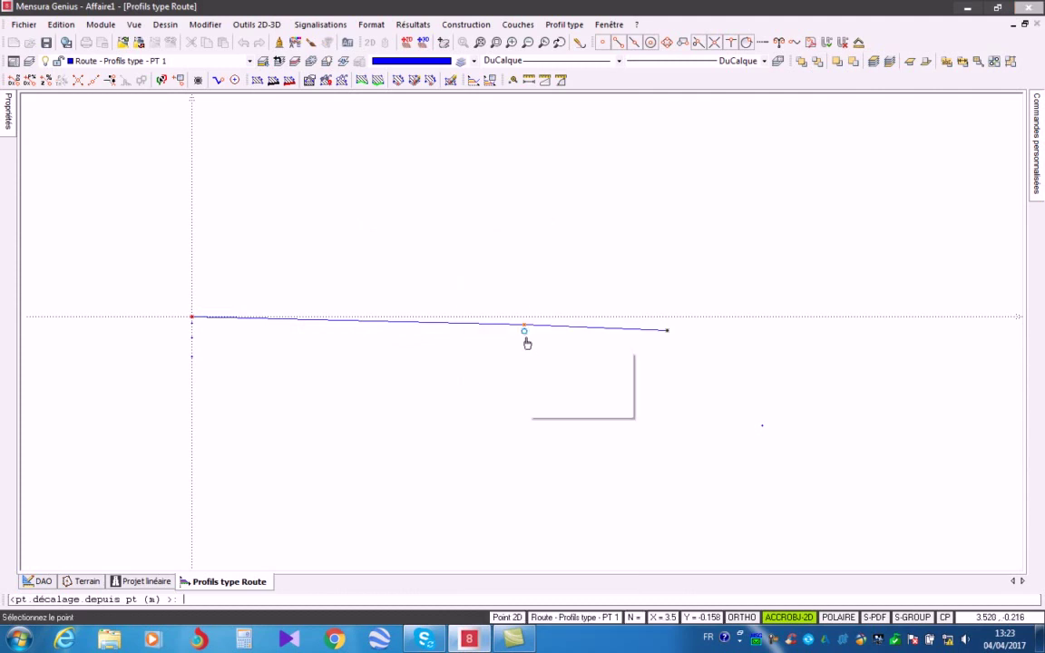
click(619, 330)
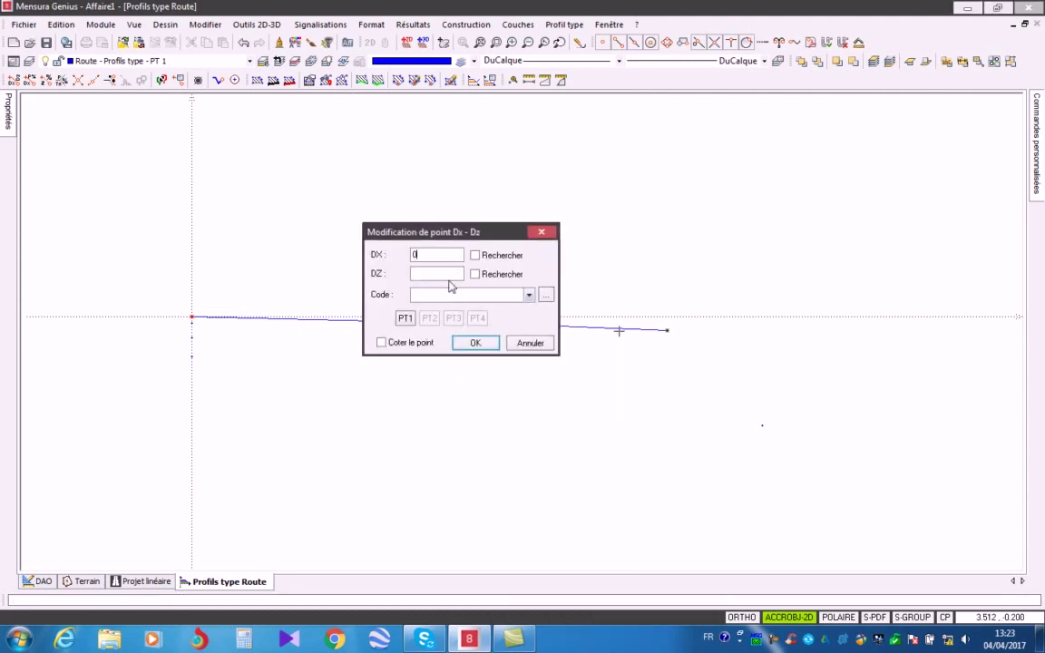
text(-0.15)
text(m)
click(474, 343)
Step: Add a third layer point vertically below the second one under the roadway edge
right_click(485, 252)
click(495, 260)
click(619, 345)
click(469, 343)
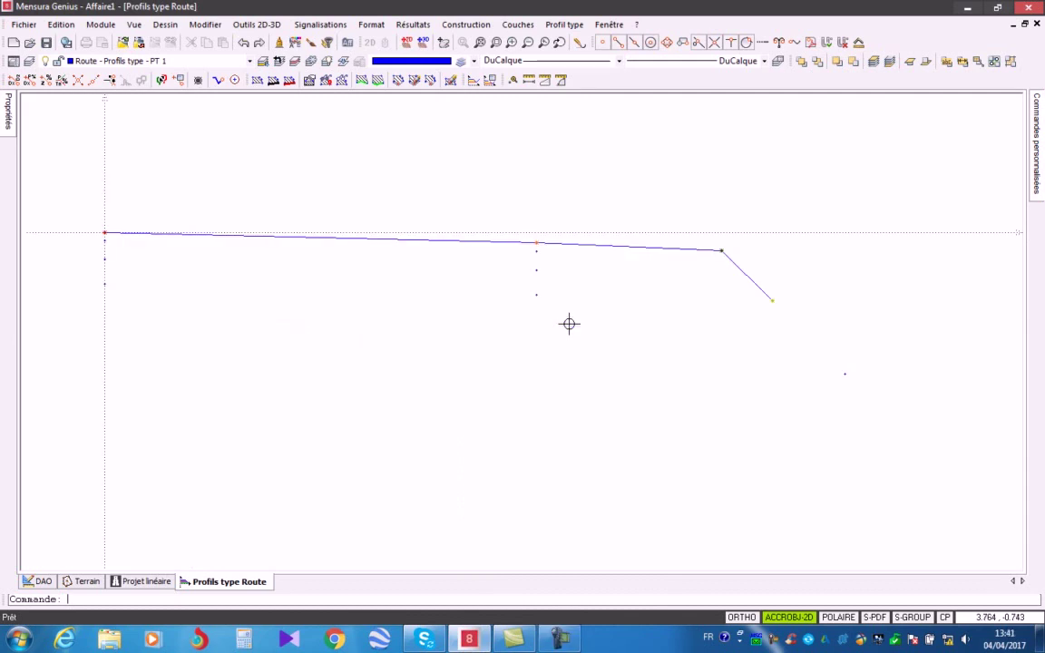
Step: Add a point at distance from the first layer point under the roadway edge, aligned with the first layer point under the axis
click(469, 25)
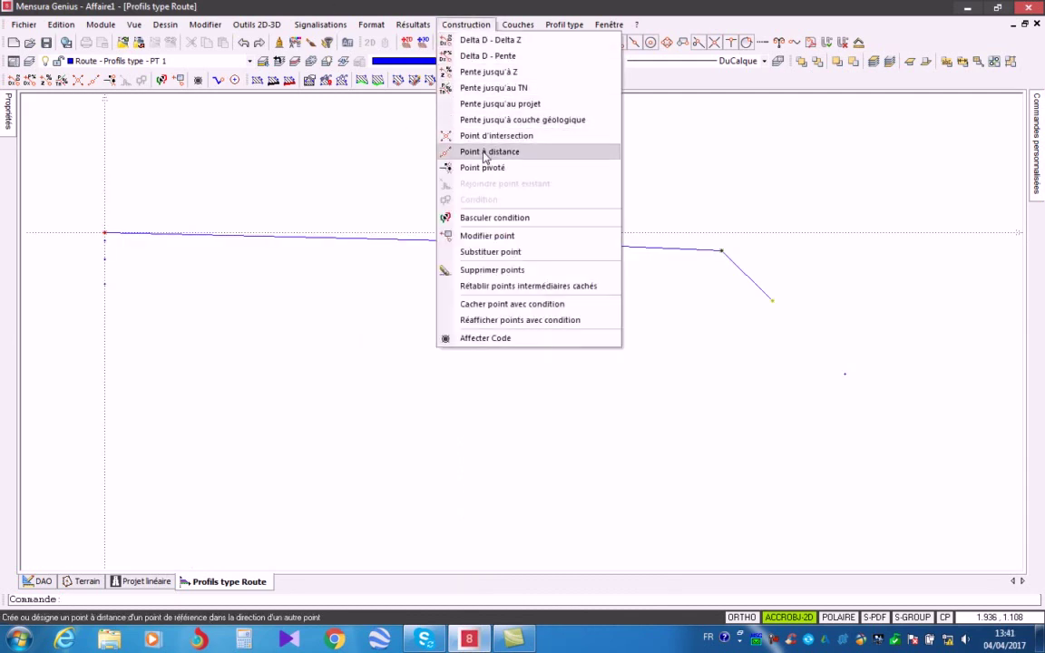
click(487, 152)
click(537, 250)
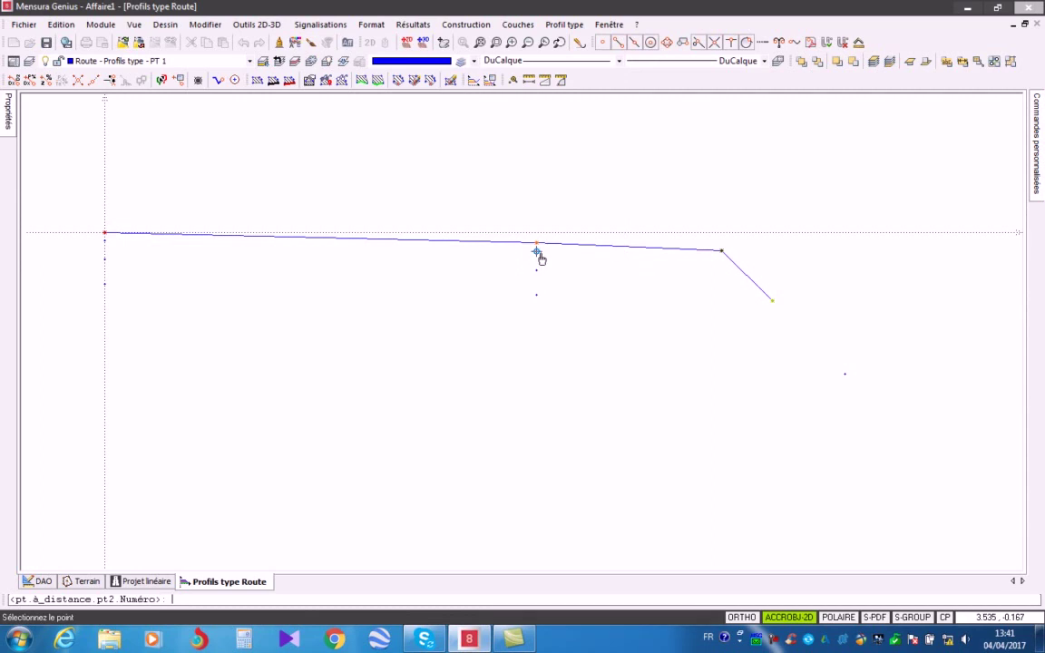
click(109, 248)
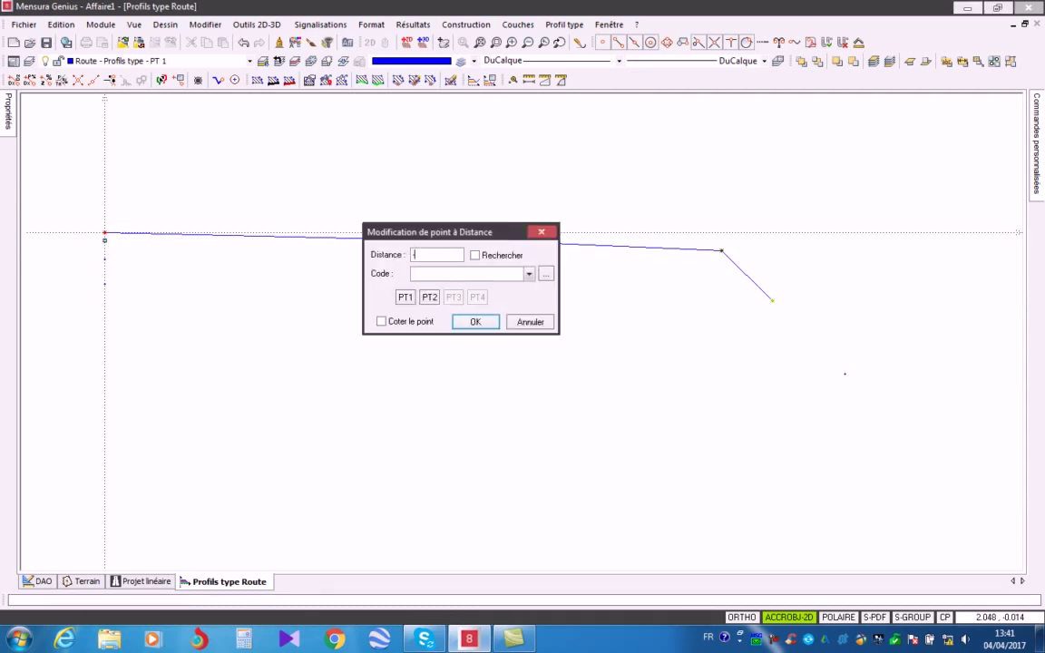
click(474, 322)
Step: Add a point at distance beyond the second layer point under the roadway edge, aligned with the second axis layer point
right_click(482, 200)
click(521, 202)
click(536, 270)
click(105, 260)
click(475, 322)
Step: Add an intersection point where the extended second layer line meets the slope beyond the shoulder
right_click(500, 176)
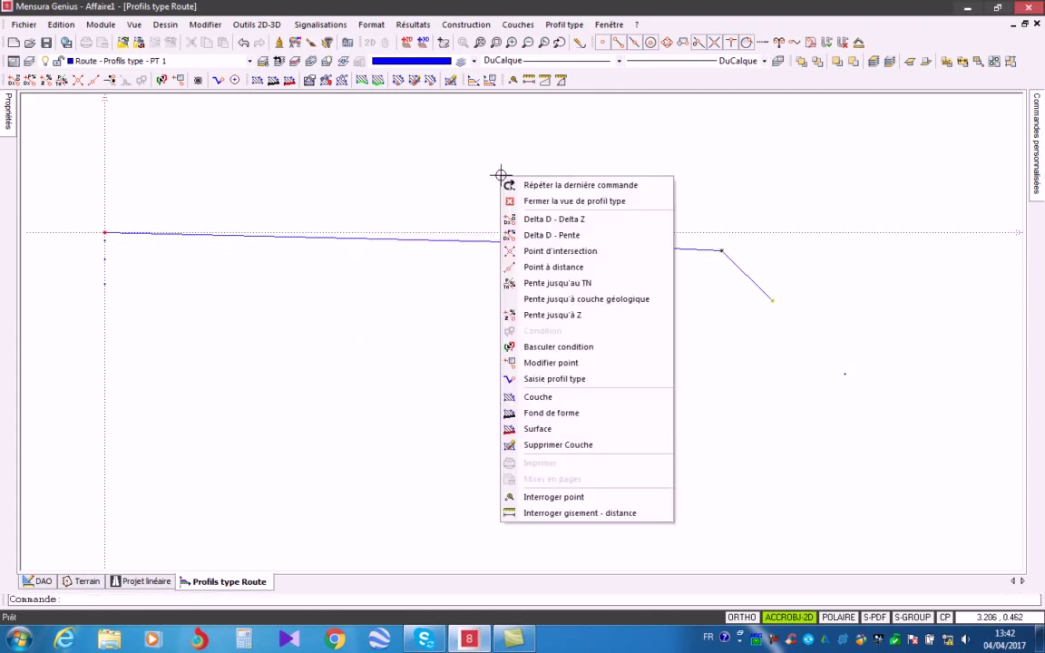
click(472, 24)
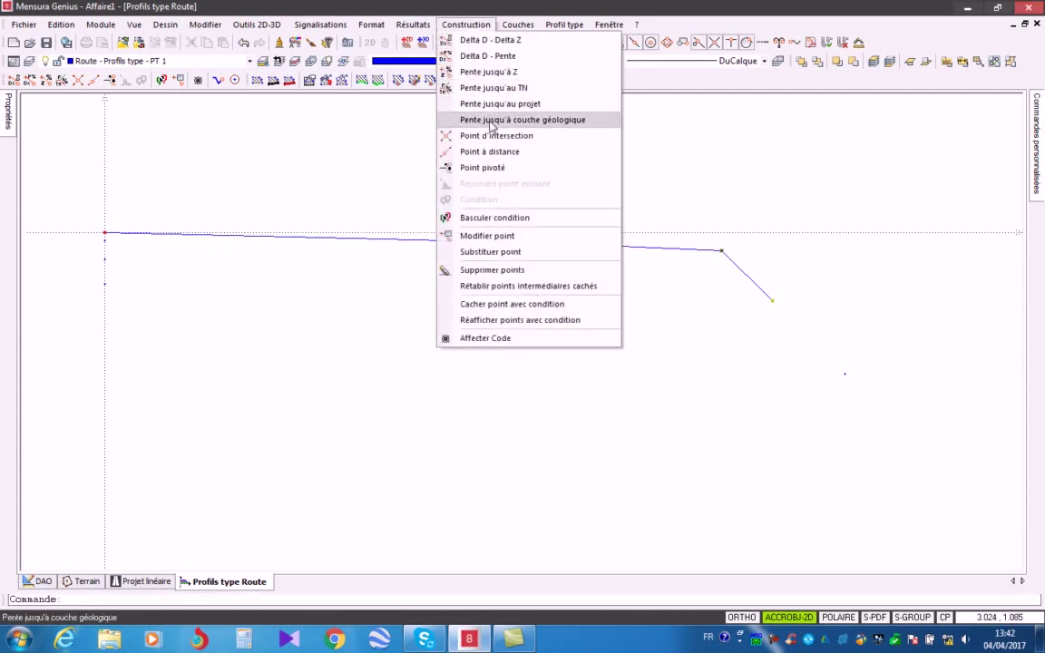
click(485, 135)
click(105, 260)
click(573, 270)
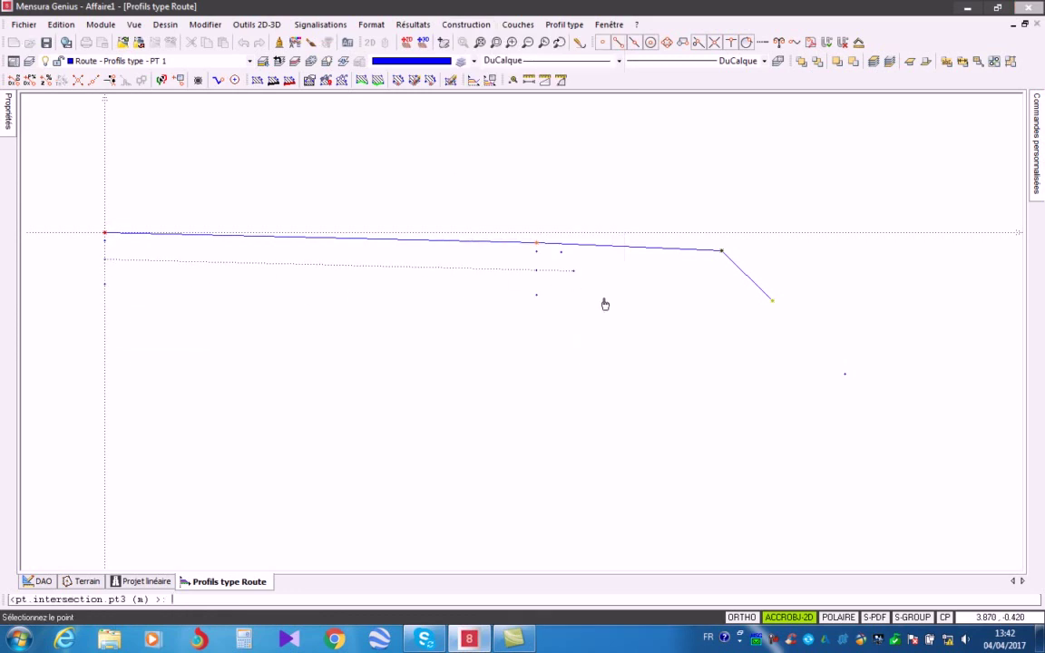
click(722, 250)
click(772, 300)
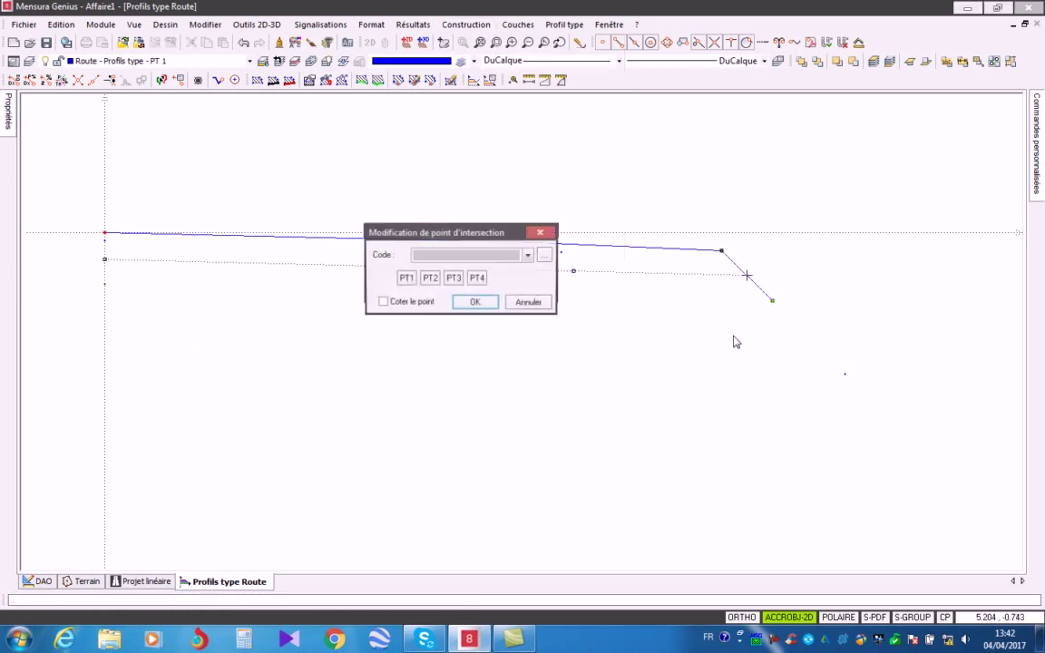
click(465, 303)
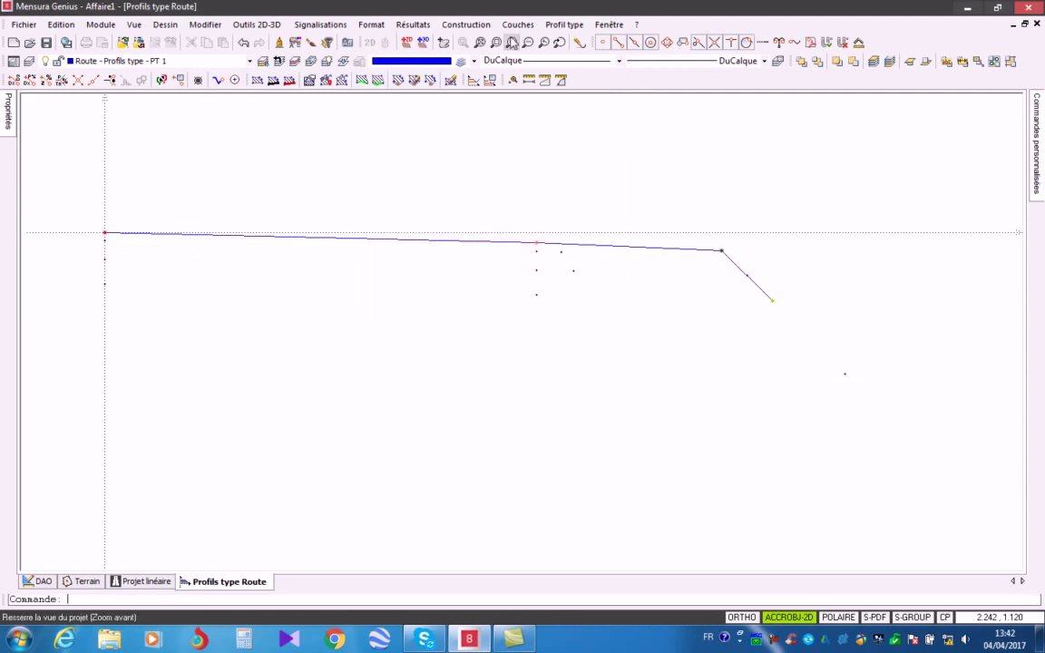
Step: Outline the top pavement layer between the roadway surface and the first layer points, from the axis to the roadway edge
click(517, 25)
click(536, 38)
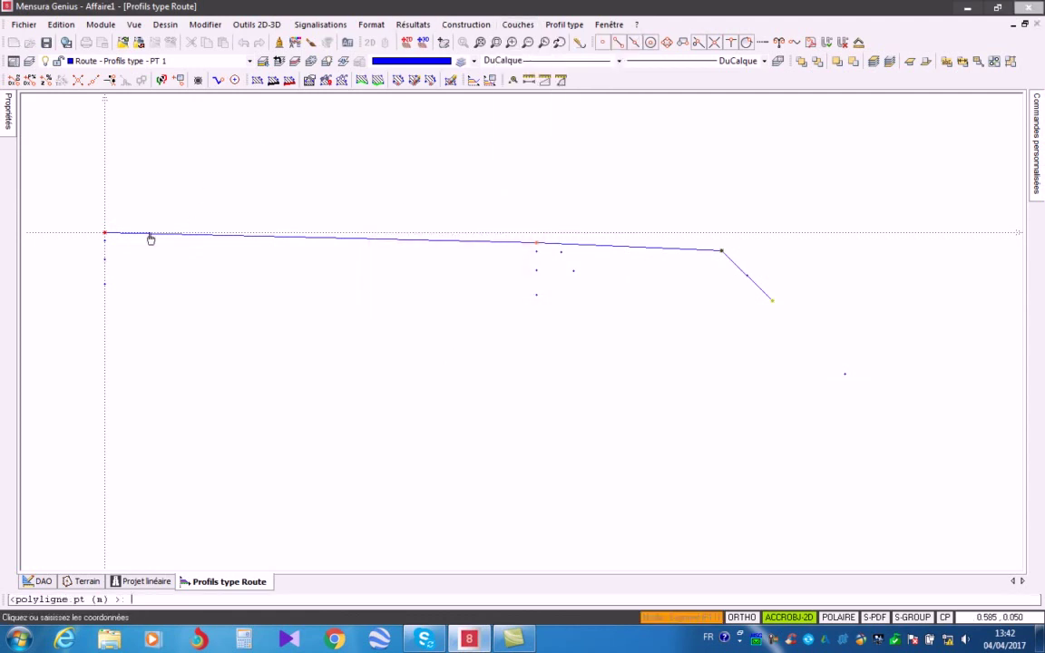
click(103, 235)
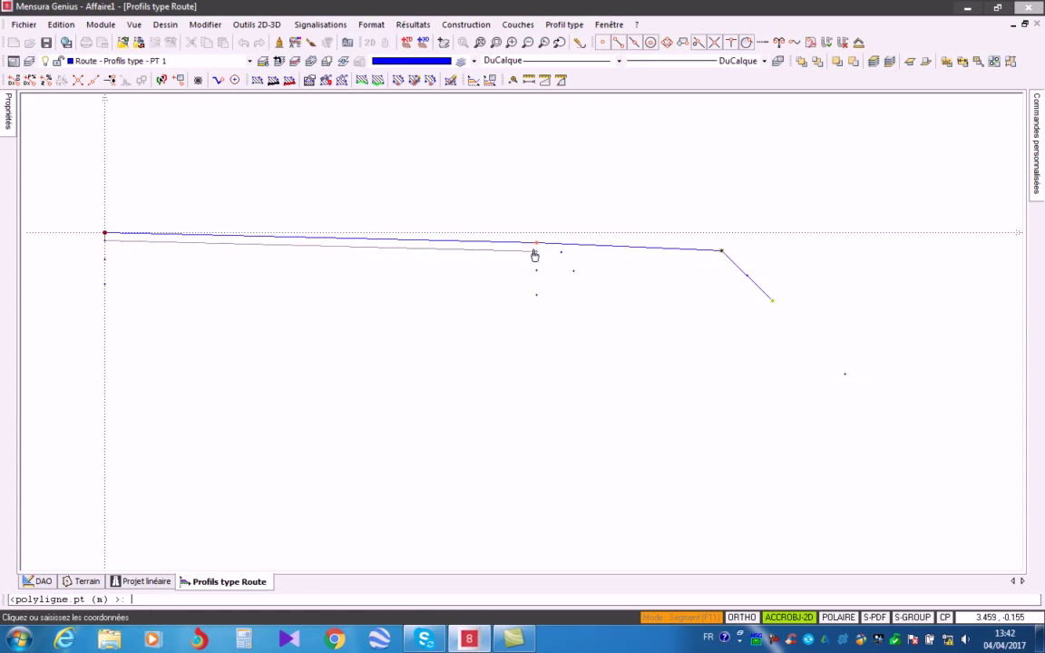
right_click(504, 207)
click(520, 214)
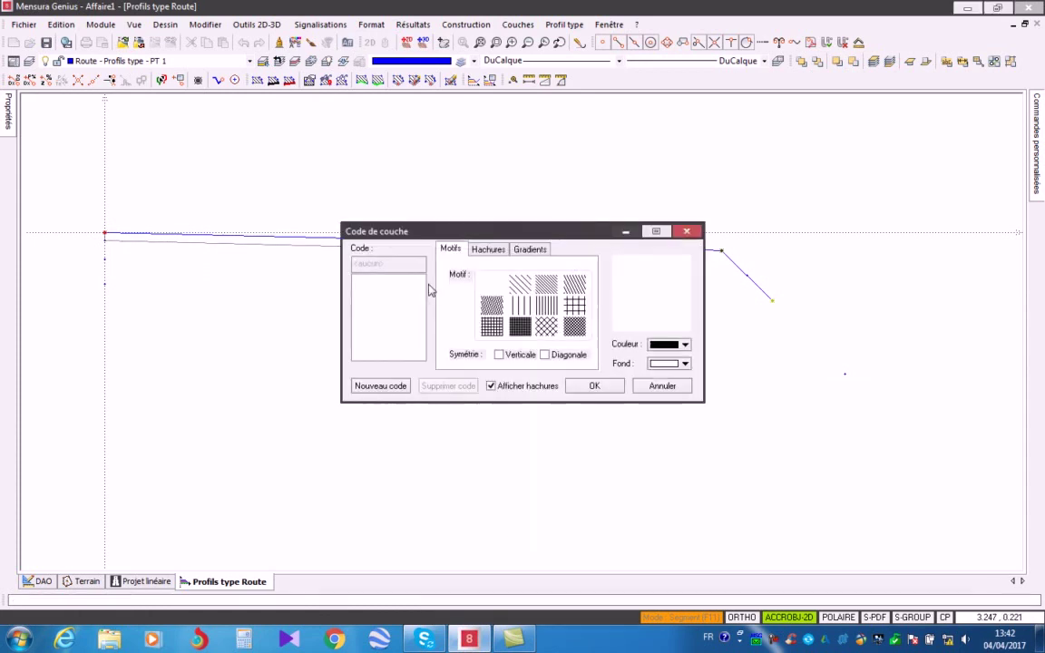
Step: Create layer code B-B with a wide diagonal hatch in brown on a transparent background and assign it to the top layer
click(380, 386)
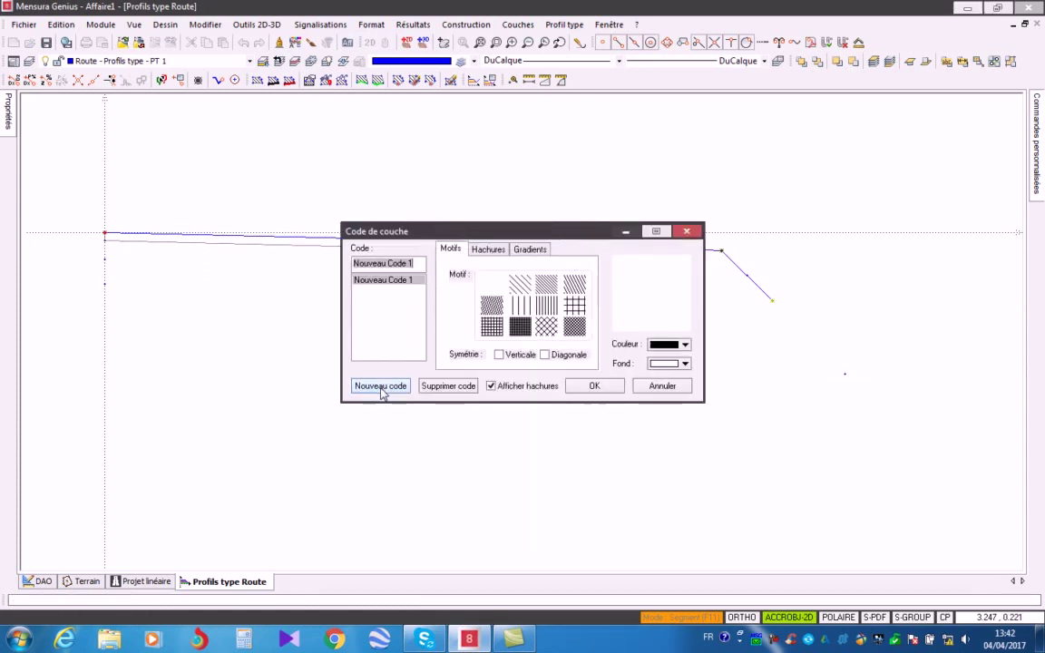
text(B-B)
click(525, 287)
click(679, 345)
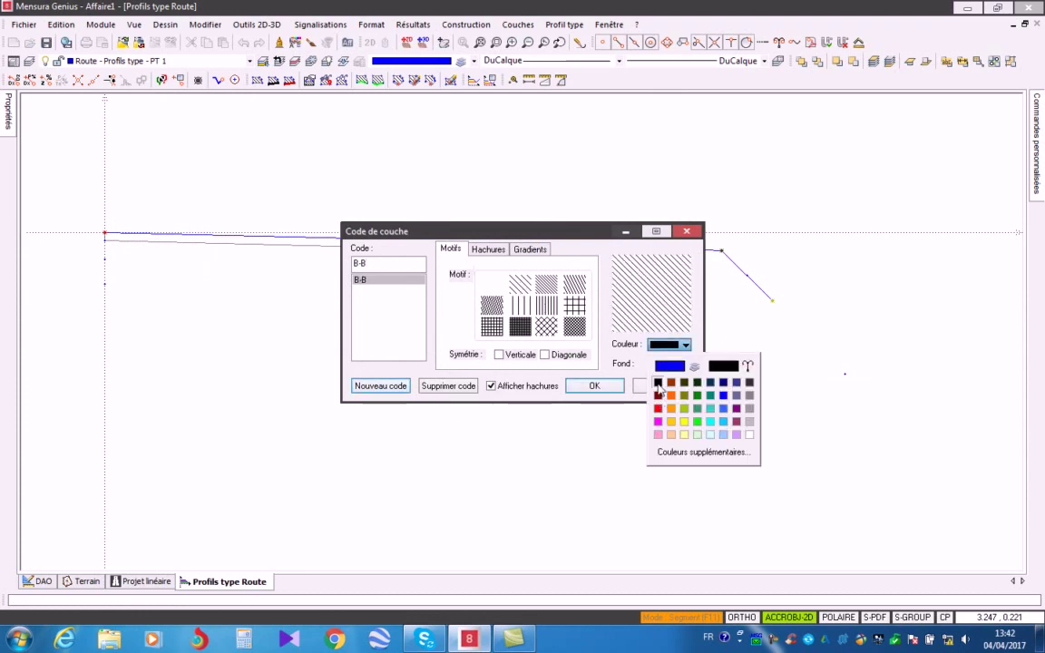
click(671, 389)
click(669, 364)
click(658, 410)
click(594, 385)
Step: Outline the second pavement layer between the first and second layer points, from the axis to the widened outer points
right_click(496, 186)
click(508, 196)
click(106, 261)
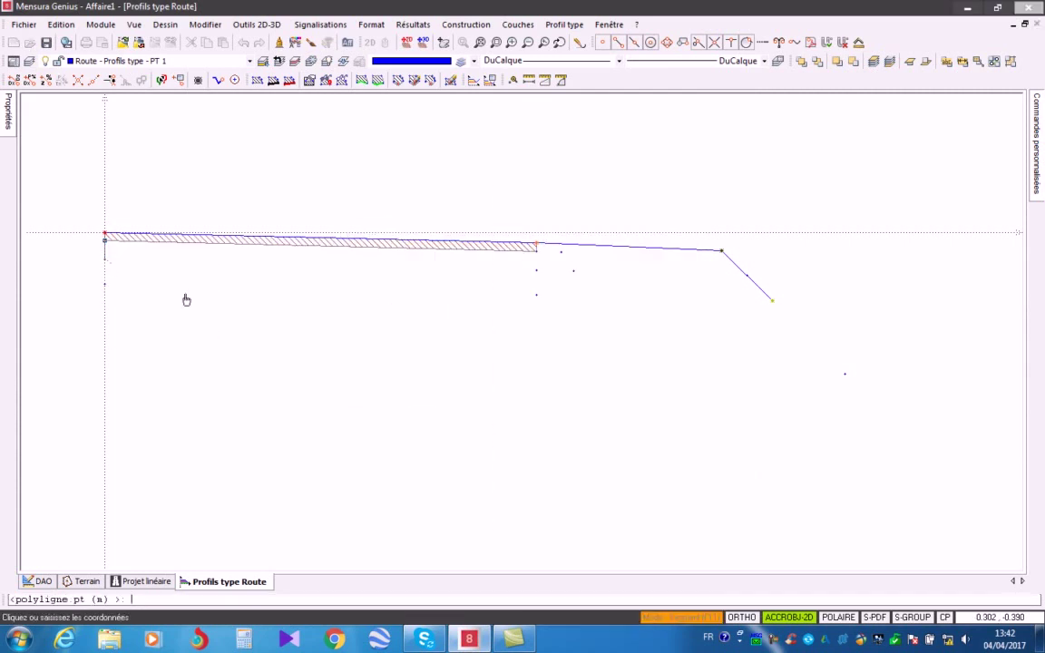
click(564, 270)
right_click(536, 215)
click(546, 215)
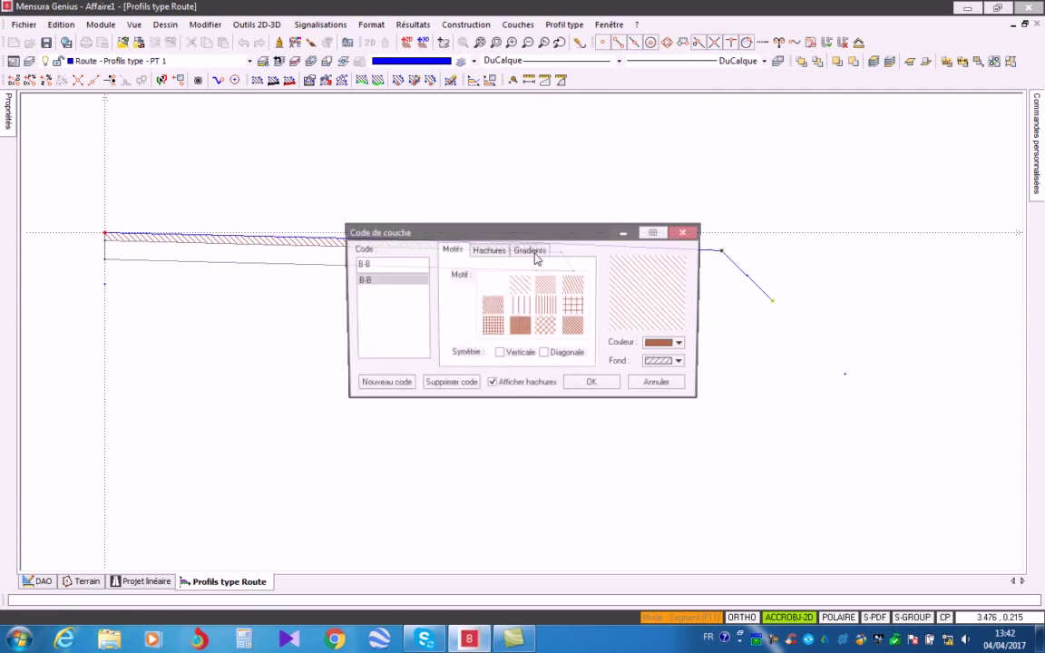
Step: Create layer code C-B with a diagonal crosshatch in olive on a transparent background and assign it to the second layer
click(382, 388)
text(C)
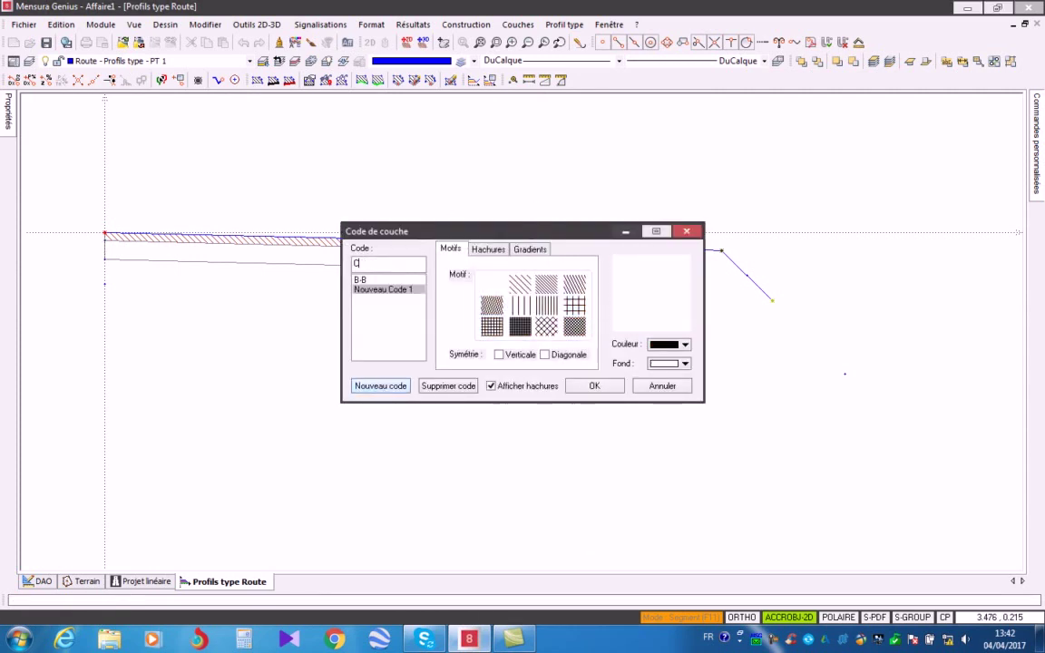
click(552, 332)
click(653, 347)
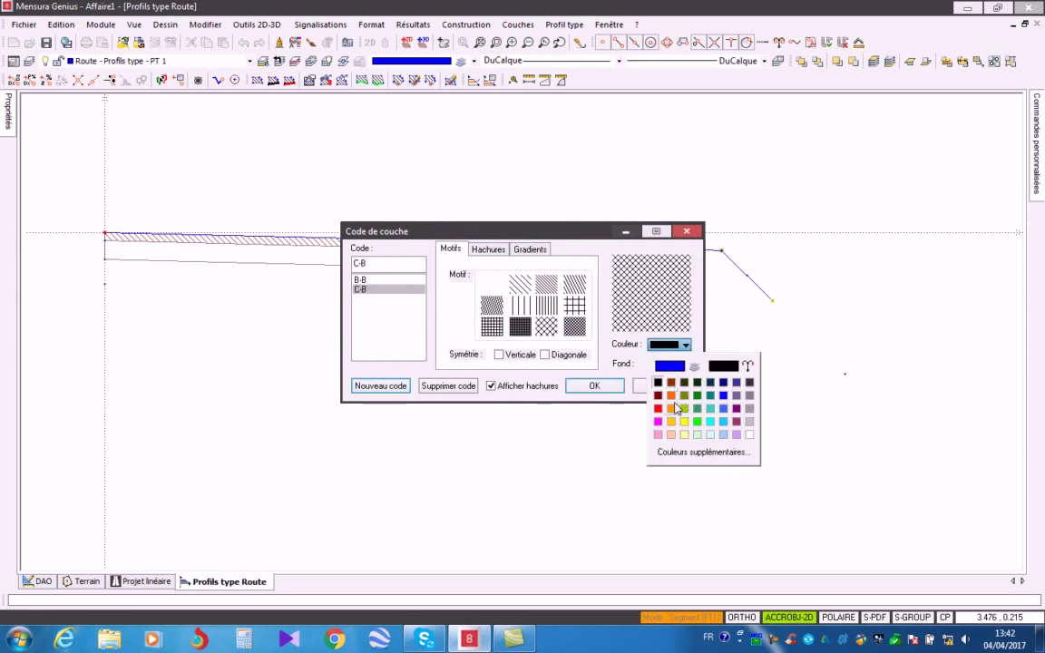
click(684, 397)
click(667, 365)
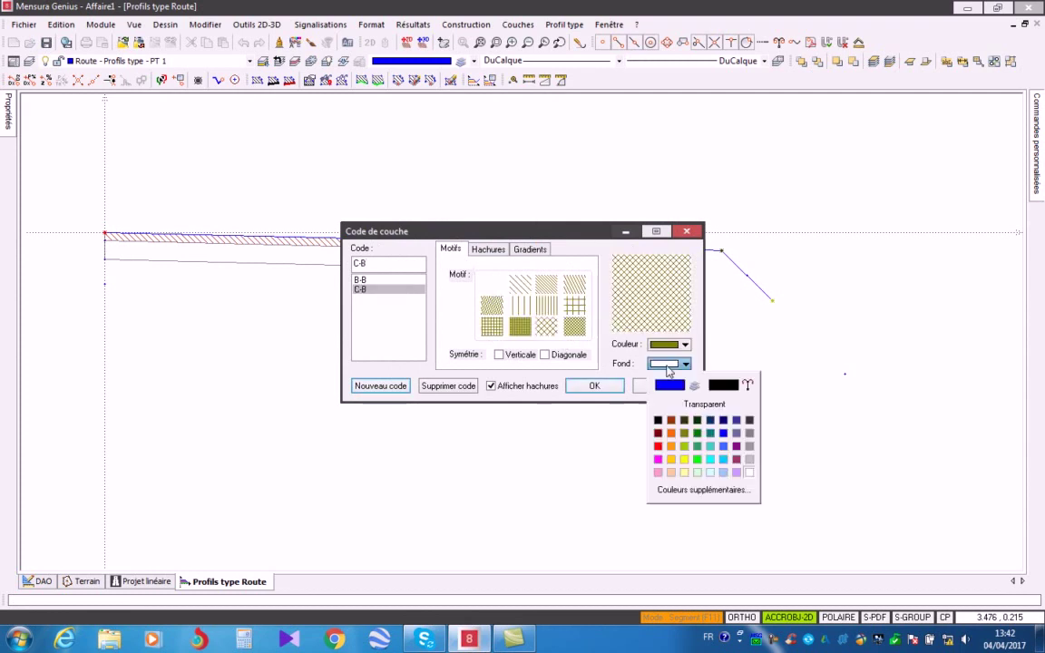
click(679, 408)
click(601, 382)
right_click(464, 165)
click(520, 208)
click(105, 284)
click(764, 300)
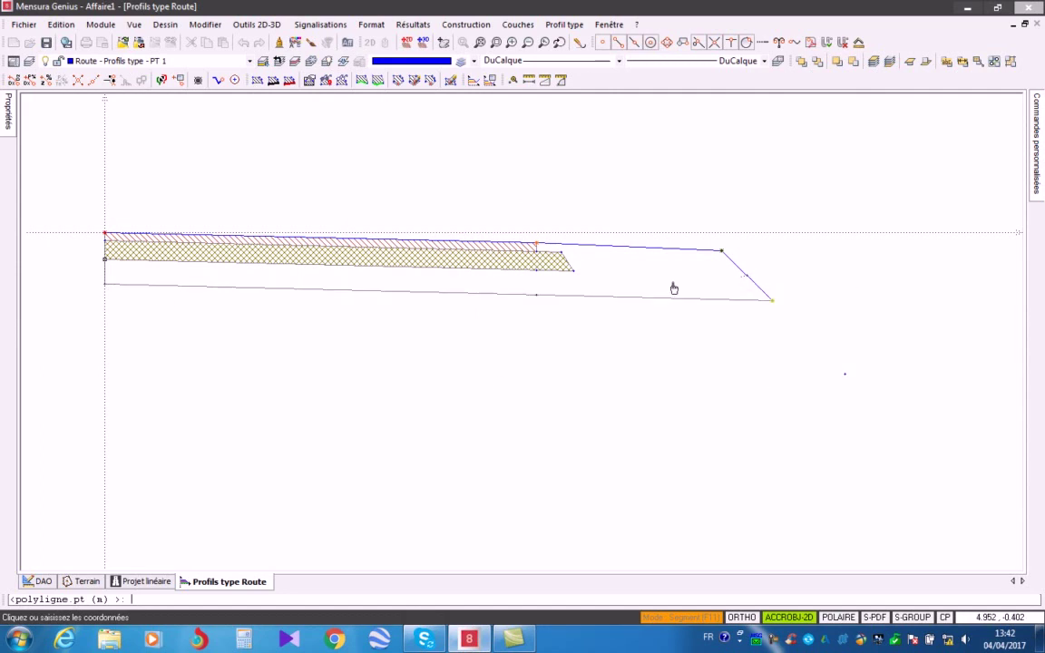
right_click(557, 185)
click(585, 192)
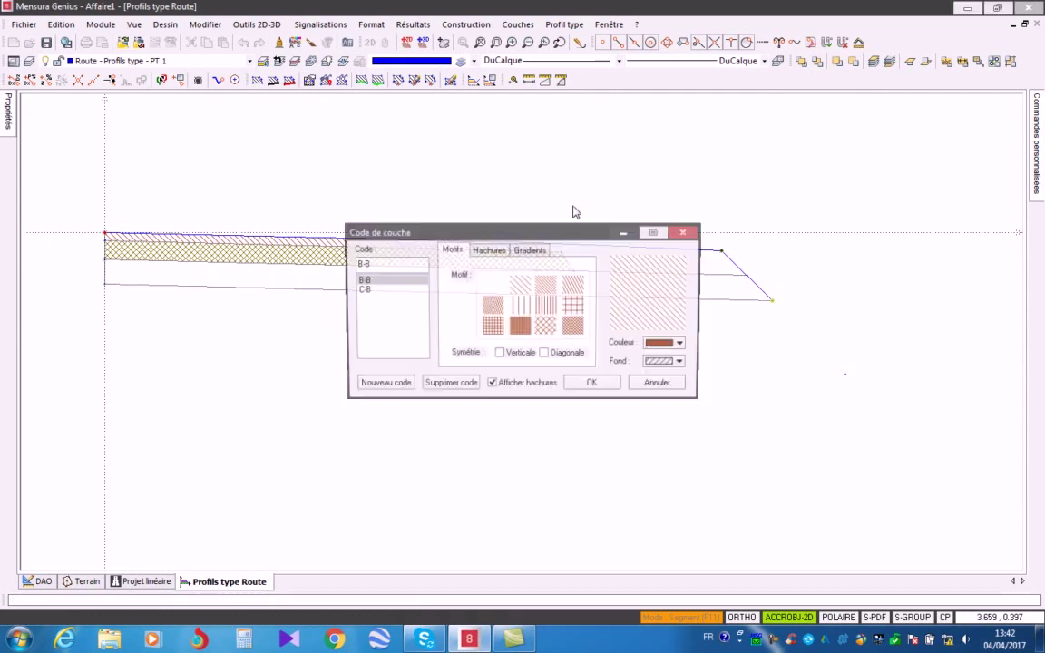
click(575, 285)
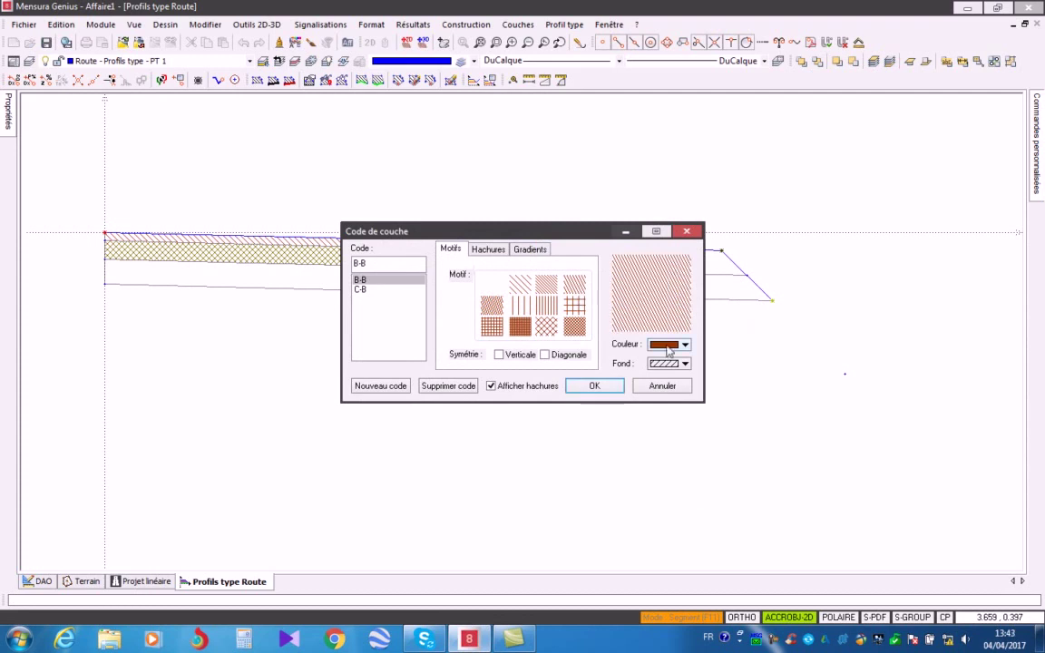
click(683, 345)
click(729, 396)
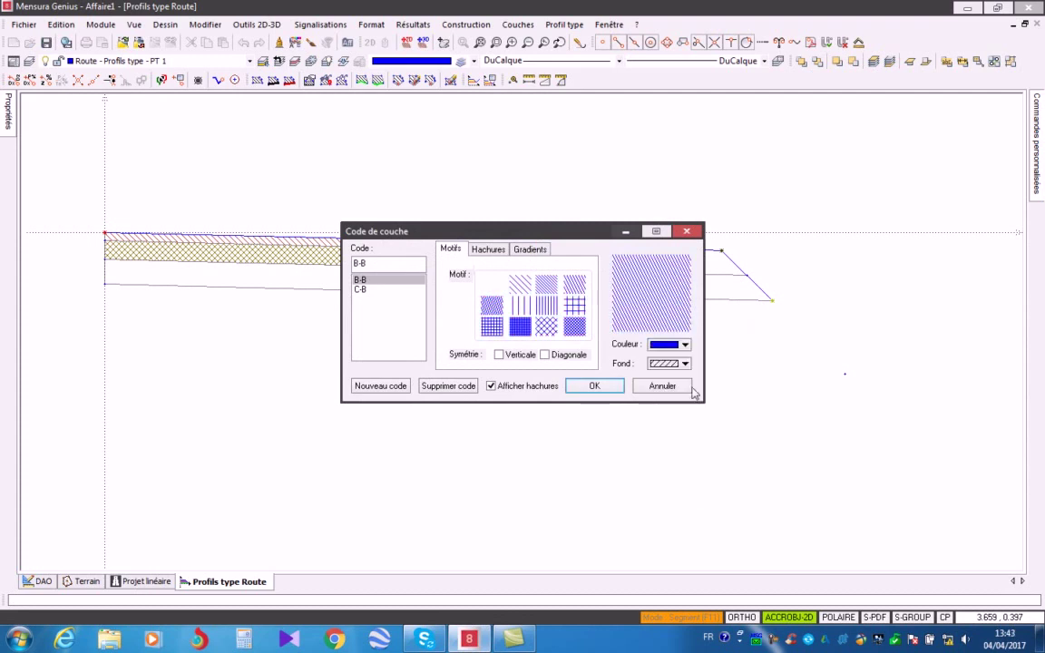
click(669, 364)
click(669, 366)
click(669, 390)
Step: Outline the third pavement layer below the second one, from the axis to the foot of the slope
right_click(542, 203)
click(560, 212)
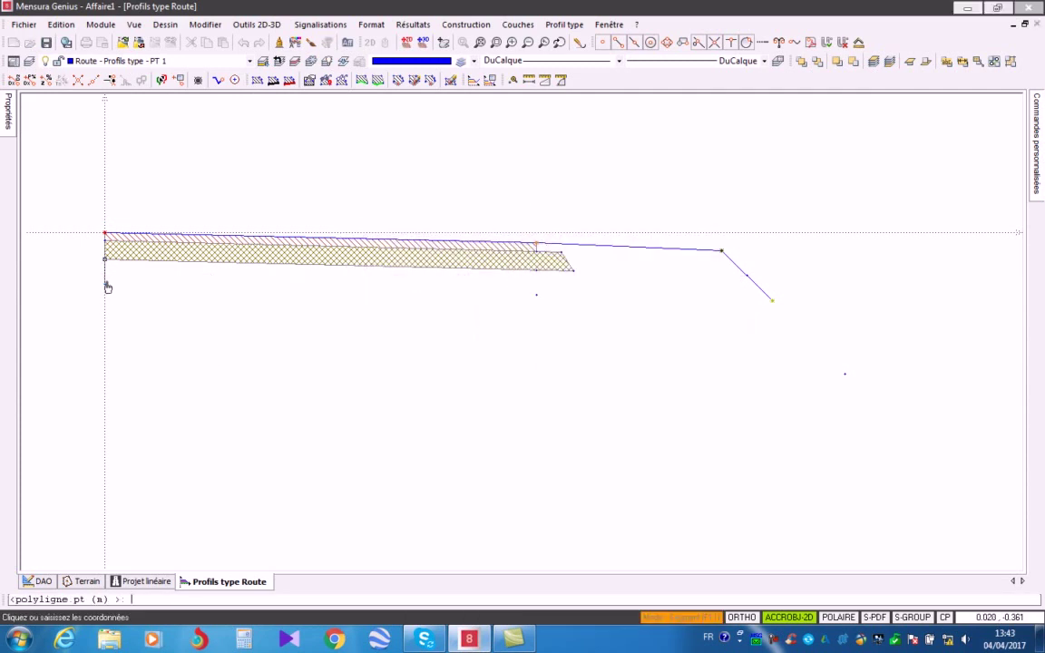
click(763, 299)
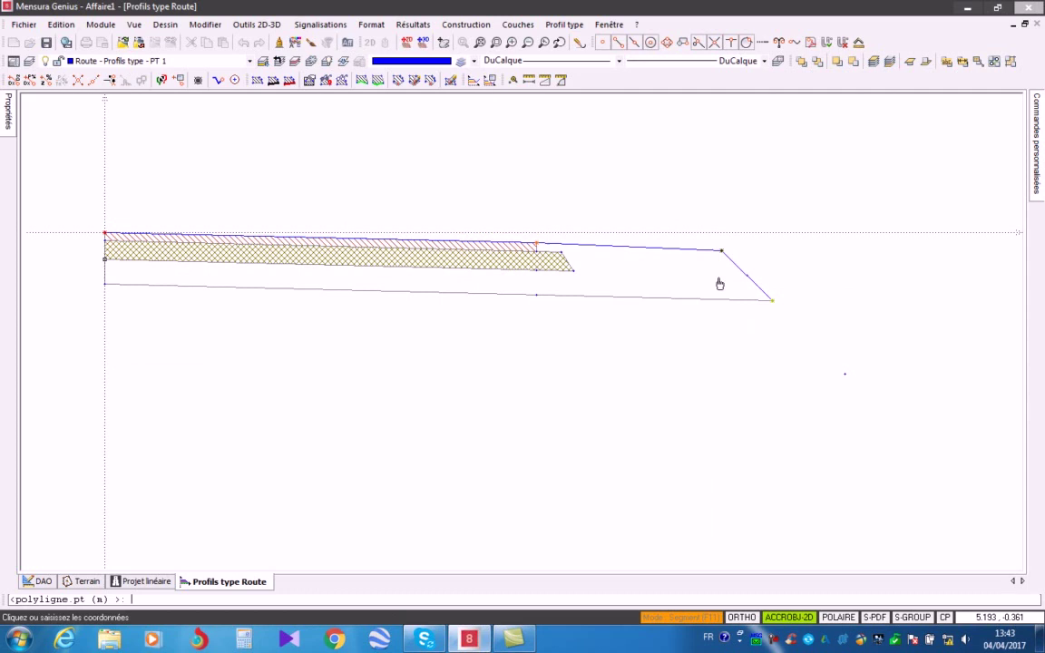
right_click(581, 210)
click(601, 218)
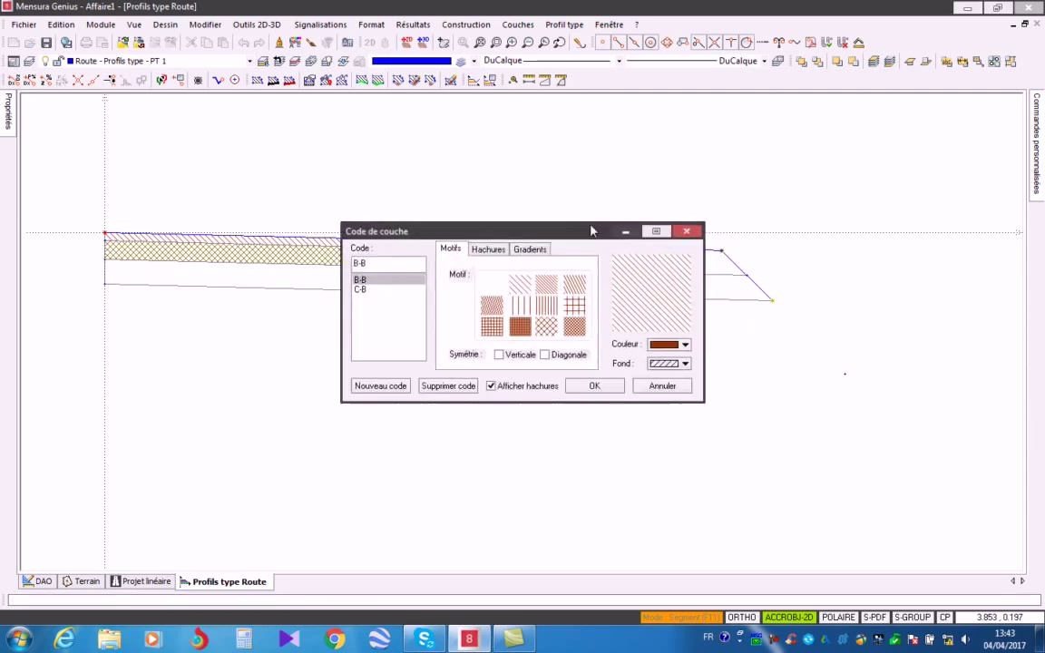
Step: Create layer code C-F with a dense diagonal crosshatch in blue on a transparent background and assign it to the third layer
click(382, 386)
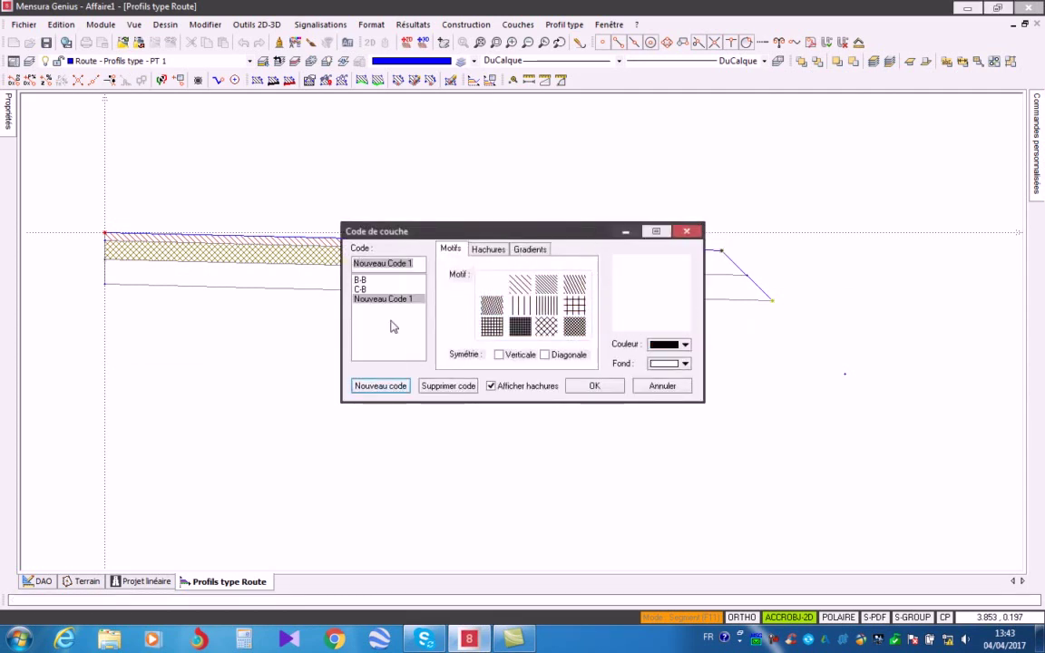
text(C-F)
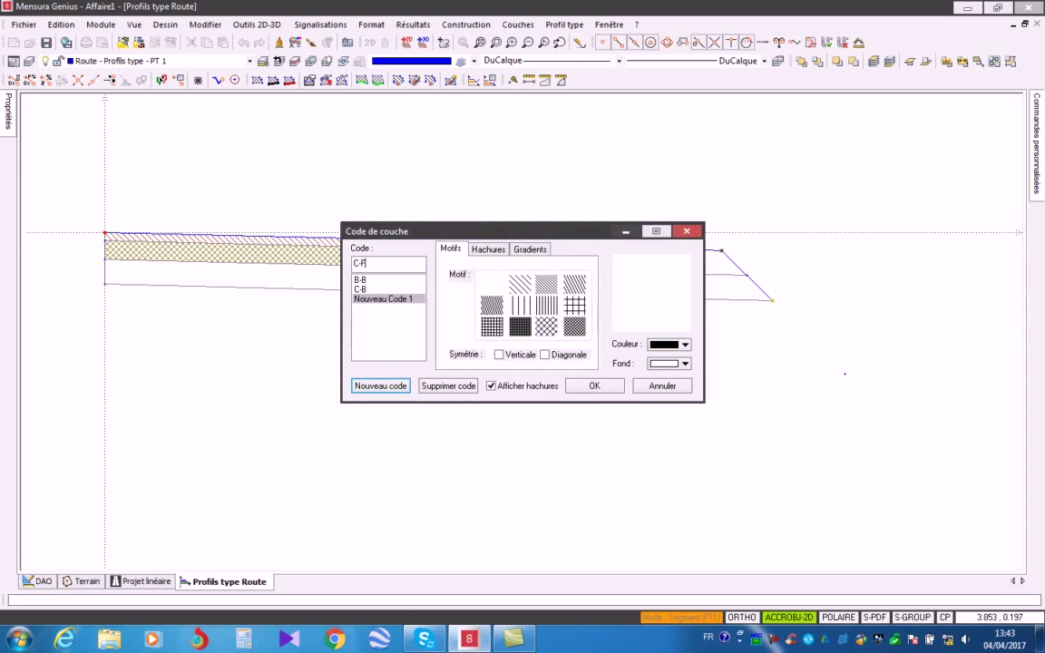
click(579, 329)
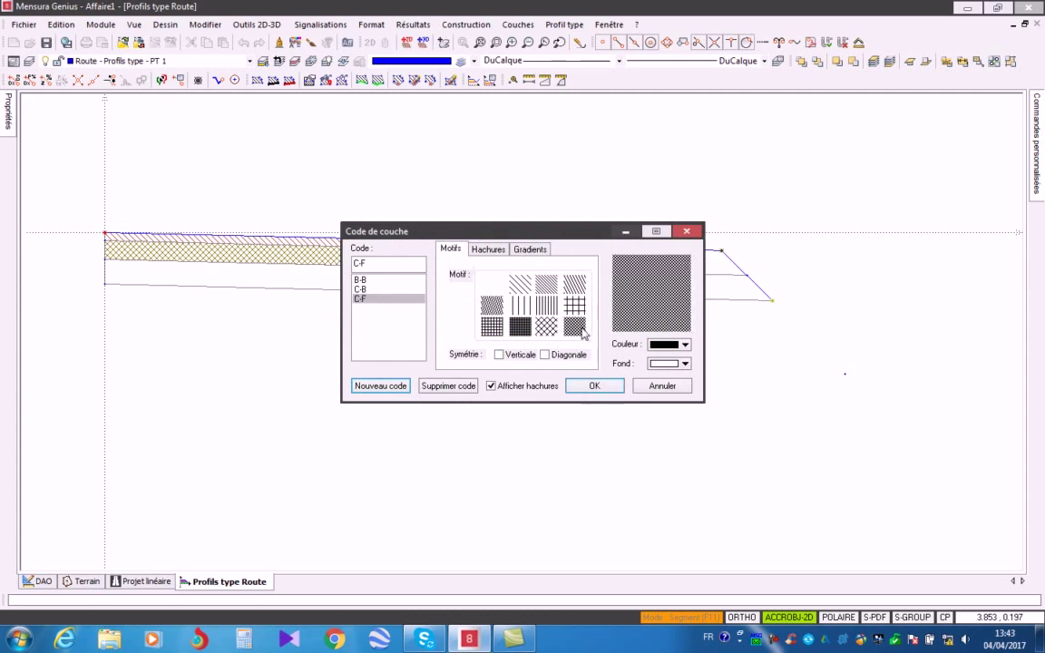
click(667, 346)
click(726, 401)
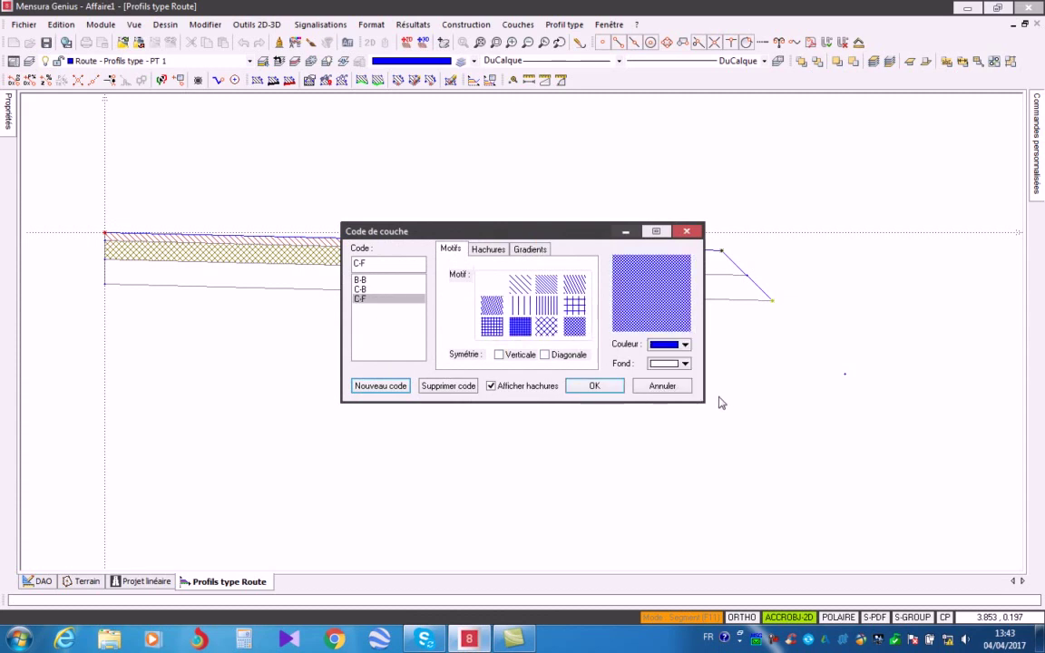
click(676, 364)
click(687, 402)
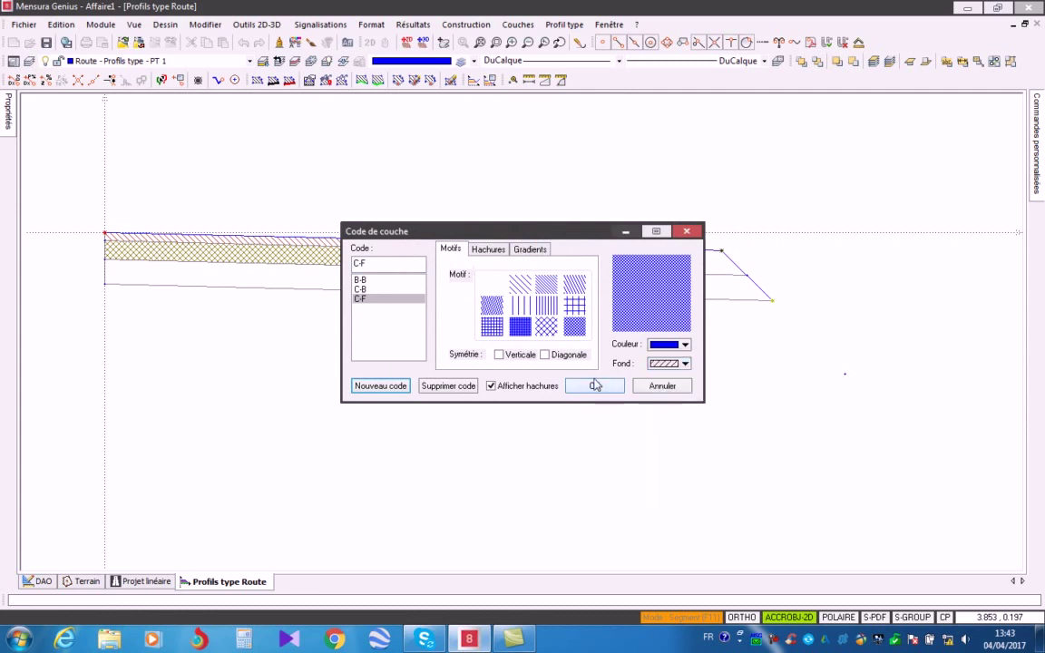
click(595, 386)
Step: Add a condition point offset from the foot of the slope, with DX 1.5 m and DZ 0.0 m
mouse_move(522, 212)
middle_down()
mouse_move(683, 257)
mouse_move(626, 251)
middle_up()
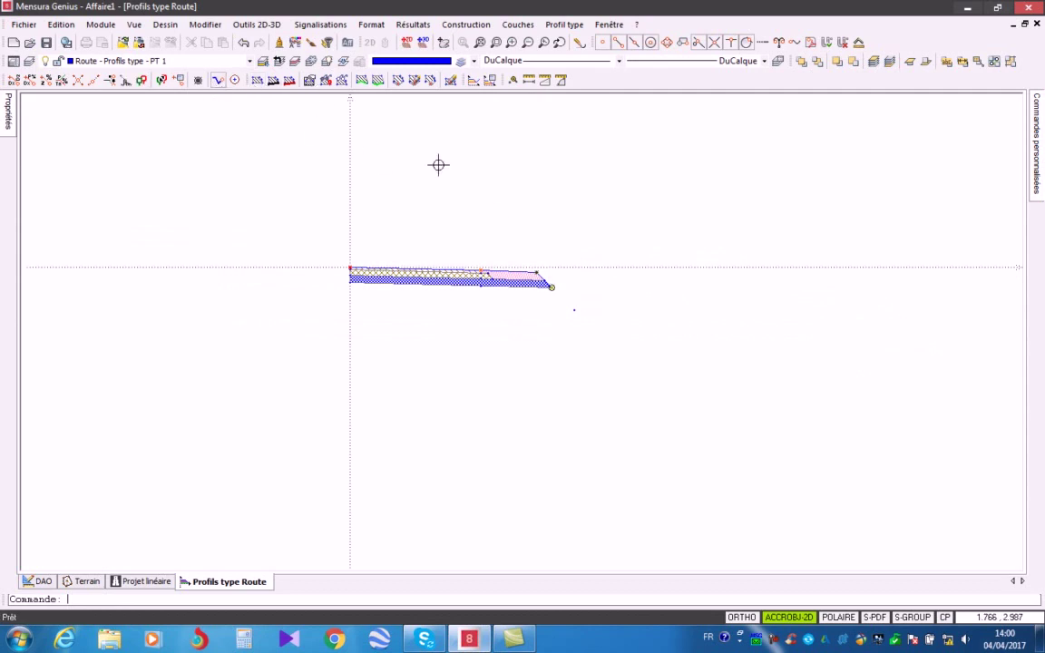
middle_drag(439, 163, 380, 177)
click(464, 25)
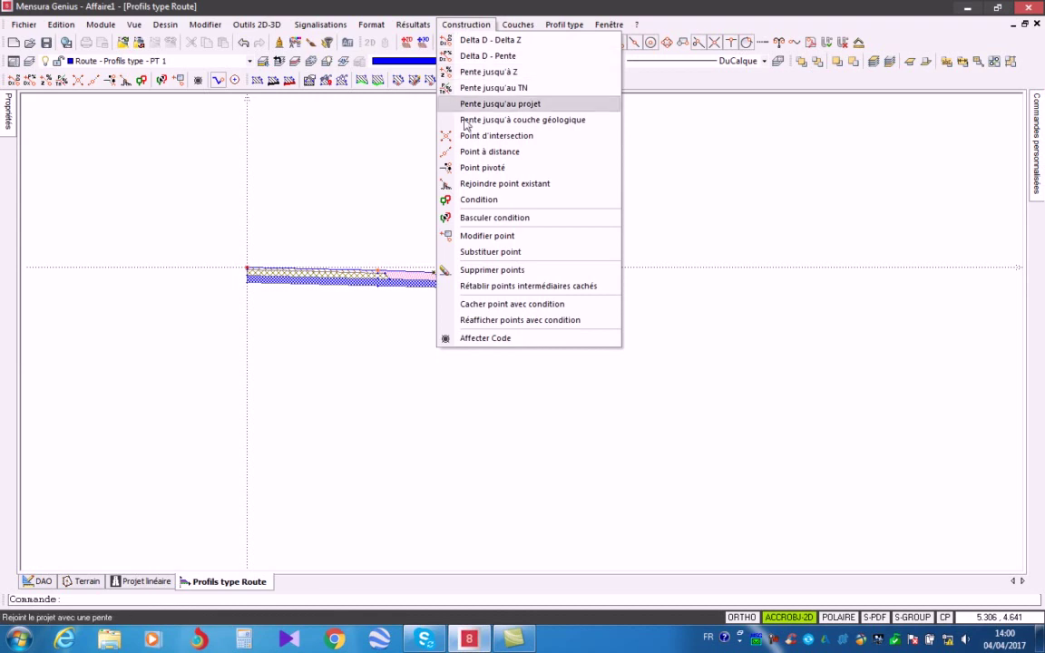
click(468, 199)
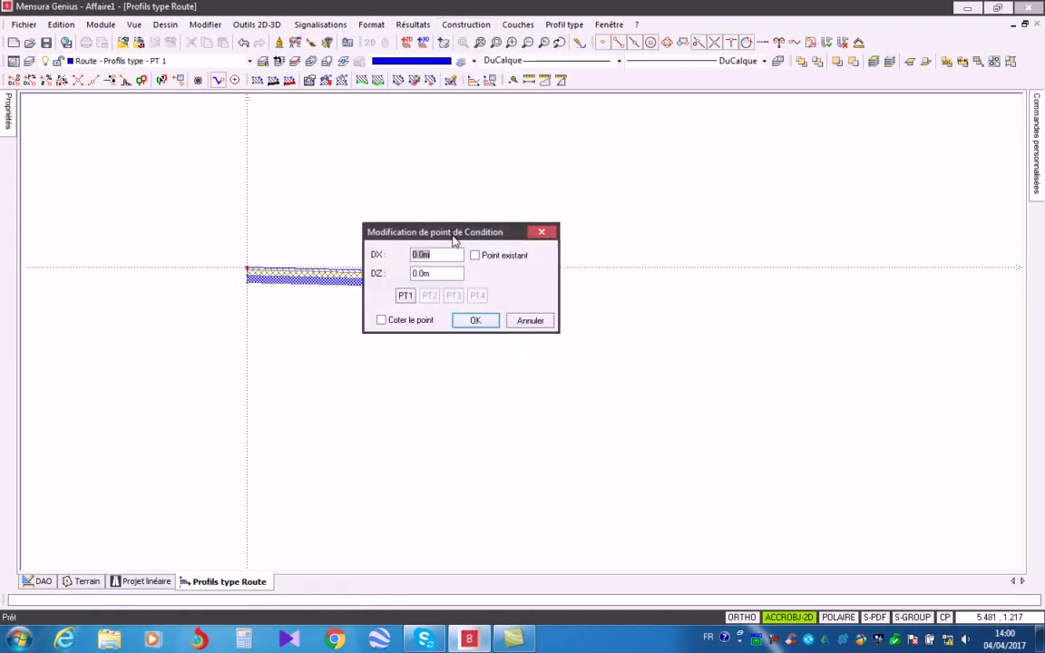
drag(405, 232, 464, 98)
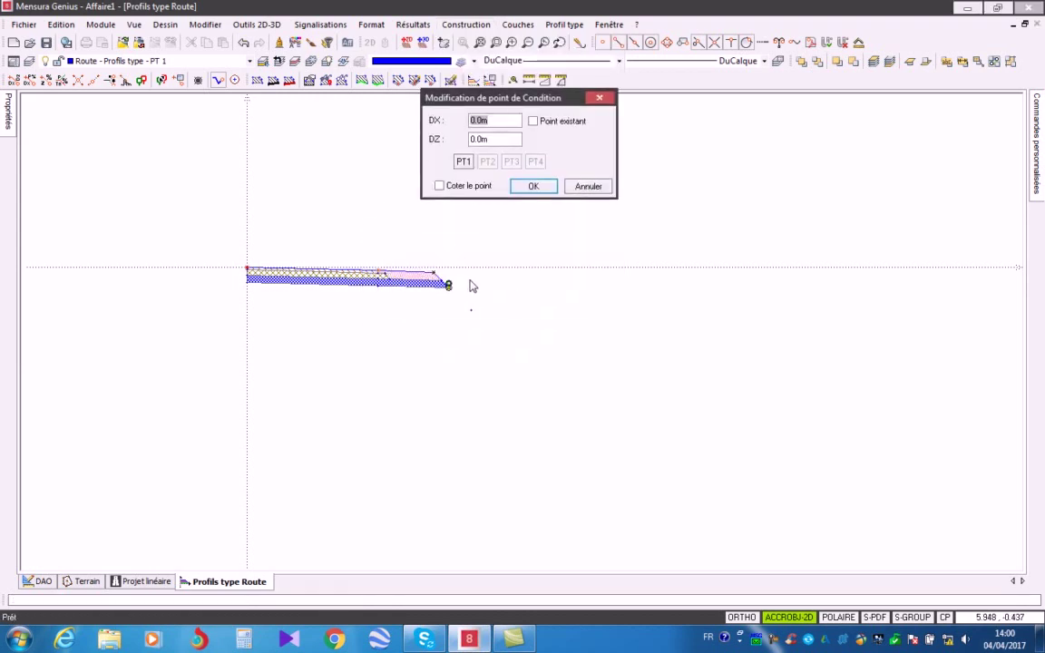
scroll(476, 300, up, 5)
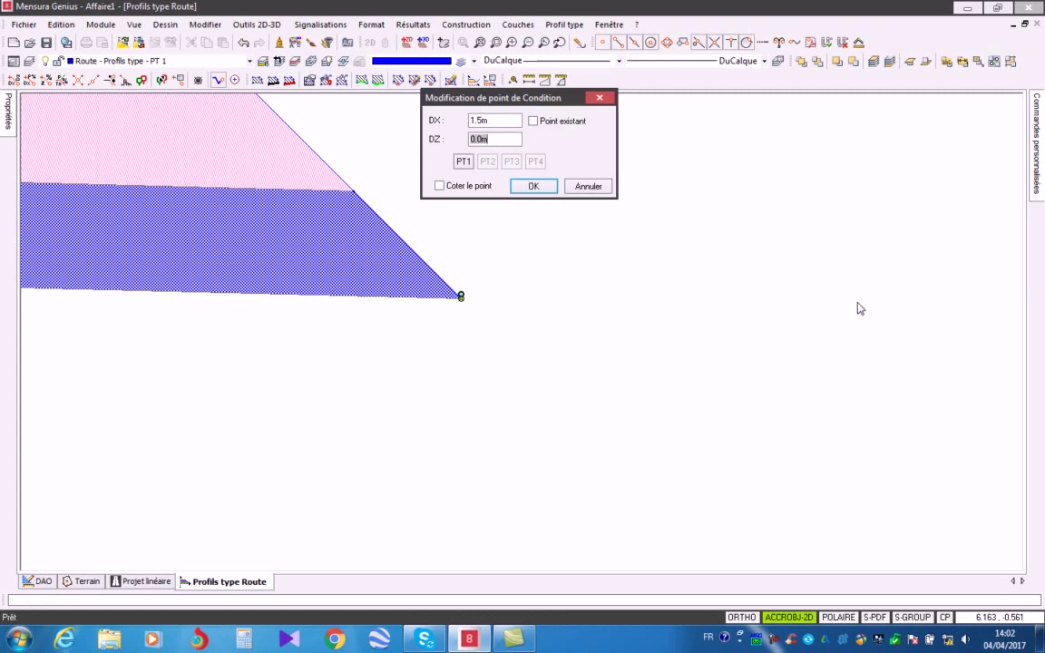
click(534, 187)
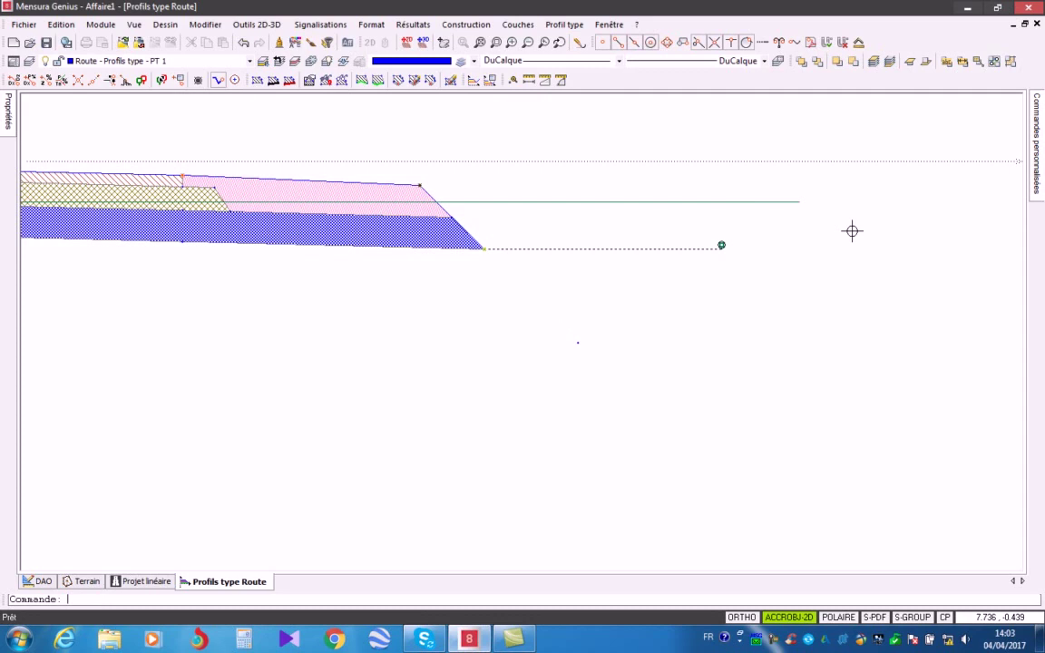
Step: Add a Delta D - Delta Z ditch point from the slope foot at DX 0.5 m, DZ -0.5, coded Fossé with platform restitution enabled
click(464, 25)
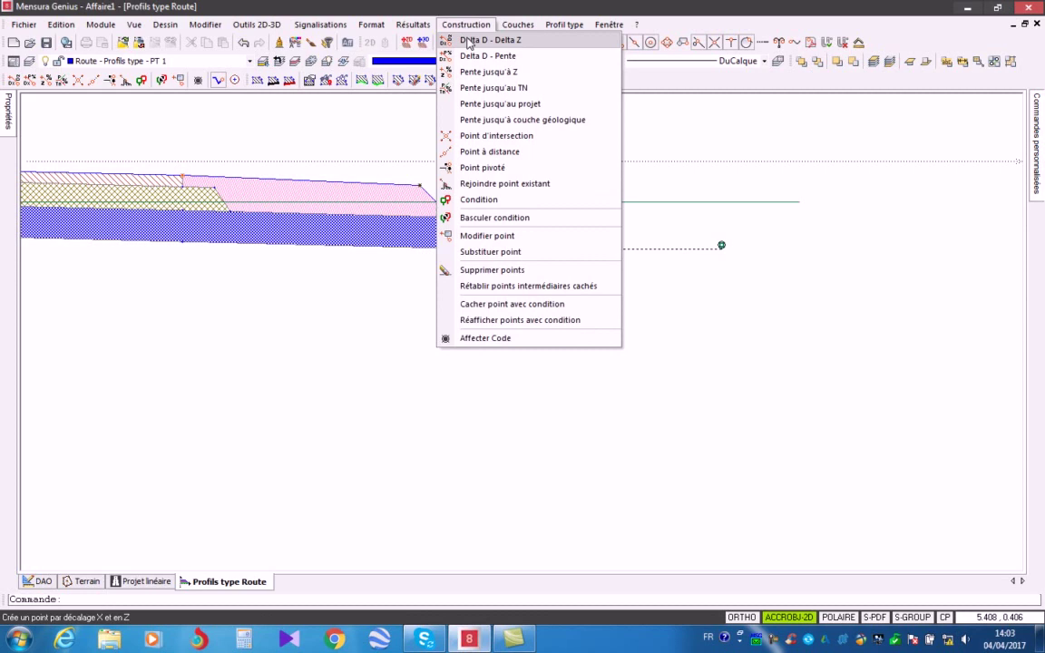
click(469, 40)
drag(445, 230, 232, 112)
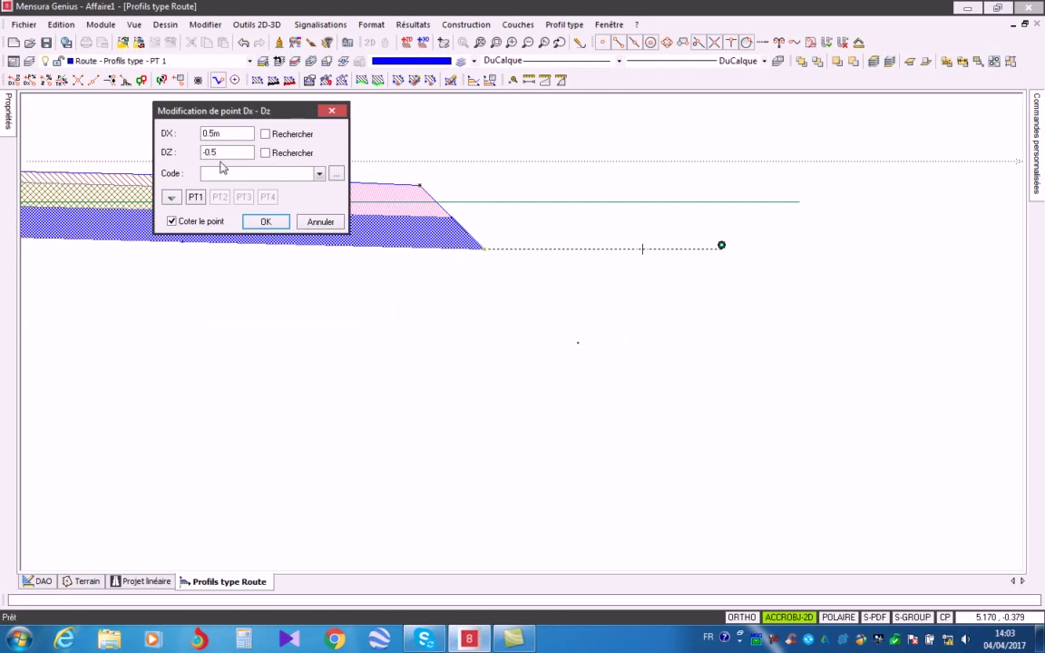
click(336, 173)
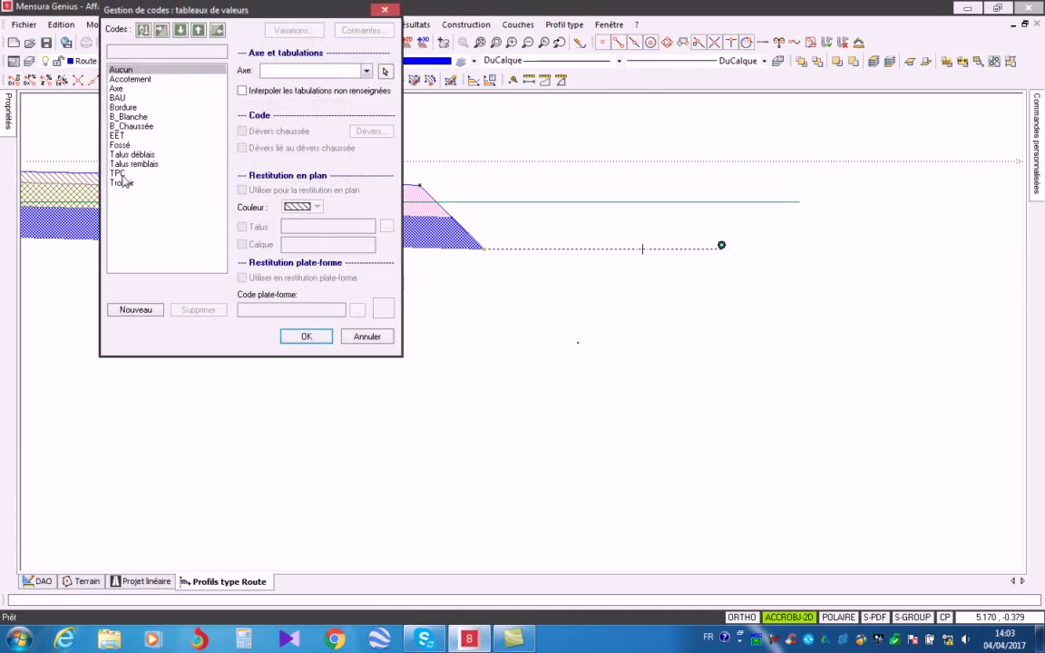
click(118, 145)
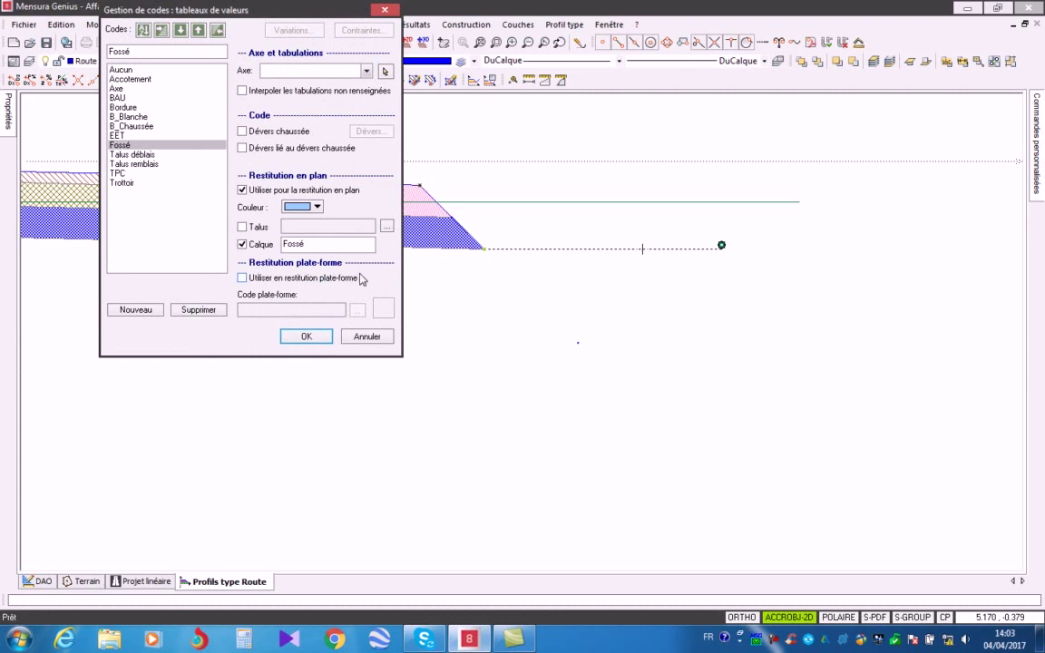
click(242, 279)
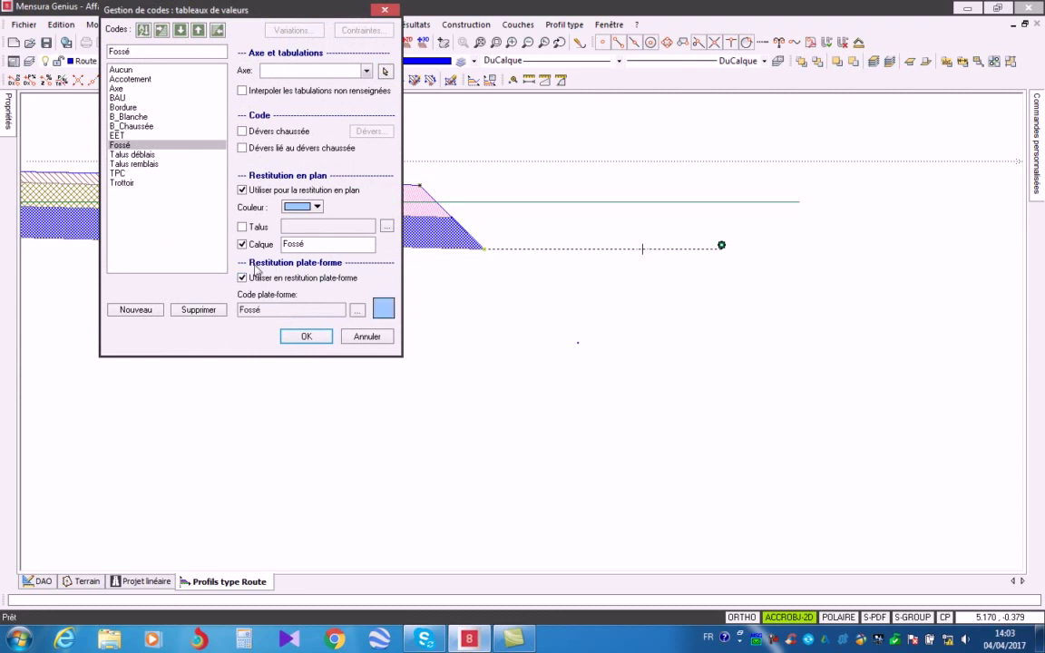
click(306, 336)
click(265, 223)
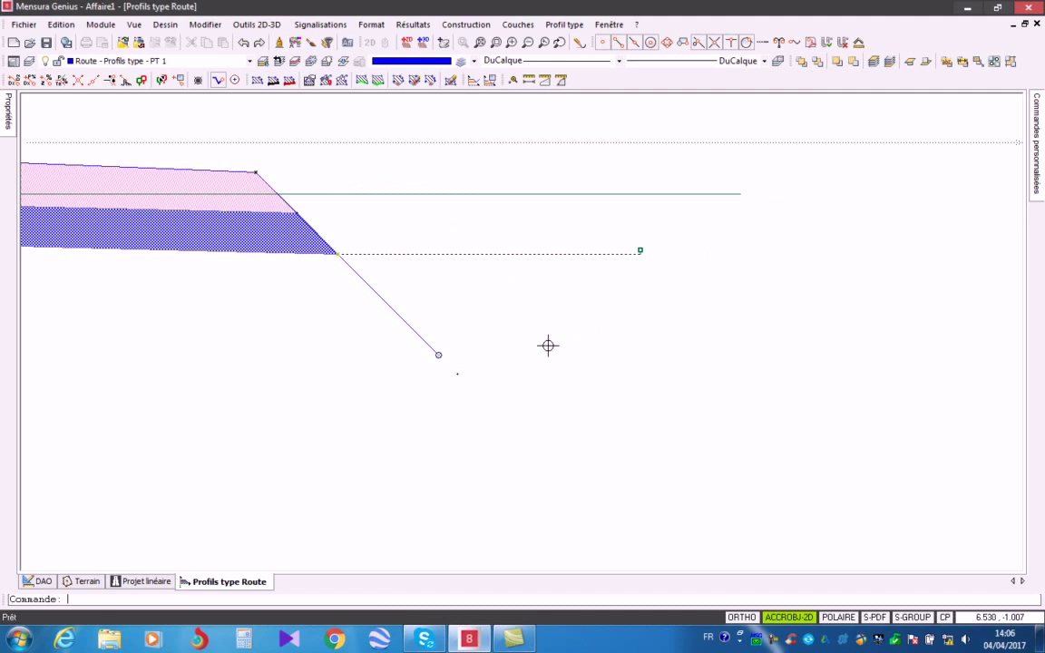
Step: Add the ditch-bottom point at DX 0.5 m, DZ 0, with a new light orange code F1 enabled for platform restitution
click(460, 26)
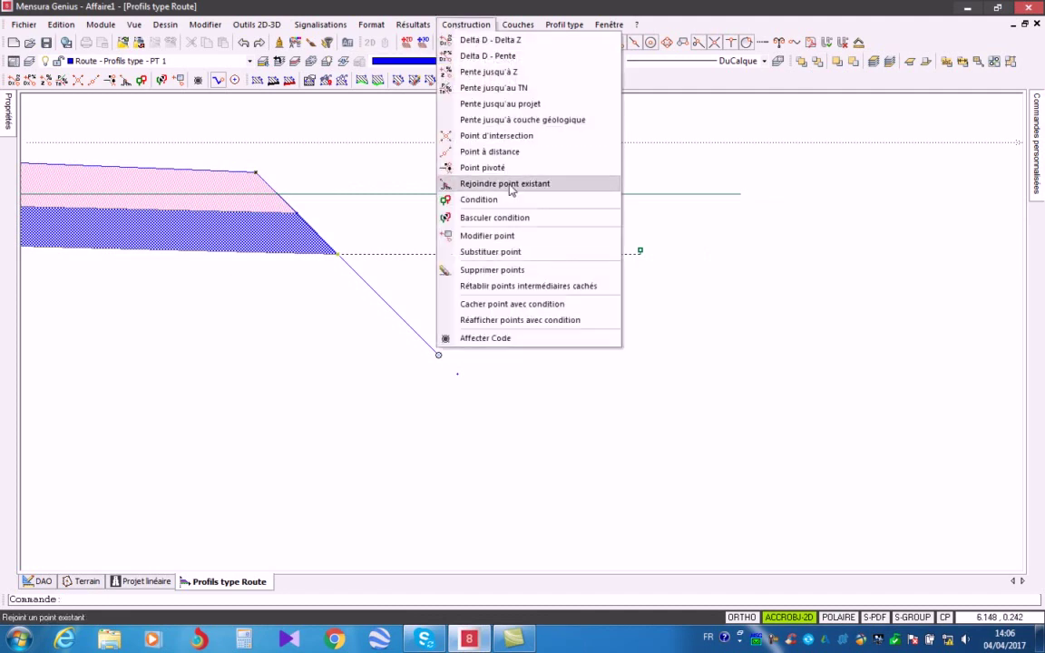
click(515, 41)
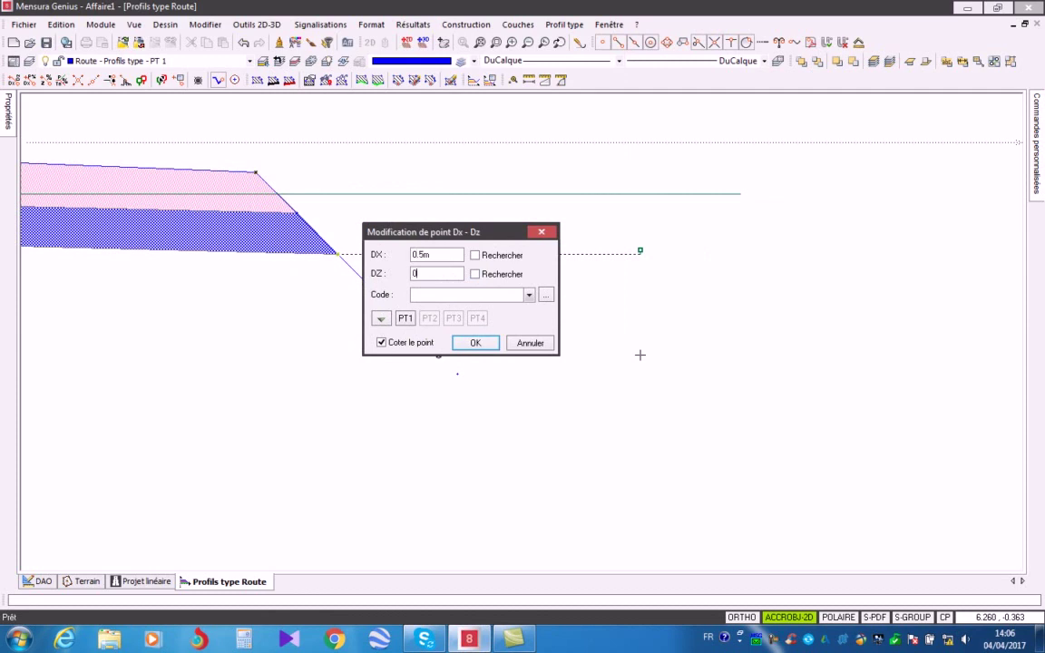
click(546, 295)
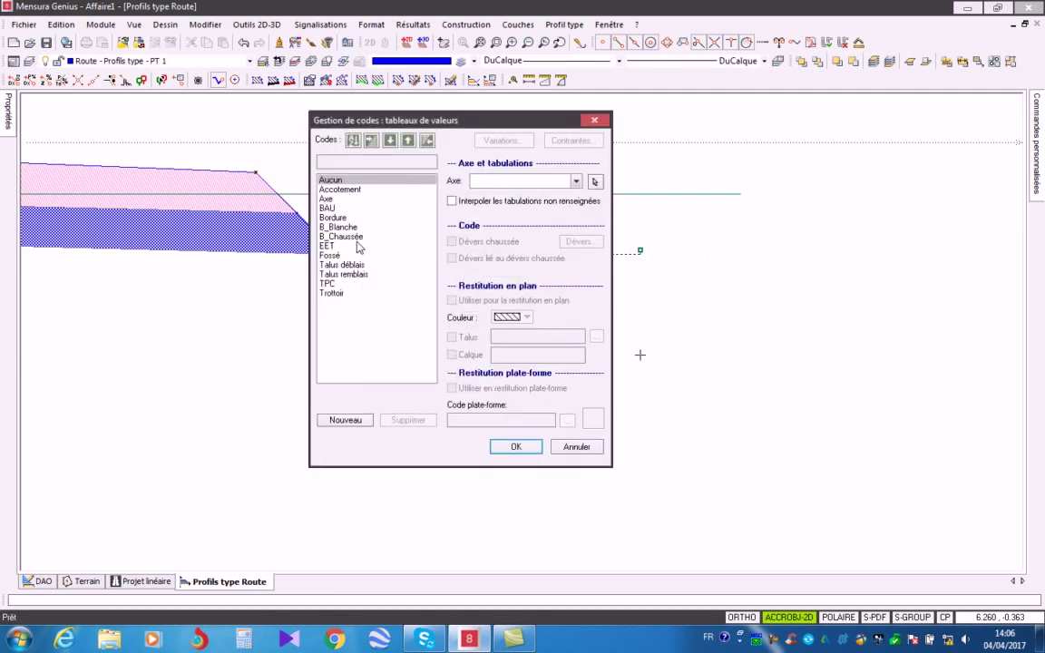
click(346, 420)
text(F1)
click(513, 316)
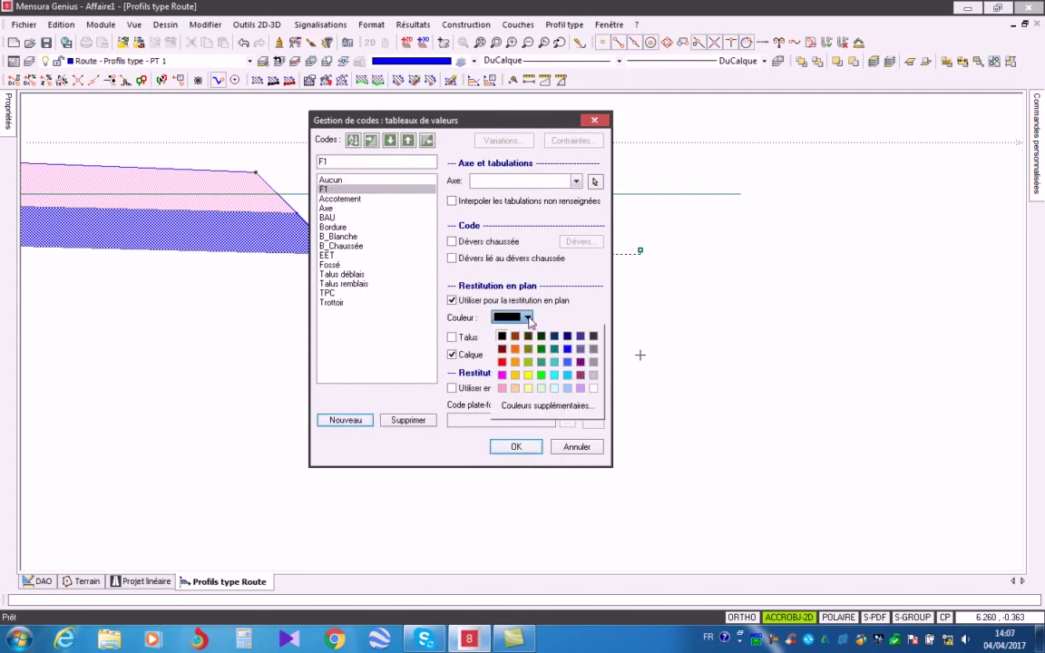
click(515, 388)
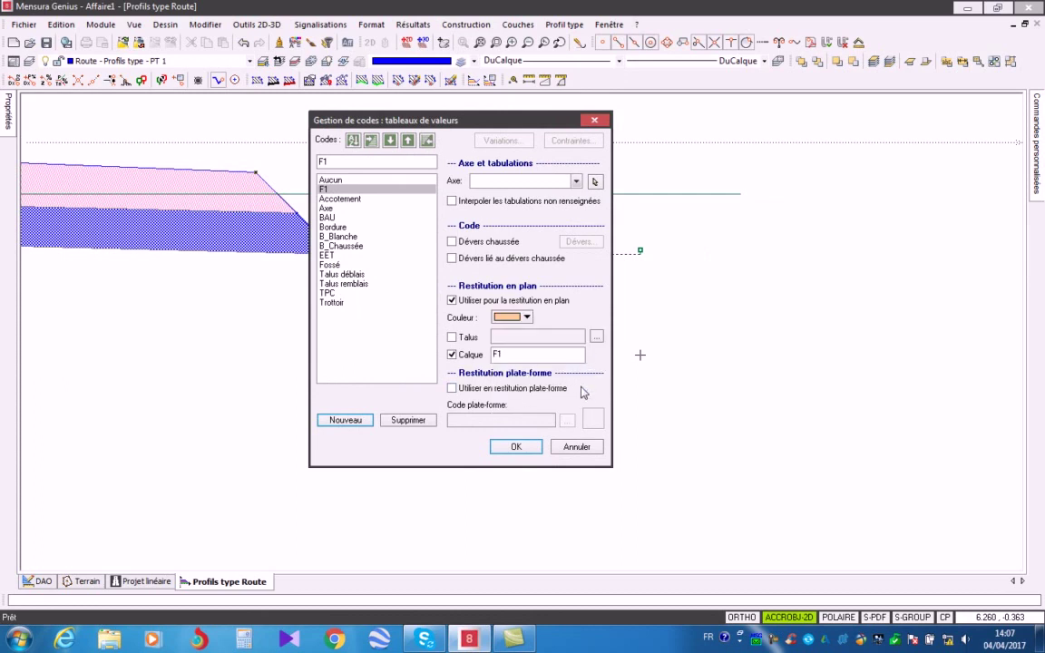
click(458, 388)
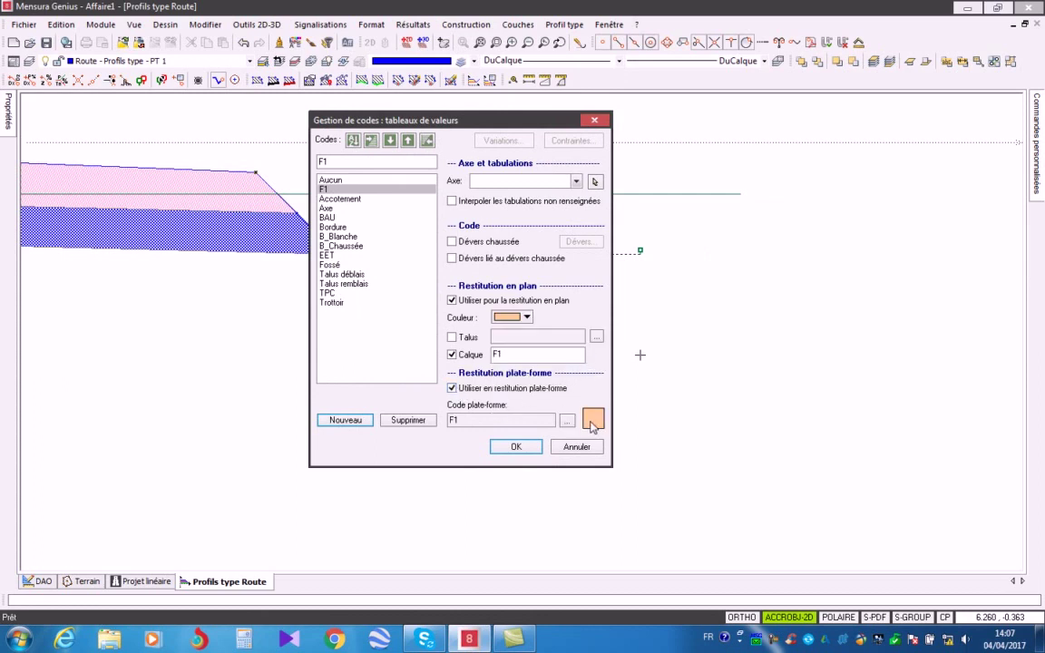
click(515, 447)
click(474, 345)
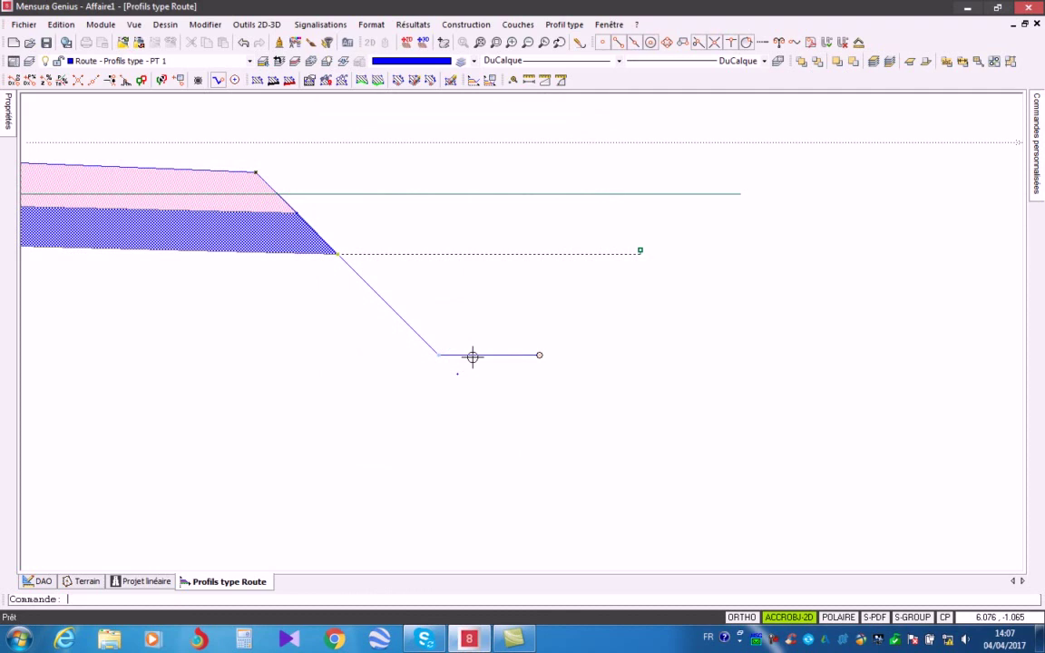
Step: Extend a 2/3 slope from the ditch's outer edge up to the default natural ground, assigning it the Talus déblais code
click(465, 25)
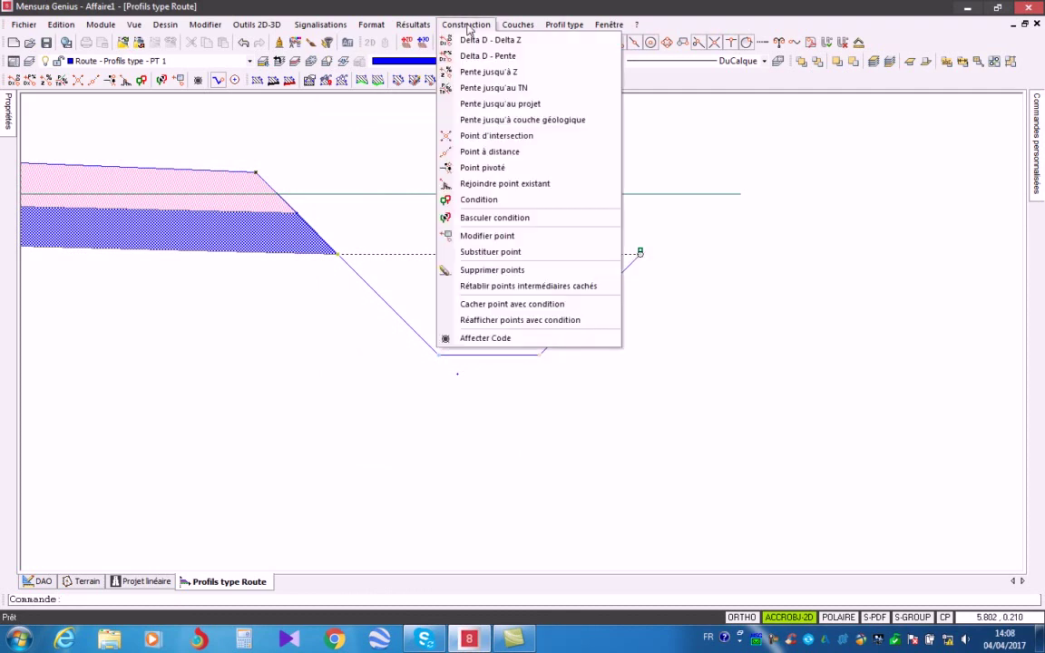
click(472, 87)
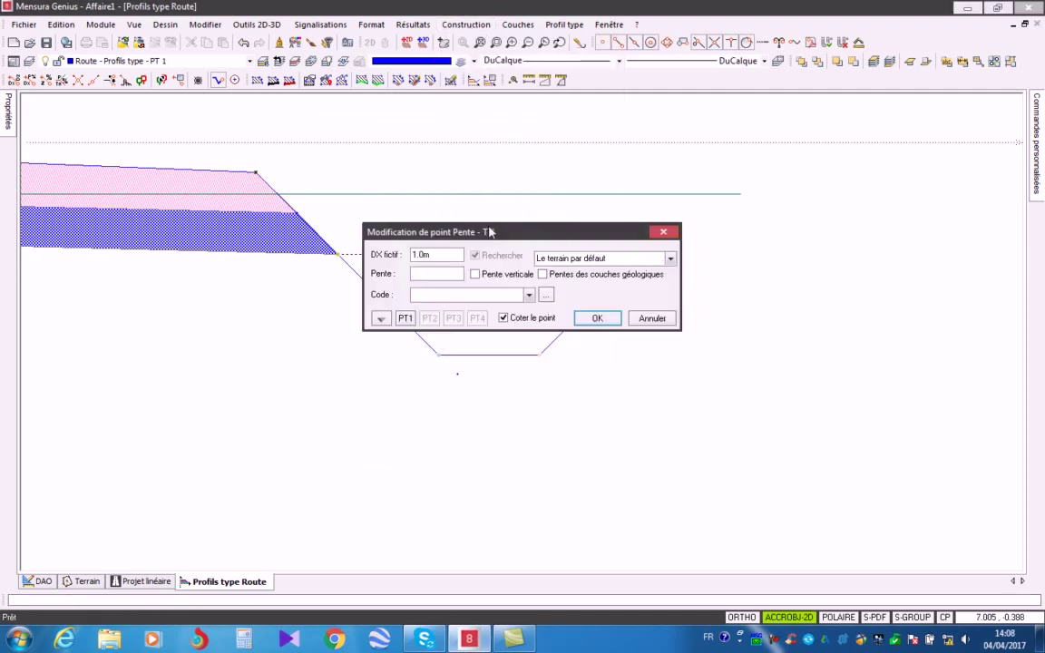
drag(490, 233, 361, 119)
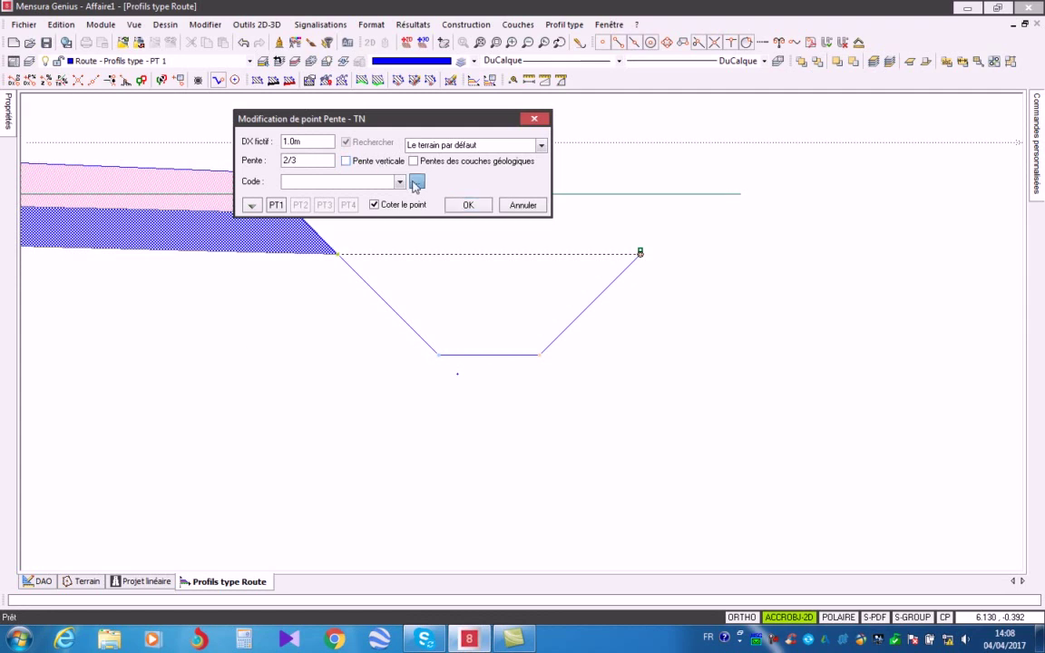
click(417, 181)
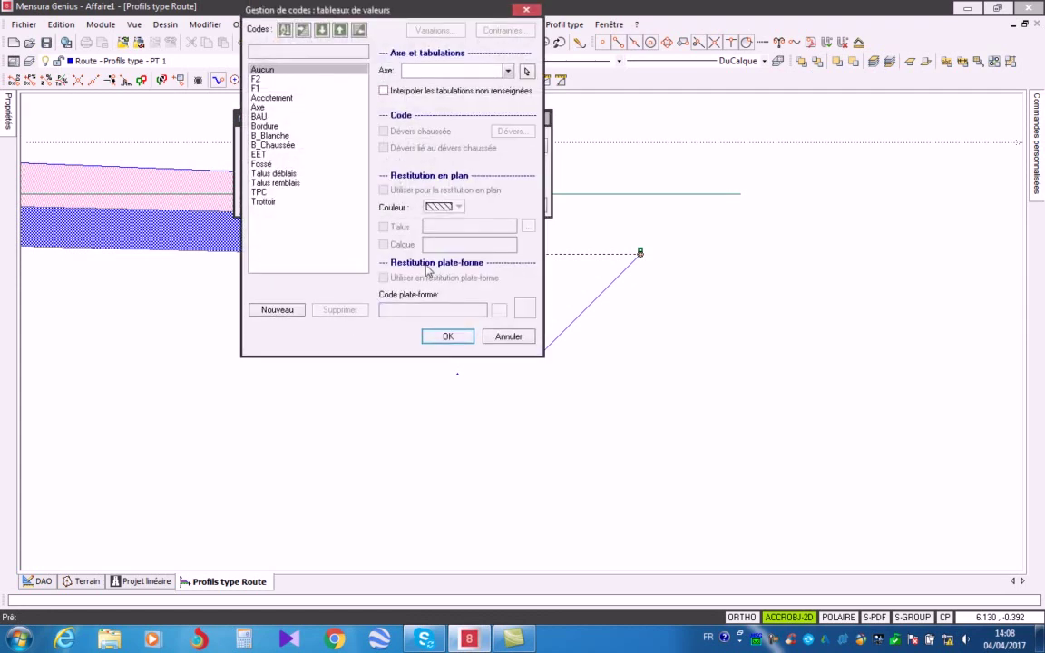
click(256, 172)
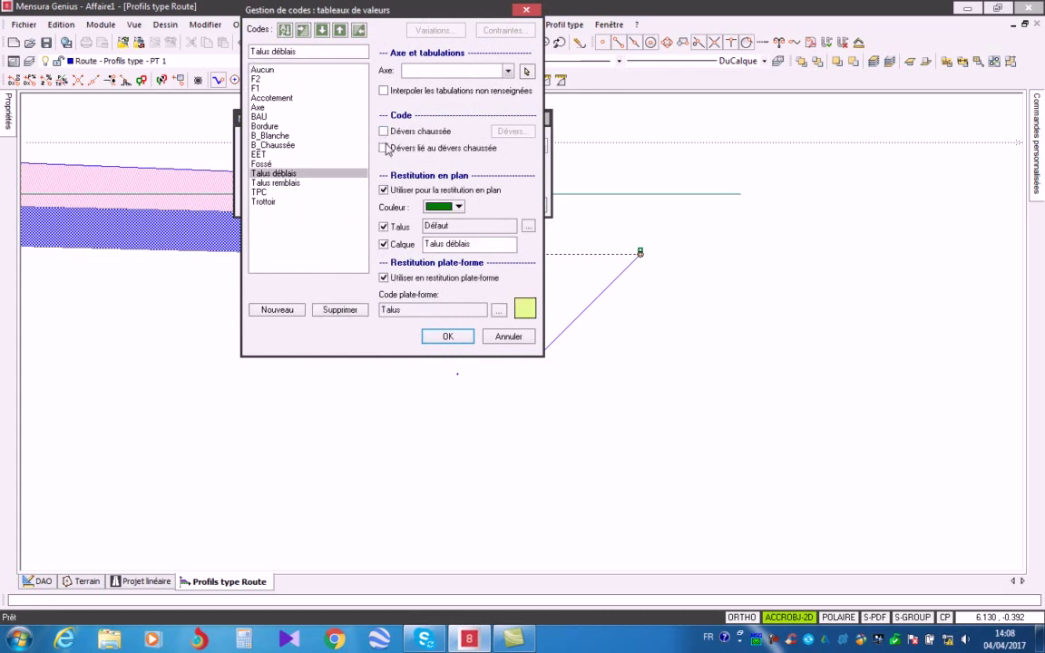
click(447, 334)
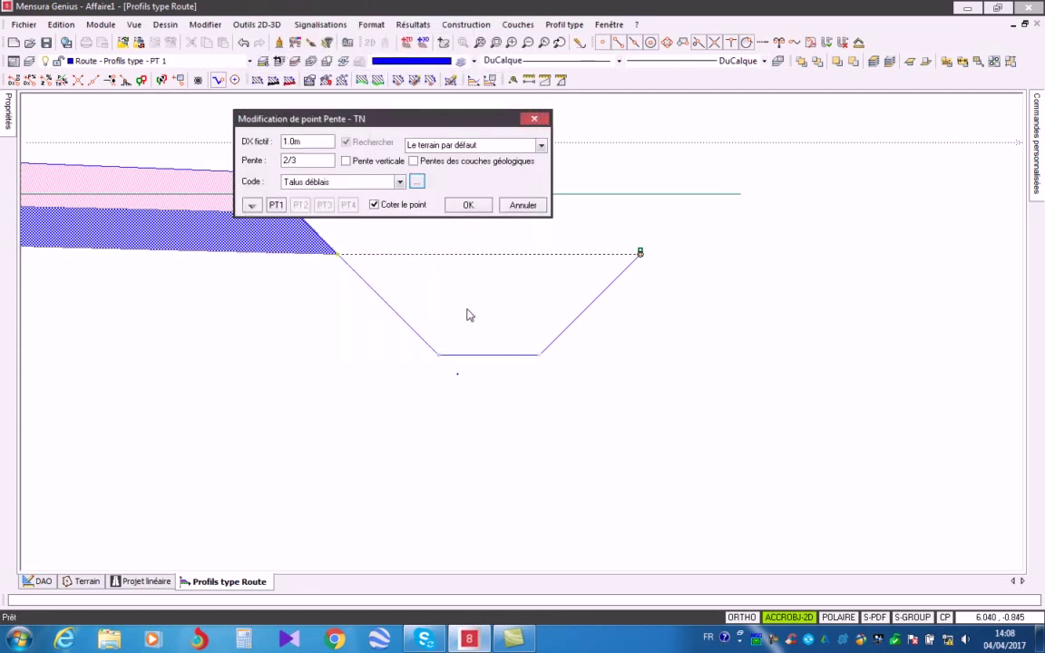
click(465, 206)
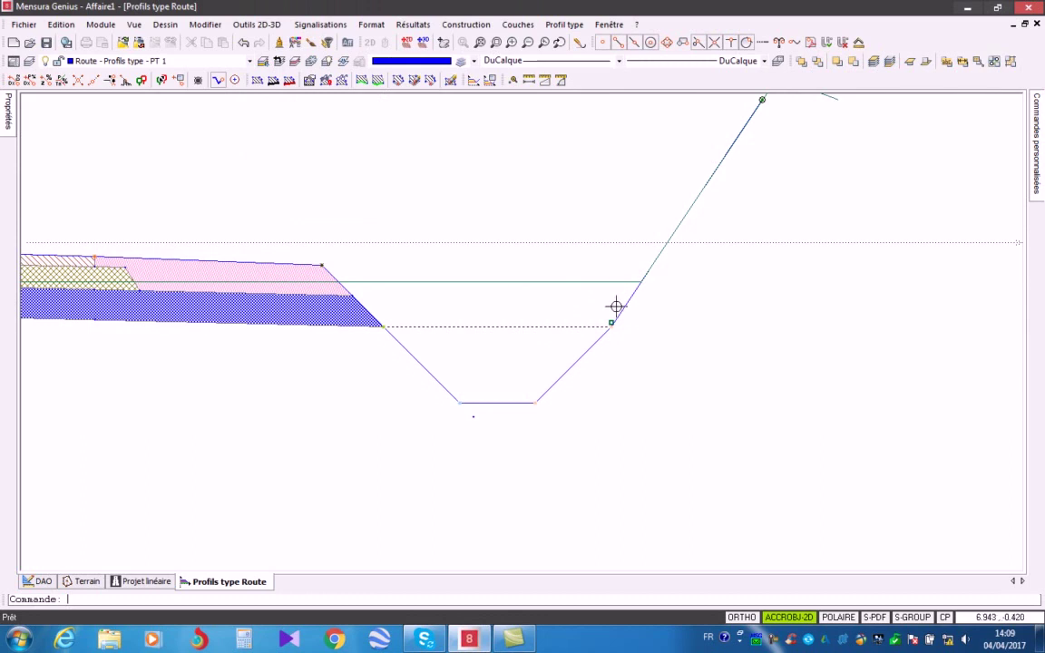
Step: Define the fond de forme from the third layer's base at the axis, through the ditch, to the end of the cut slope
scroll(616, 307, down, 3)
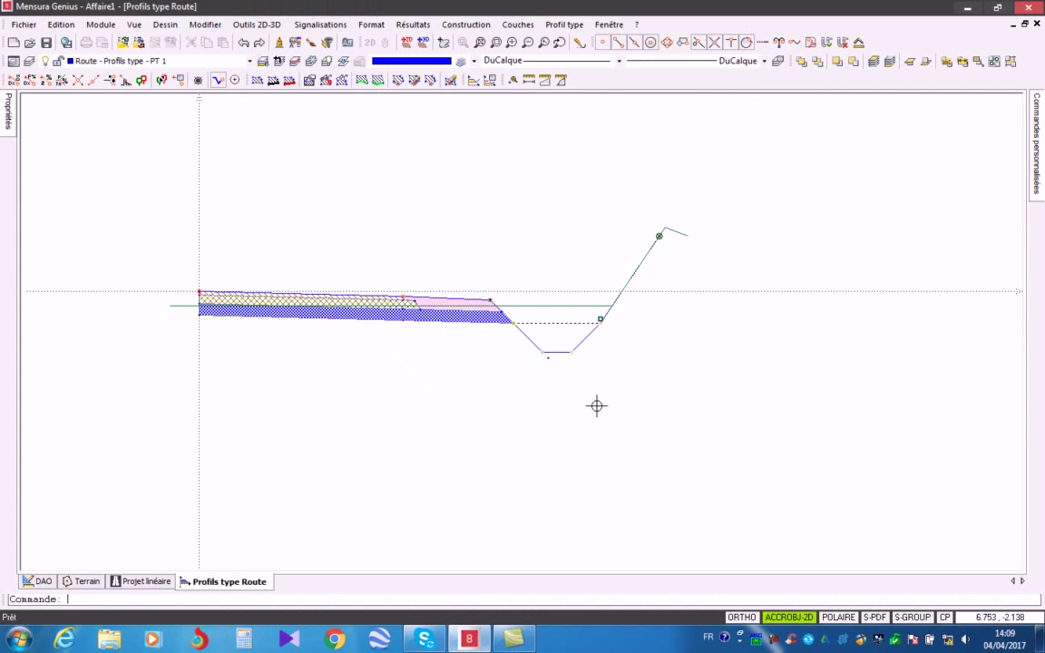
click(521, 25)
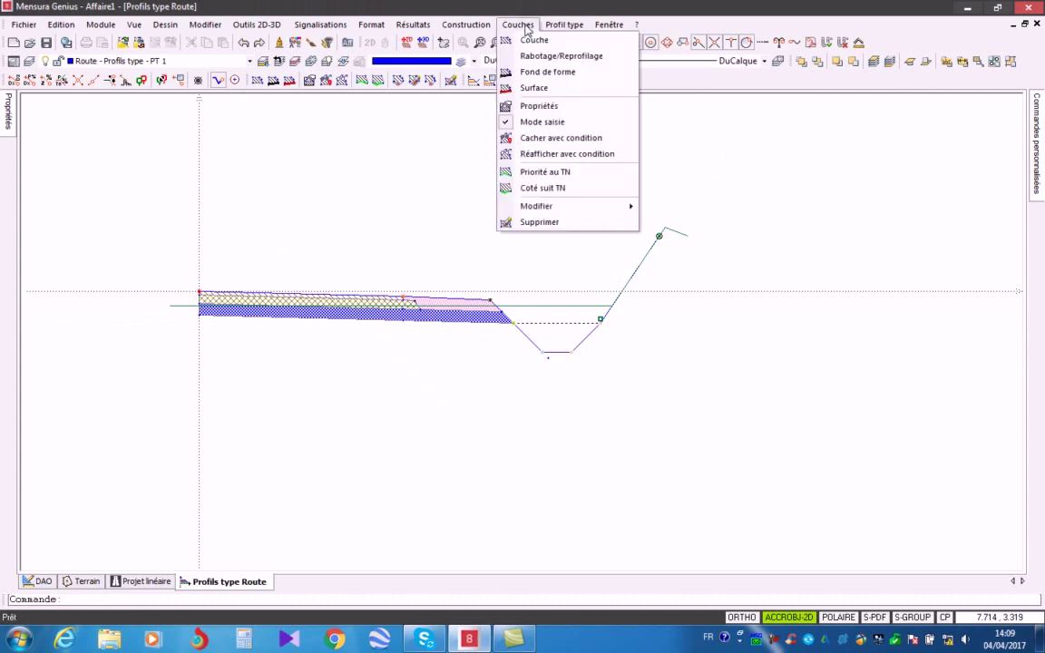
click(541, 72)
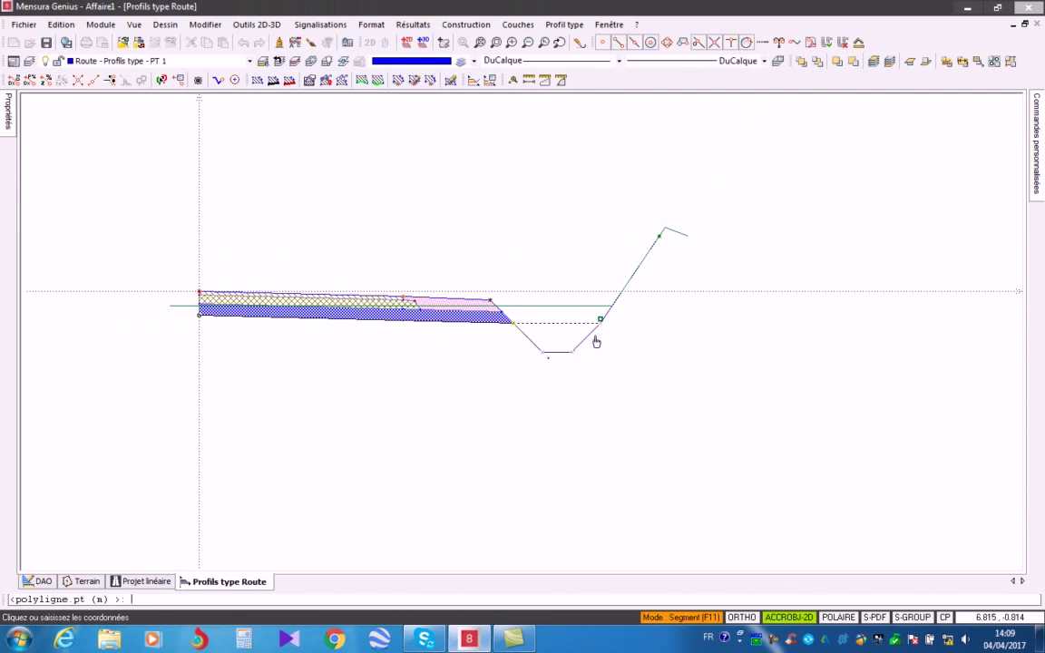
click(660, 238)
right_click(661, 241)
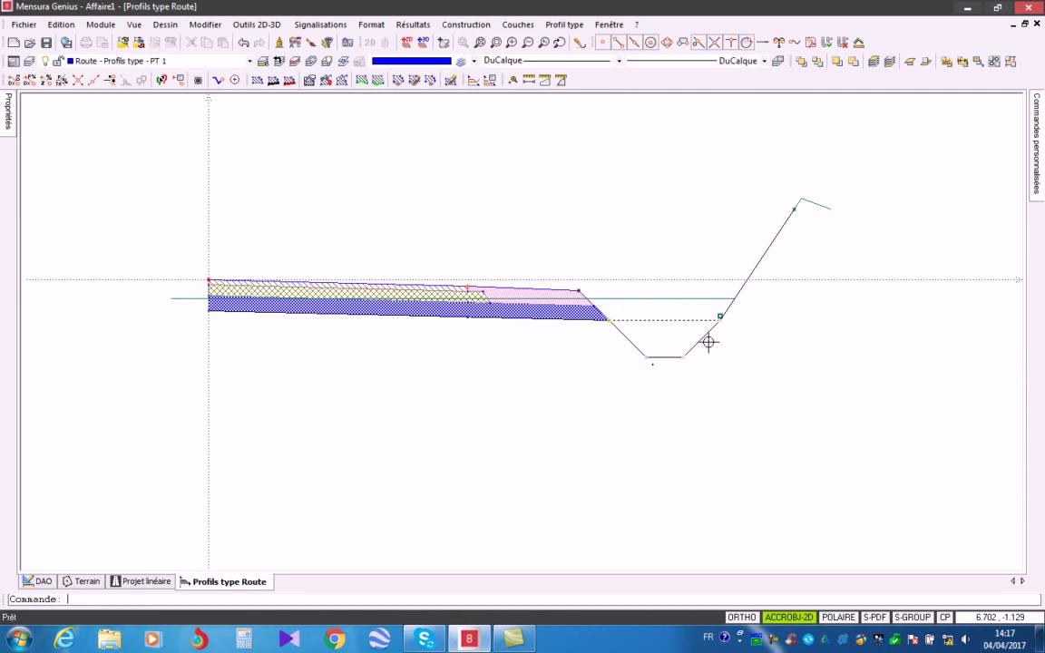
Step: Toggle the condition at the condition point beside the ditch to its other case
click(466, 24)
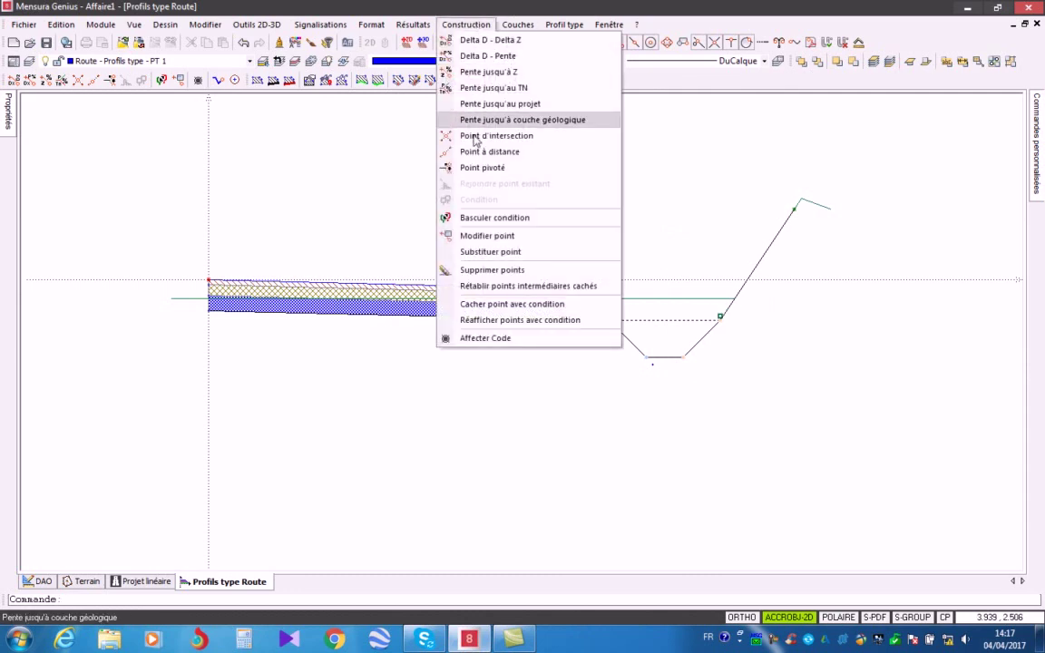
click(481, 218)
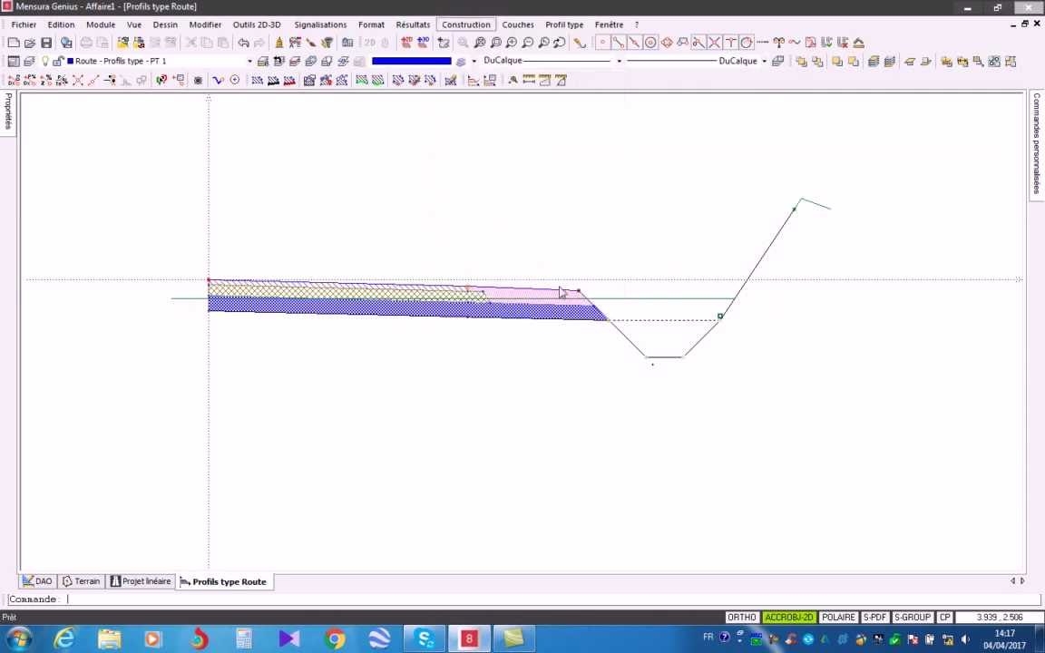
click(722, 317)
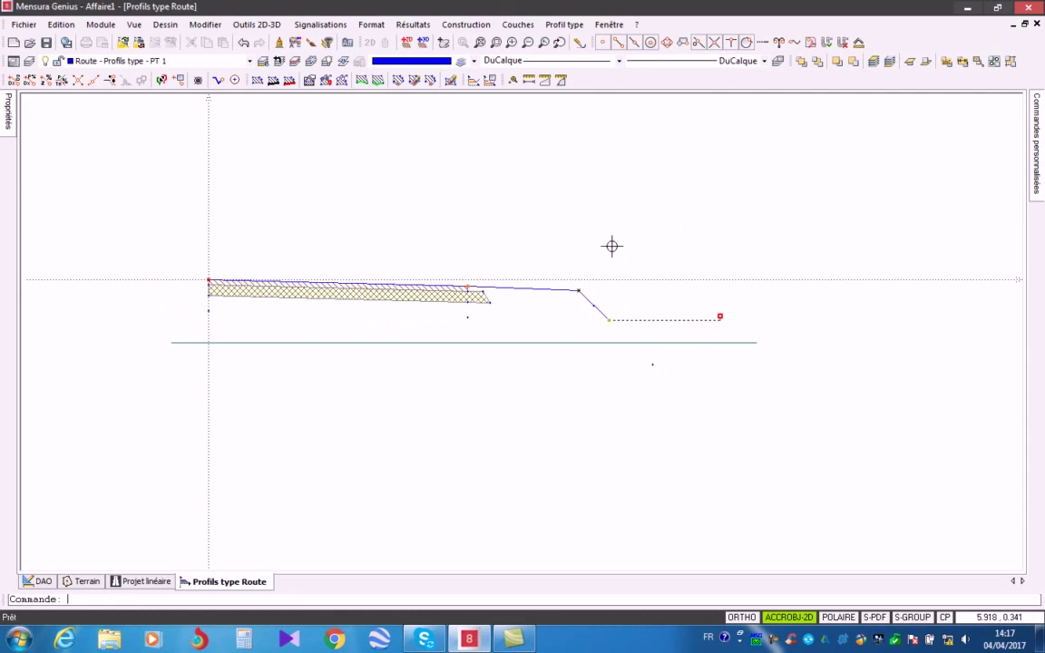
Step: Add a condition point at the toe of the shoulder slope with DX 0.0 m and DZ 0.0 m
click(465, 25)
drag(740, 206, 636, 175)
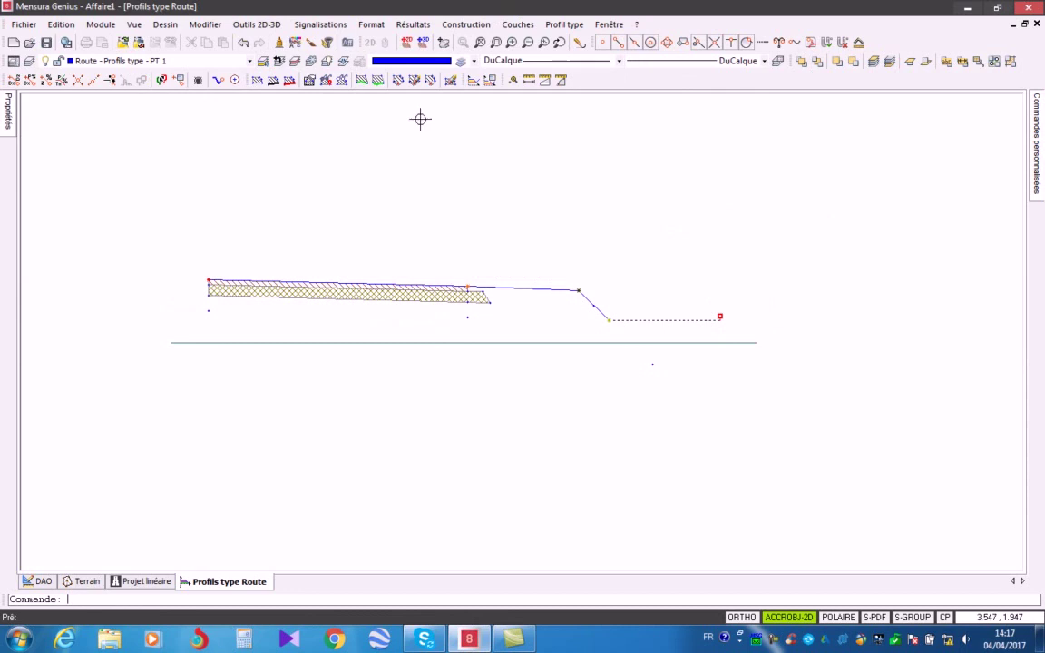
click(218, 80)
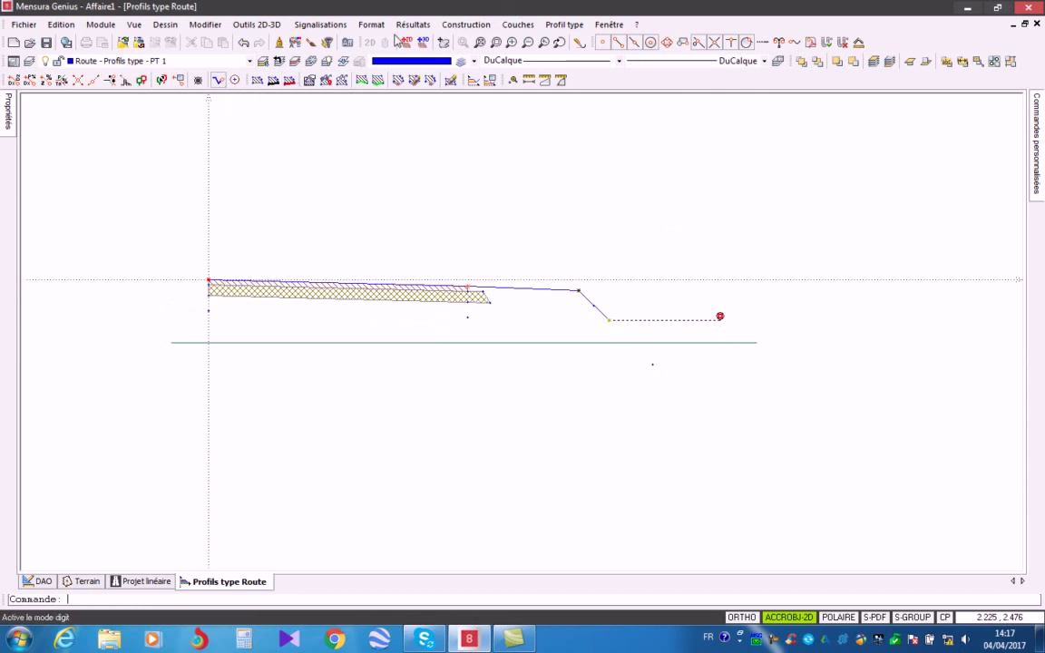
click(465, 24)
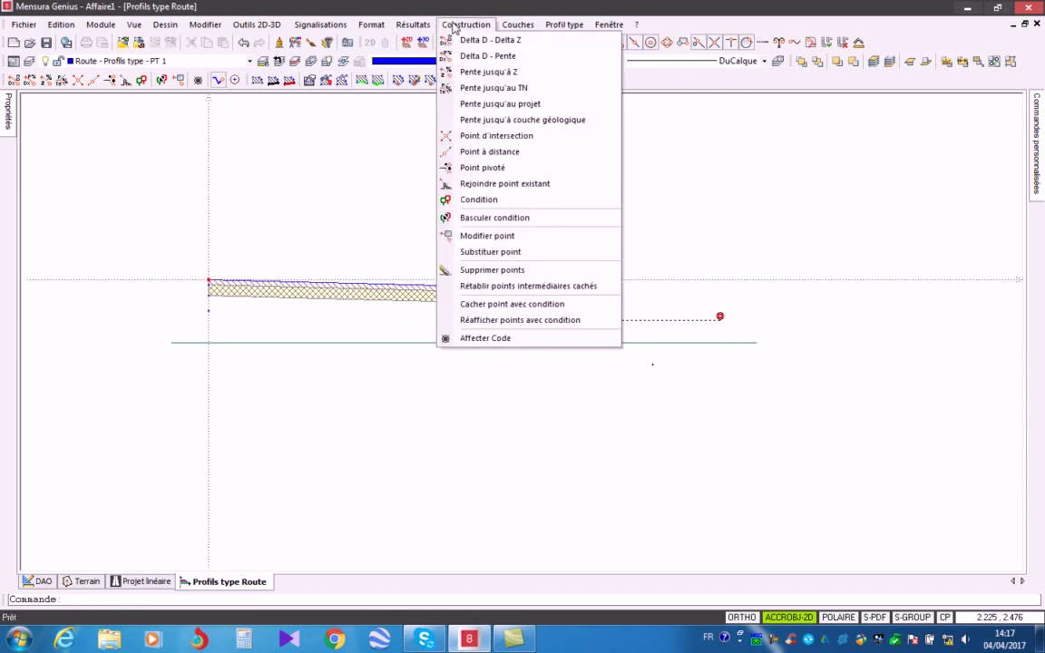
click(490, 200)
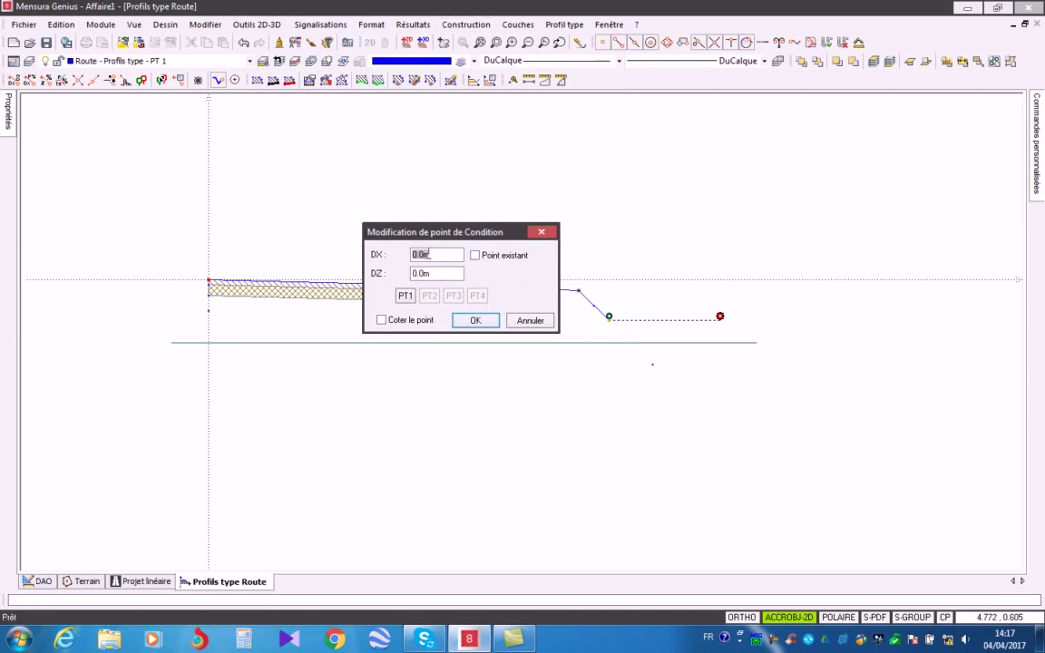
click(476, 320)
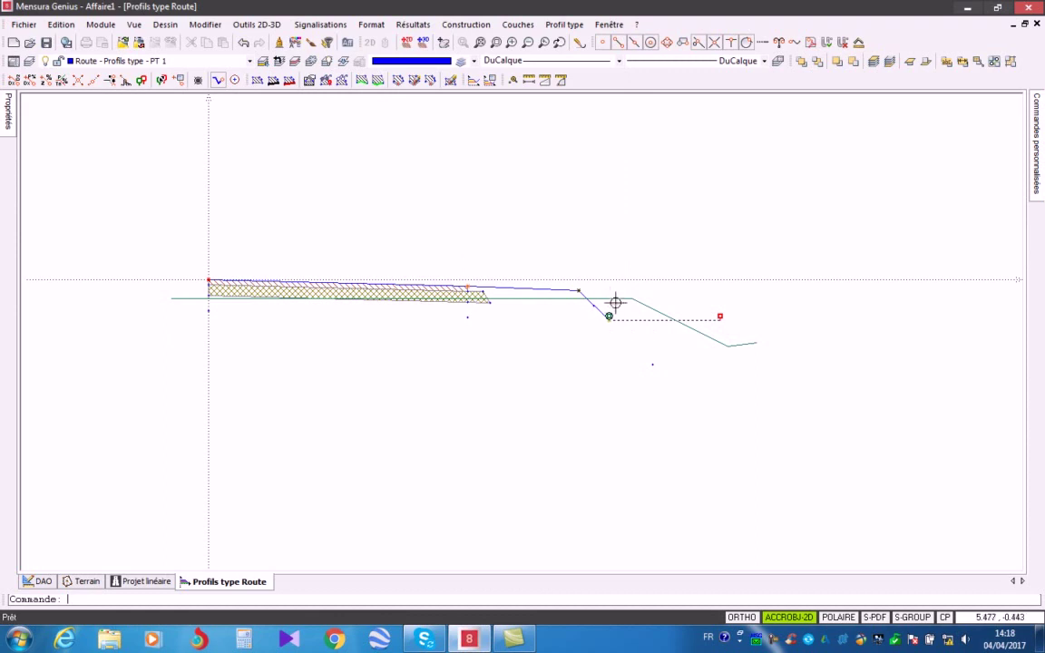
Step: Extend a 2/3 slope from the new condition point up to the default natural ground, with the Talus déblais code
click(472, 24)
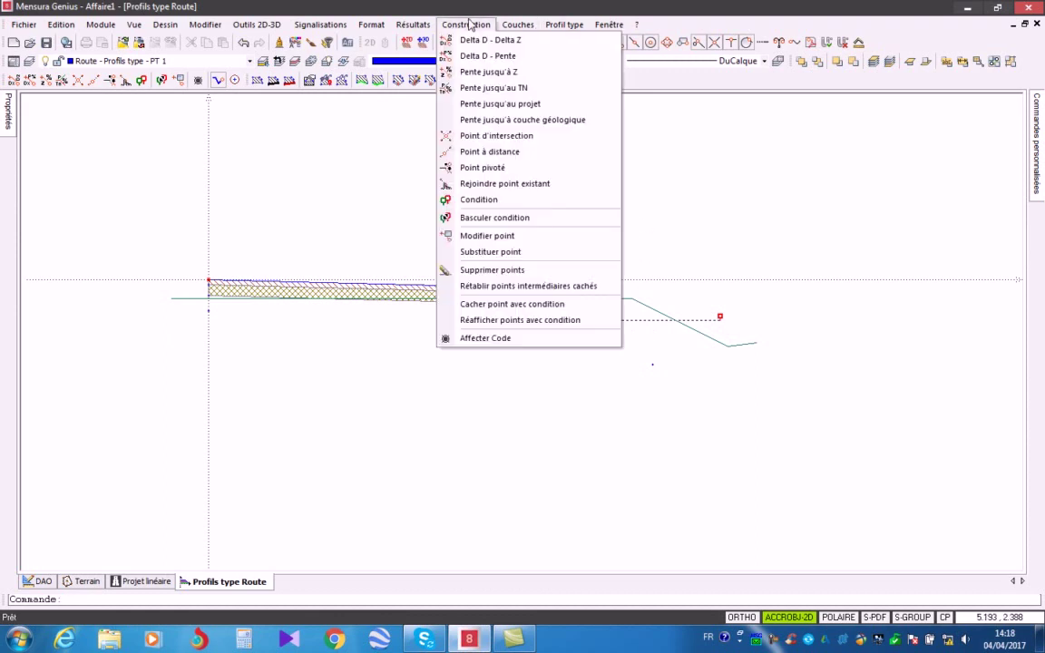
click(490, 88)
drag(461, 233, 429, 151)
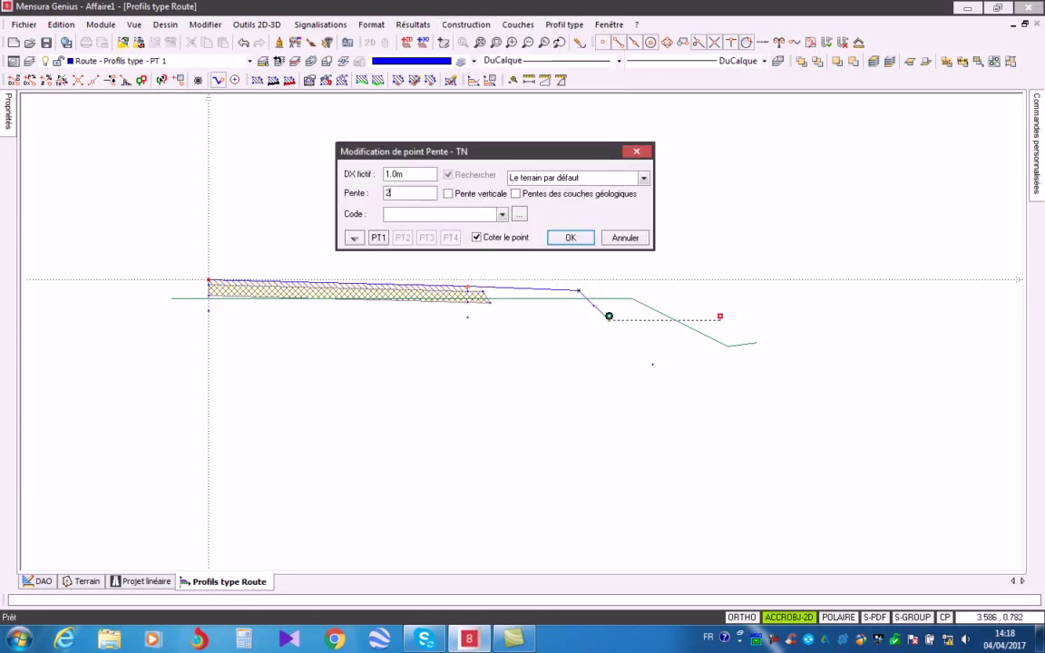
click(474, 215)
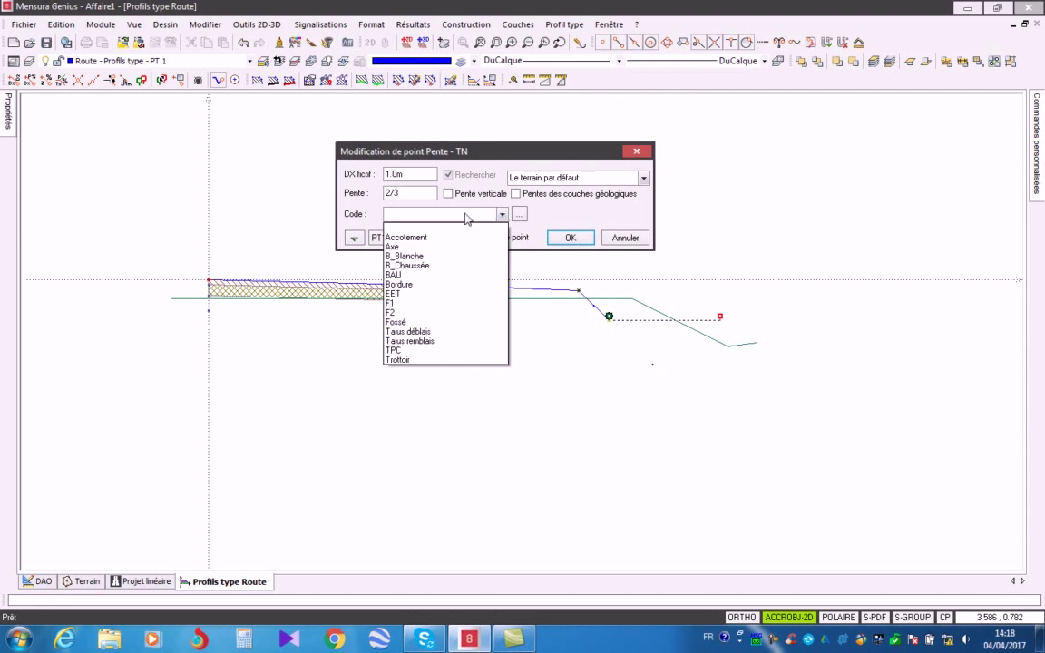
click(410, 333)
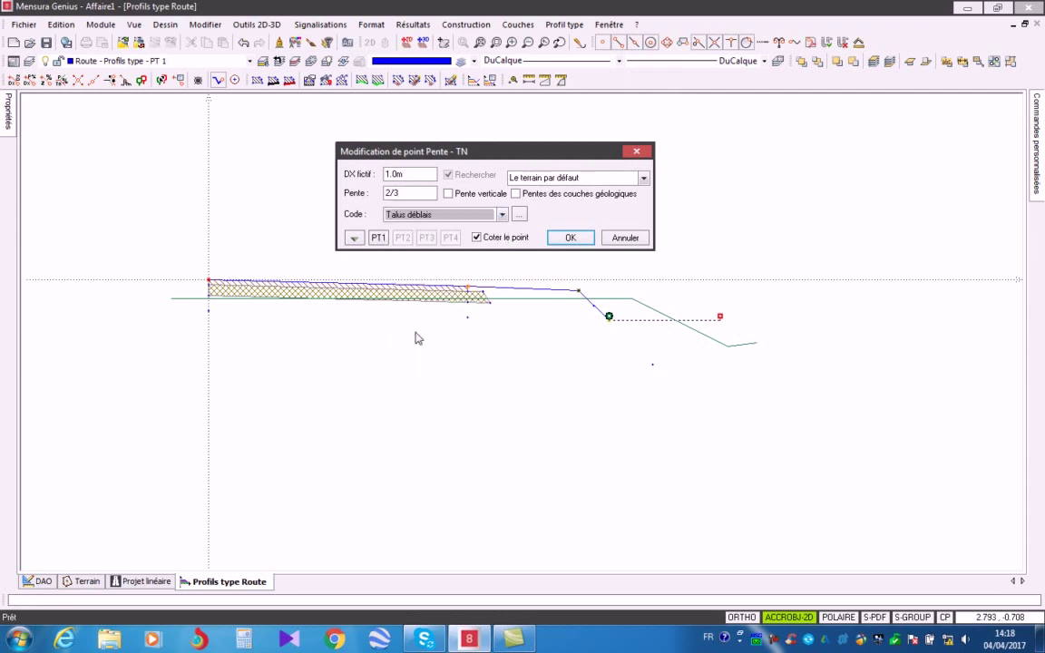
click(570, 237)
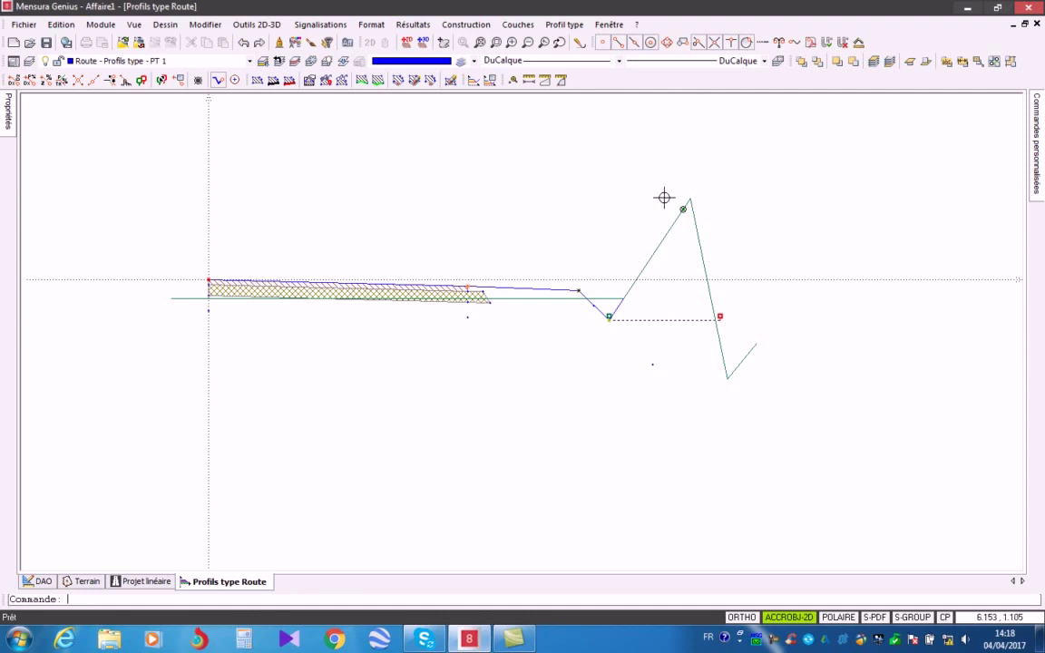
Step: Outline the bottom pavement layer from the axis to the shoulder slope's toe as a closed layer coded C-F
click(519, 26)
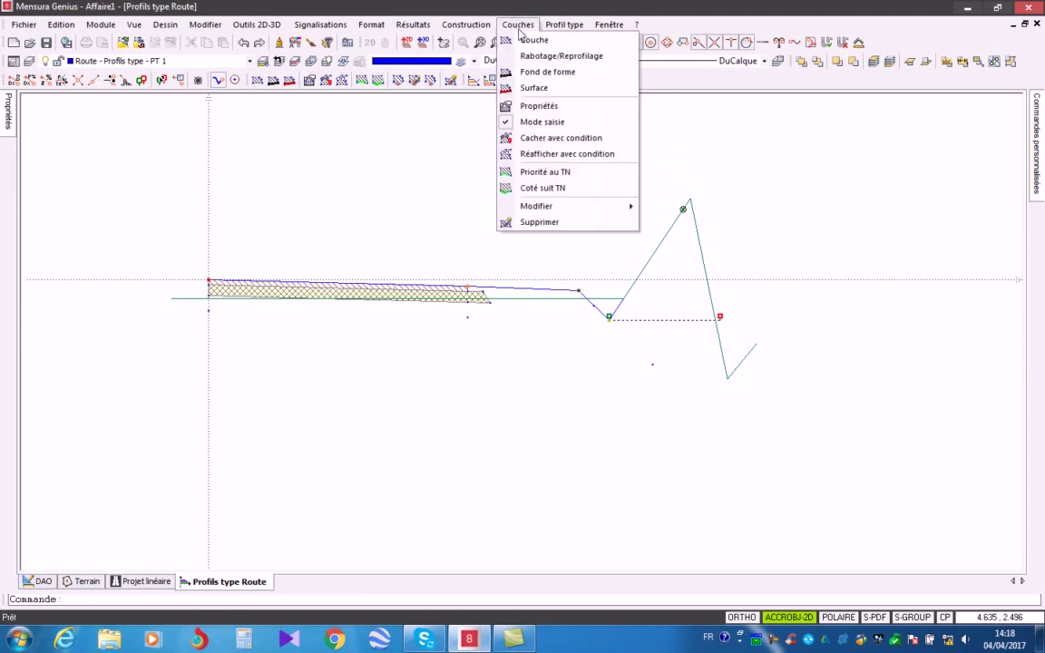
click(532, 41)
click(208, 312)
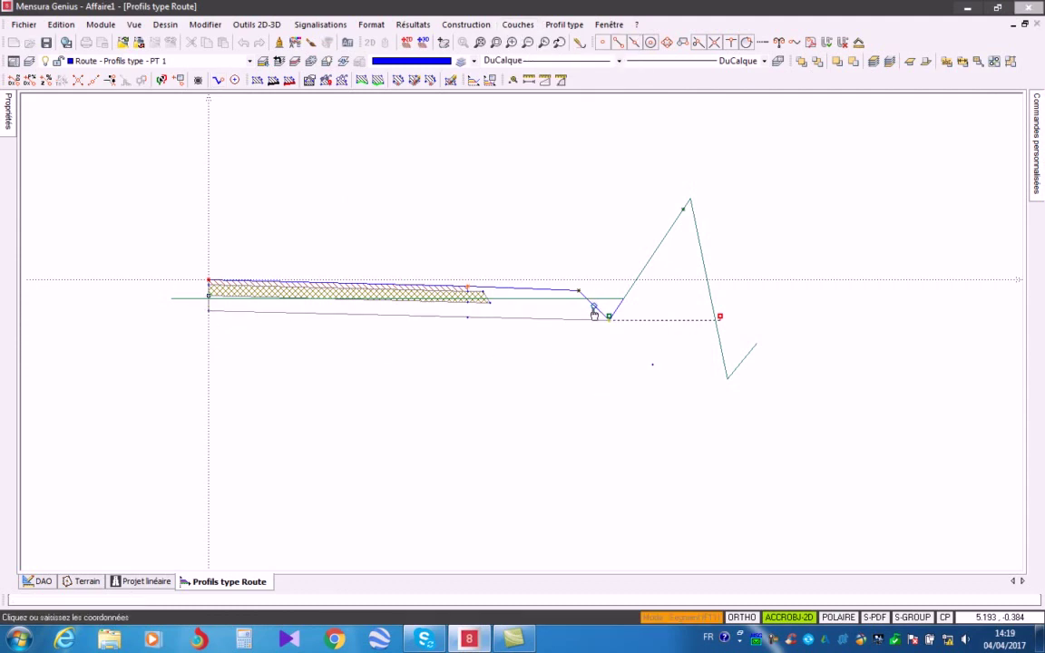
right_click(484, 220)
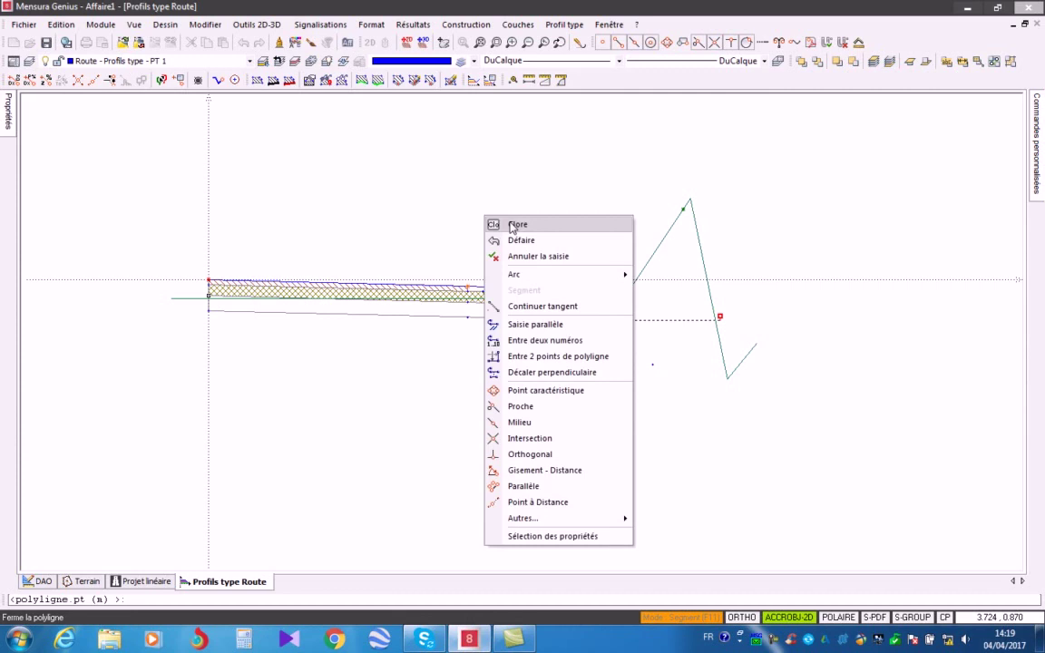
click(514, 225)
click(361, 300)
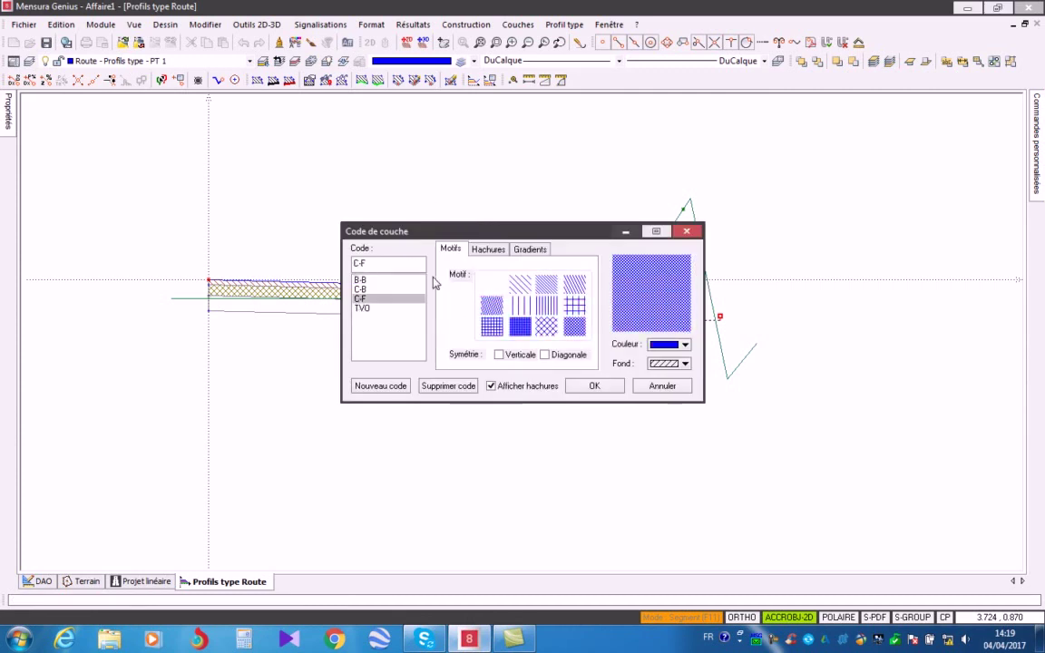
click(595, 387)
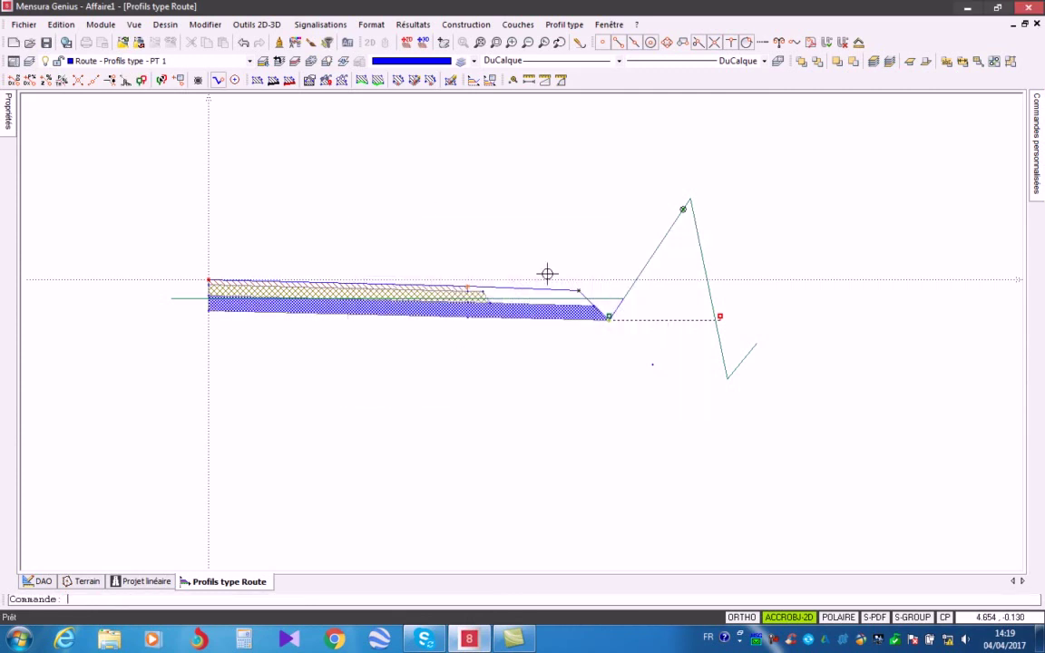
Step: Outline the shoulder layer between the carriageway edge and the outer slope as a closed layer coded TVO
right_click(503, 209)
click(513, 215)
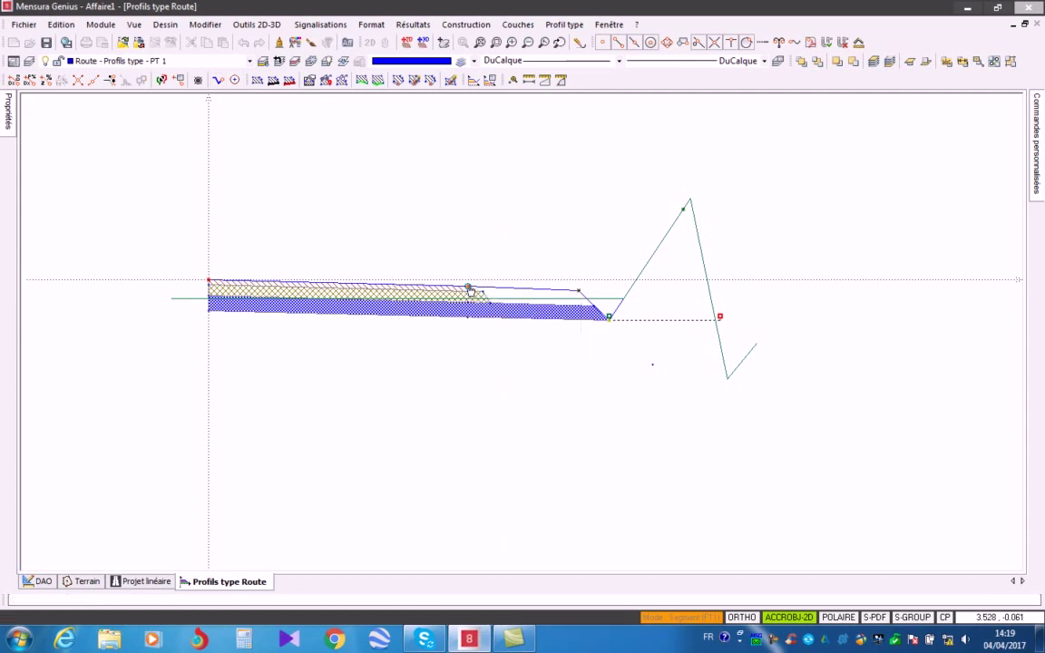
click(580, 295)
right_click(548, 245)
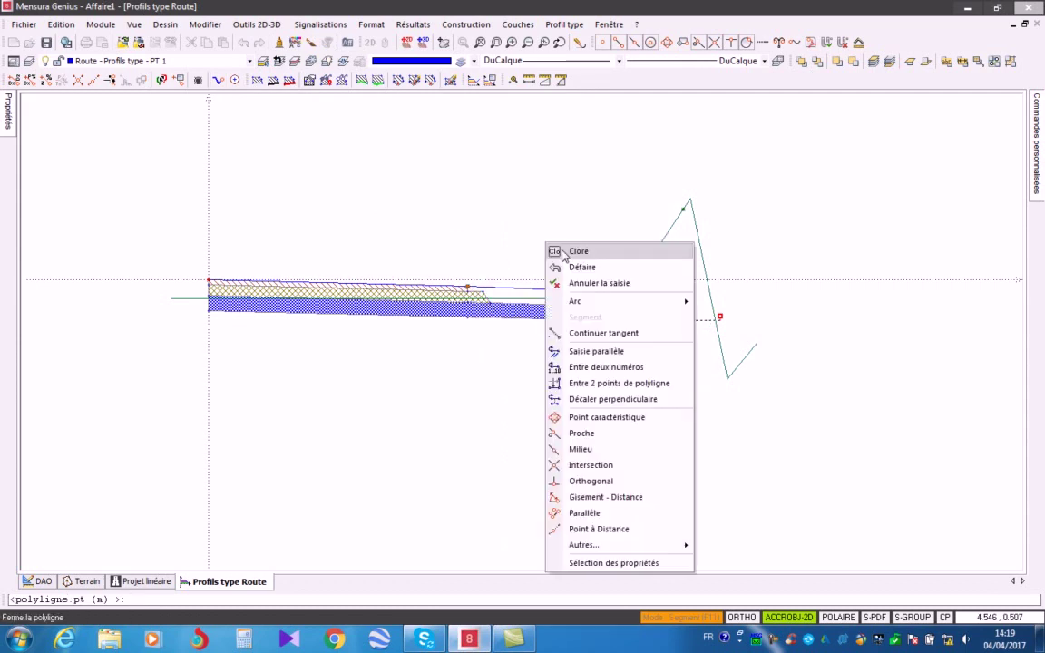
click(565, 251)
click(361, 308)
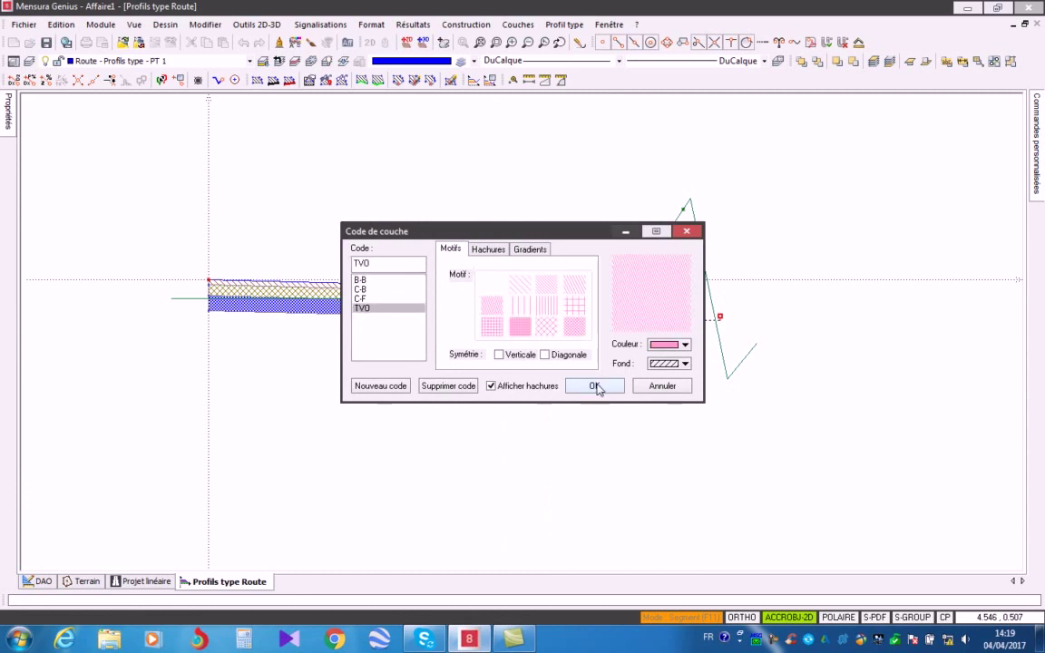
click(594, 385)
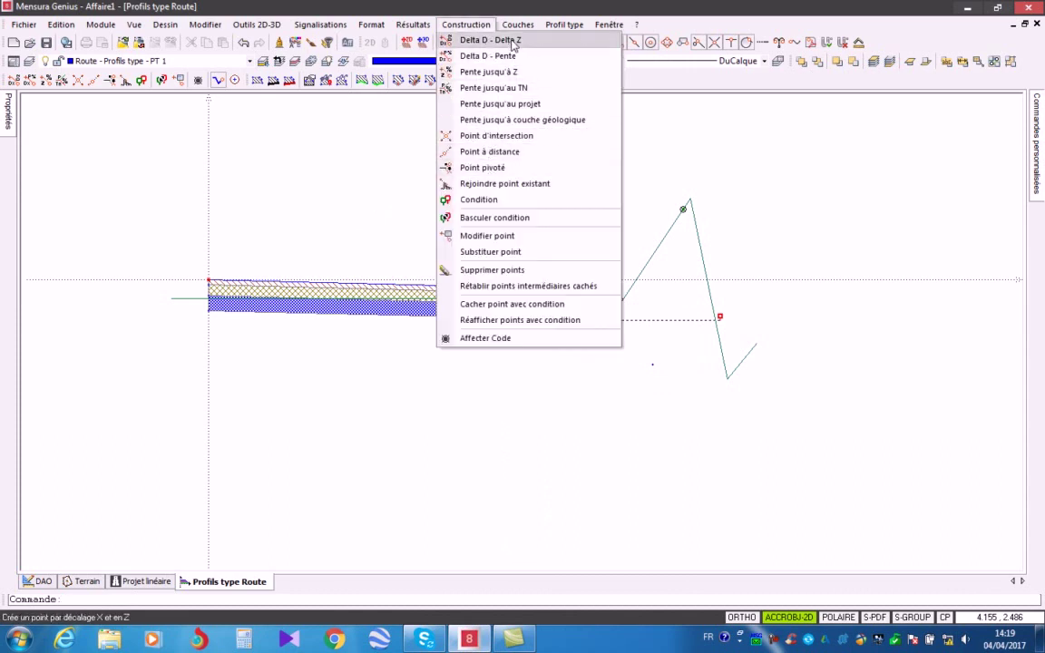
Step: Define the fond de forme from the C-F layer's base at the axis, through the slope toe, to the end of the cut slope
mouse_move(518, 24)
click(545, 54)
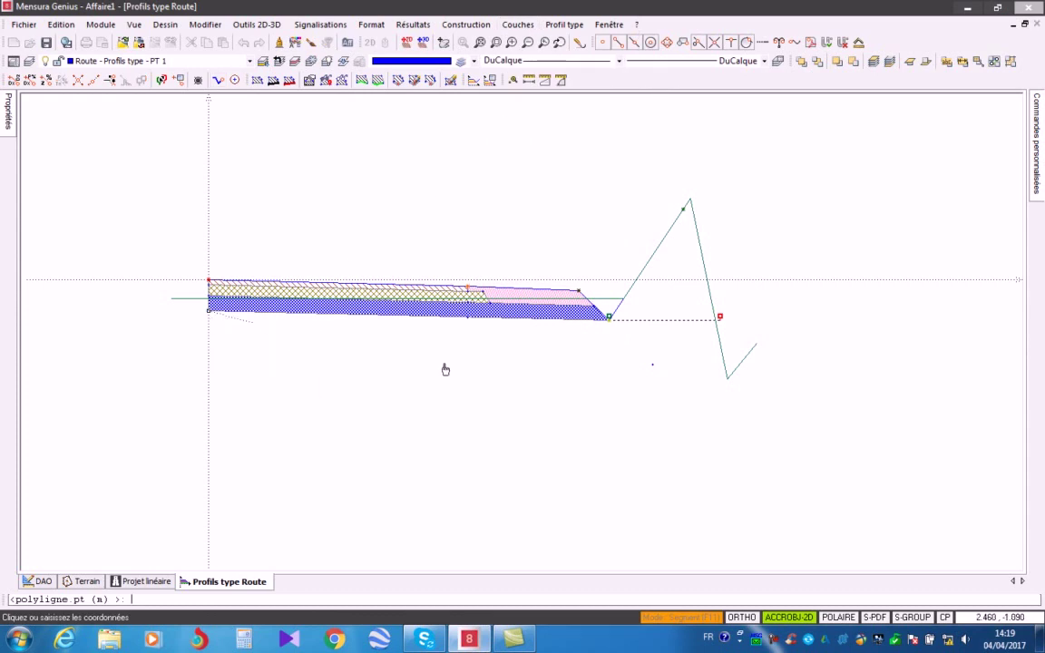
click(682, 210)
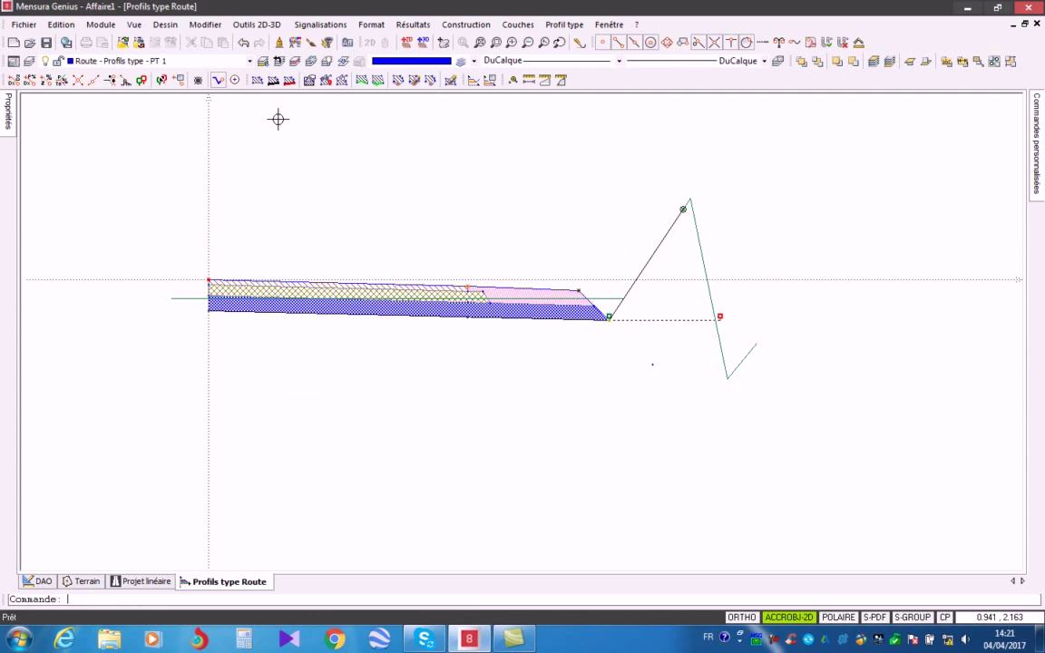
Step: Toggle the condition at the shoulder slope's toe to its fill case
click(458, 27)
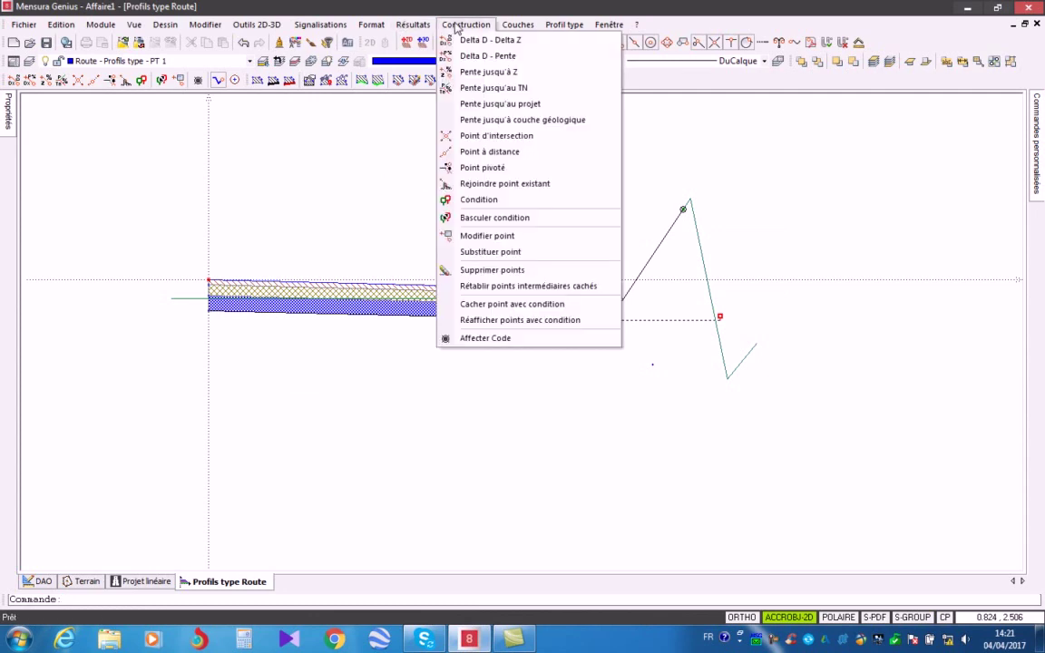
click(479, 217)
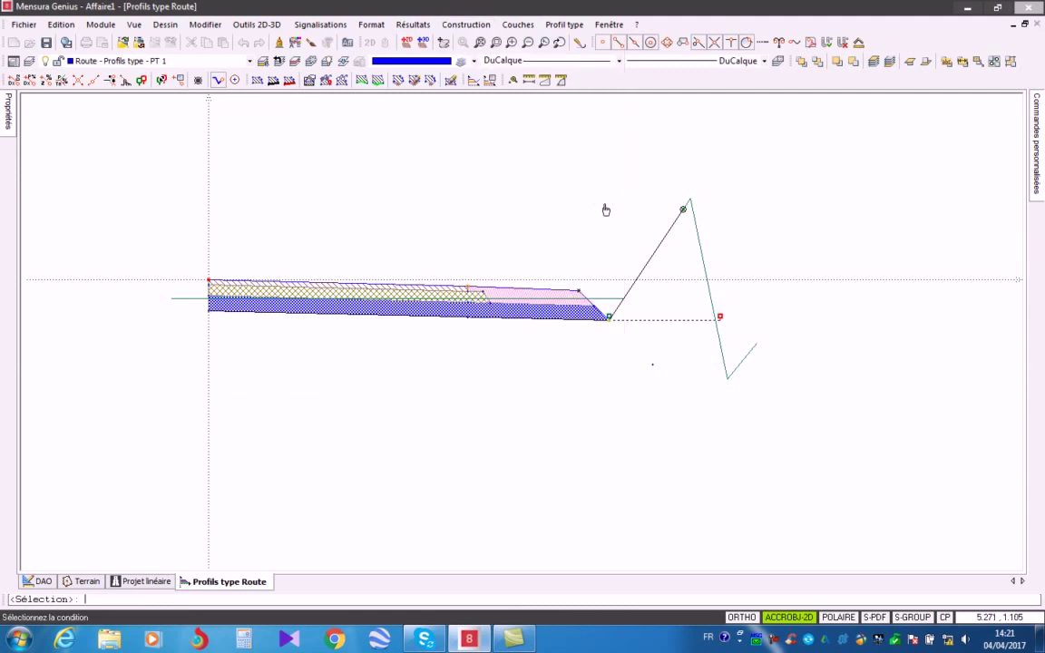
click(611, 314)
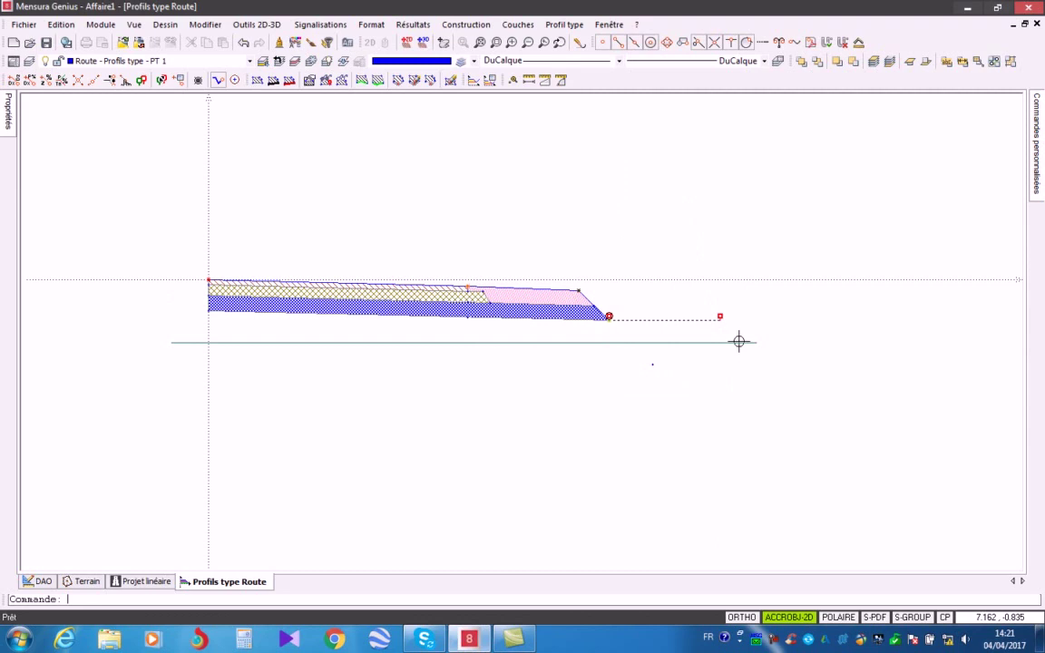
Step: Extend a -2/3 slope from the toe condition point down to the default natural ground, with the Talus remblais code
click(467, 24)
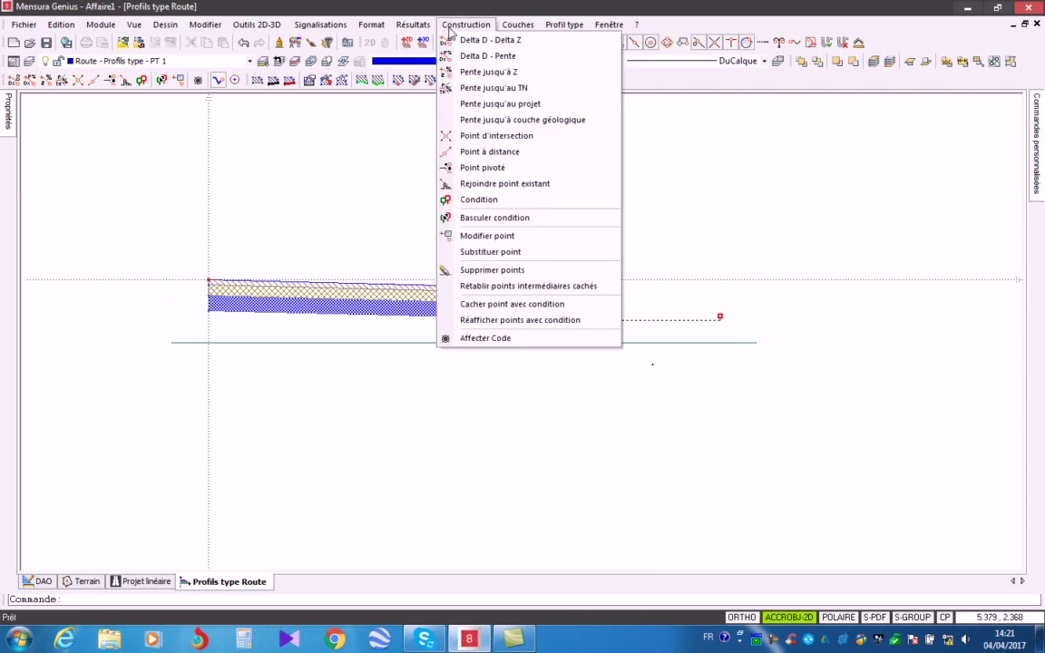
click(467, 88)
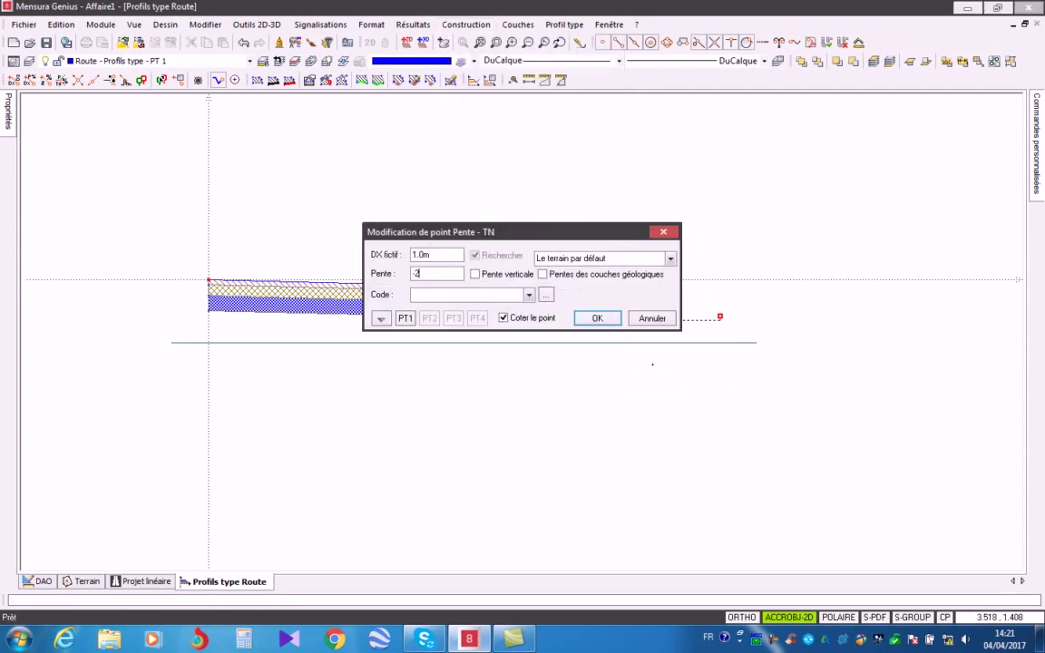
click(545, 295)
click(419, 282)
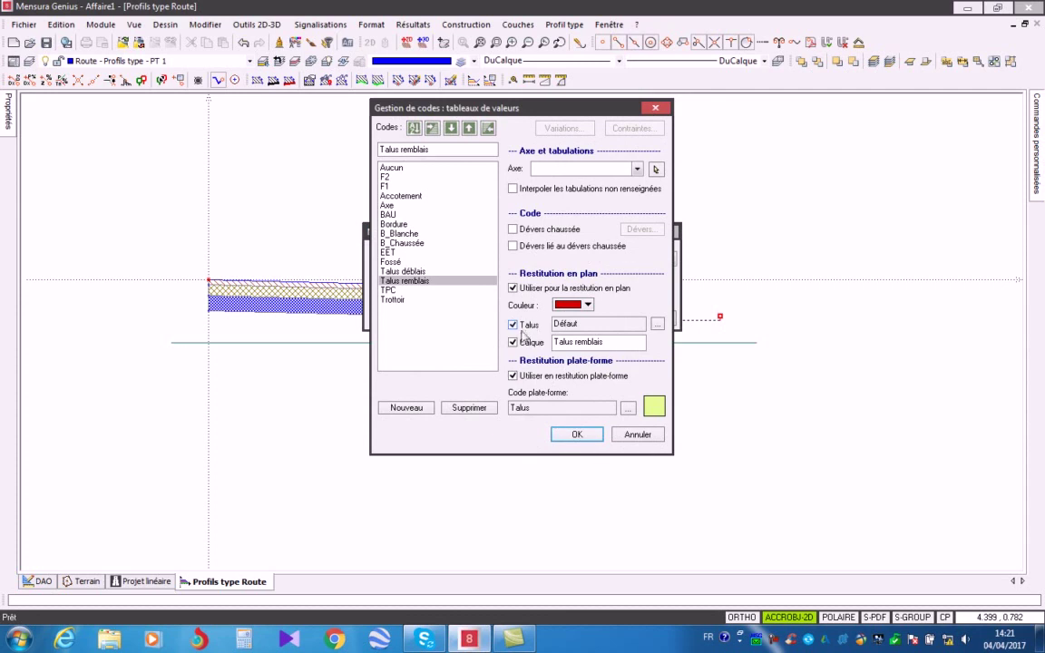
click(577, 434)
click(595, 320)
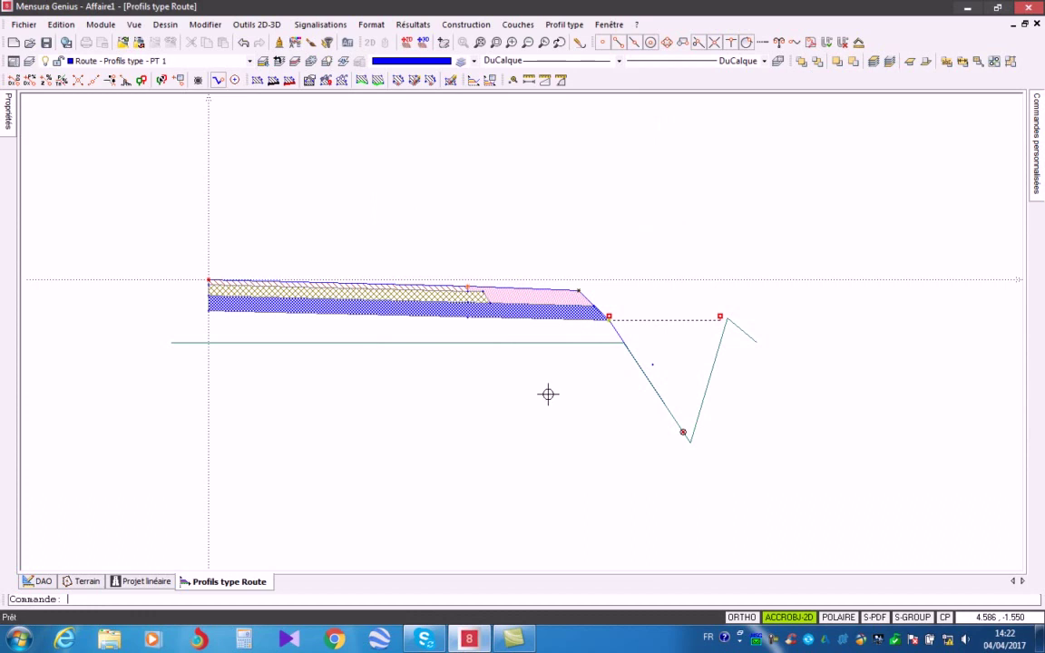
Step: Define the fill case's fond de forme from the C-F layer's base at the axis, through the toe, to the end of the fill slope
click(518, 24)
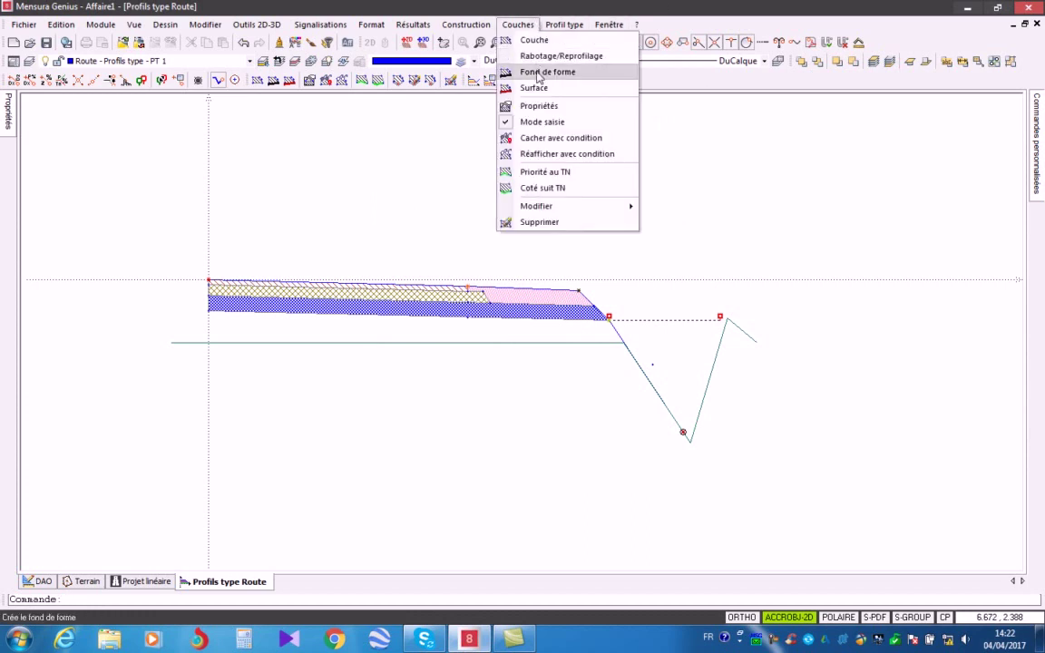
click(538, 72)
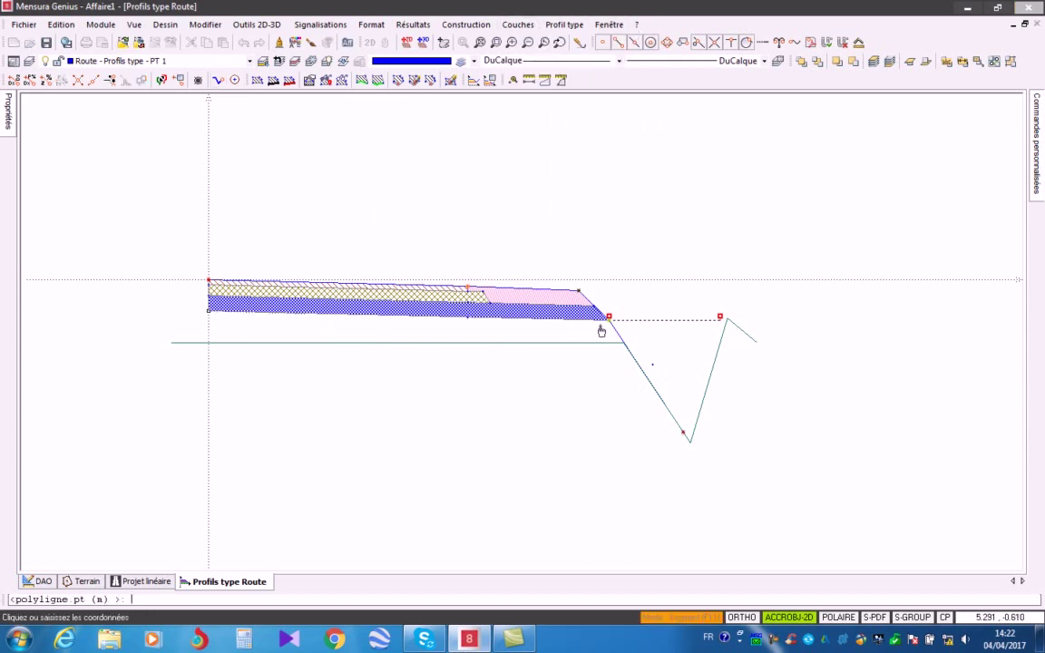
click(665, 435)
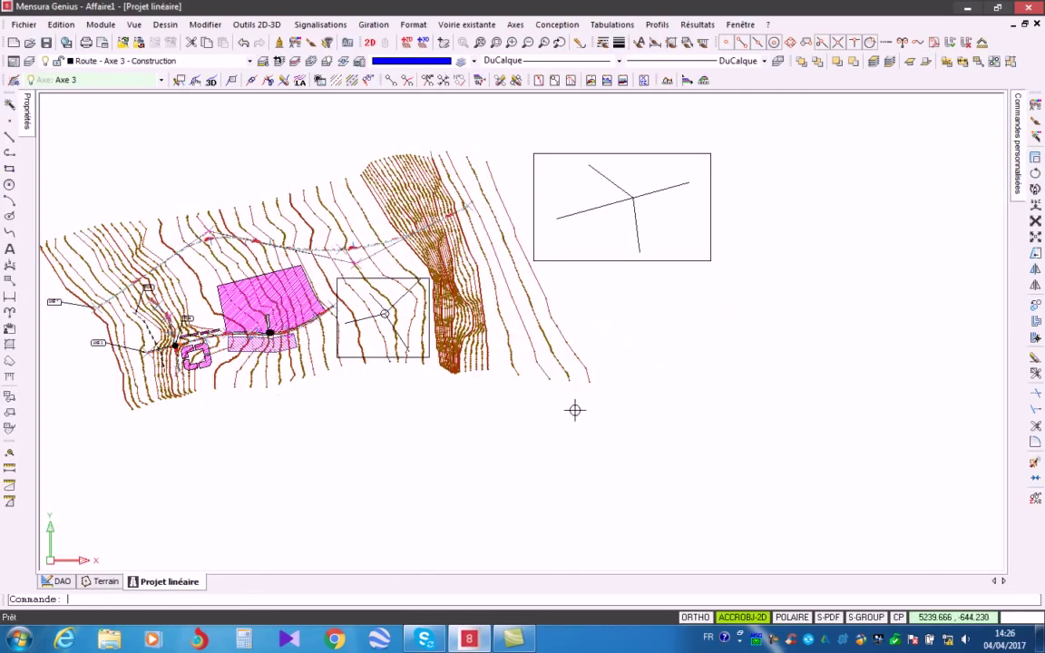
Step: Assign the typical profile PT 1 to both sides of Axe 2's tabulations, from the first one to the last
scroll(479, 392, down, 2)
scroll(539, 385, up, 2)
scroll(418, 355, up, 5)
scroll(418, 354, down, 2)
middle_drag(419, 313, 423, 360)
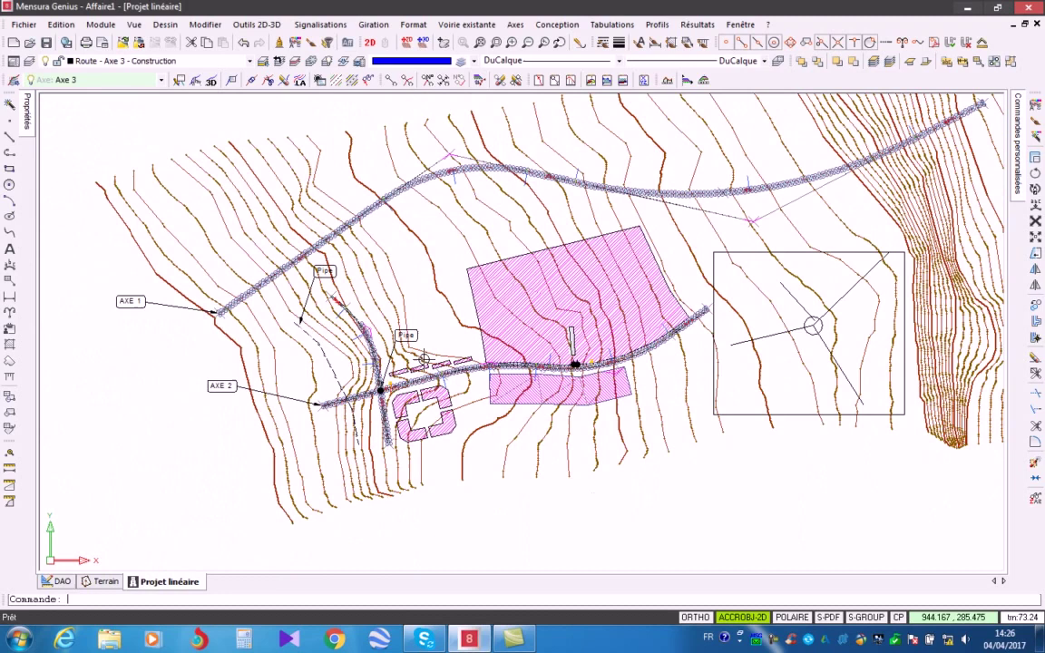
scroll(316, 354, up, 5)
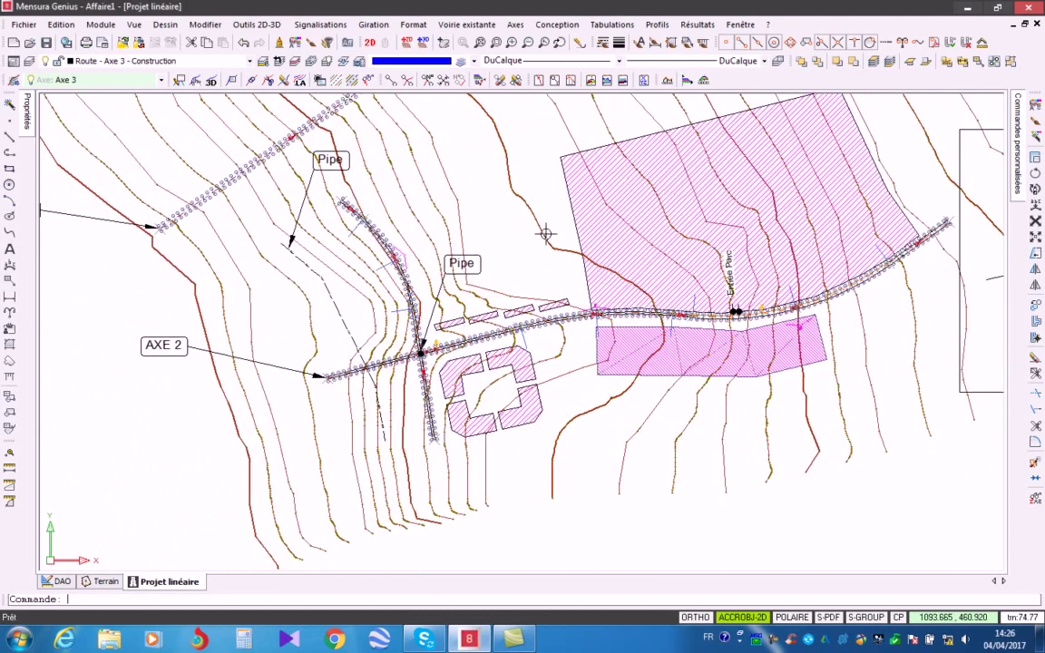
click(608, 25)
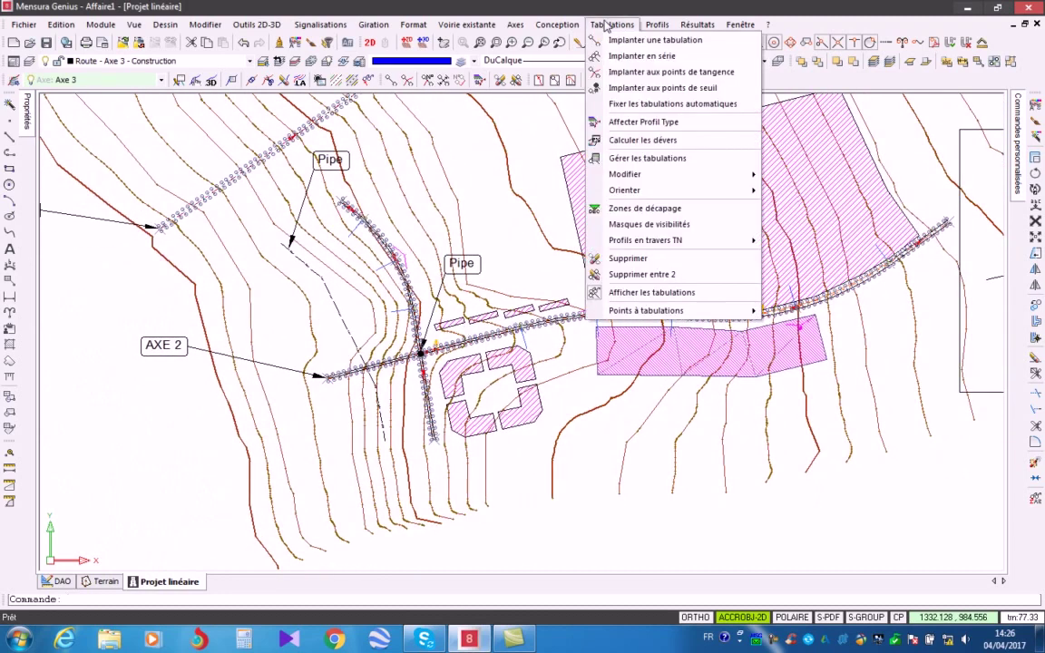
click(629, 123)
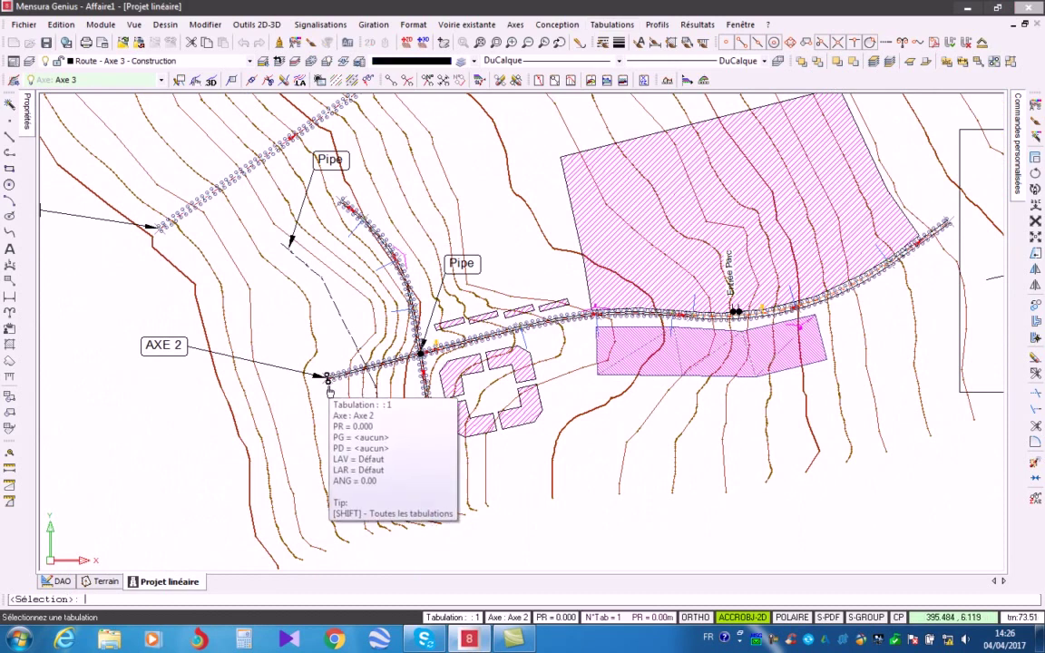
scroll(324, 392, up, 3)
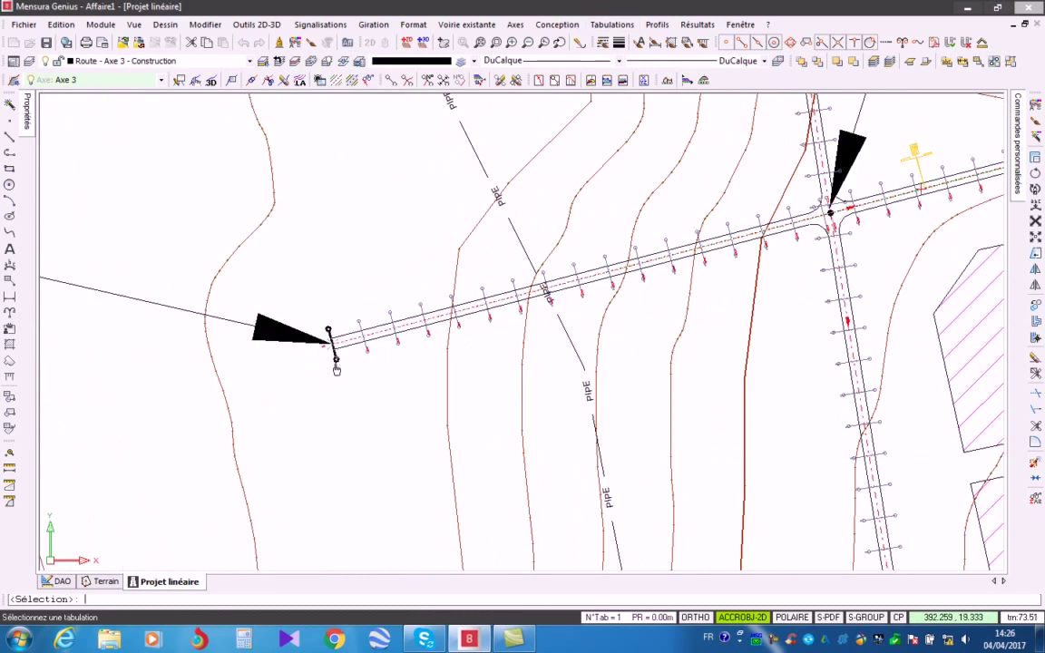
scroll(334, 368, down, 1)
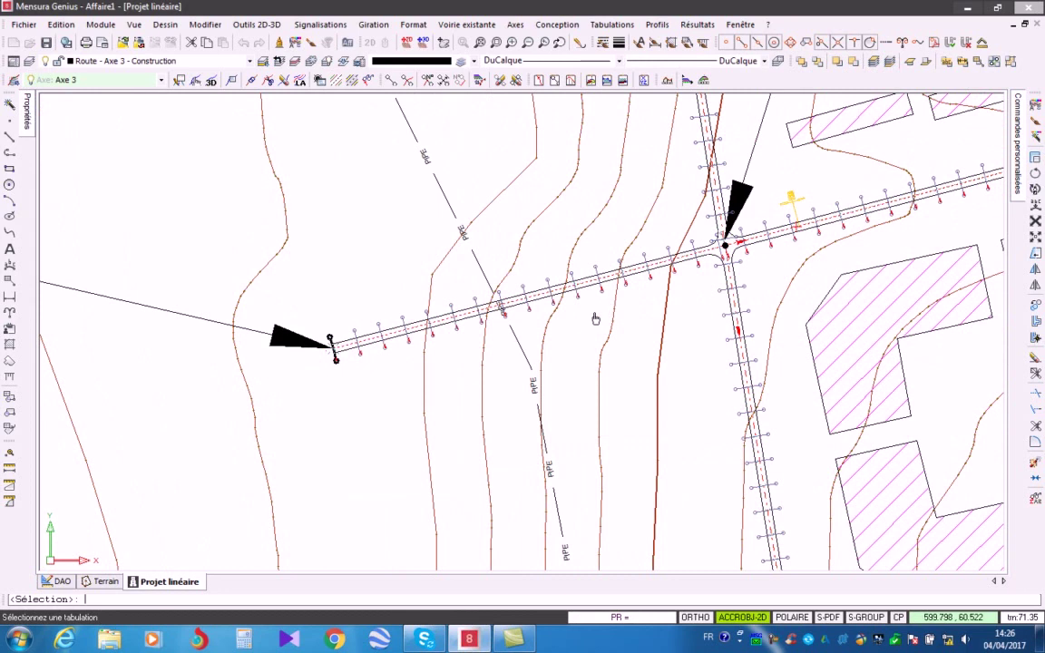
scroll(552, 330, down, 4)
middle_drag(732, 318, 465, 332)
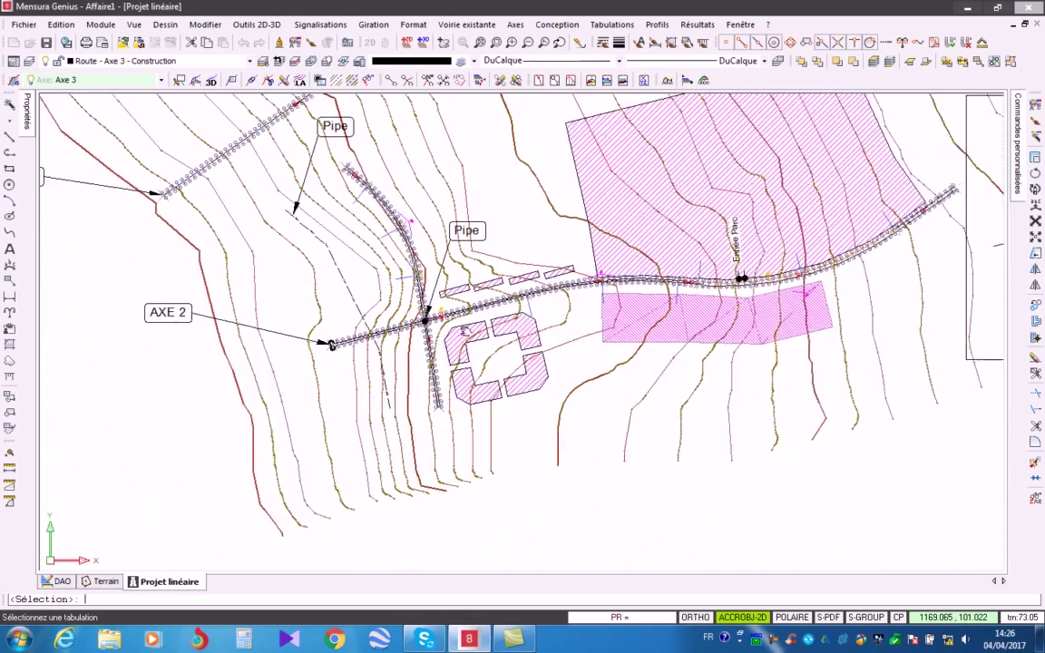
middle_drag(859, 296, 602, 311)
scroll(712, 275, up, 2)
scroll(685, 215, up, 5)
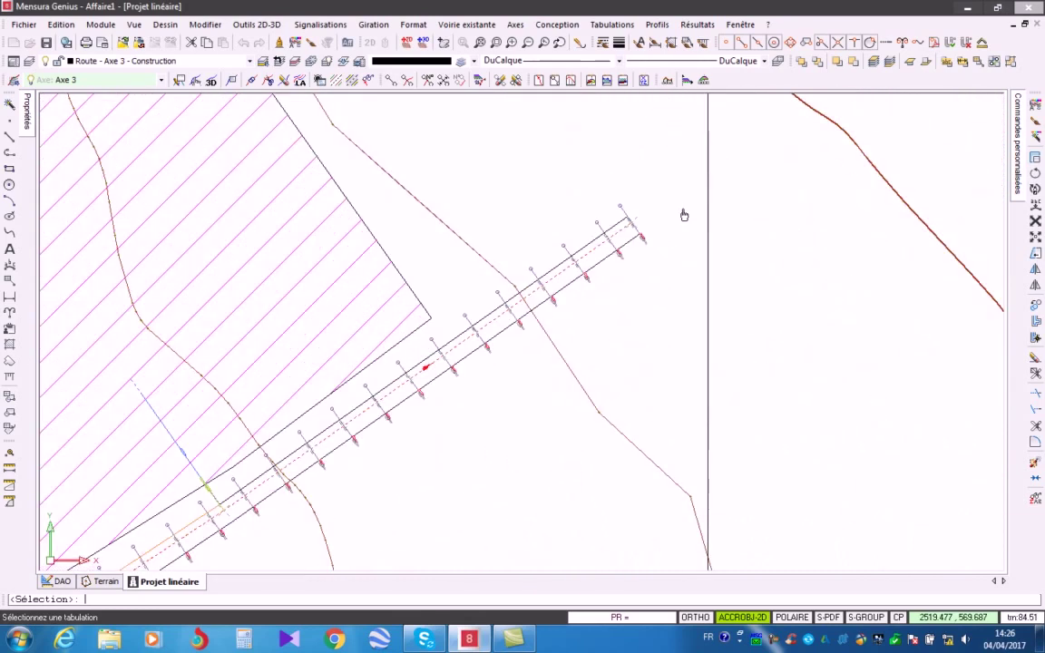
click(642, 240)
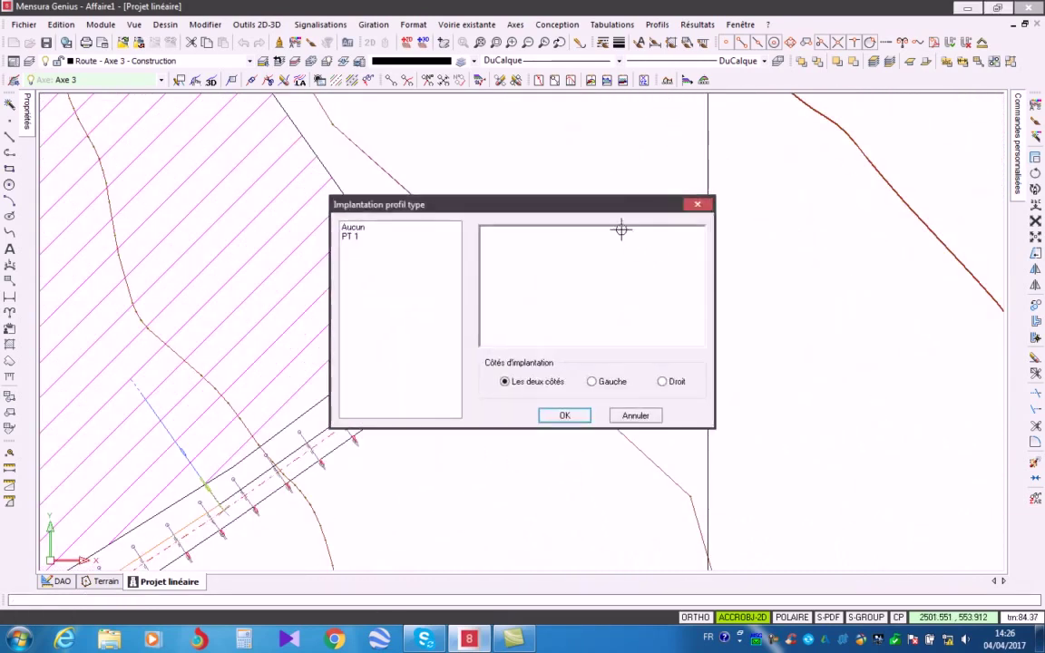
drag(617, 214, 901, 172)
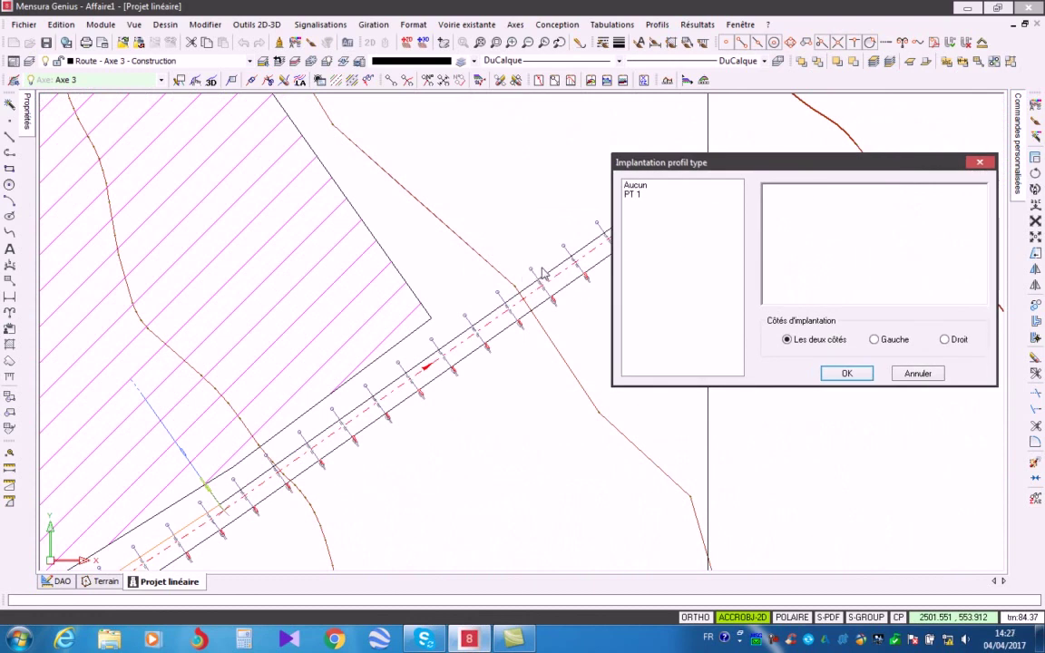
click(640, 195)
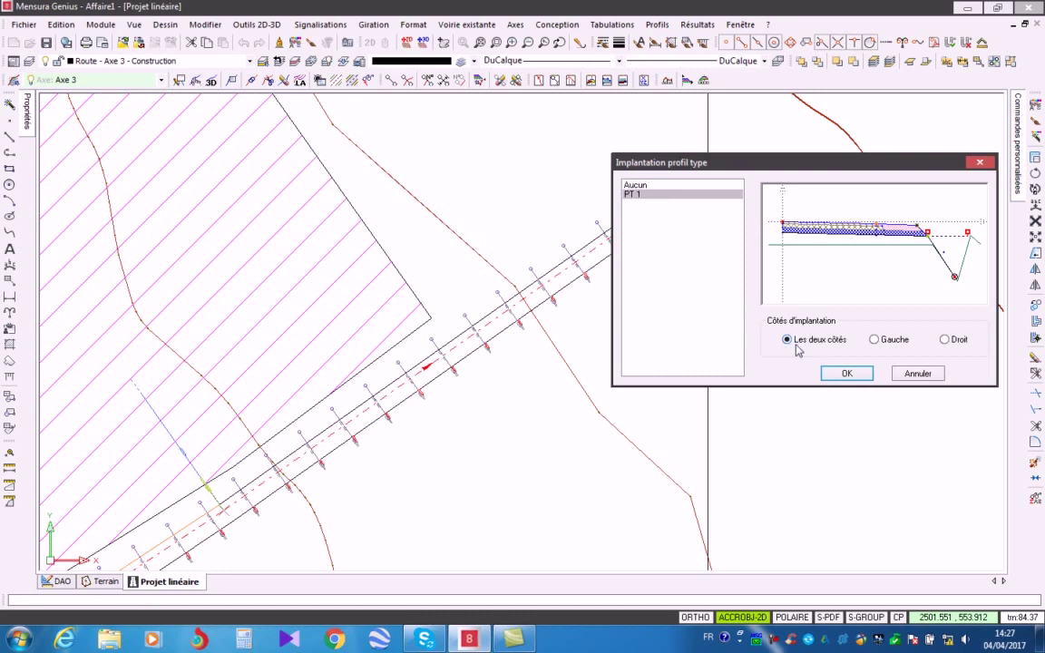
click(835, 373)
Step: Examine the crossfall annotations on Axe 2's tabulations, from the end of the axis back to its start
scroll(600, 222, up, 5)
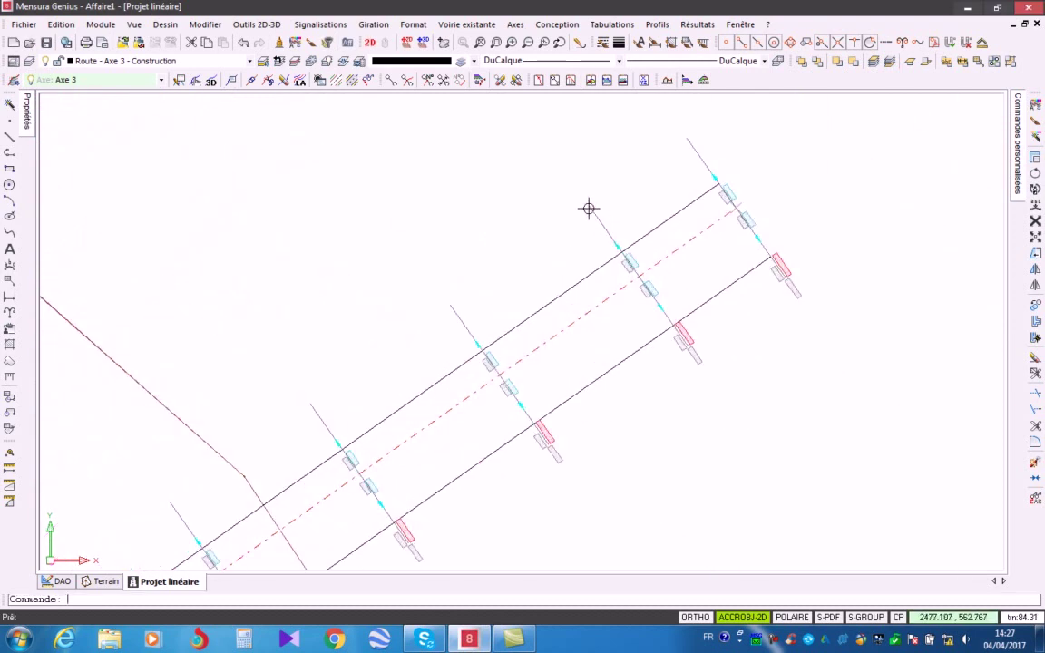
scroll(677, 317, up, 5)
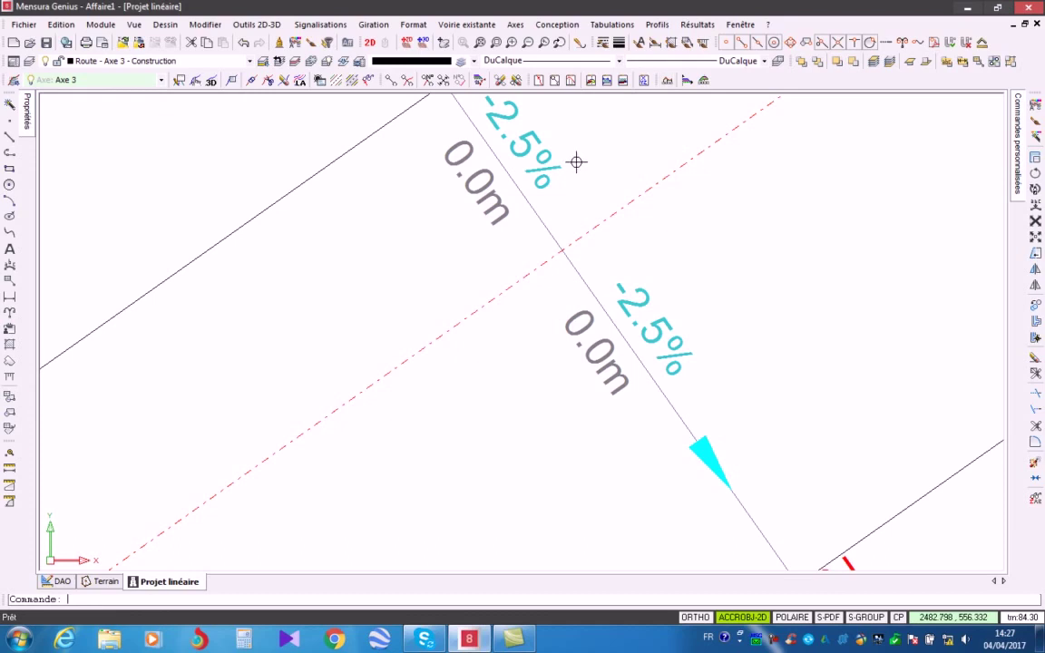
scroll(604, 193, down, 5)
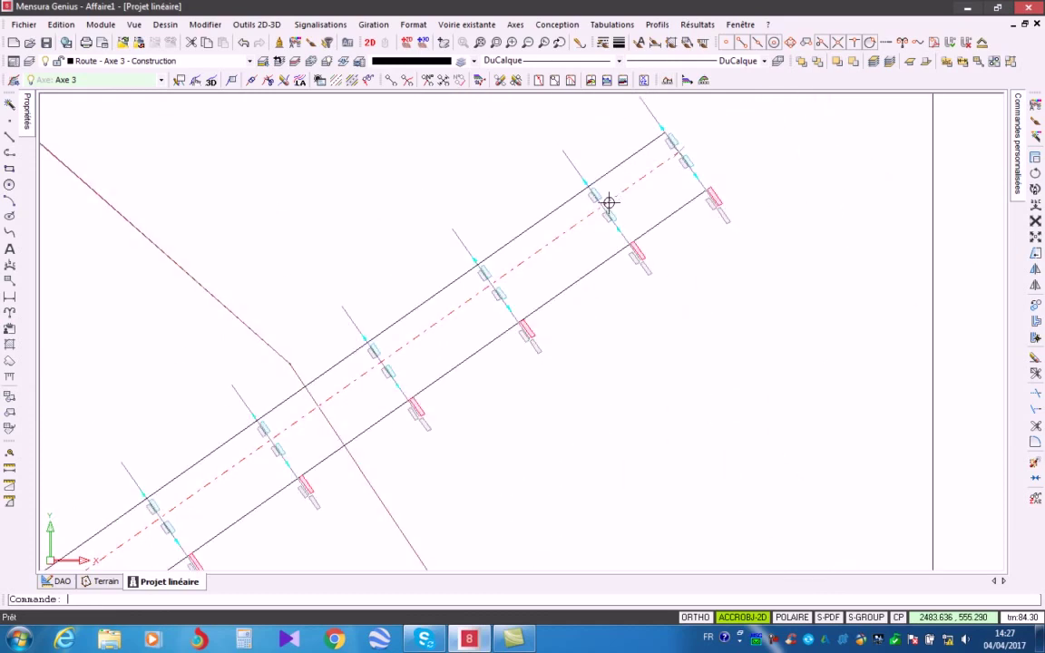
scroll(569, 226, down, 10)
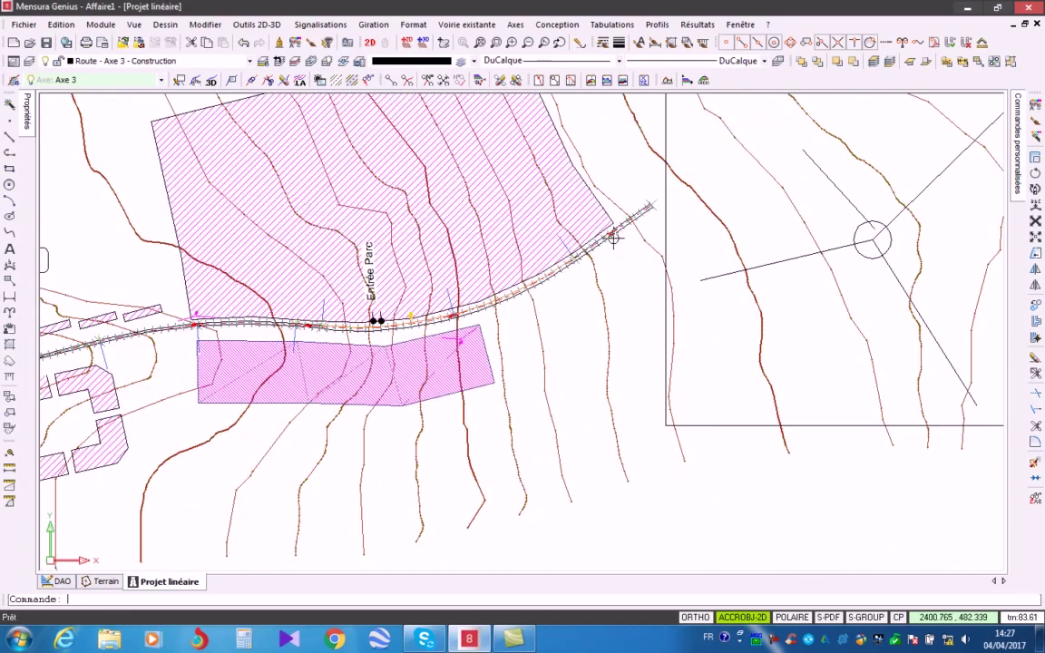
middle_drag(610, 226, 758, 192)
middle_drag(466, 250, 749, 199)
scroll(373, 292, up, 10)
middle_drag(294, 313, 468, 278)
scroll(383, 345, up, 2)
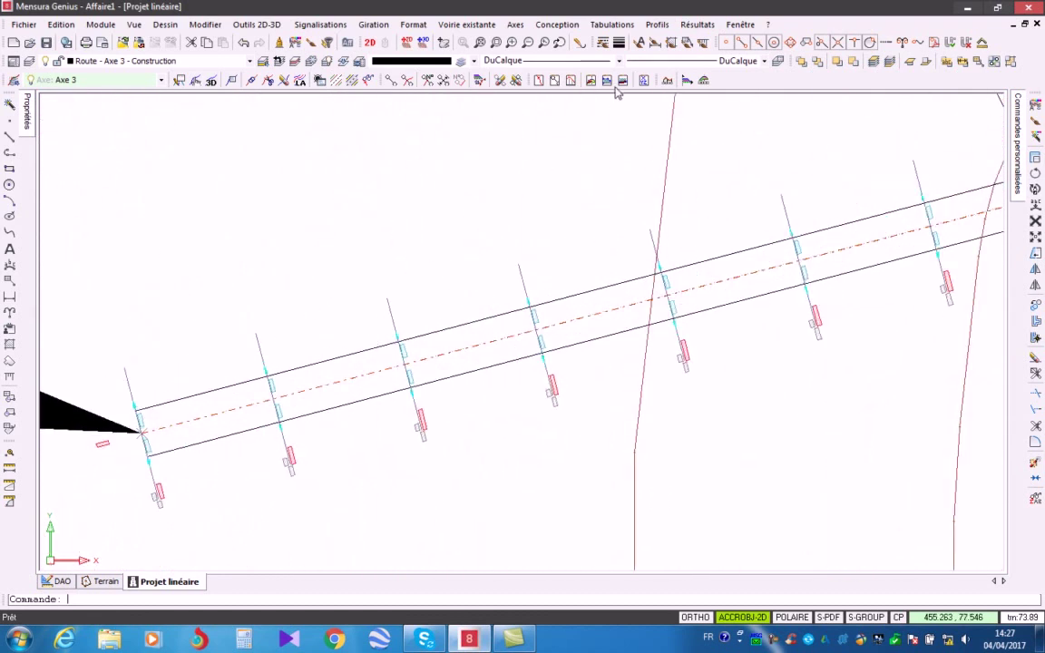
Step: Display the cross-sections of Axe 2, examine the fill slope, ditch and layers at PR 900, and return to the plan
click(657, 25)
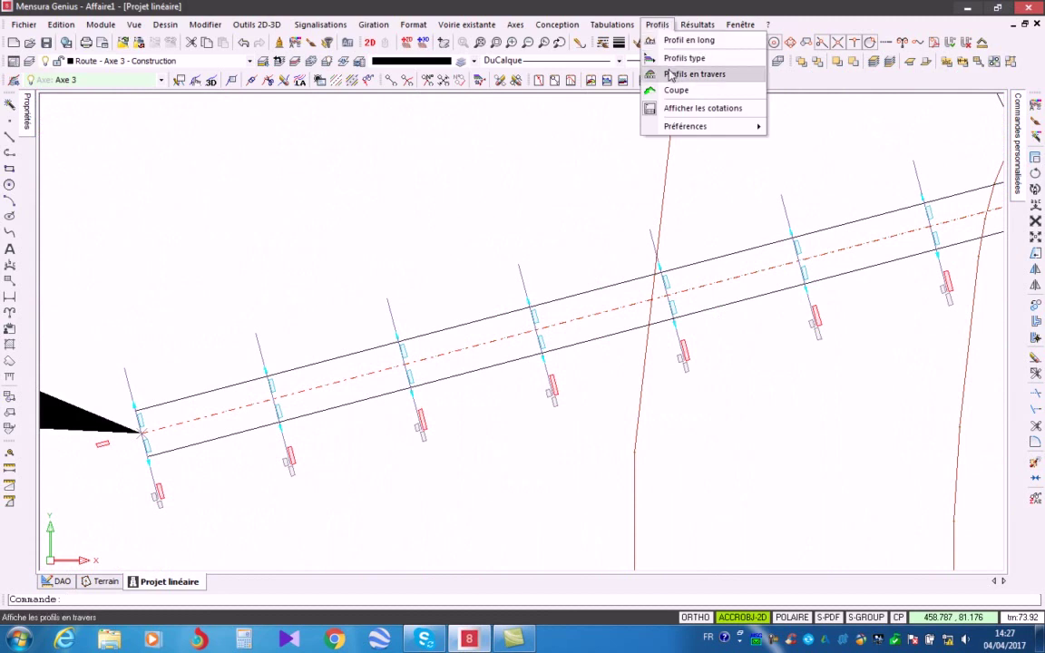
click(671, 73)
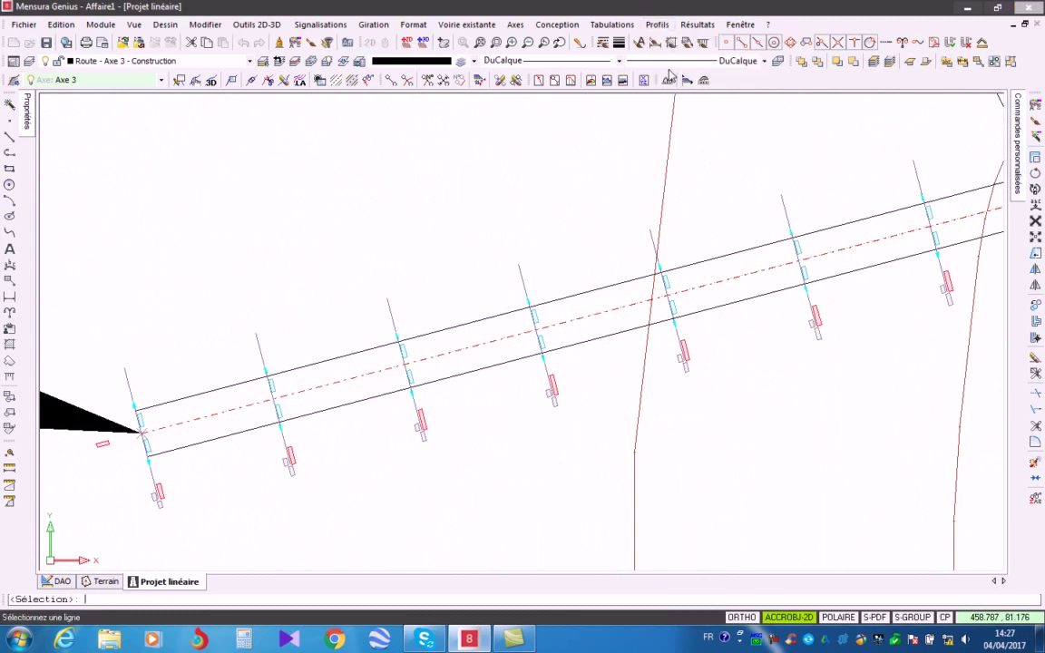
click(344, 386)
click(188, 240)
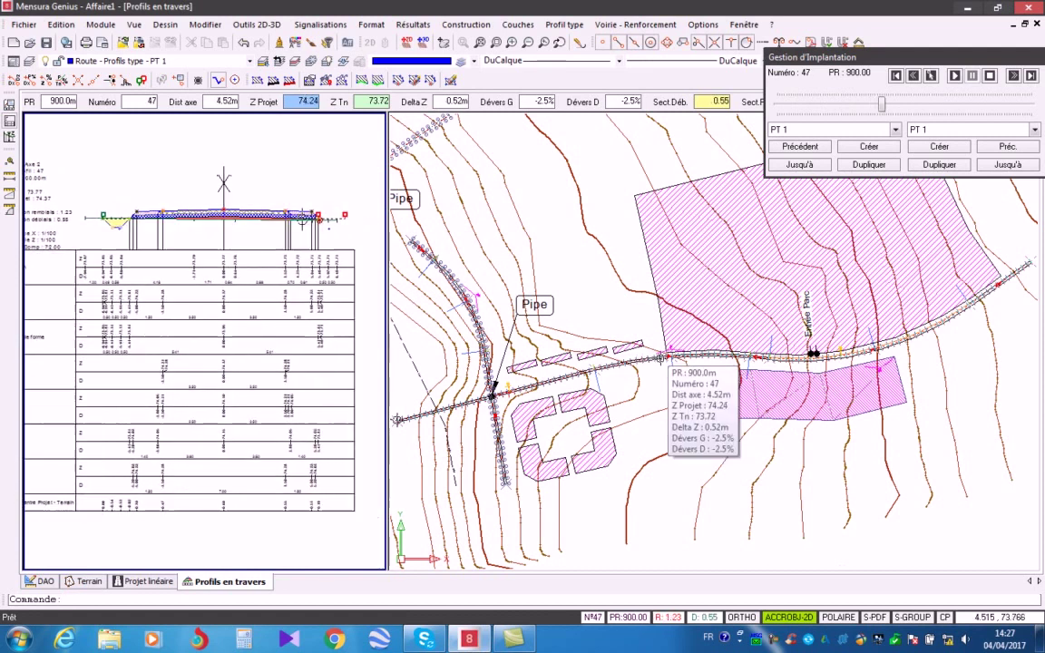
scroll(189, 222, up, 5)
middle_drag(189, 222, 290, 221)
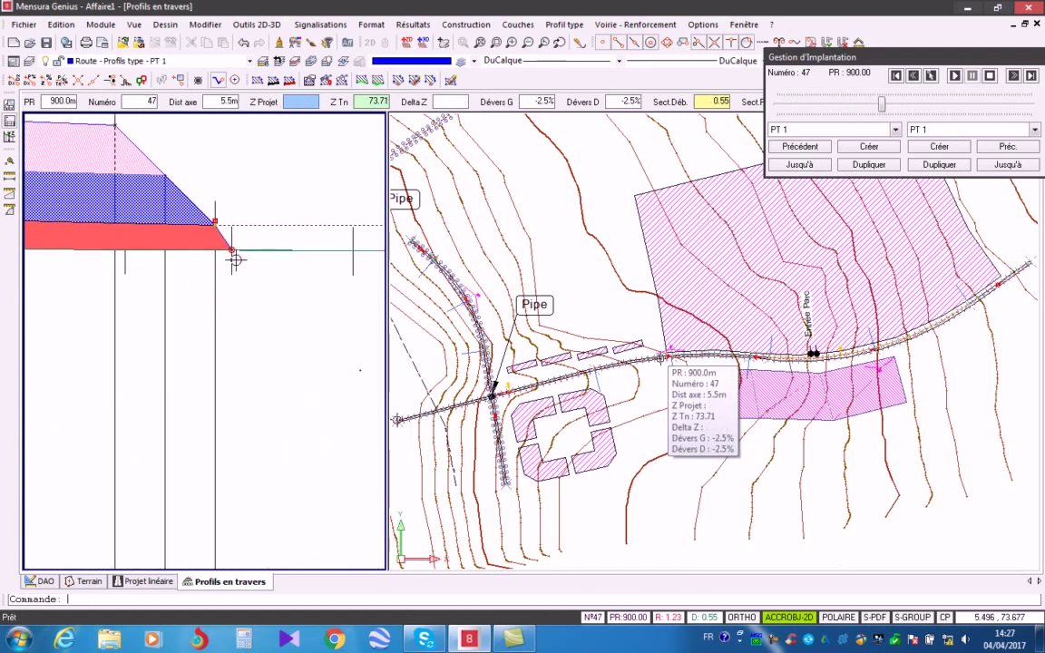
scroll(248, 268, down, 5)
scroll(150, 273, up, 3)
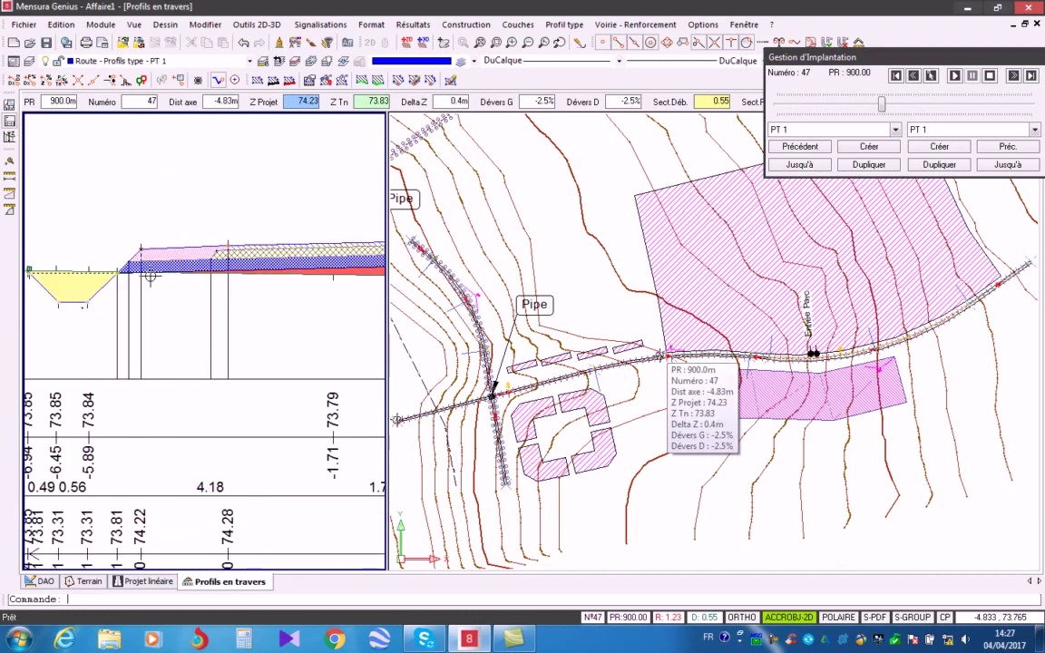
scroll(163, 234, down, 4)
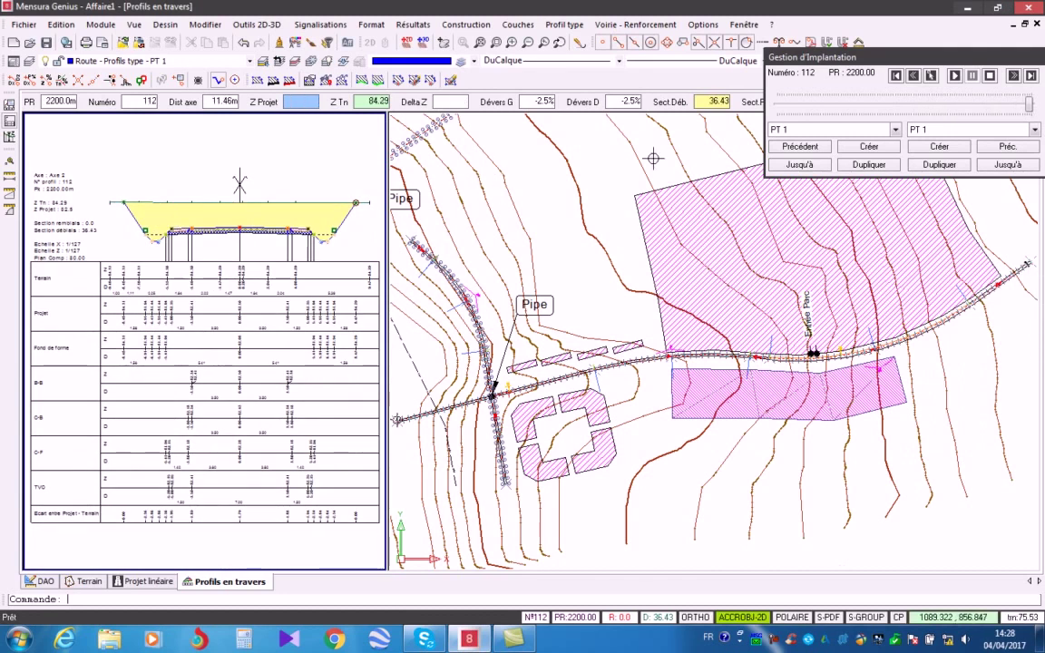
click(1037, 23)
Step: Compute Axe 2's plan restitution from its first to its last tabulation, with a point every 20 m and a layer group linked to the axis
scroll(458, 224, down, 5)
scroll(545, 203, down, 5)
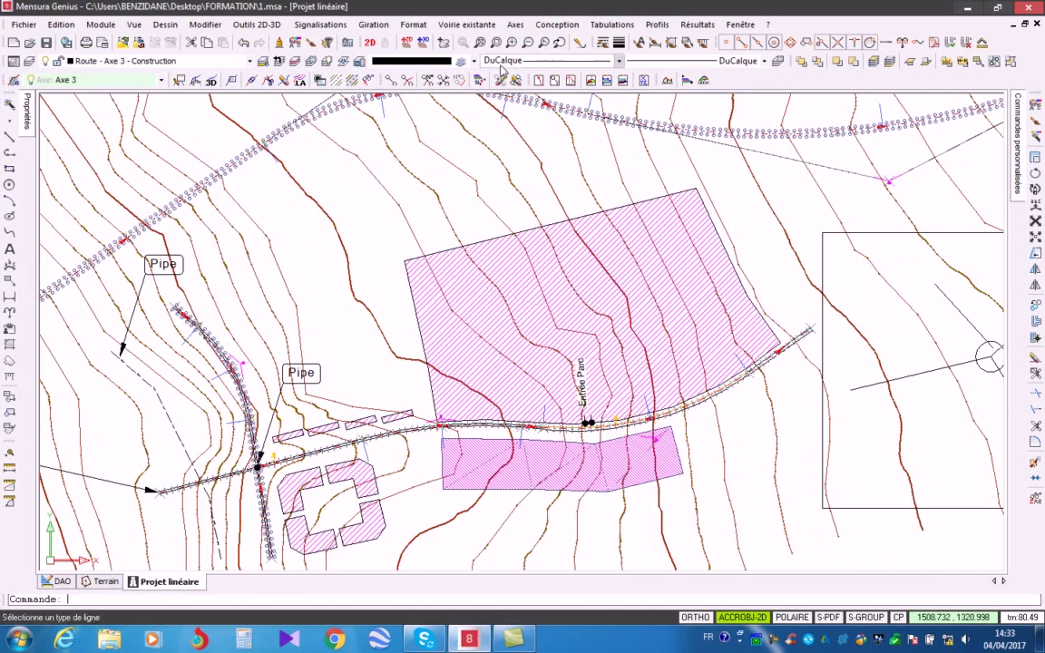
click(517, 25)
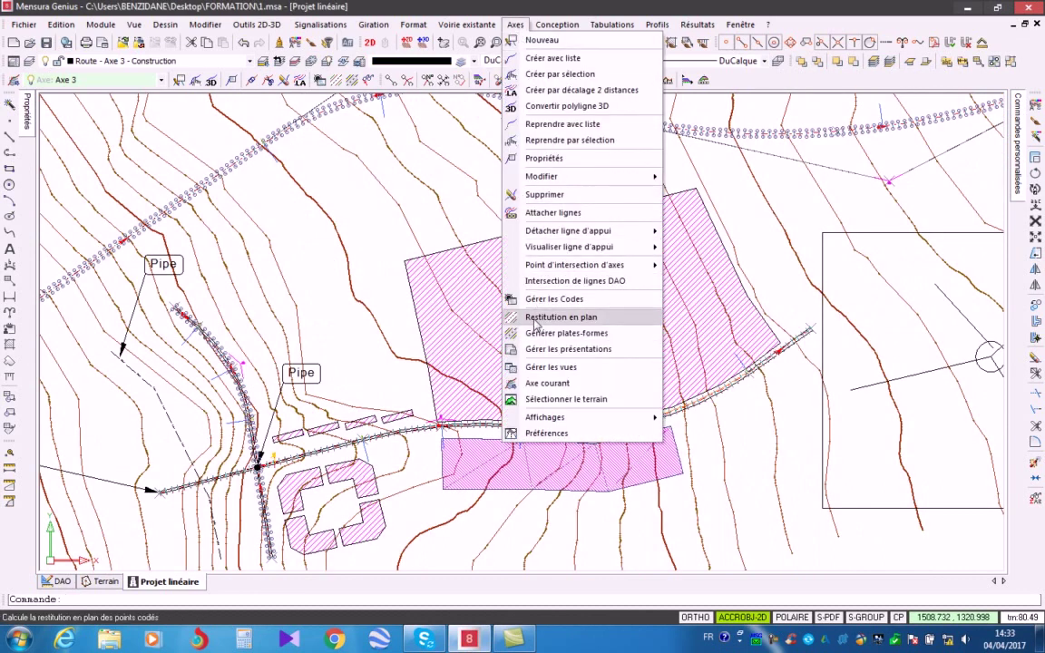
click(535, 320)
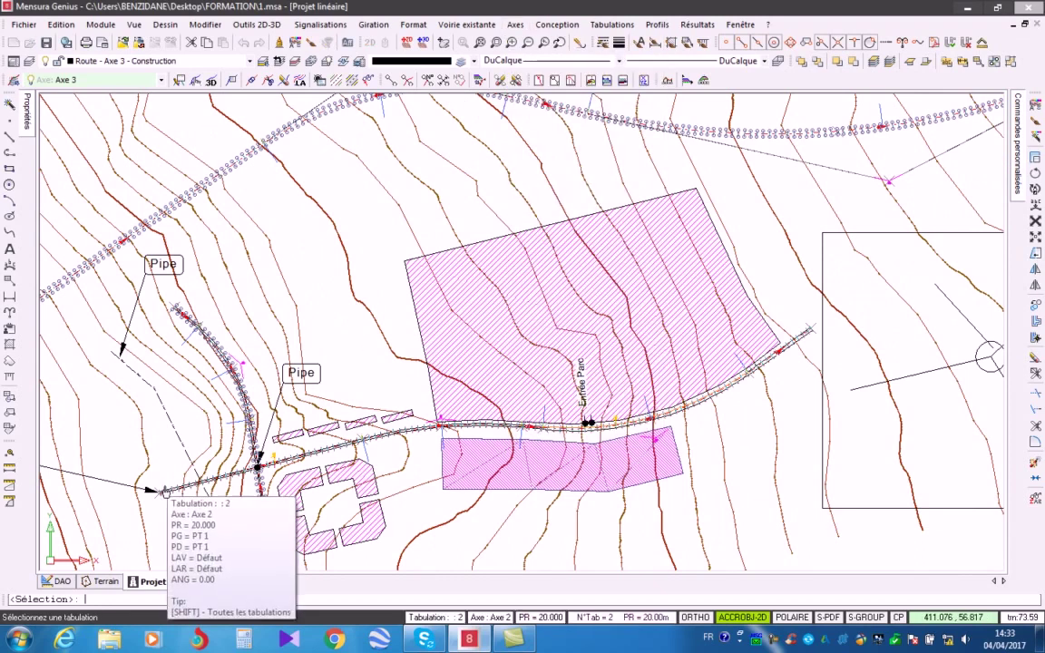
scroll(160, 494, up, 5)
scroll(160, 508, down, 3)
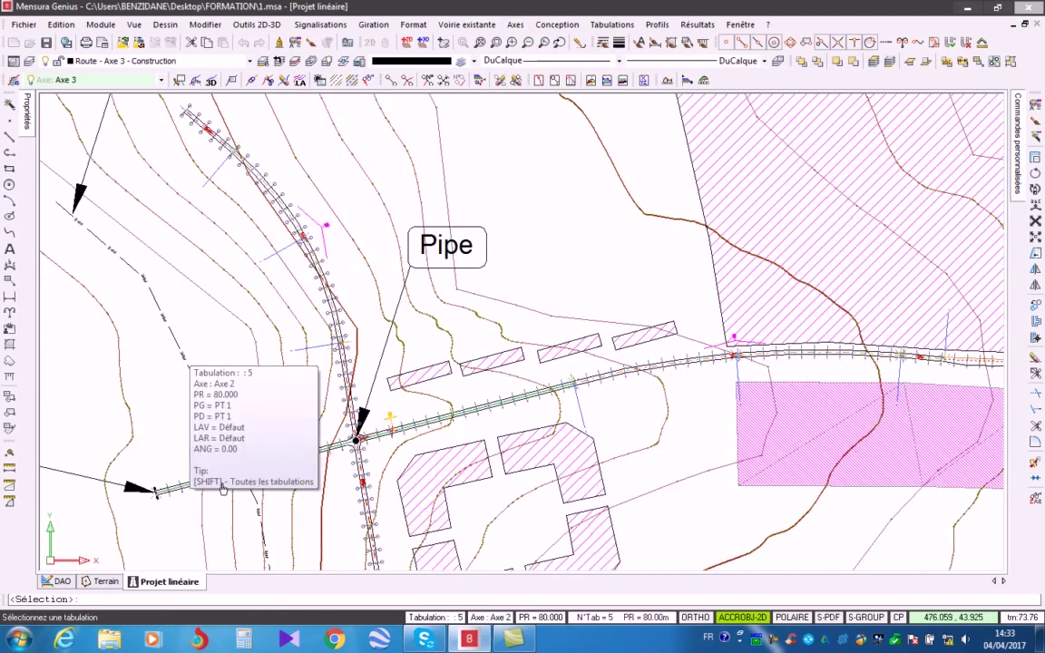
middle_drag(726, 394, 481, 370)
scroll(481, 371, down, 3)
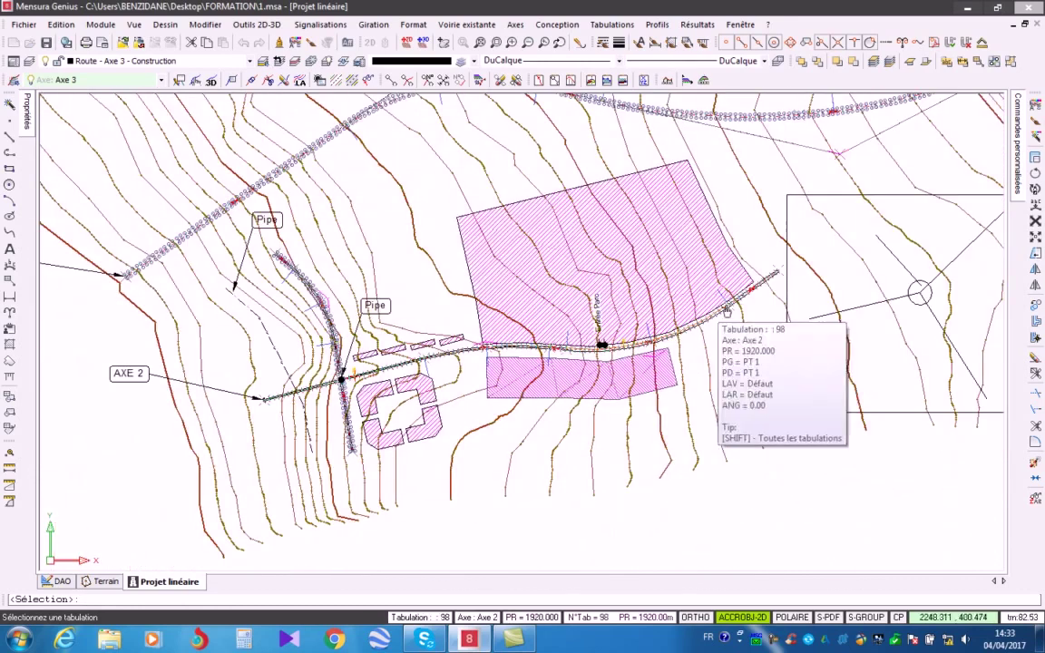
scroll(851, 281, up, 7)
click(851, 280)
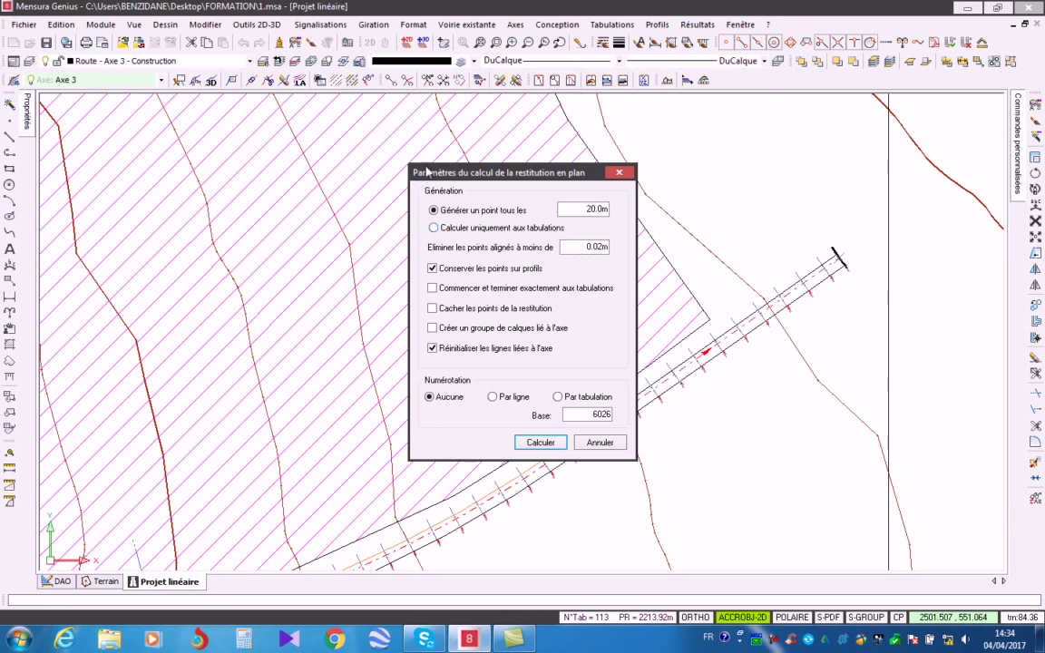
click(583, 249)
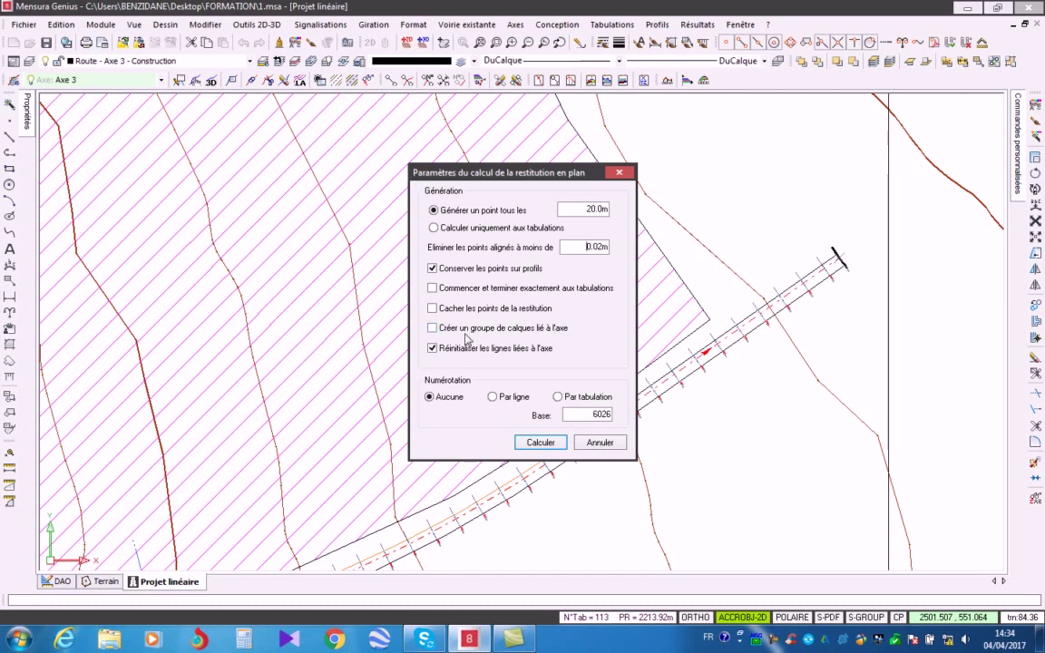
click(433, 328)
click(541, 443)
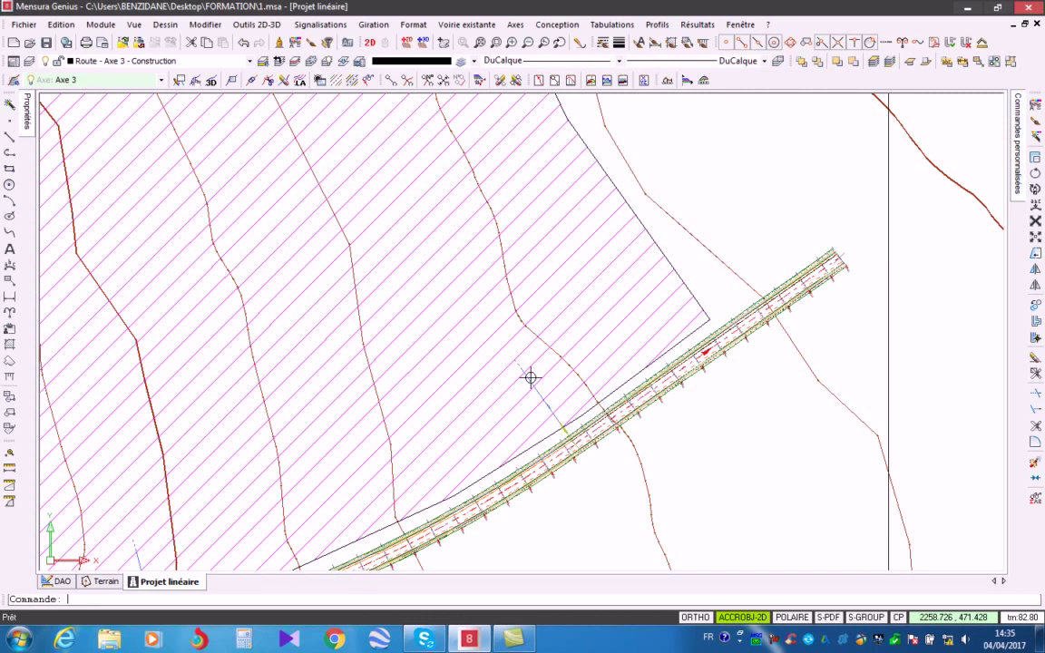
click(515, 25)
click(551, 317)
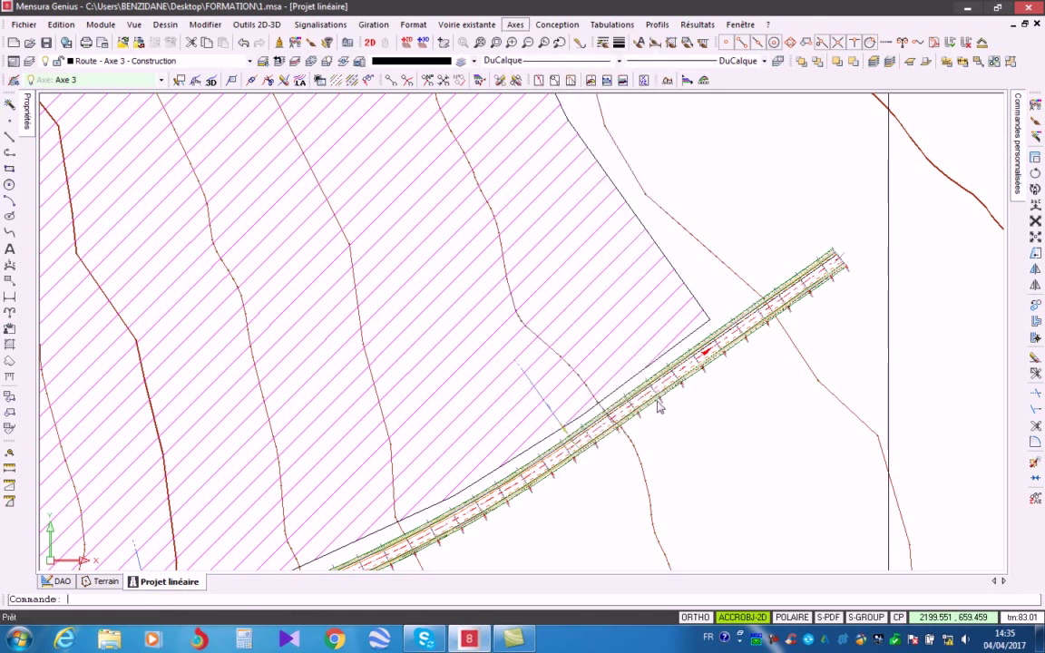
click(631, 407)
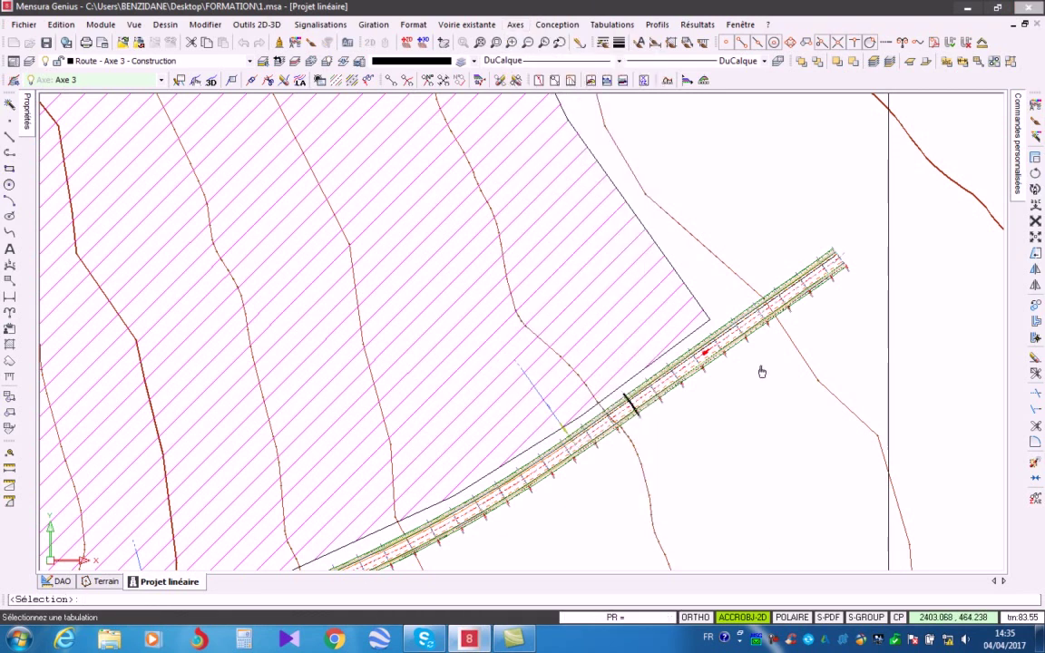
click(840, 263)
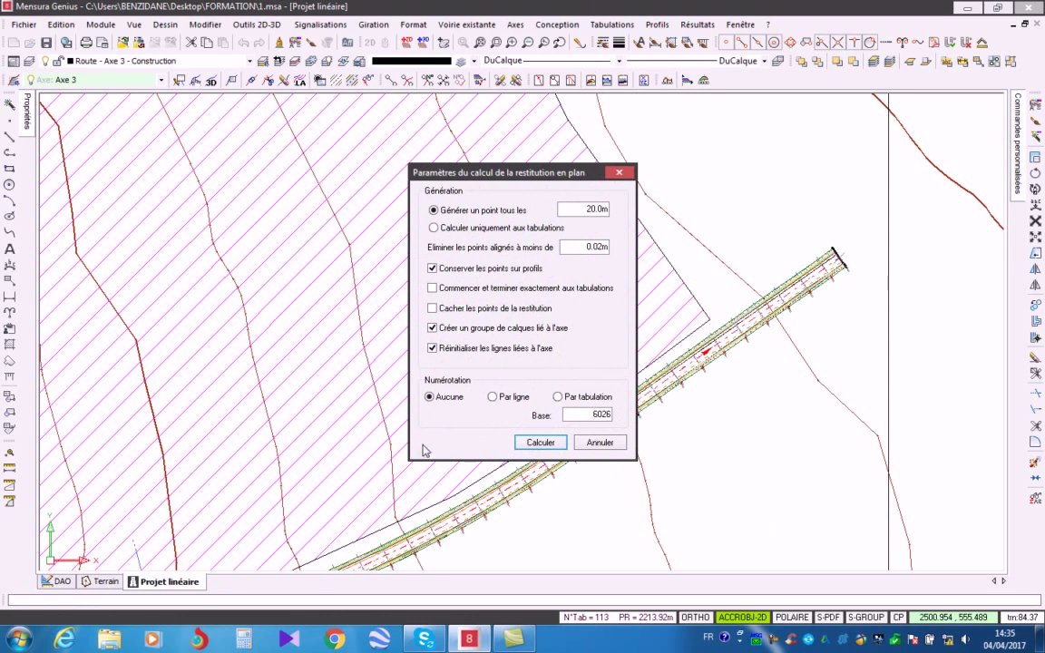
click(595, 443)
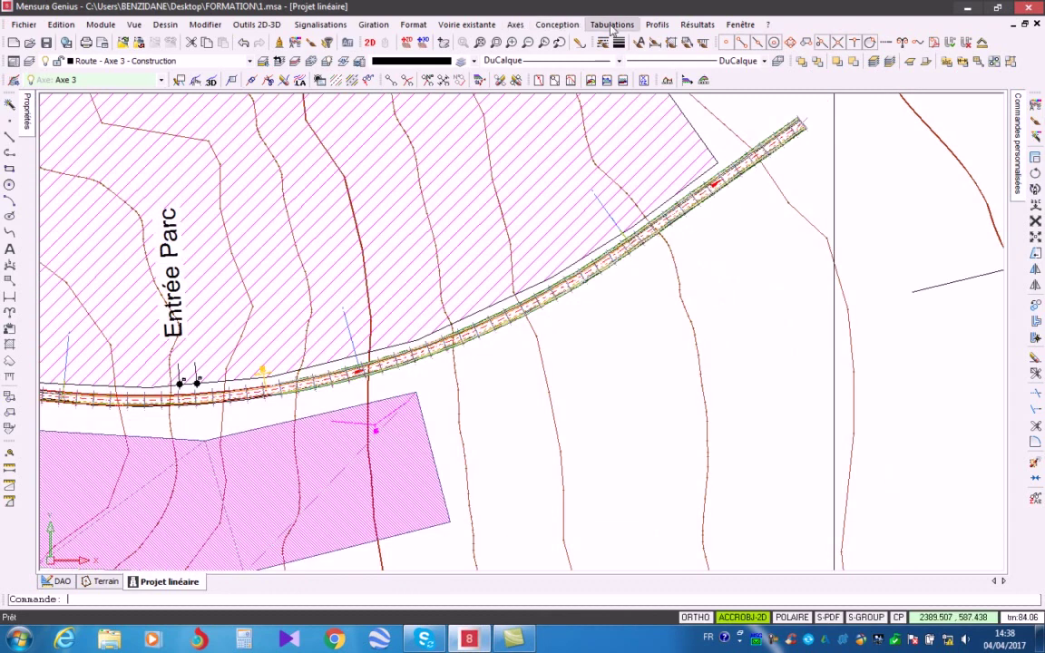
click(613, 25)
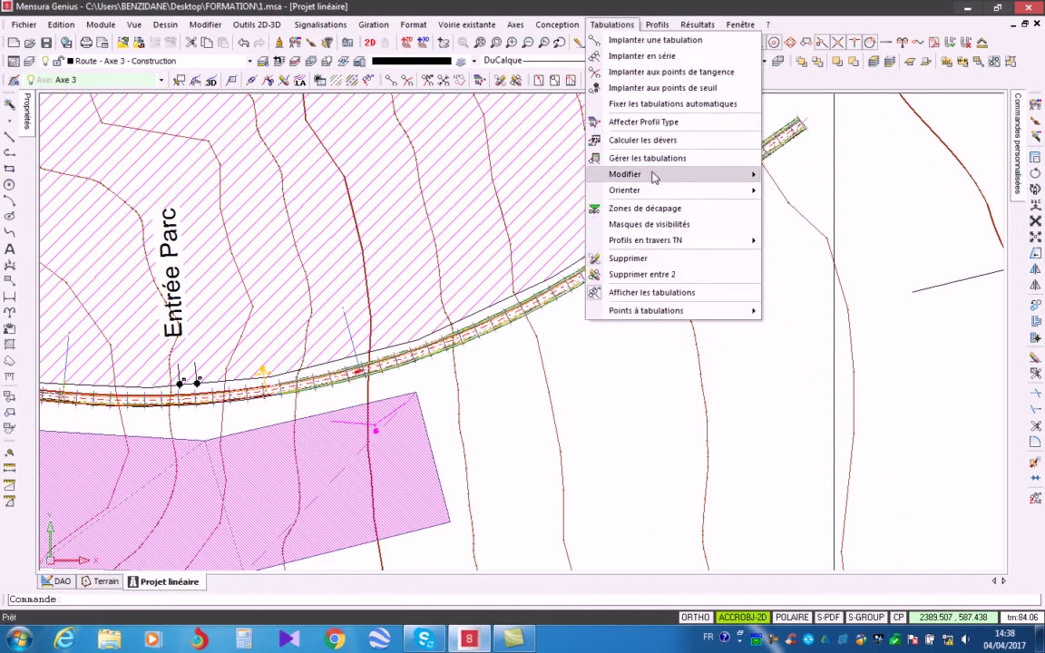
click(663, 142)
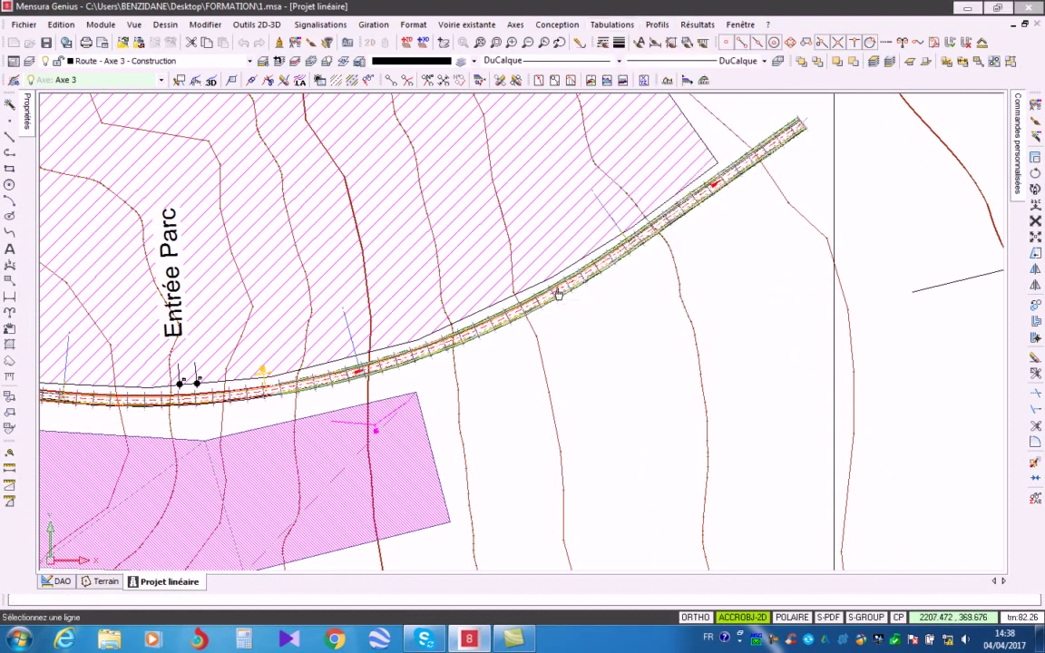
click(559, 294)
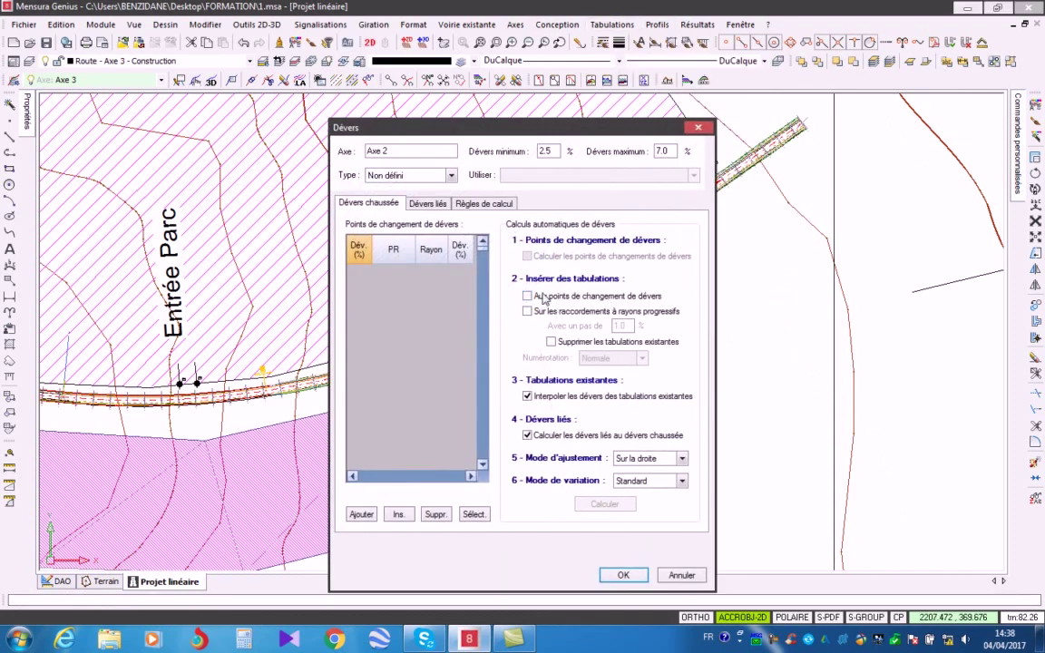
click(408, 174)
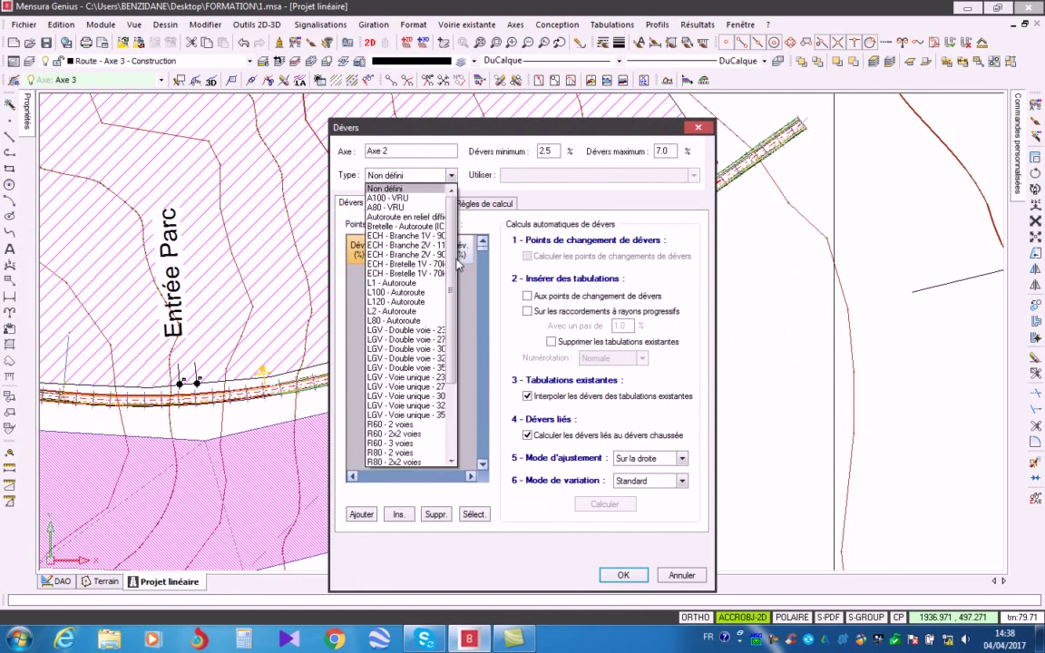
scroll(395, 325, down, 4)
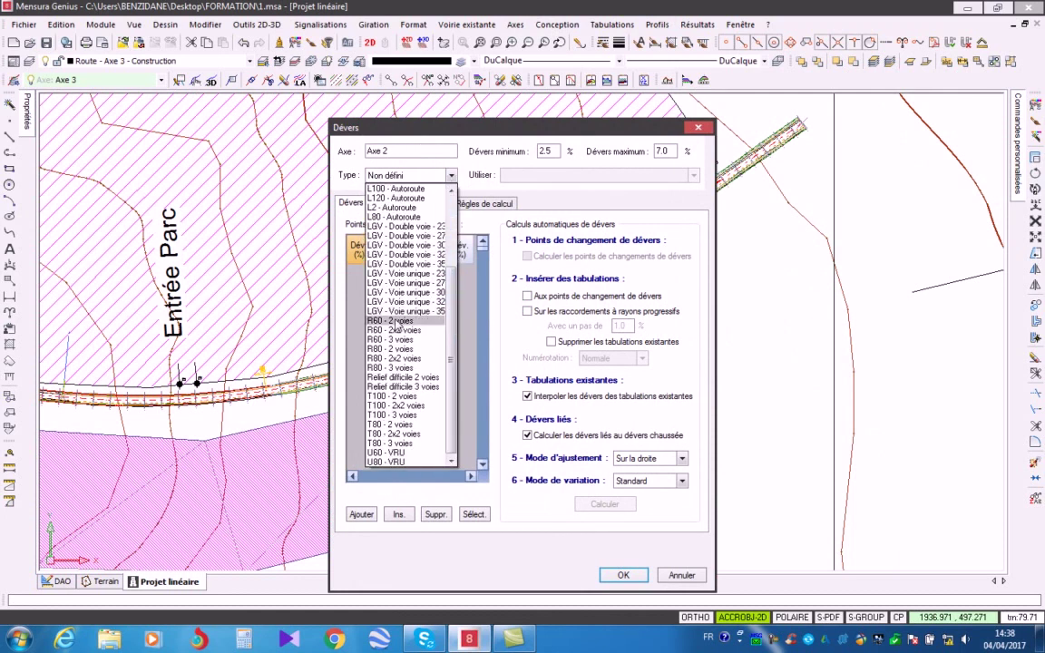
click(395, 322)
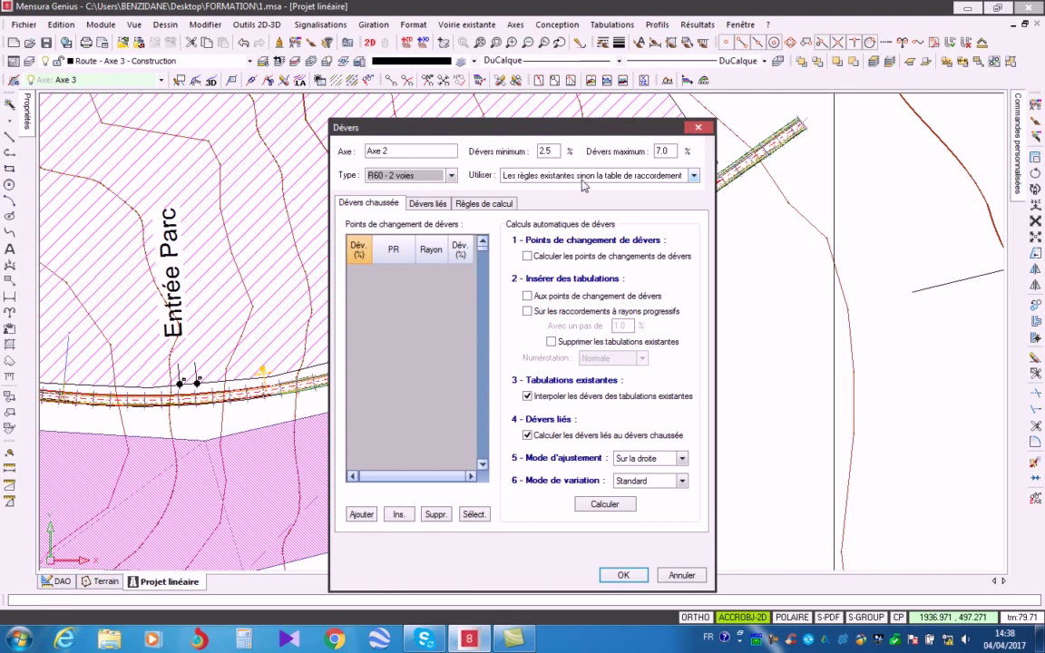
click(660, 177)
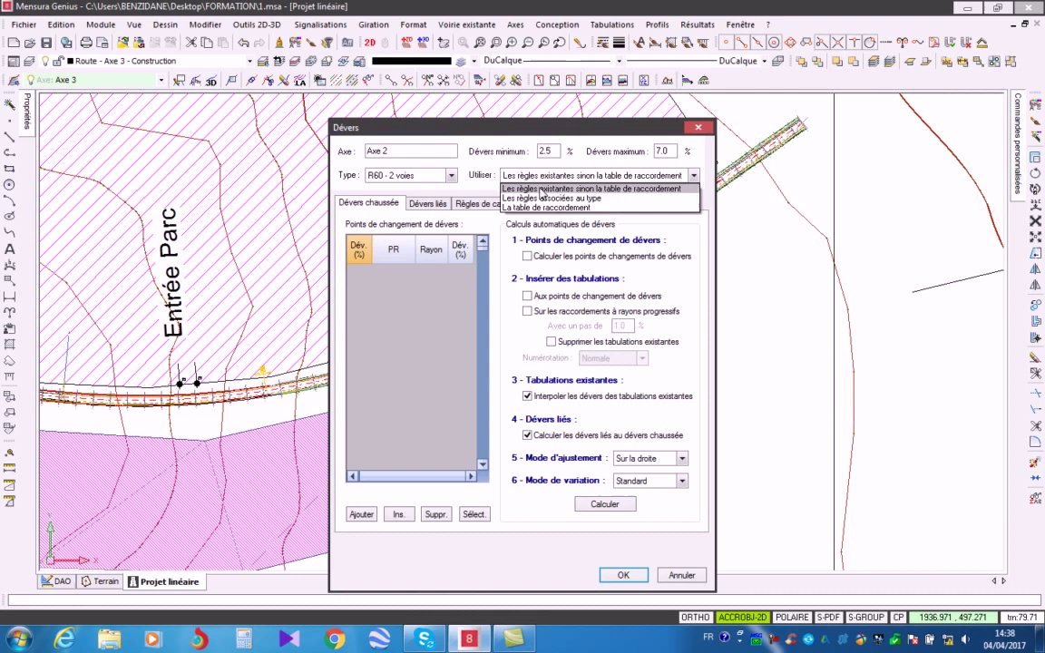
click(500, 177)
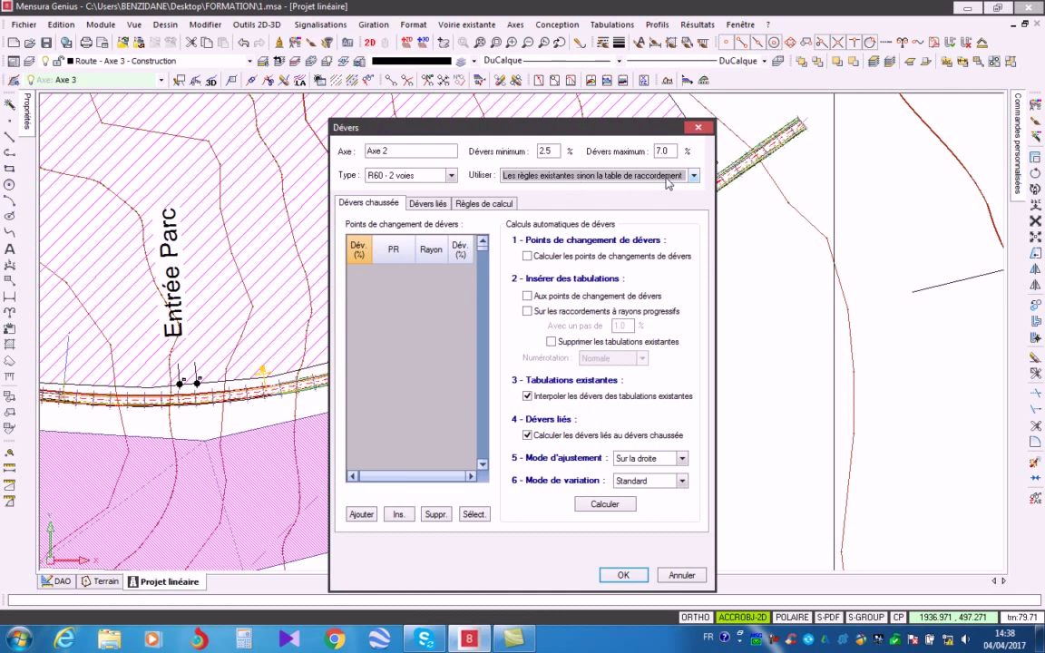
key(Return)
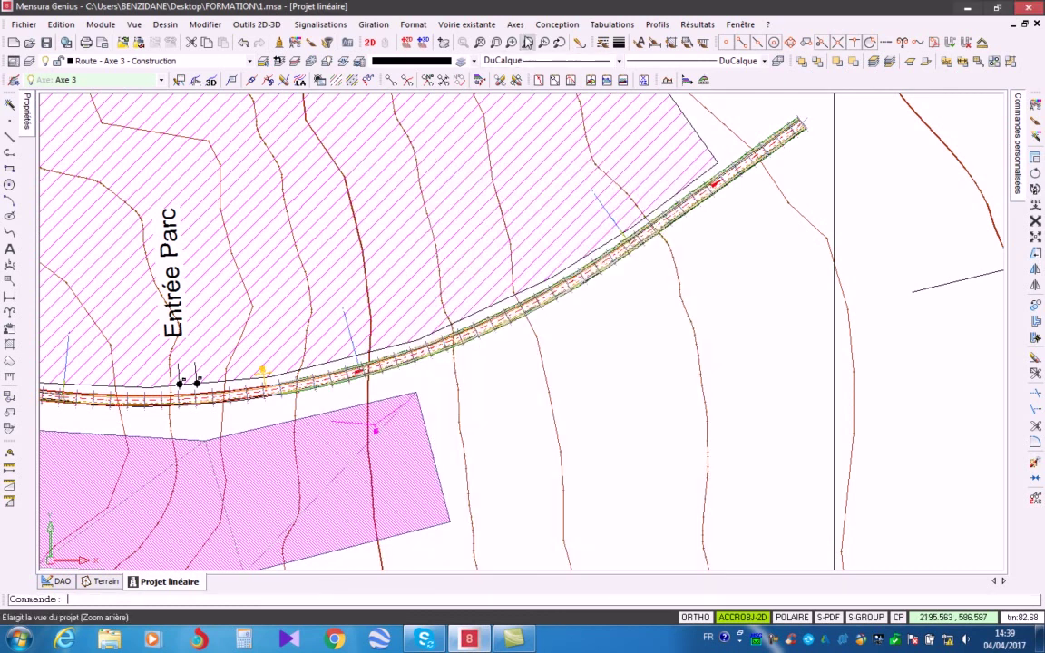
Step: Open the crossfall calculation for Axe 2 and set its road type to R60 - 2 voies
click(514, 27)
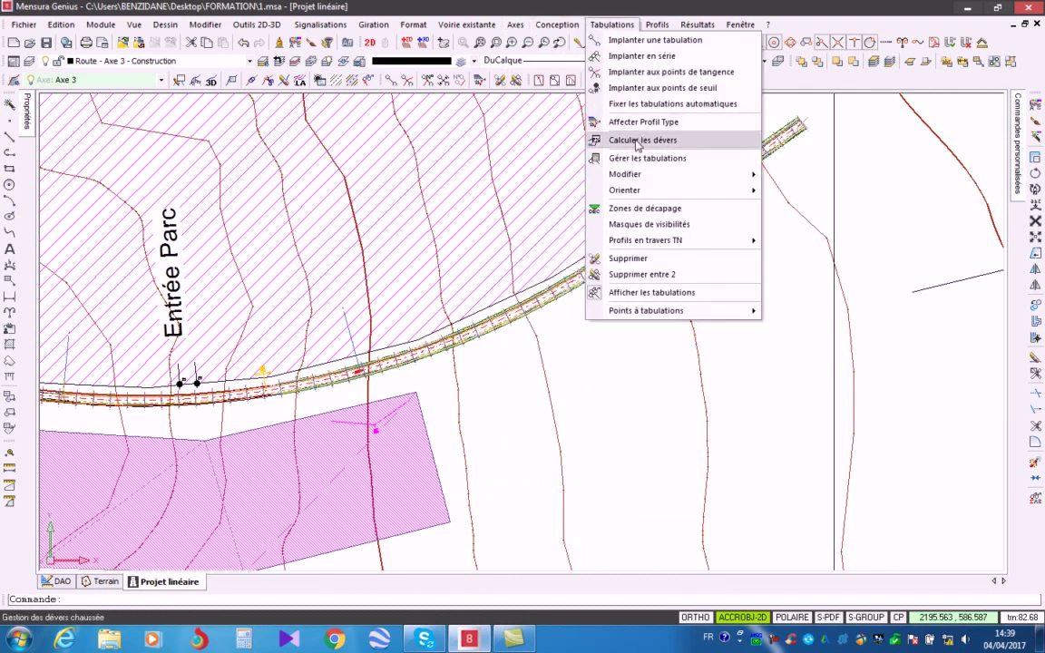
click(638, 140)
click(512, 307)
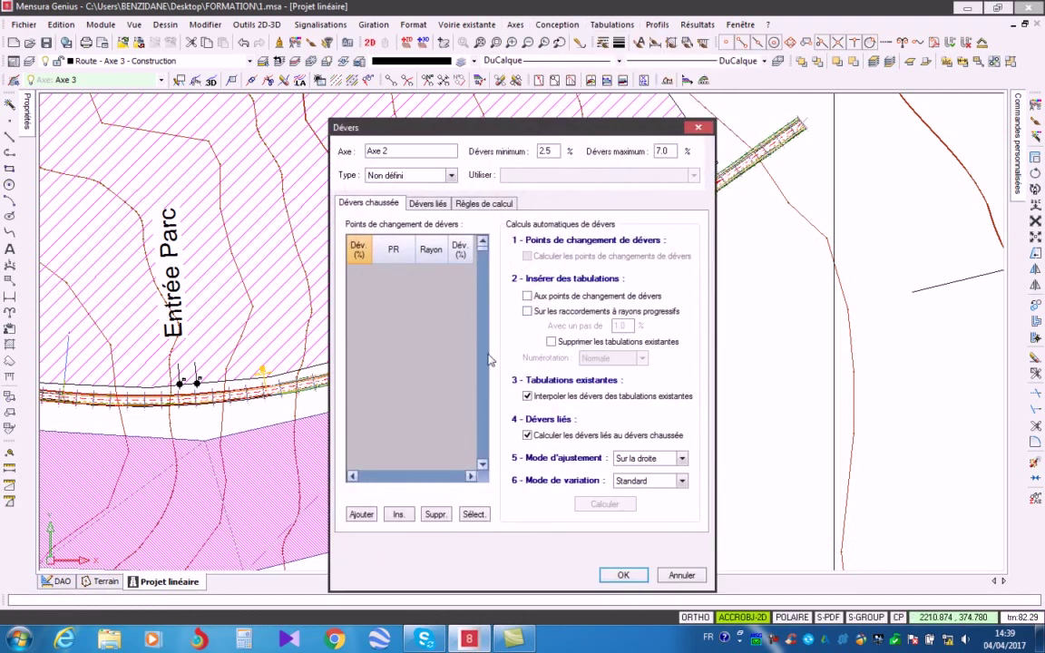
click(411, 174)
click(411, 174)
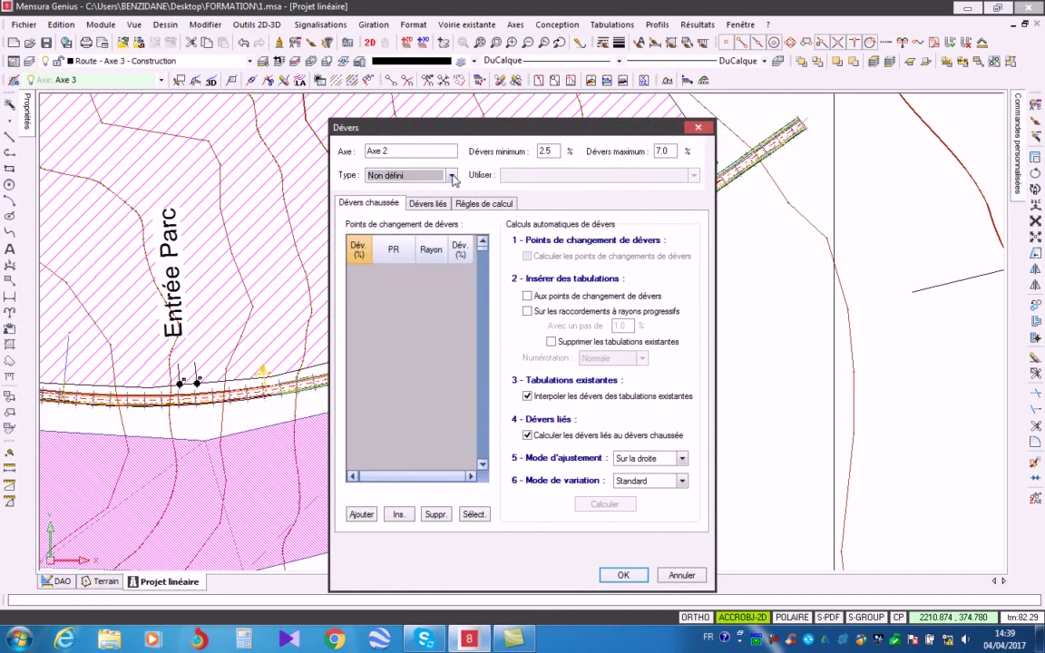
click(467, 204)
click(368, 204)
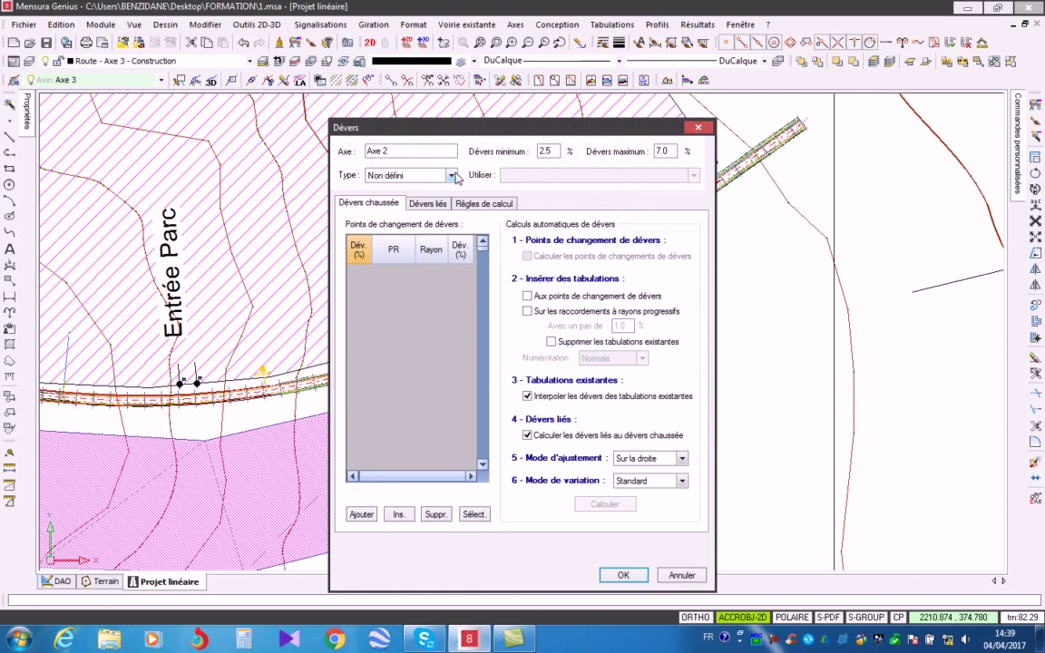
click(413, 175)
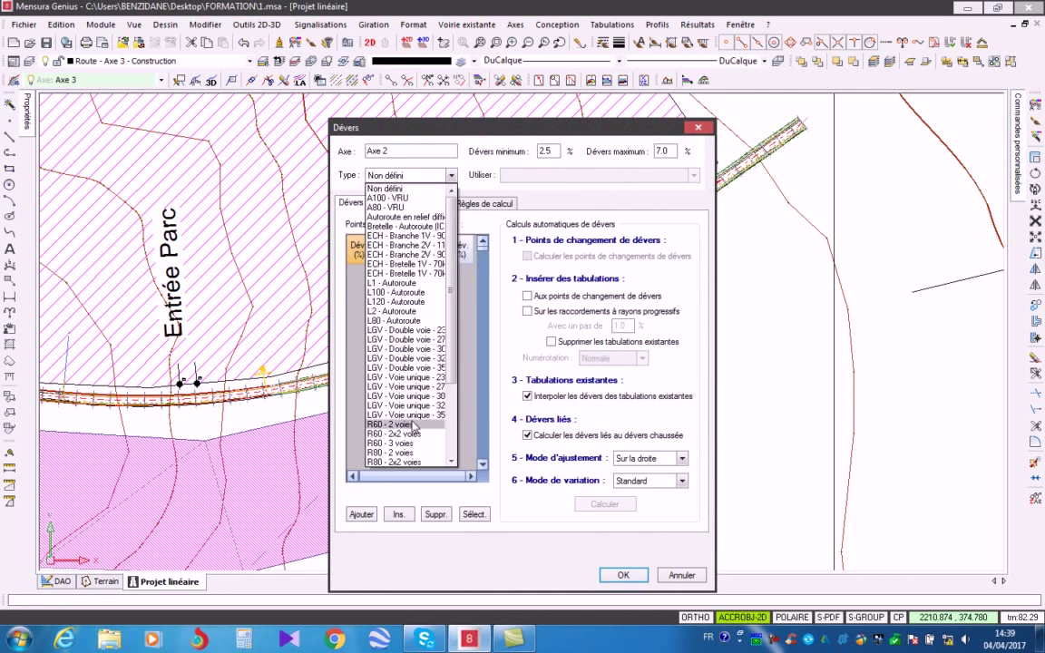
click(409, 425)
Step: Examine the design rules and the transition table for the R60 - 2 voies road type
click(482, 203)
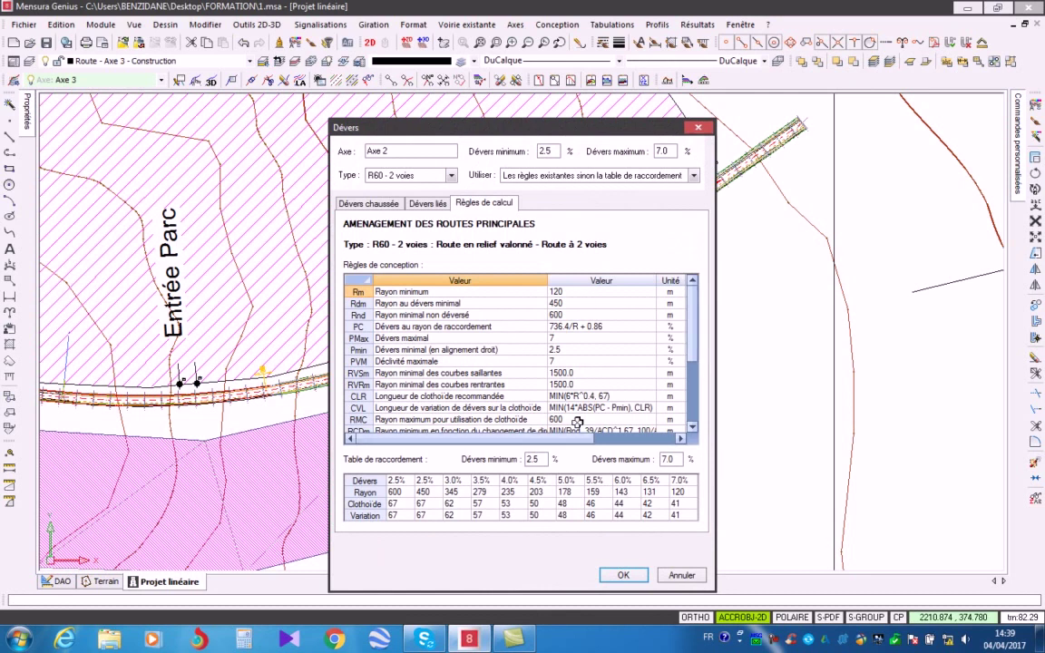
mouse_move(696, 317)
mouse_down()
mouse_move(699, 412)
mouse_move(695, 310)
mouse_up()
scroll(622, 345, down, 2)
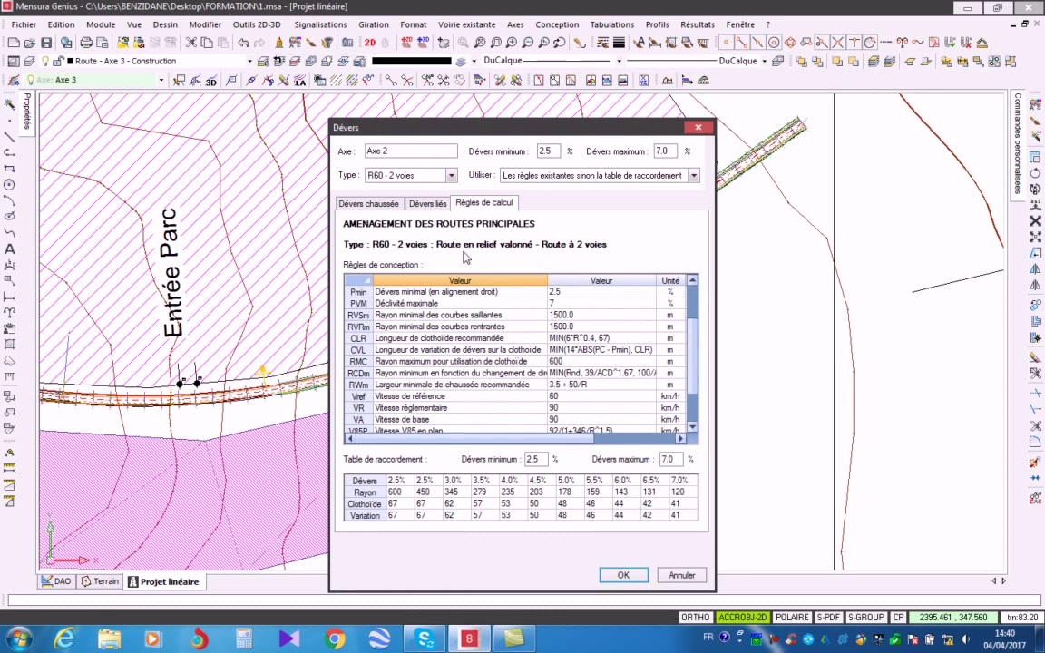
Step: Calculate Axe 2's carriageway crossfalls with automatic crossfall change points, interpolation on the existing tabulations and linked crossfalls enabled
click(352, 203)
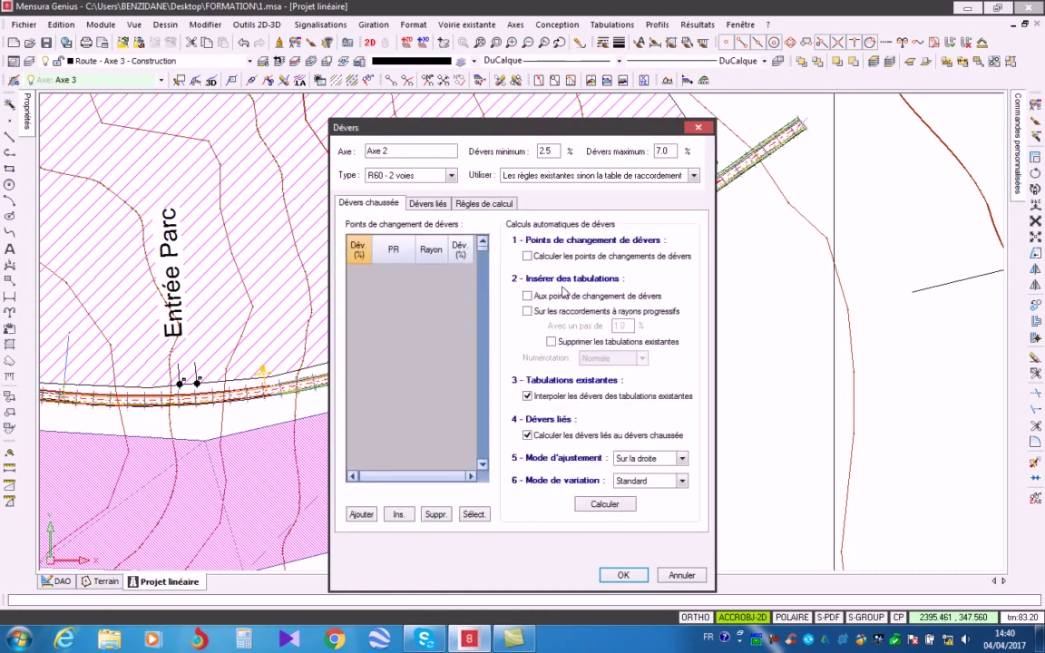
click(539, 256)
click(527, 437)
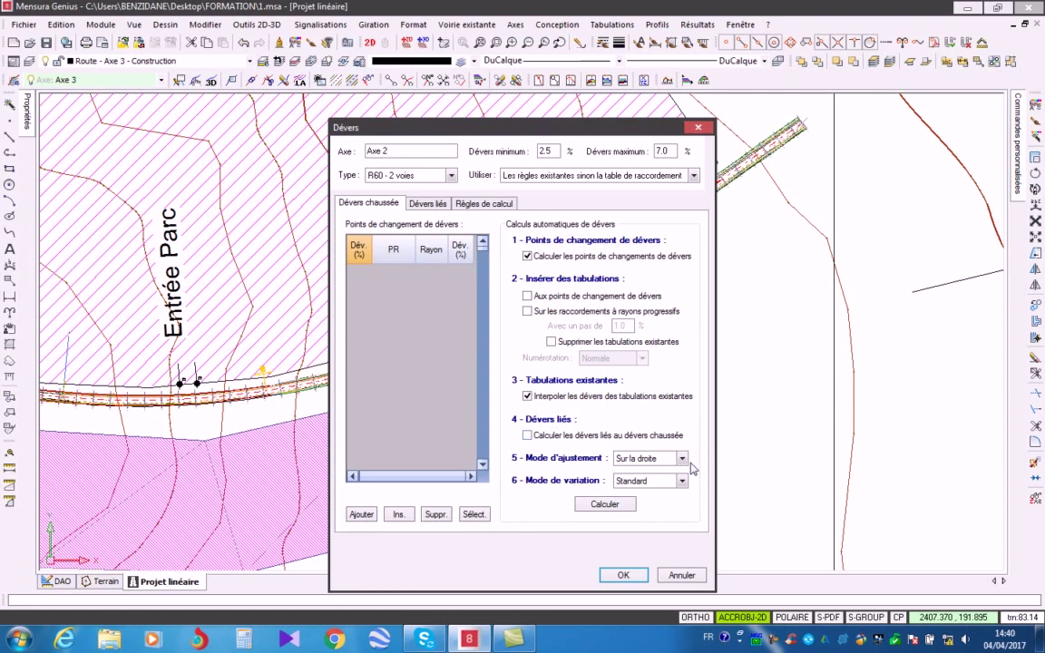
click(603, 506)
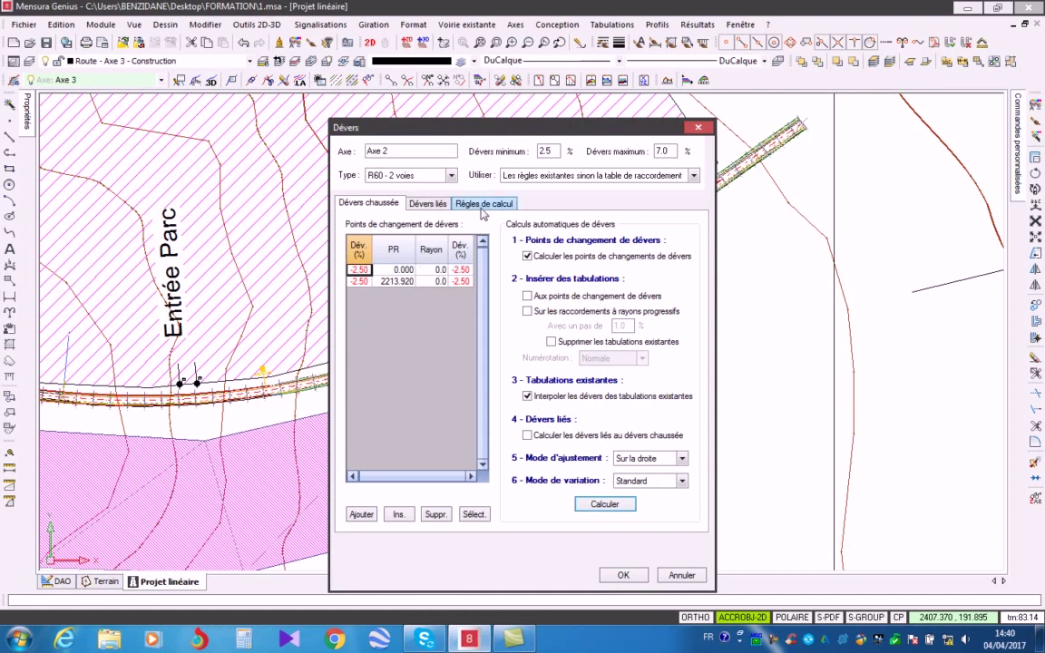
click(528, 436)
click(606, 504)
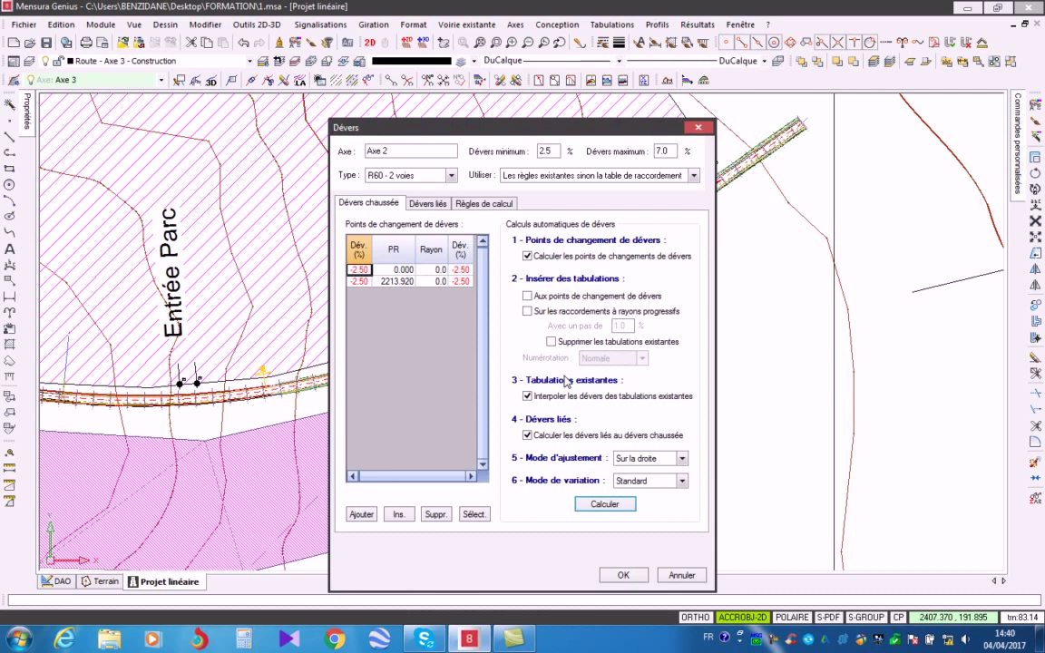
key(Return)
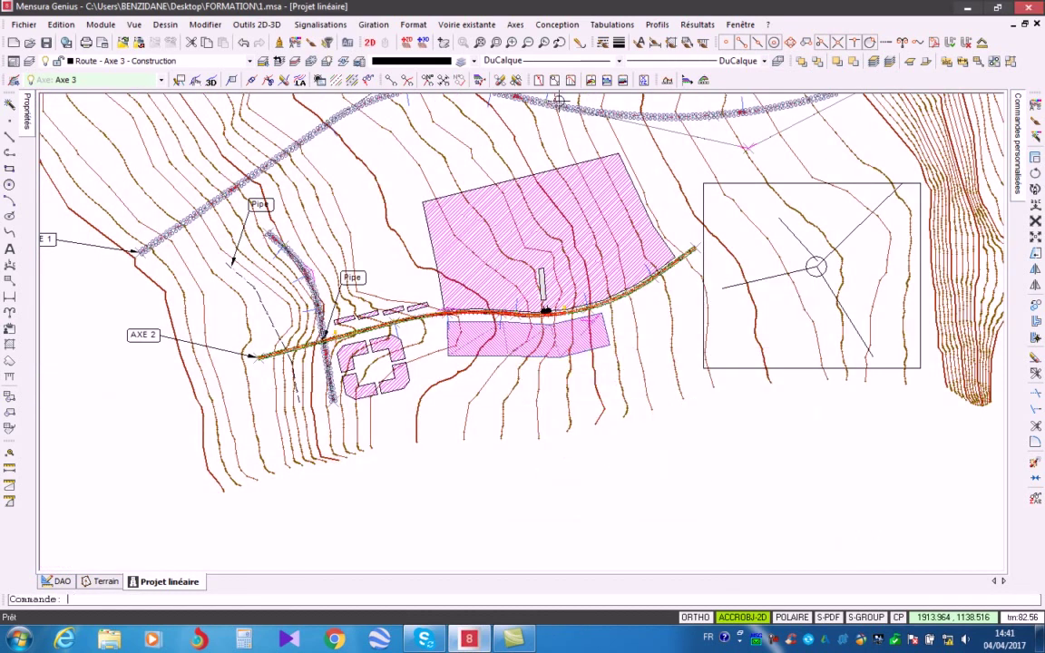
Step: Generate Axe 2's platforms from its first to its last tabulation into the existing surface Projet PTF, with a project-line point every 3 m
click(515, 25)
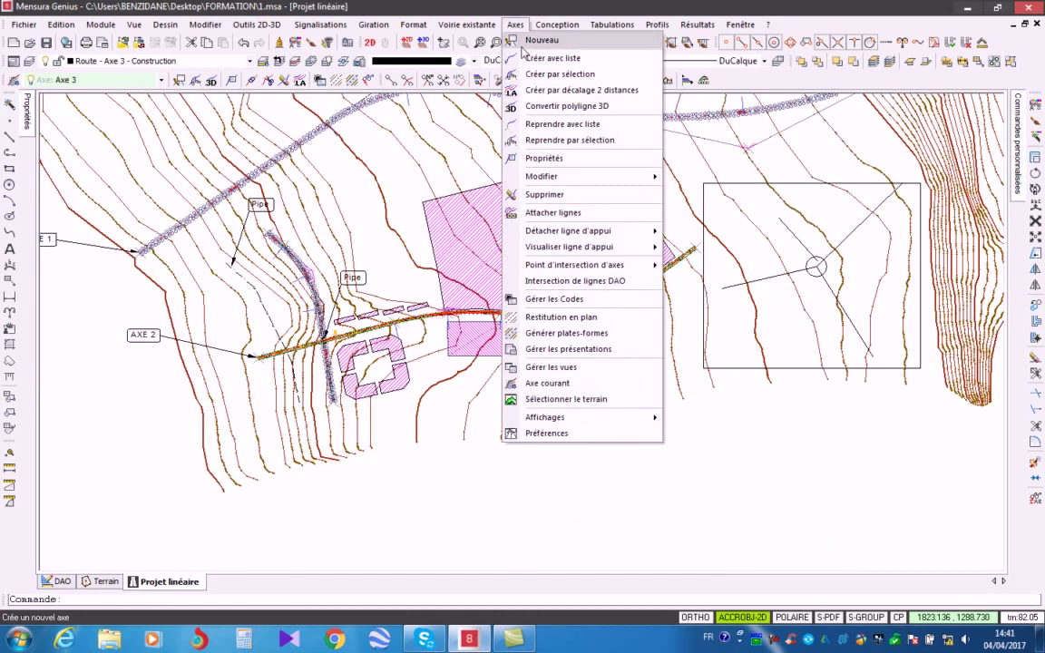
click(559, 334)
scroll(258, 359, up, 5)
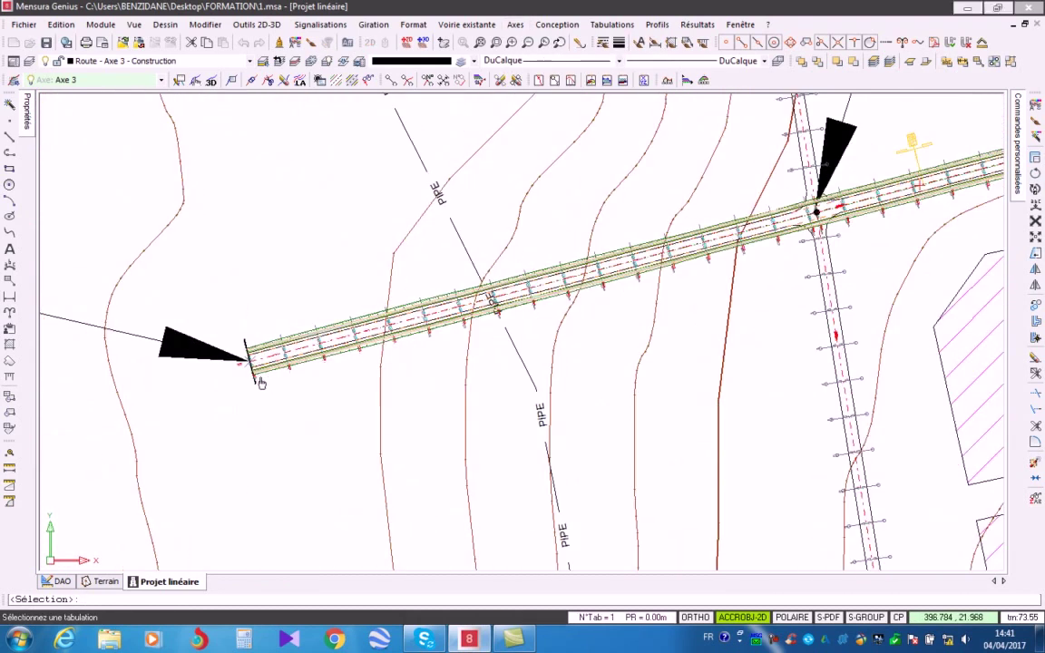
scroll(260, 381, down, 5)
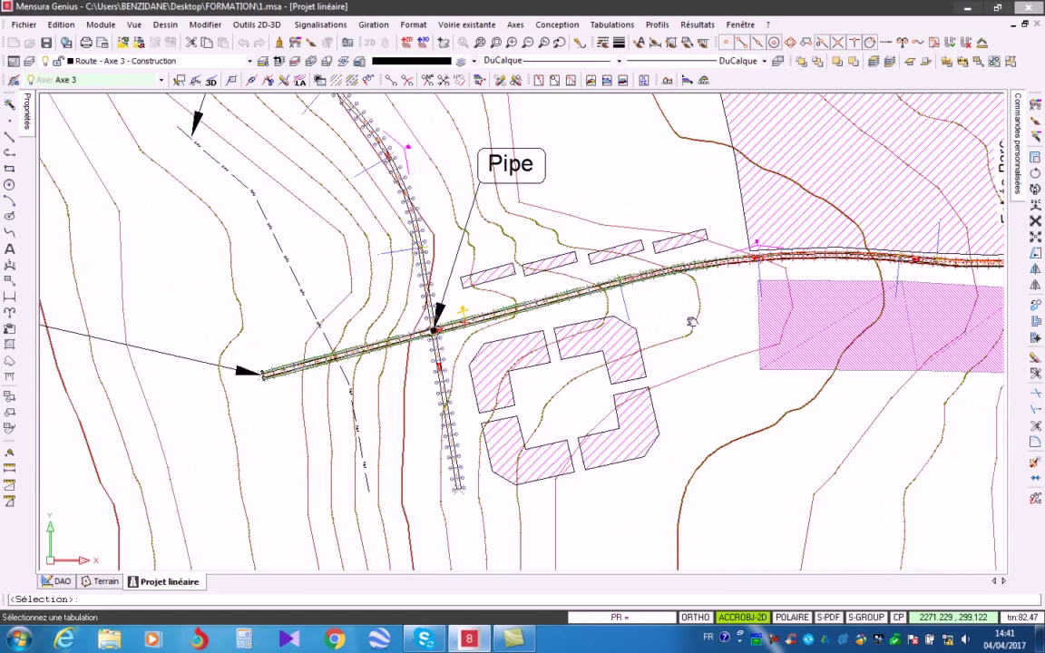
scroll(691, 322, down, 3)
scroll(478, 286, up, 6)
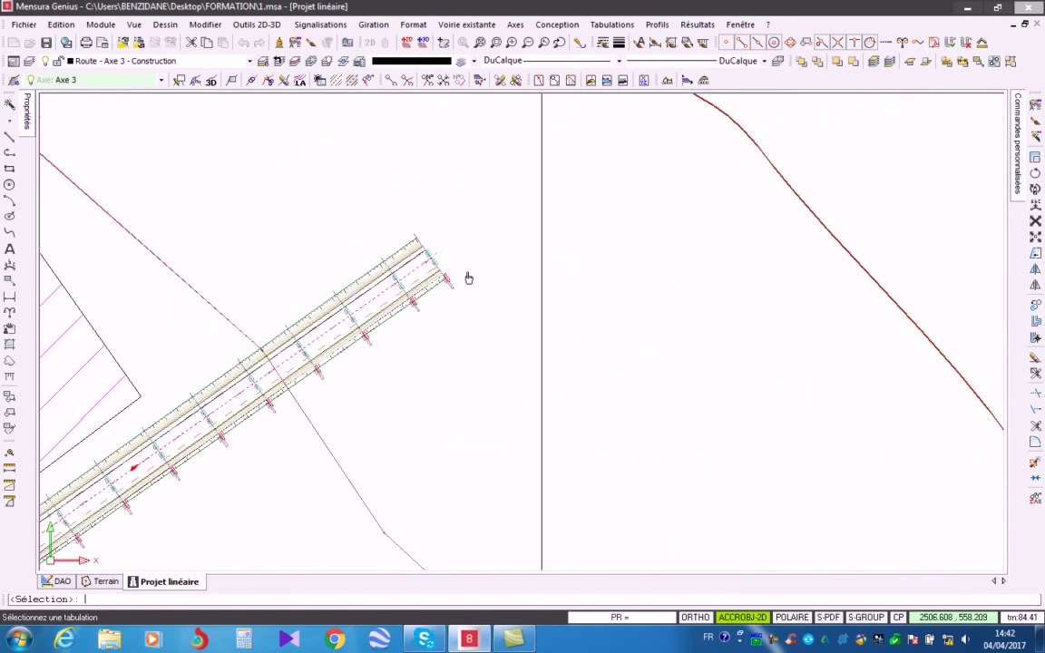
click(444, 276)
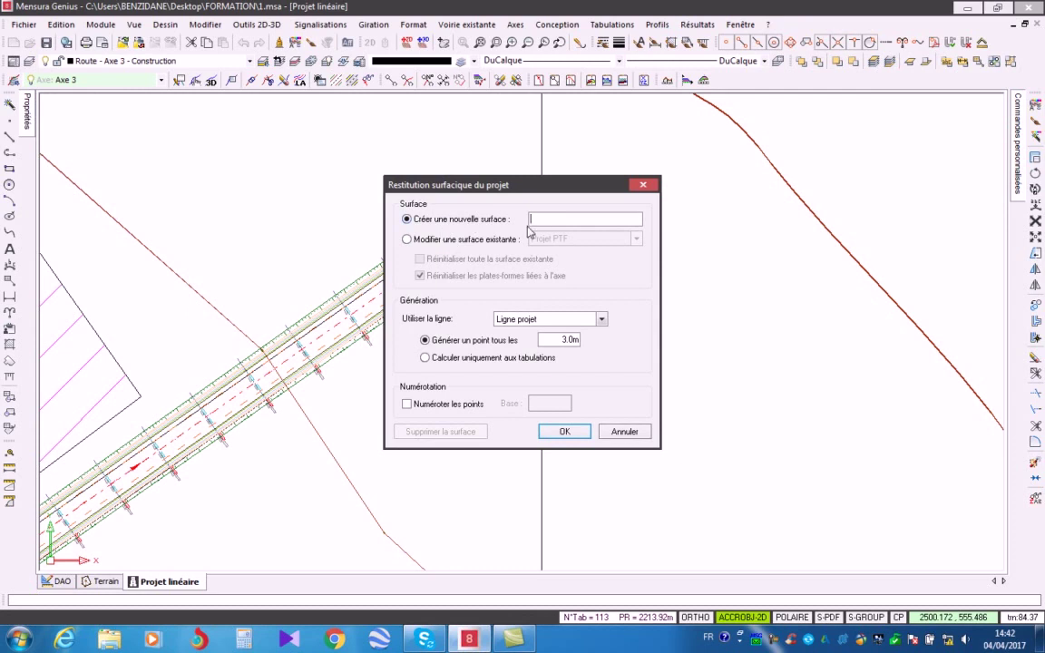
click(406, 238)
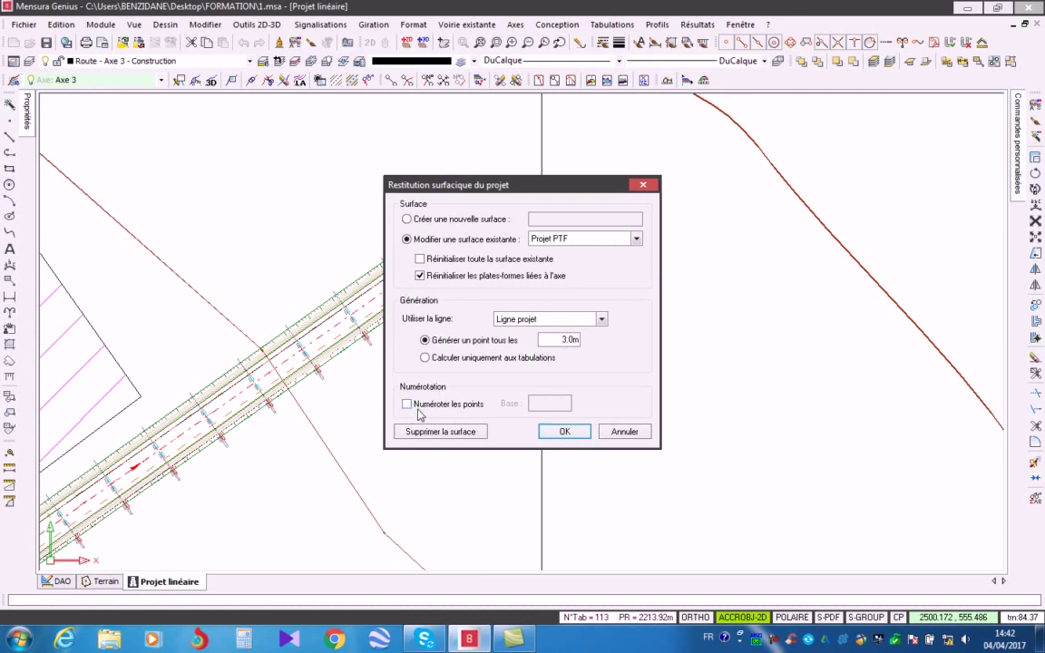
click(569, 431)
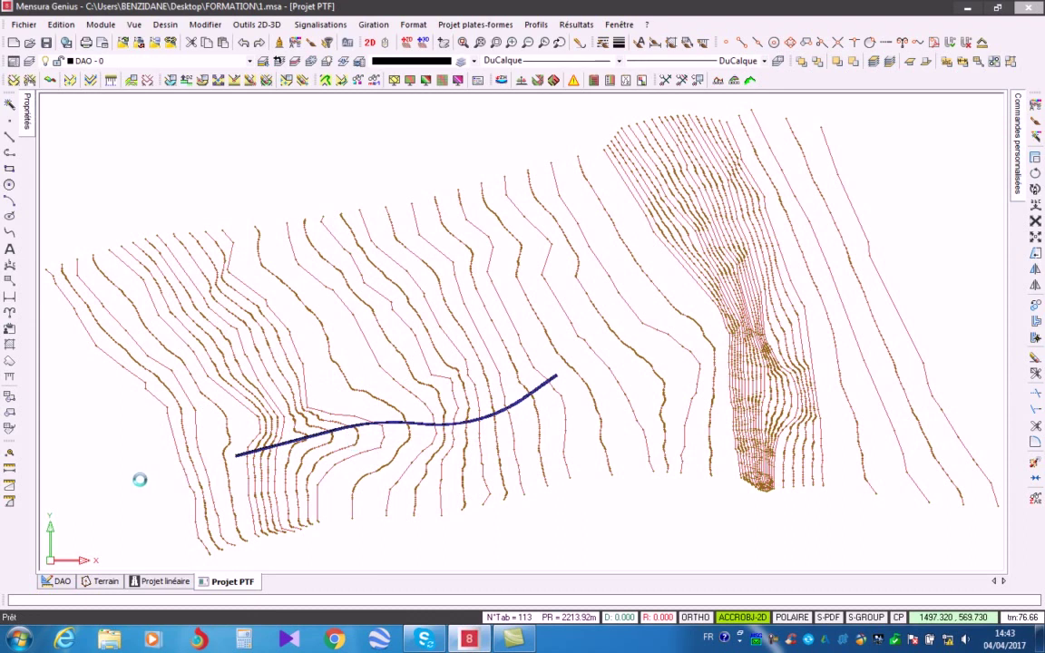
Step: Cut a section across the generated road platform, examine its ditches and pavement layers, and return to the Projet PTF plan
scroll(143, 478, up, 4)
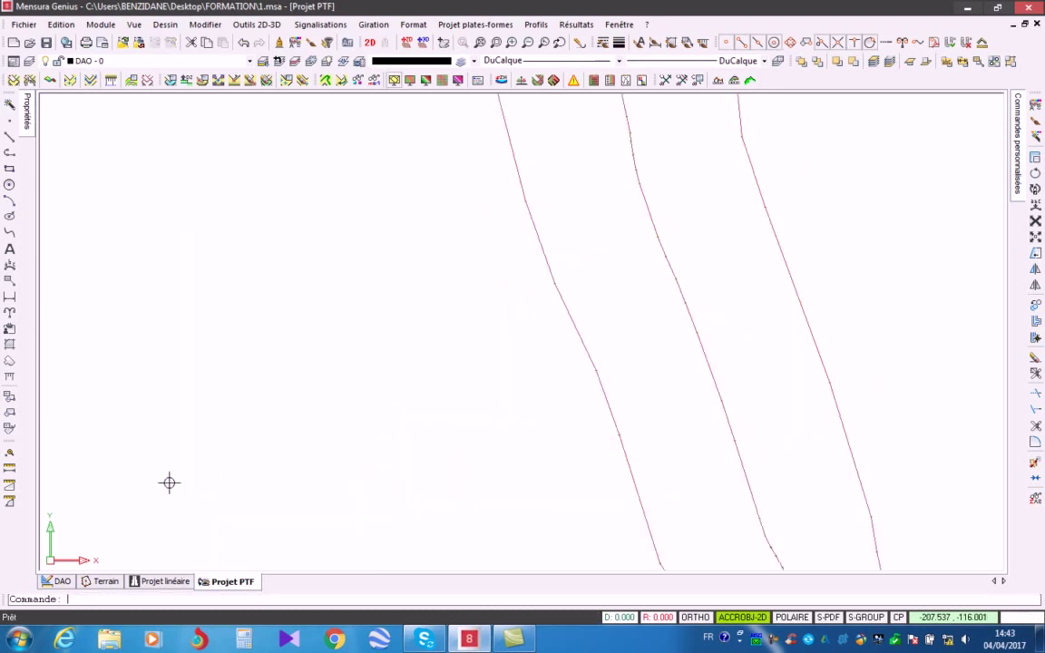
scroll(422, 411, down, 6)
scroll(498, 393, up, 10)
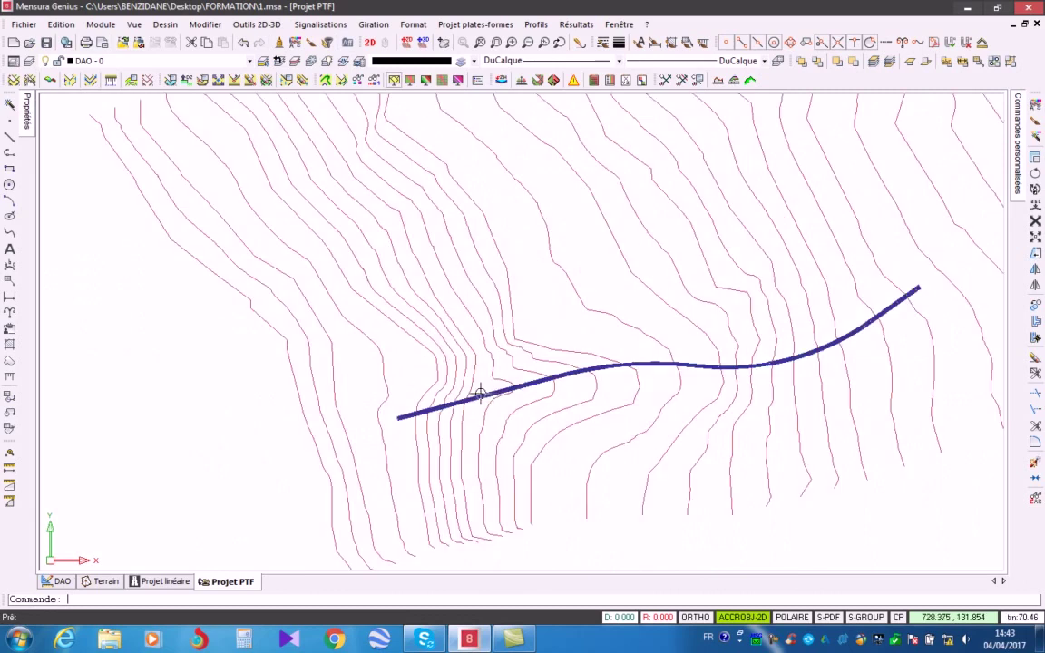
scroll(464, 317, down, 3)
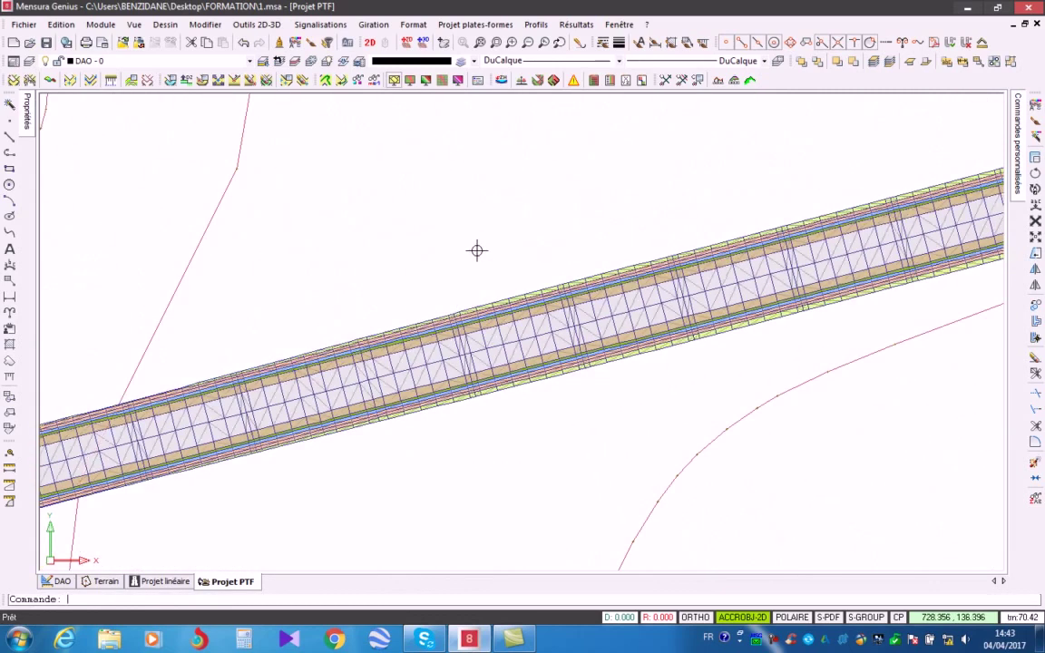
click(536, 24)
click(557, 91)
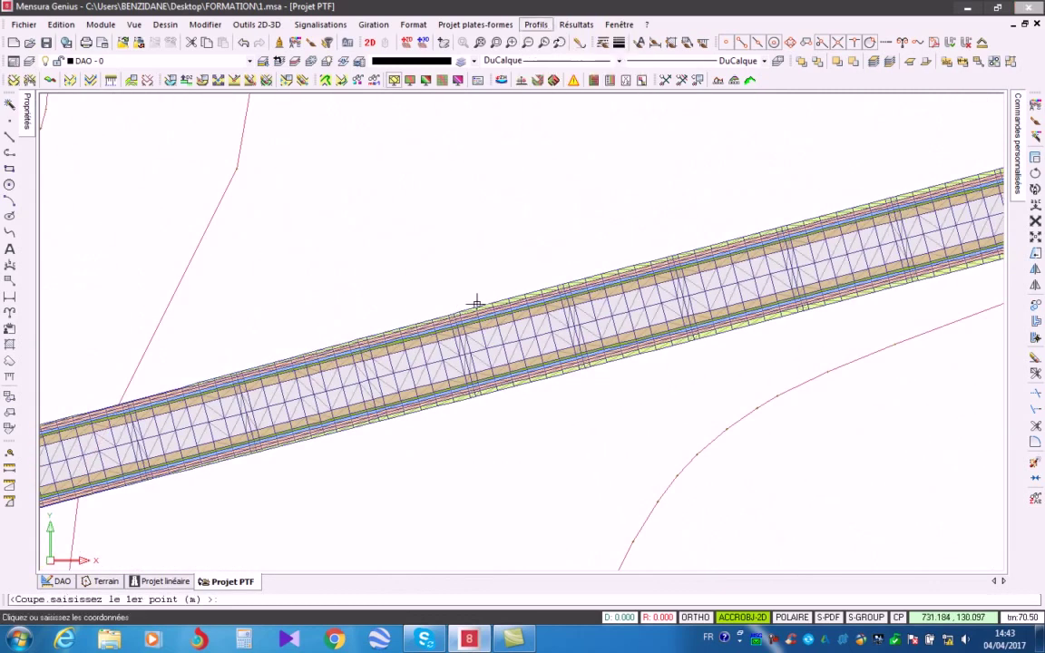
click(434, 274)
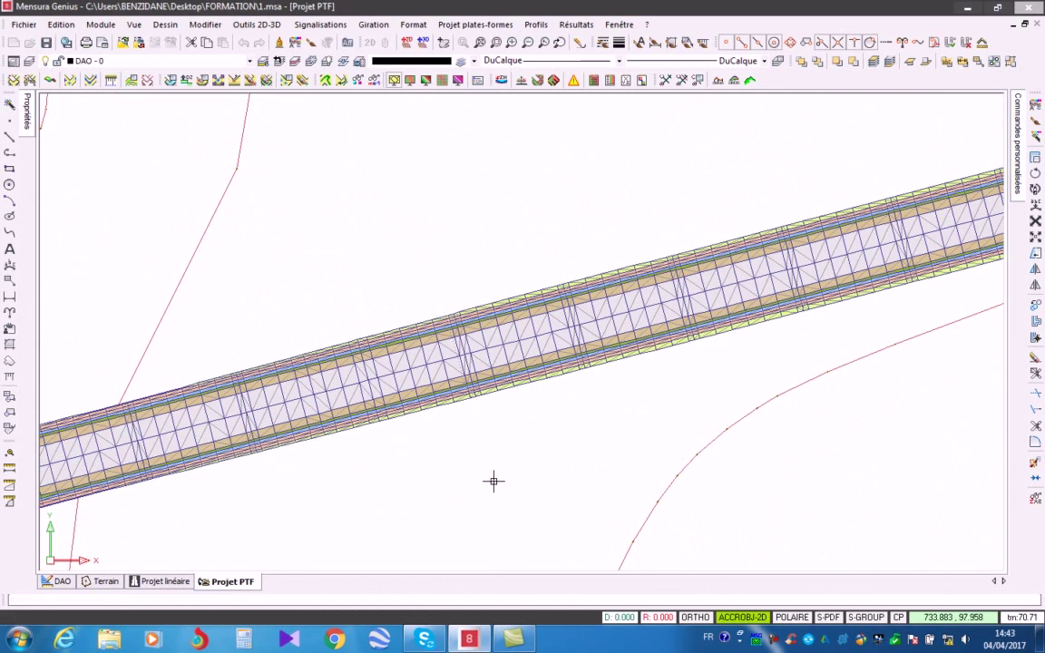
click(492, 484)
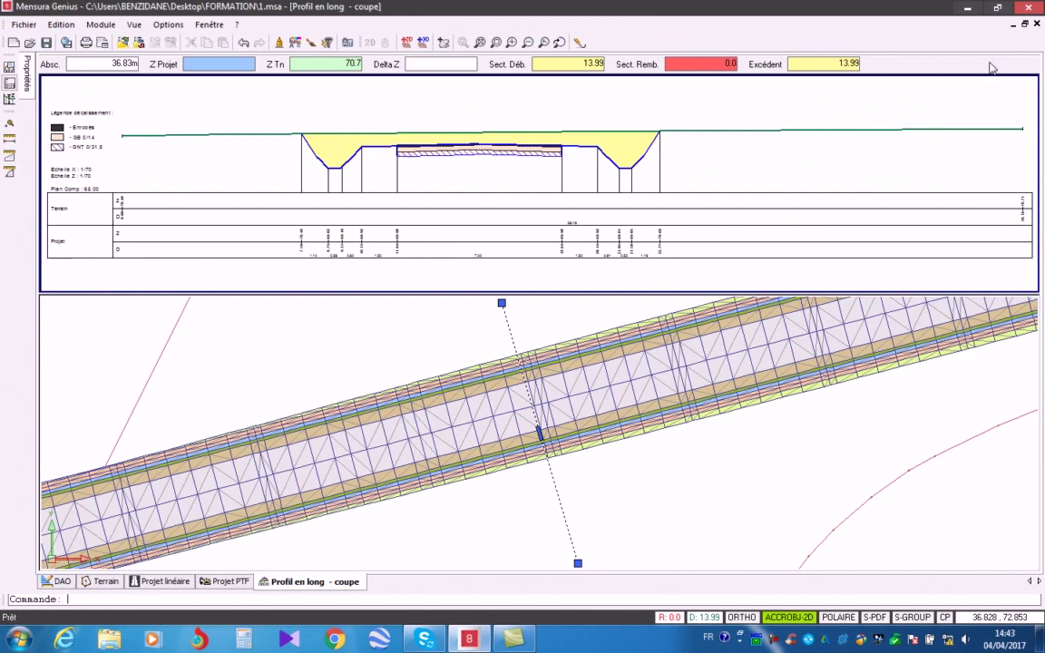
click(1038, 25)
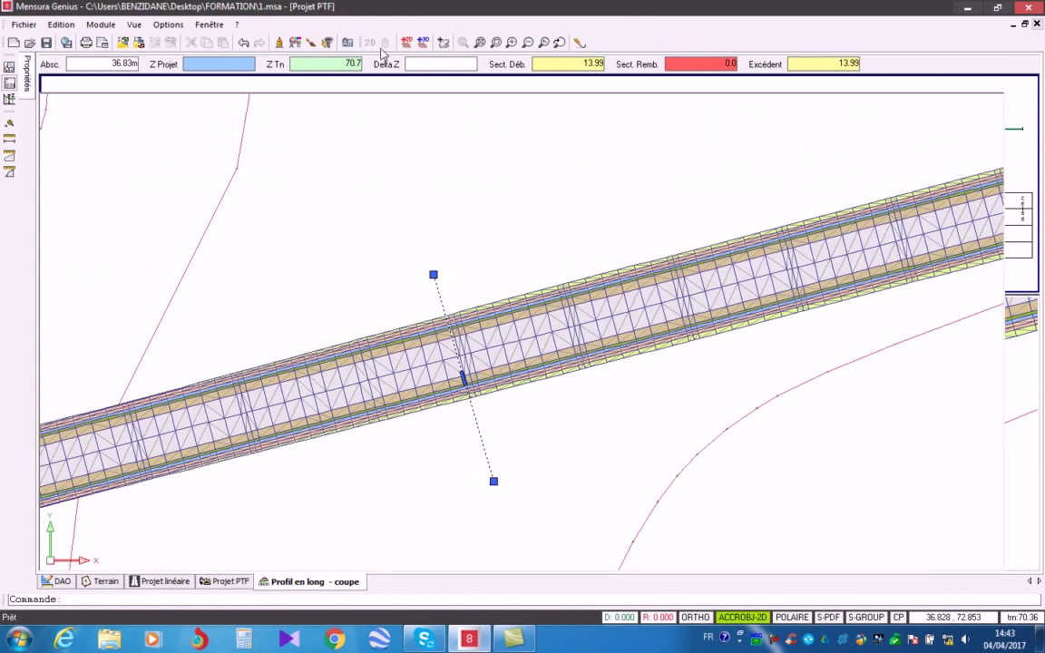
Step: Open the 3D visualisation of Projet PTF and examine the generated road's carriageway, shoulders and ditches up close
click(101, 24)
click(153, 196)
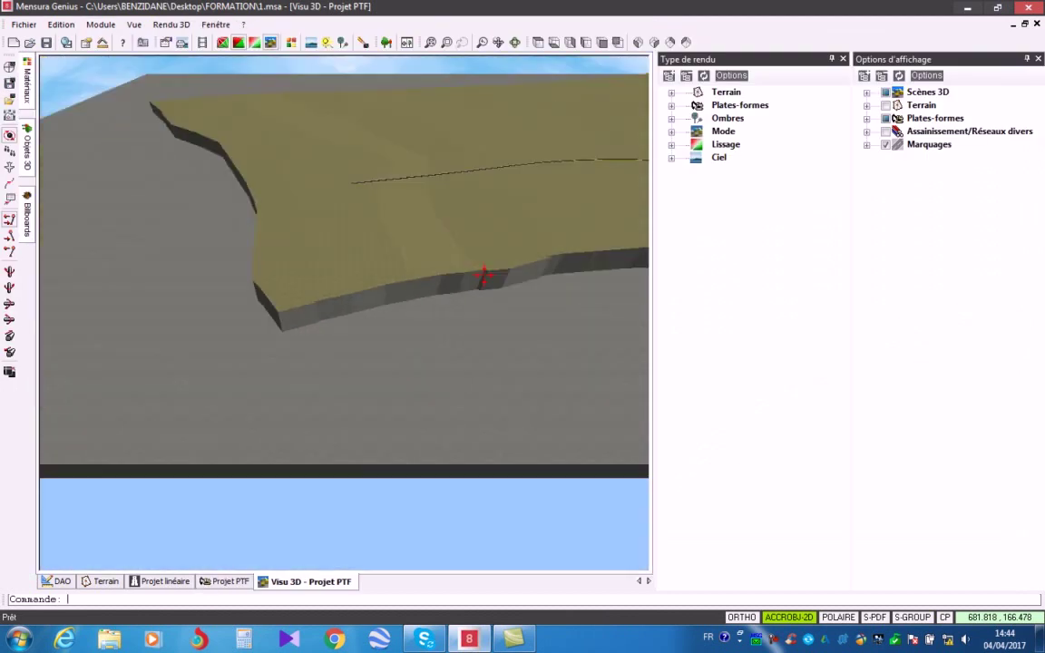
middle_drag(514, 245, 359, 261)
scroll(362, 244, up, 5)
middle_drag(363, 244, 374, 295)
scroll(372, 303, up, 6)
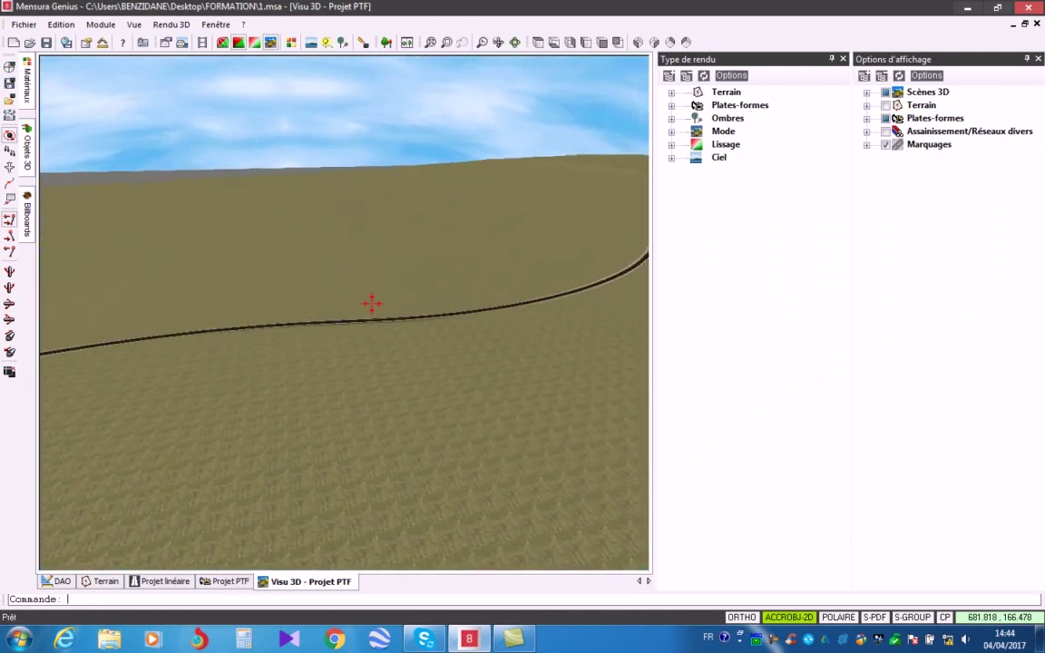
scroll(385, 315, up, 6)
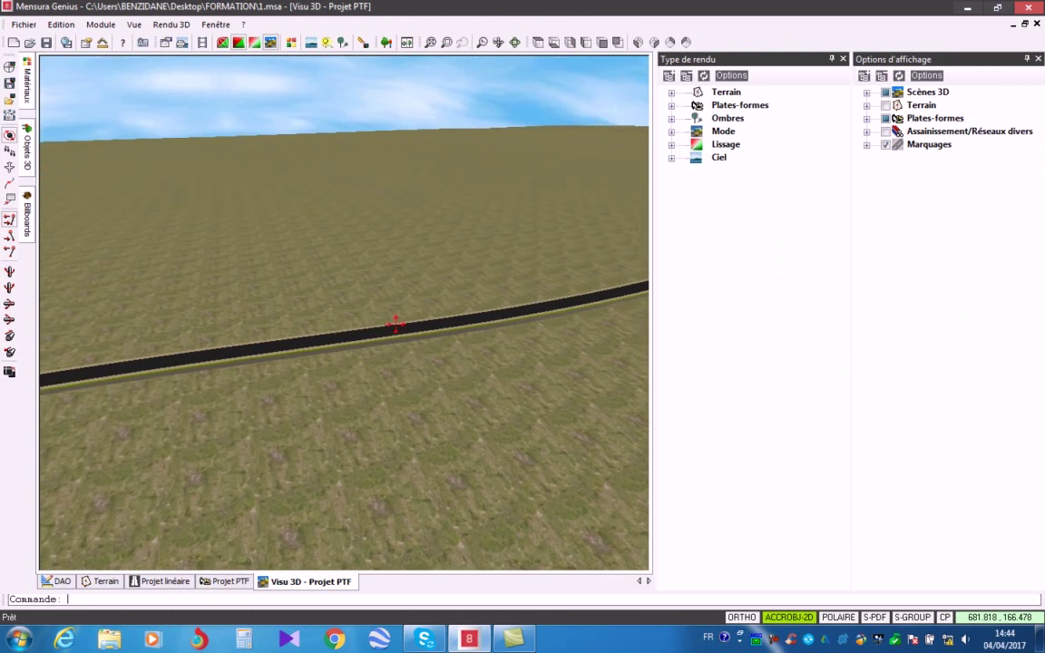
scroll(399, 371, up, 4)
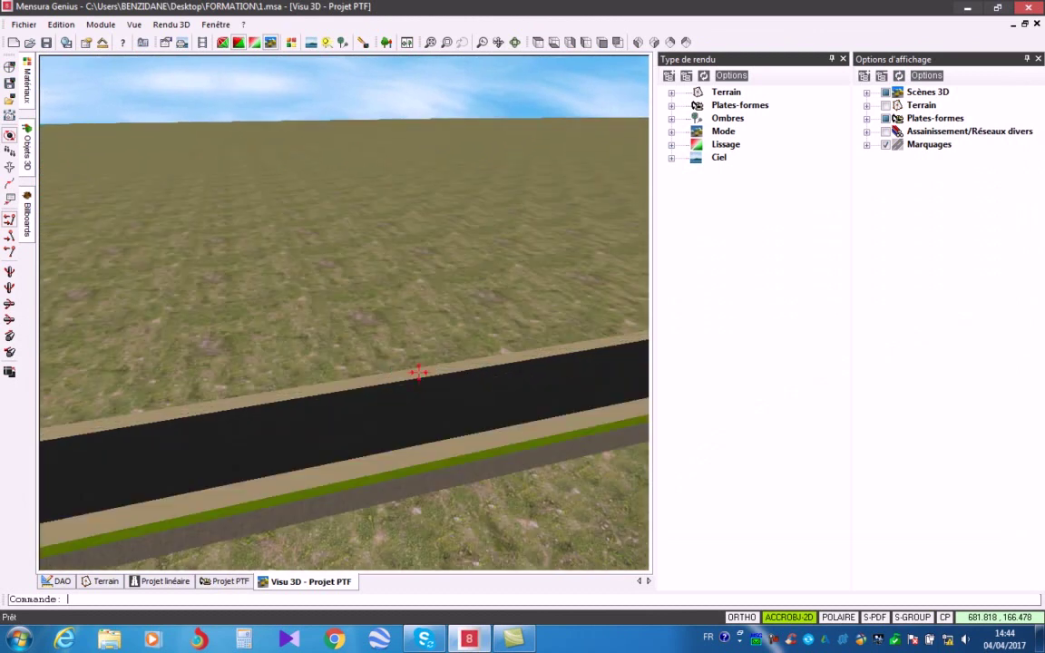
middle_drag(418, 383, 455, 376)
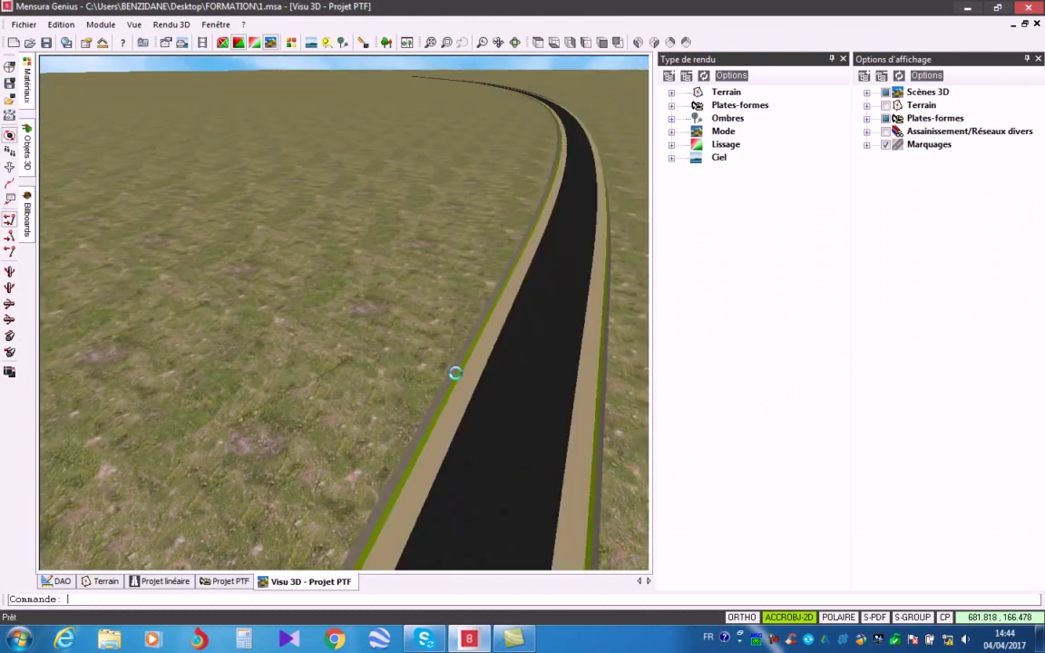
middle_drag(503, 349, 472, 347)
Step: Switch the 3D view to rendering without textures and inspect the road along its route
click(272, 44)
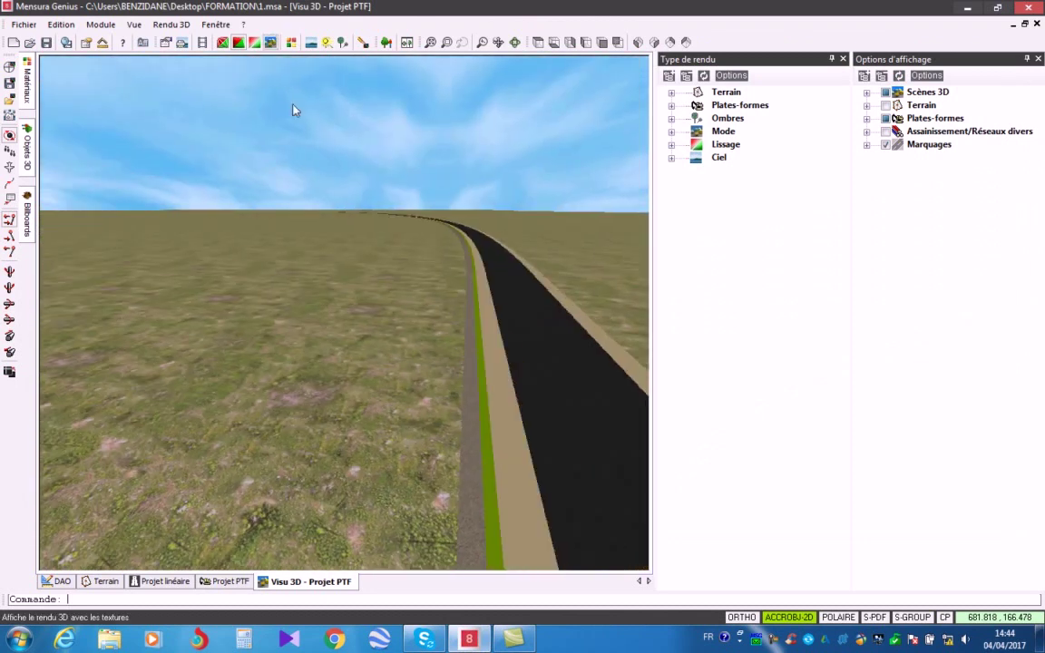
scroll(502, 329, down, 3)
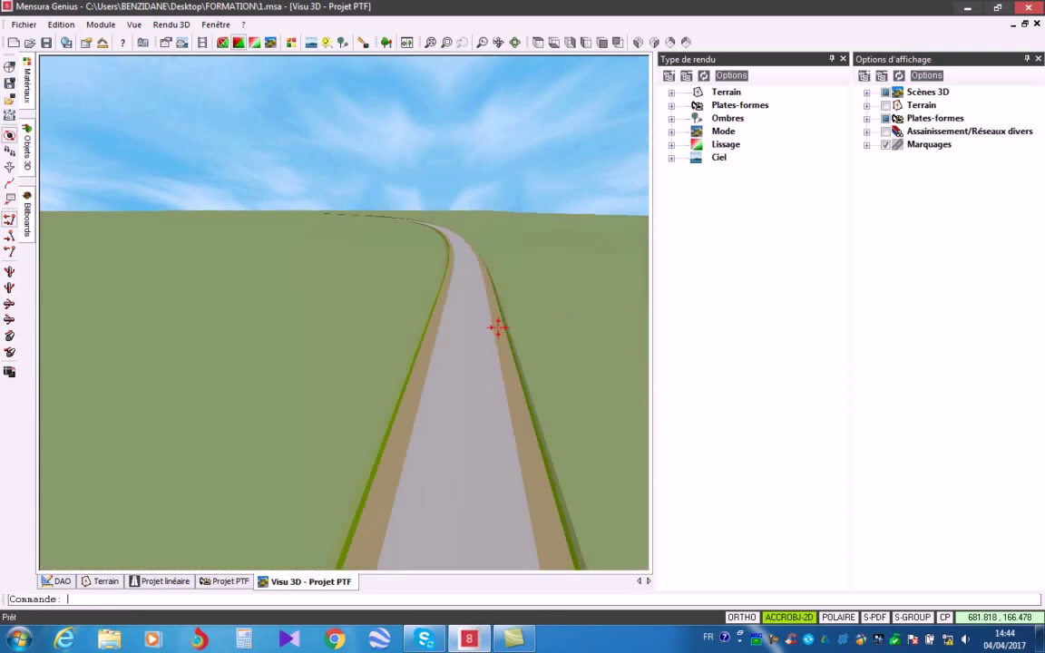
mouse_move(492, 334)
middle_down()
mouse_move(401, 362)
mouse_move(432, 373)
mouse_move(481, 376)
mouse_move(457, 357)
mouse_move(444, 352)
mouse_move(455, 368)
mouse_move(395, 341)
mouse_move(385, 312)
middle_up()
middle_drag(472, 395, 256, 315)
middle_drag(465, 437, 218, 316)
middle_drag(129, 276, 100, 203)
middle_drag(419, 347, 249, 338)
middle_drag(302, 368, 191, 290)
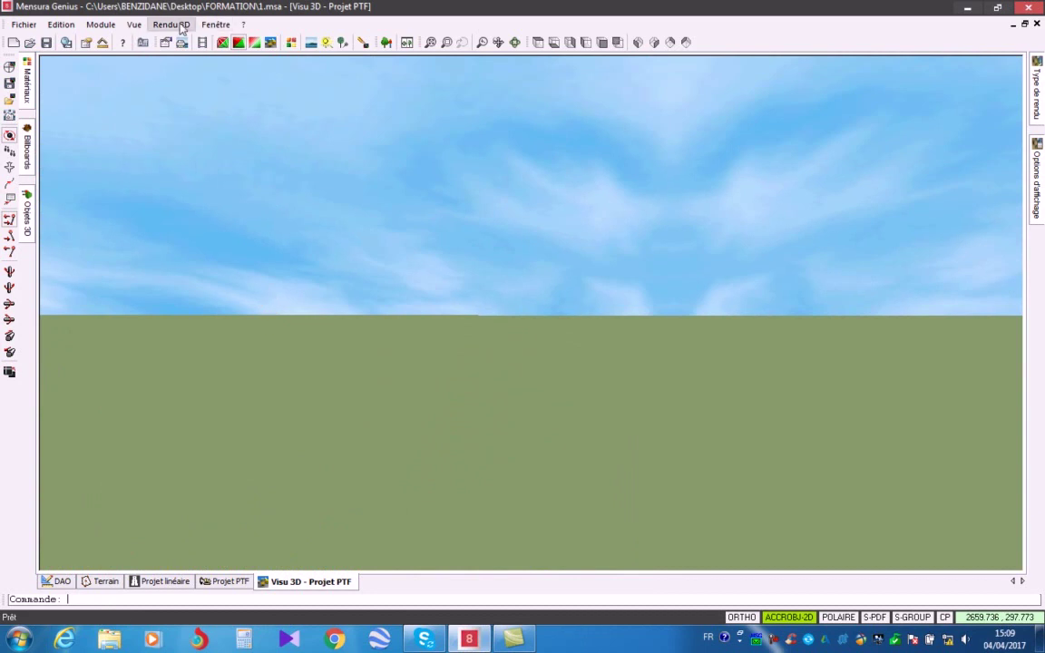
click(172, 24)
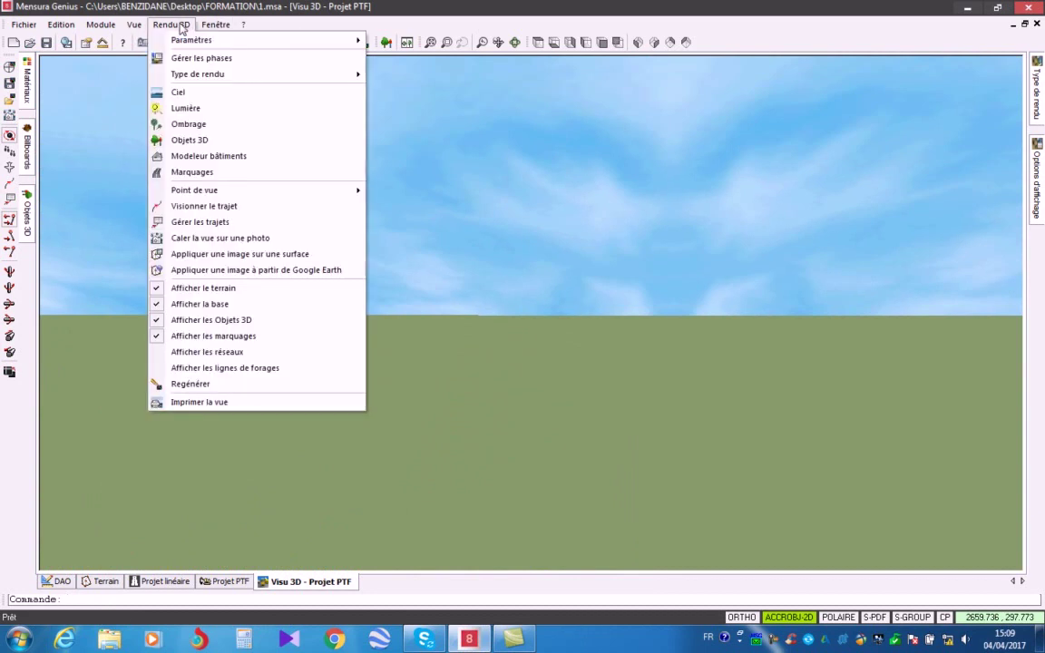
click(186, 208)
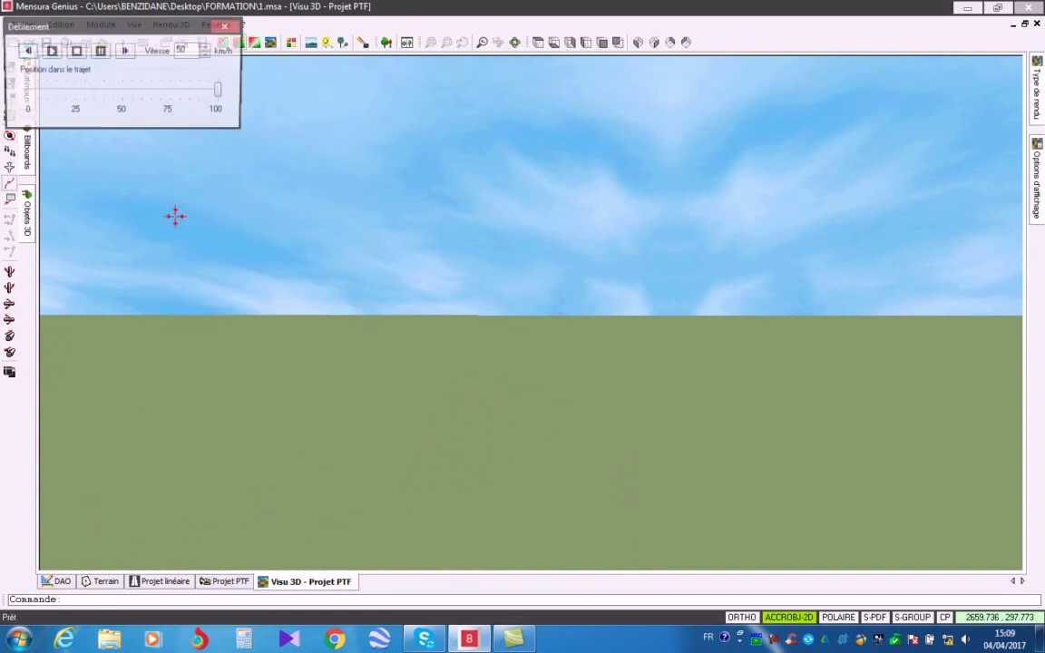
click(215, 27)
Step: Create a new 3D camera path that follows Axe 2, picking the axis line in the Projet linéaire plan
click(172, 25)
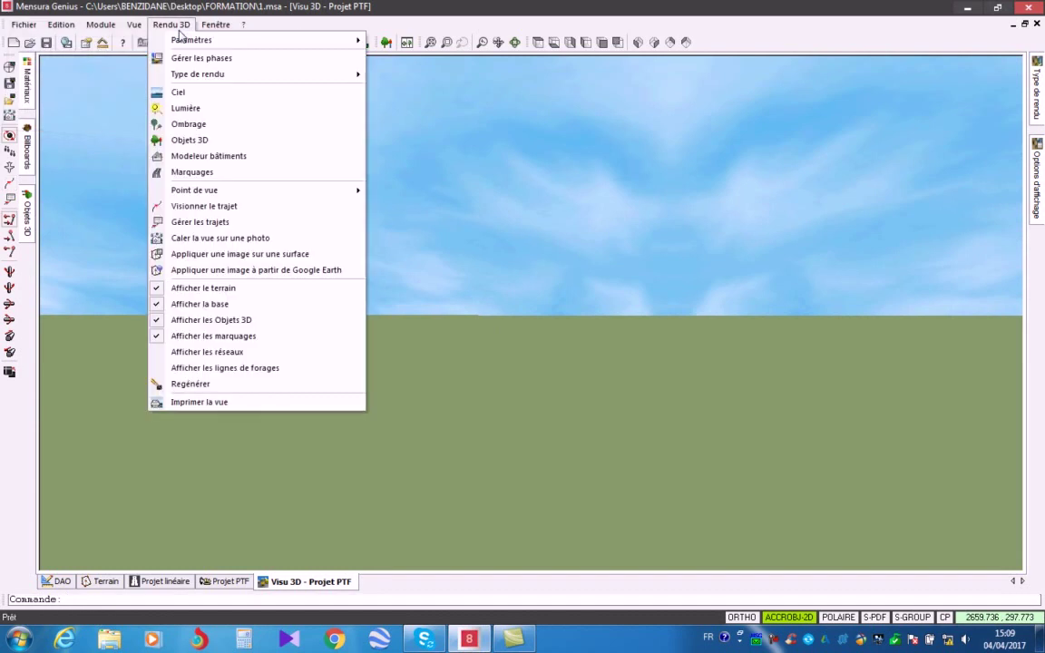
click(197, 222)
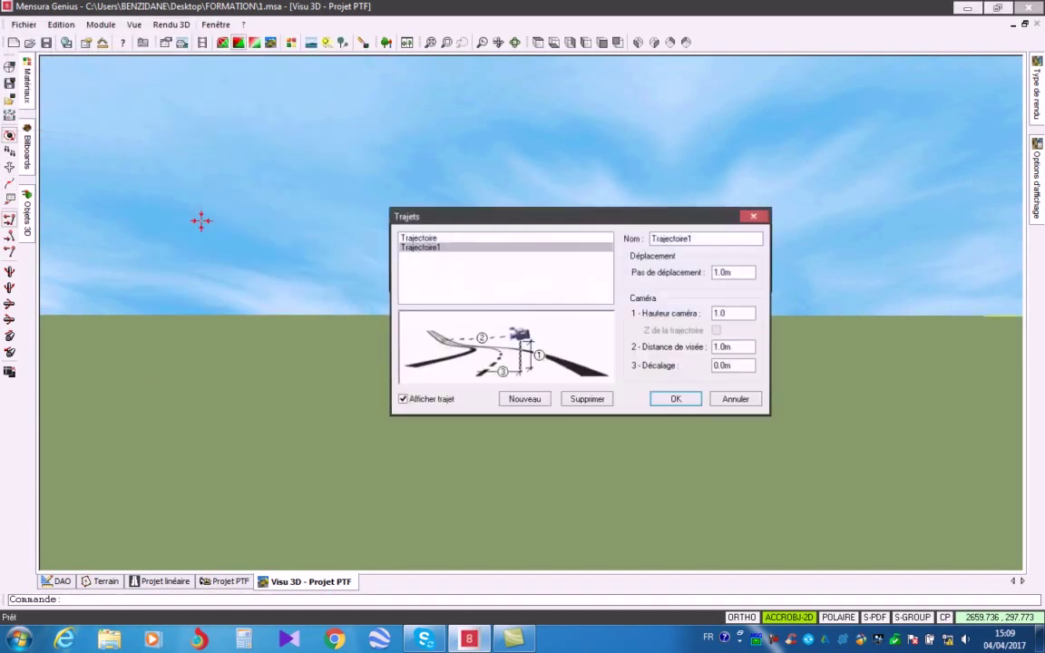
click(524, 400)
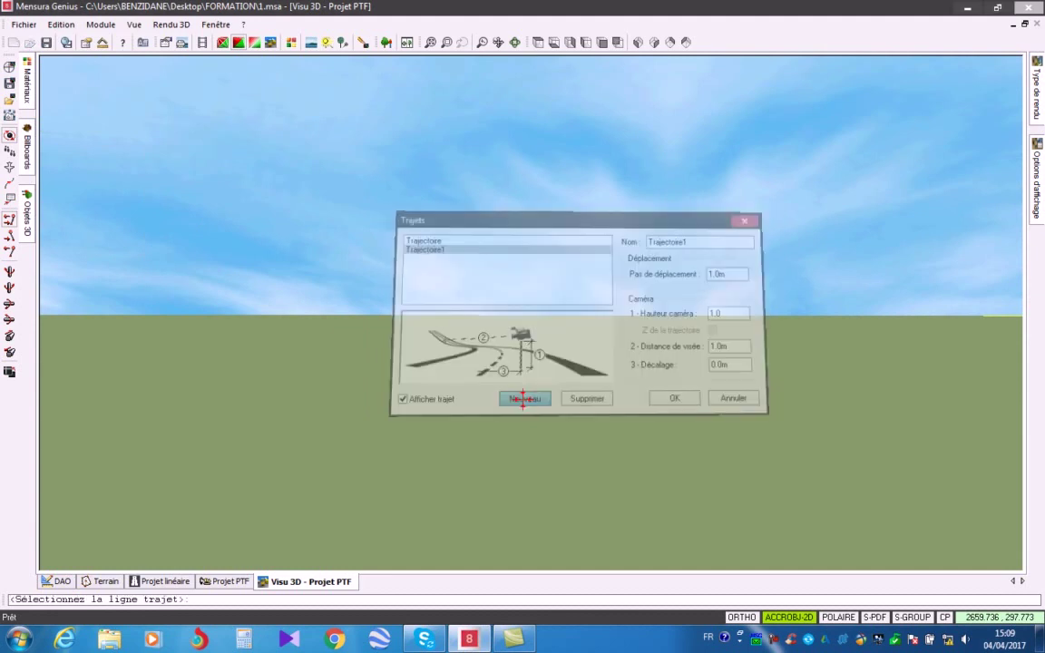
click(169, 582)
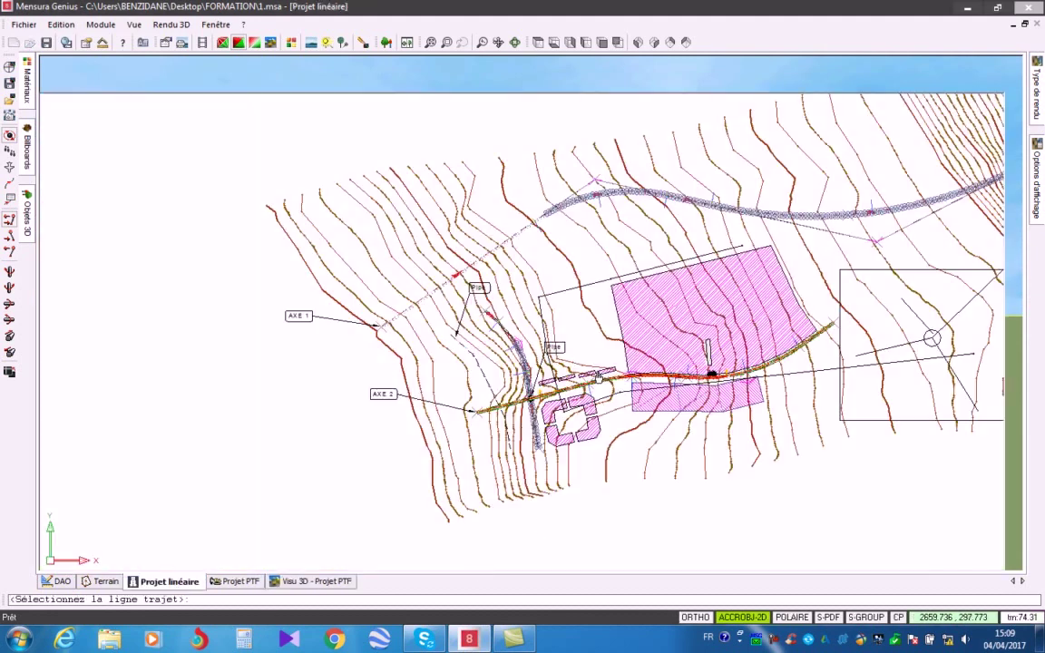
scroll(520, 289, up, 2)
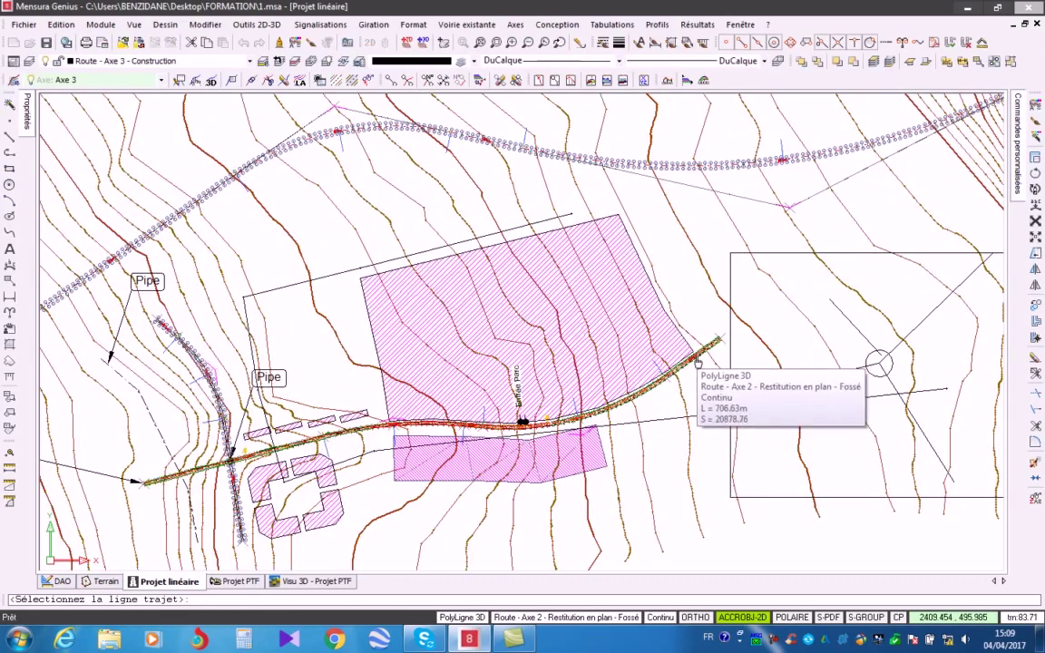
scroll(691, 358, up, 3)
scroll(686, 310, up, 4)
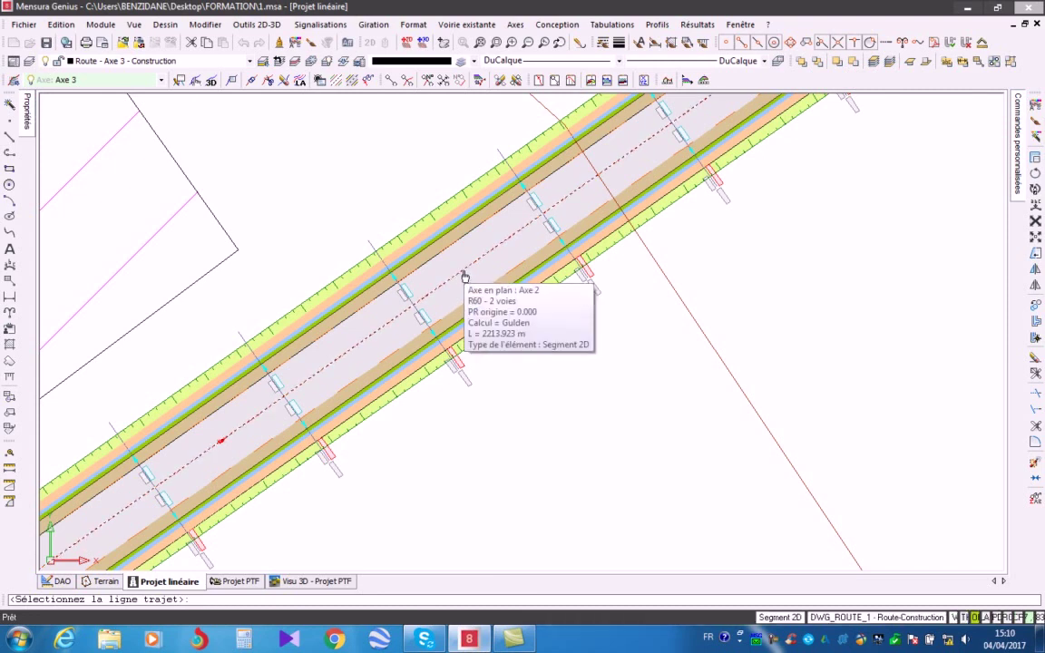
click(465, 277)
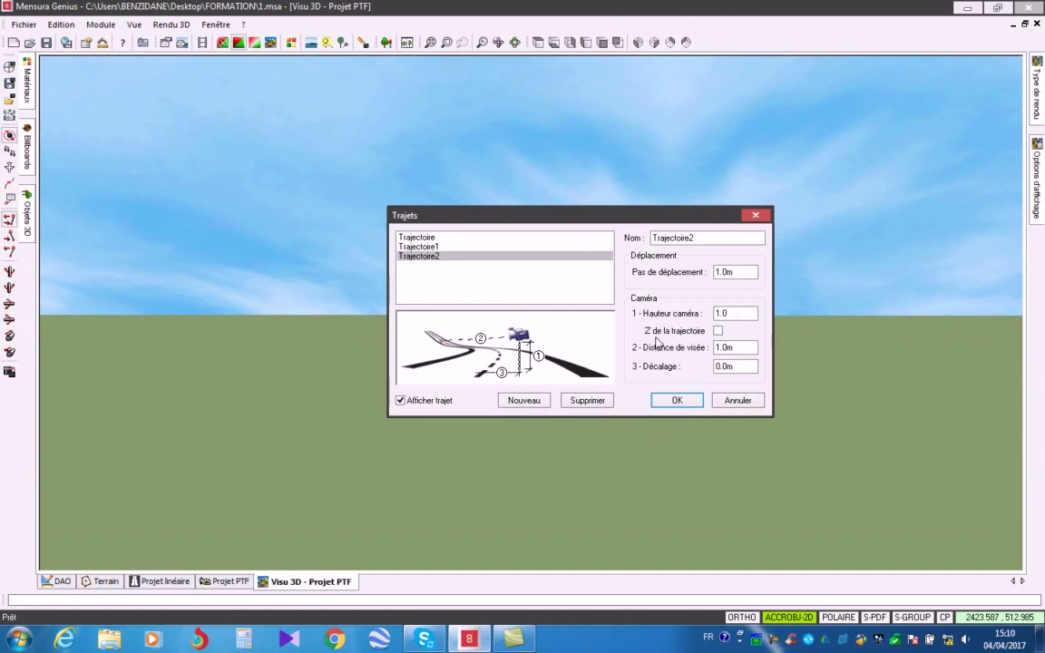
Step: Set the new path's camera offset (Décalage) to 1.75 m and validate the path settings
double_click(743, 348)
double_click(726, 366)
text(1.75)
click(675, 400)
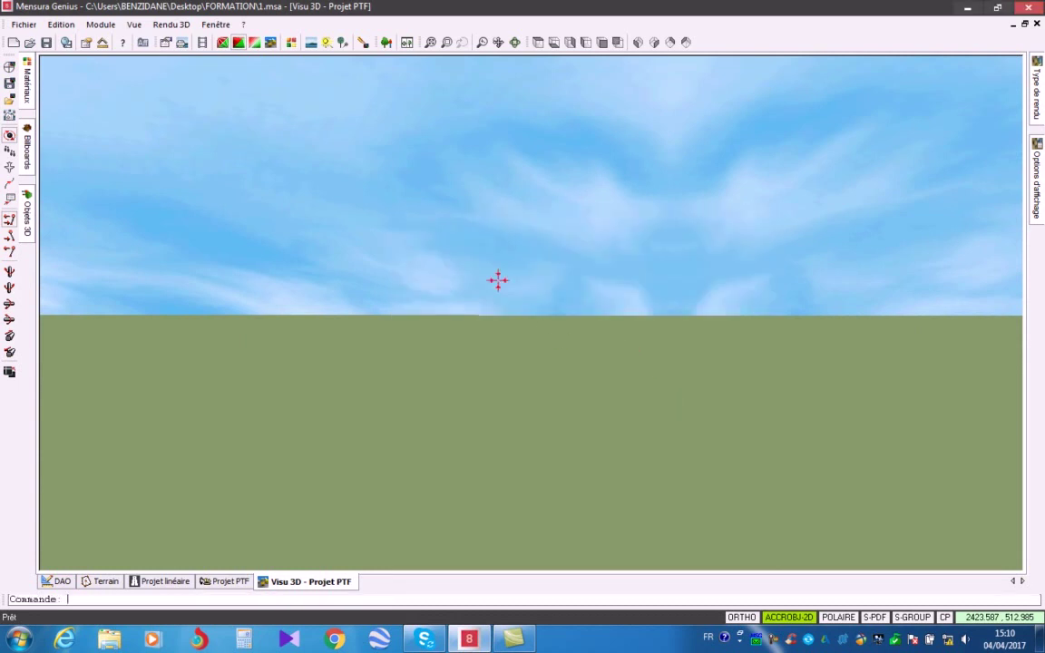
double_click(170, 15)
click(170, 25)
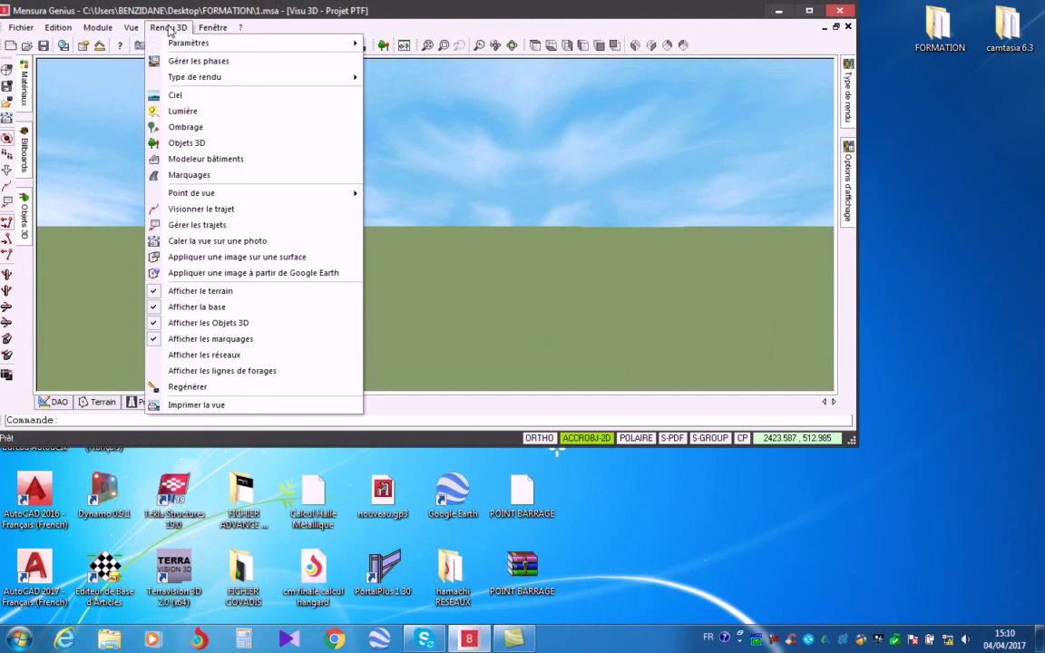
click(811, 13)
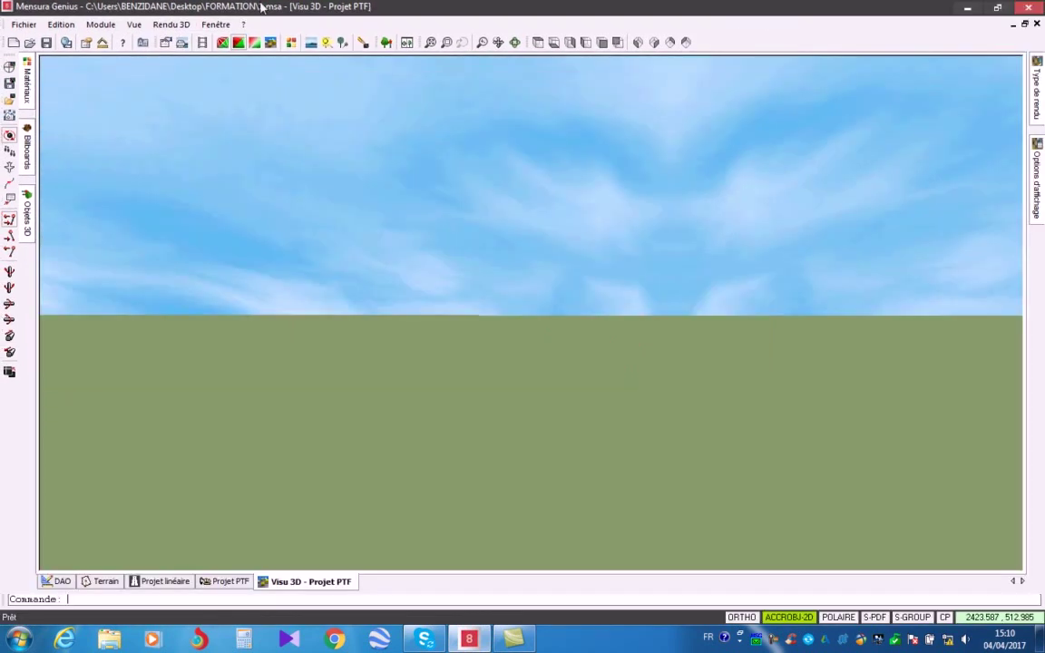
Step: Play the drive-through along the new Axe 2 path, advance it towards its end, and close the 3D visualisation
click(171, 24)
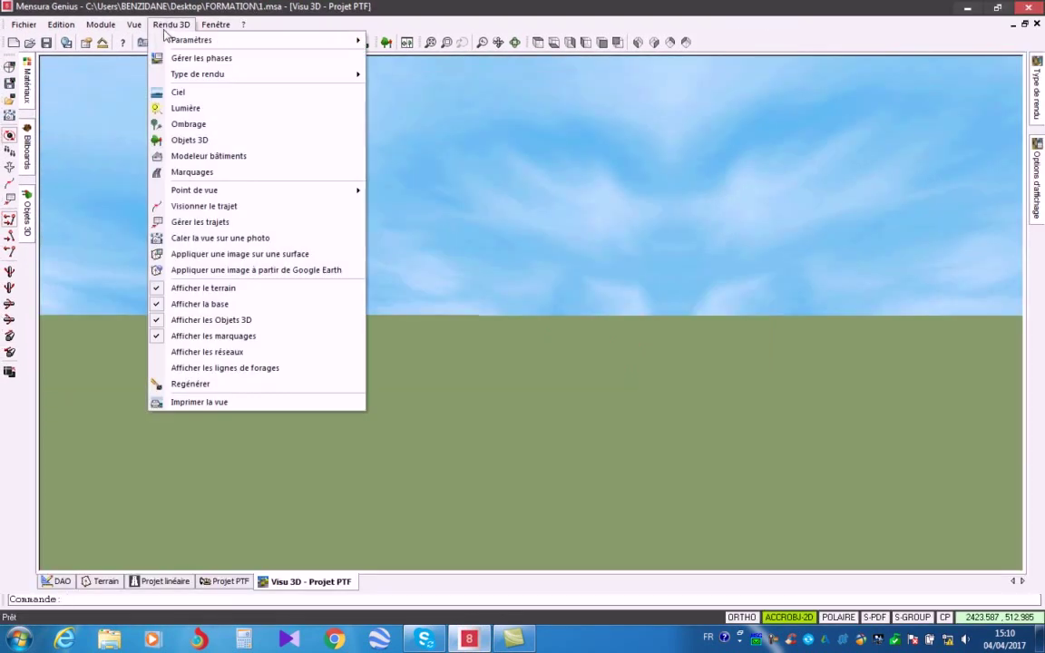
click(217, 210)
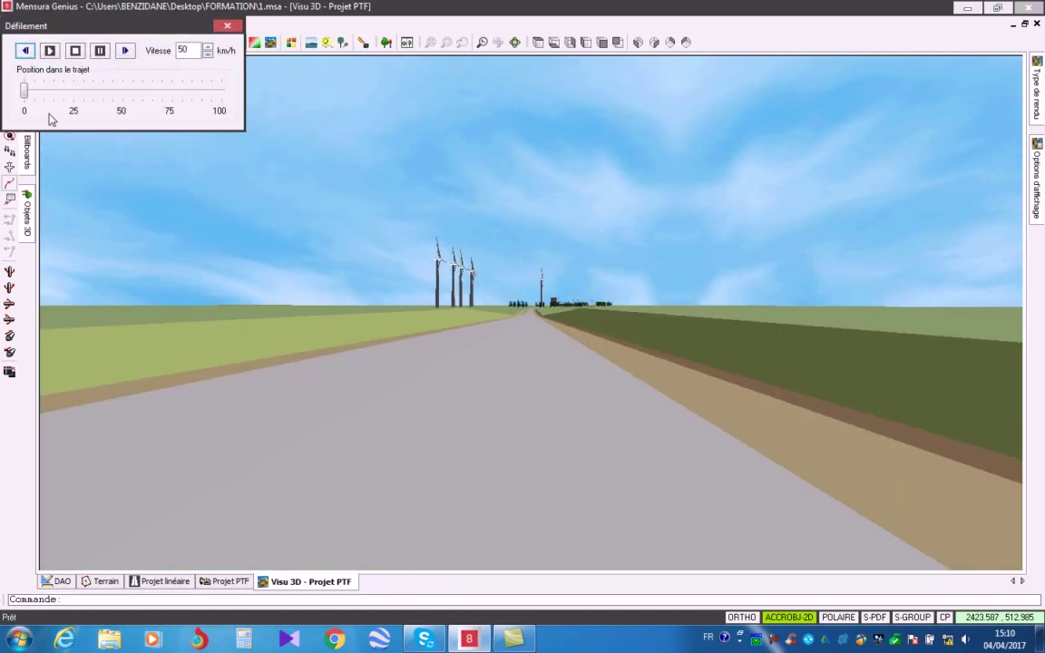
click(50, 51)
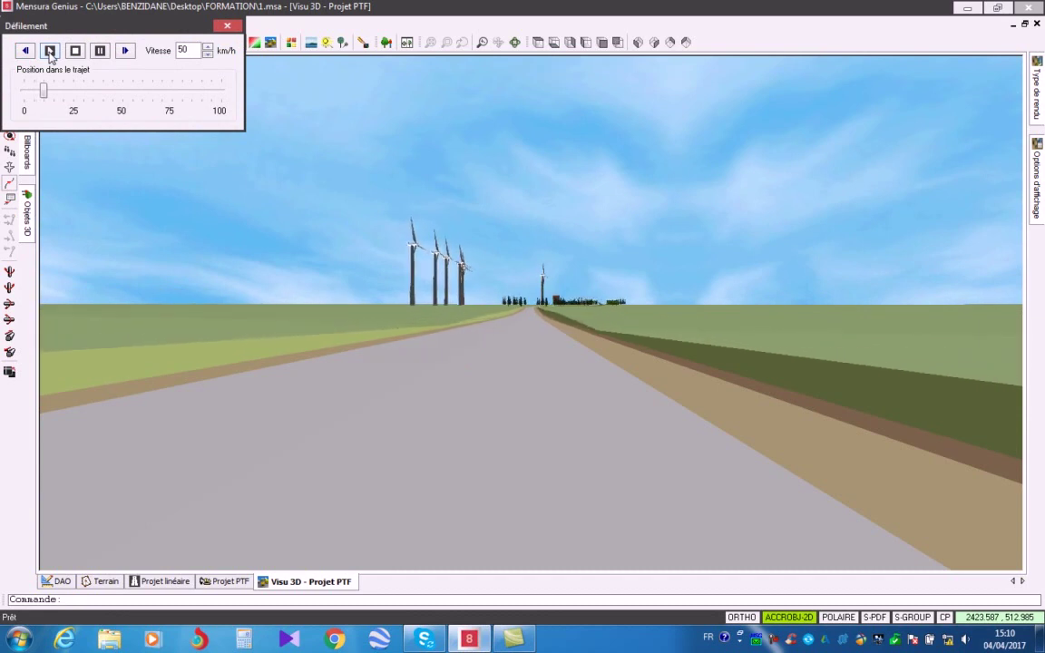
drag(61, 88, 203, 98)
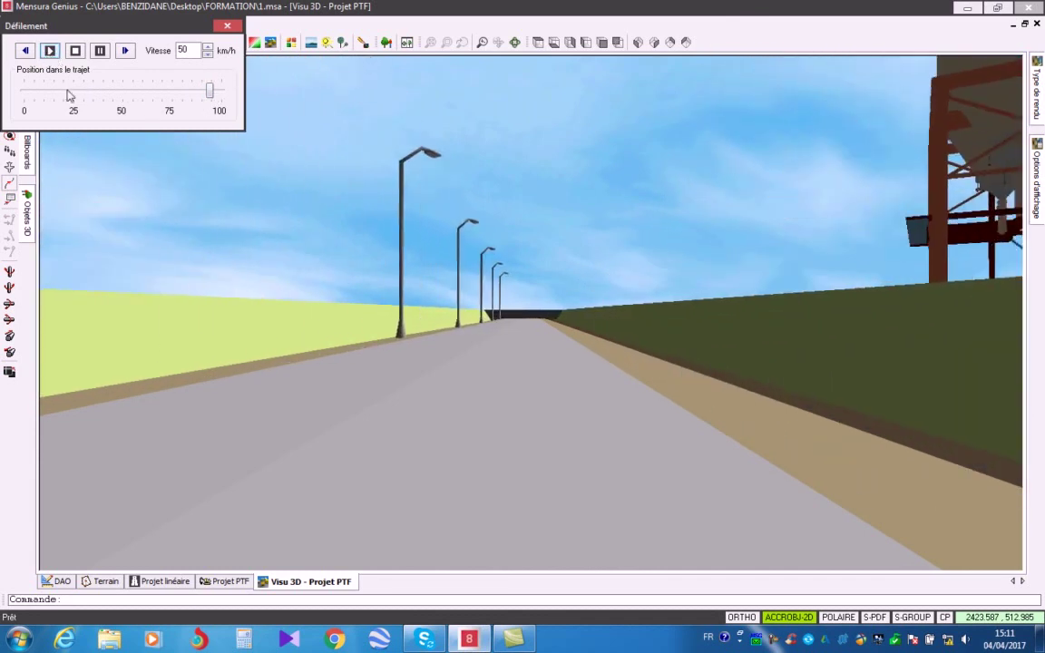
click(228, 27)
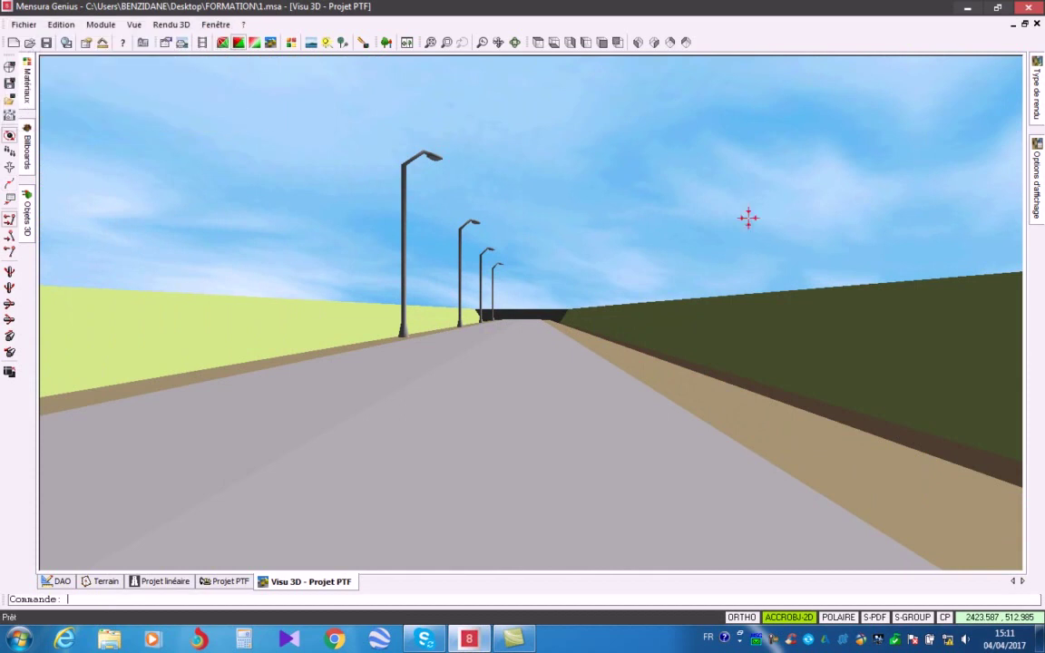
click(1037, 25)
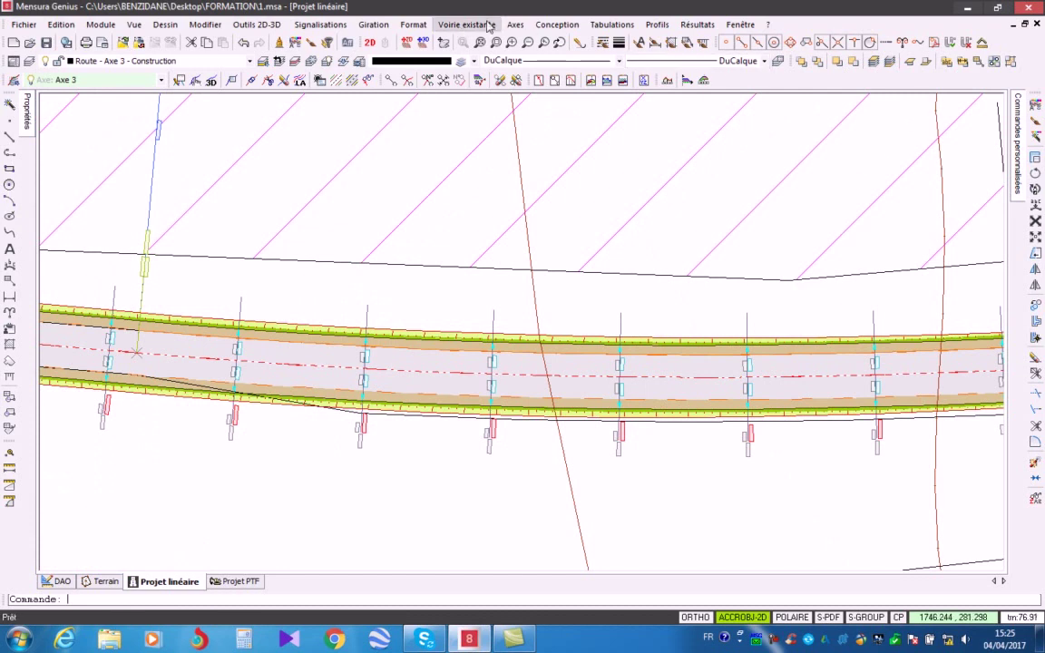
Step: Open the code management in Projet linéaire and select the B_Chaussée code with Axe 2 as its axis
click(516, 24)
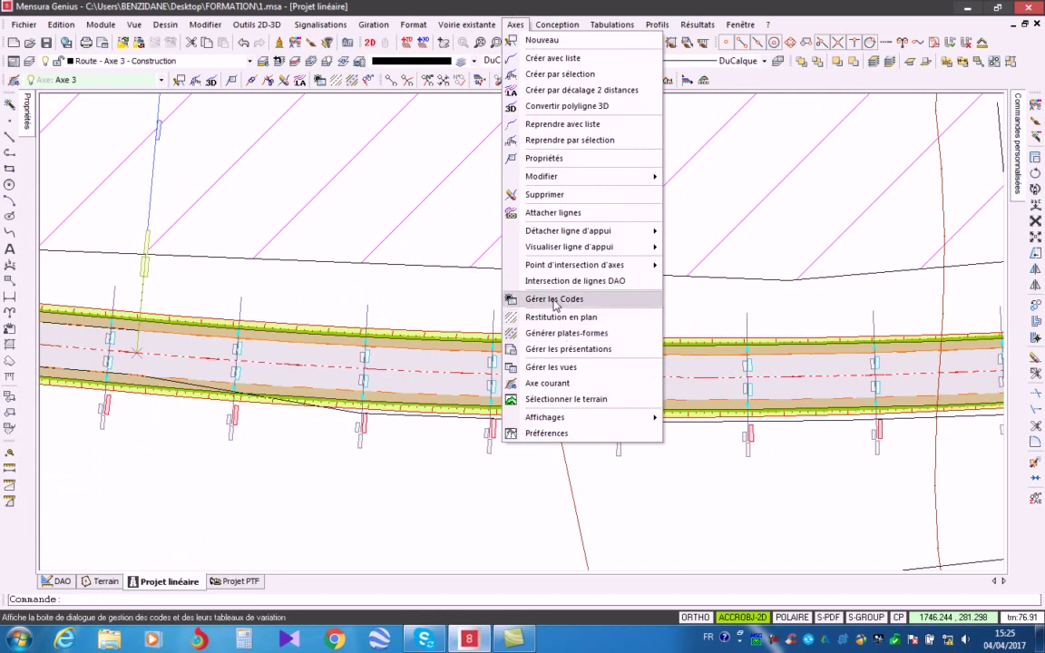
click(555, 301)
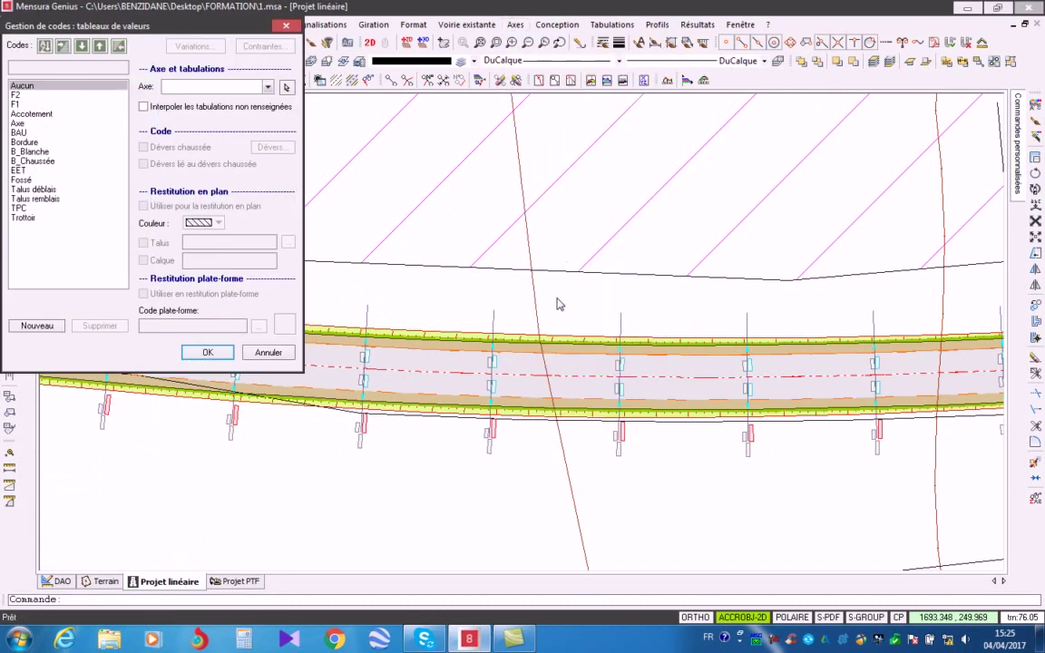
click(35, 162)
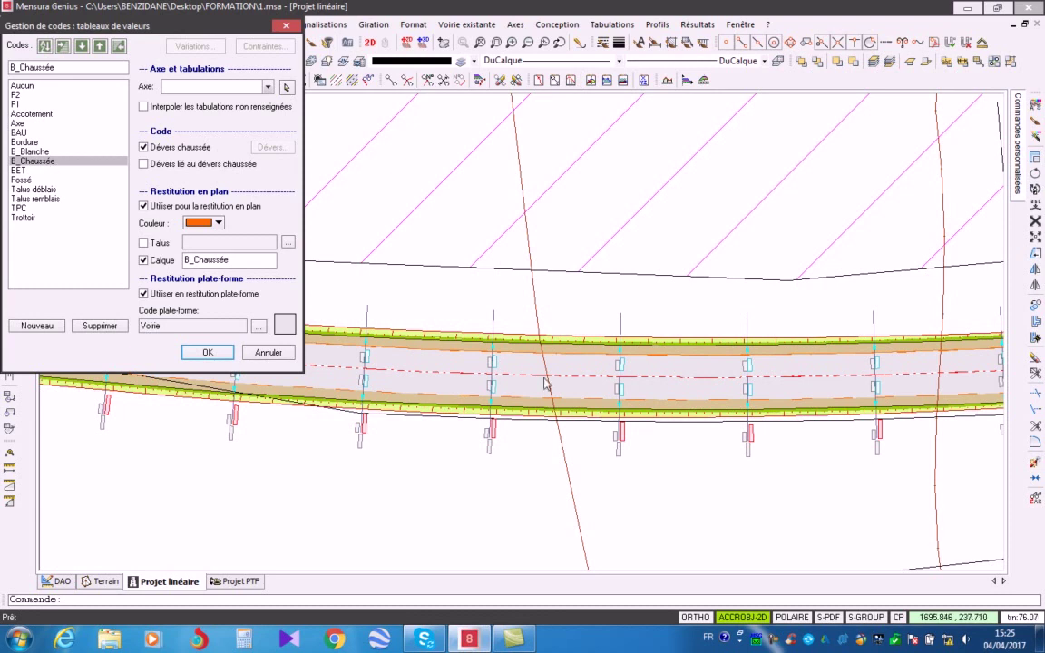
click(286, 88)
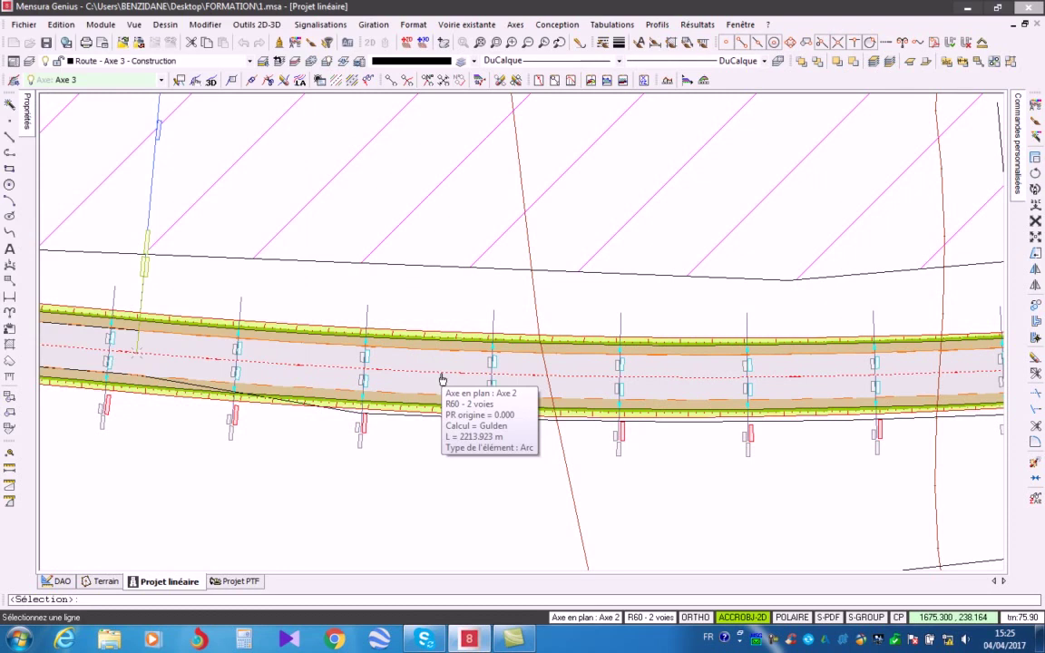
click(442, 379)
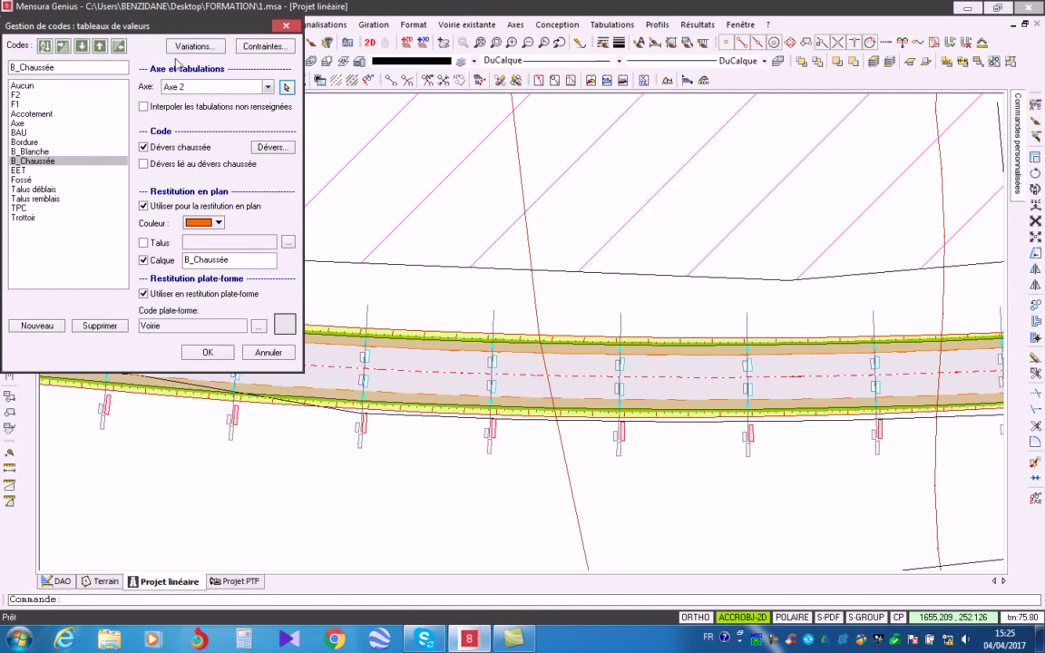
Step: Open the variations of the B_Chaussée code on Axe 2 and select the whole right-side distance (Dist) column
click(209, 49)
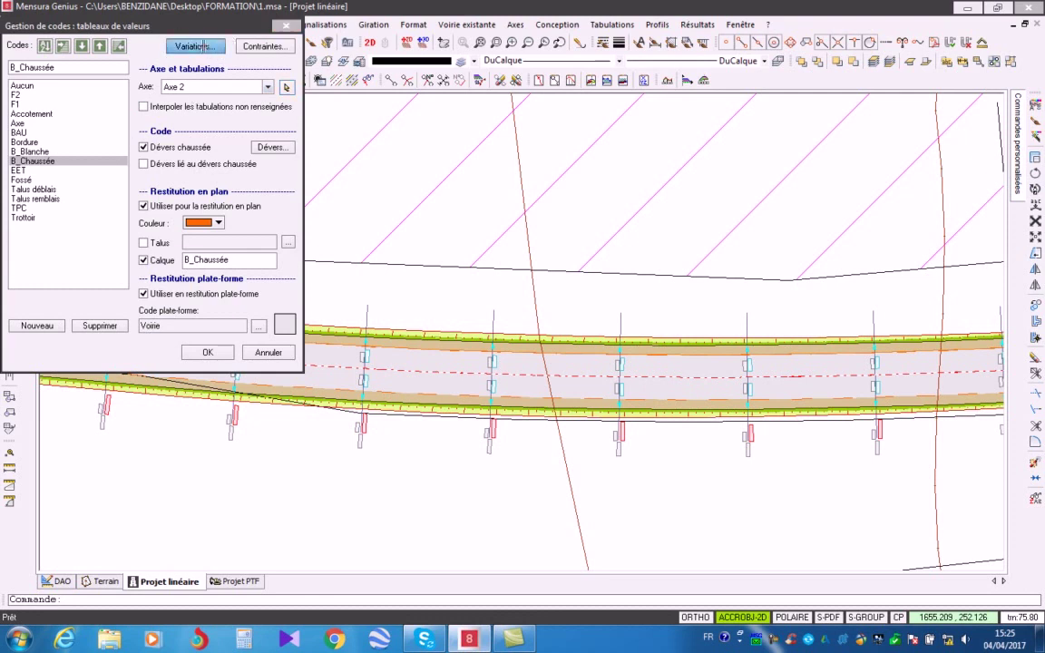
drag(327, 187, 337, 70)
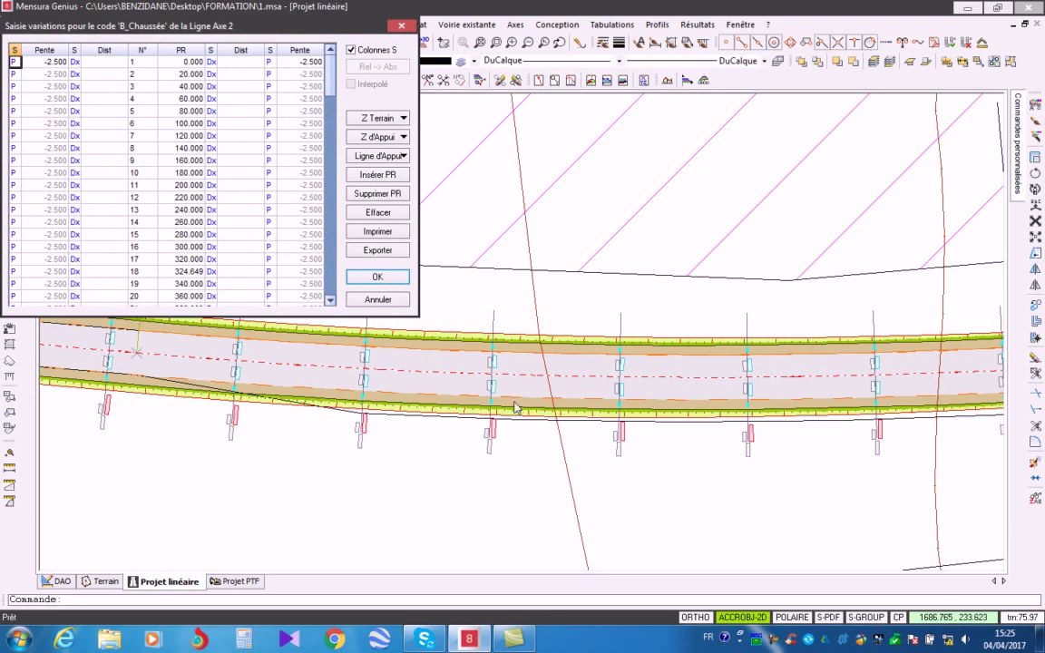
click(241, 50)
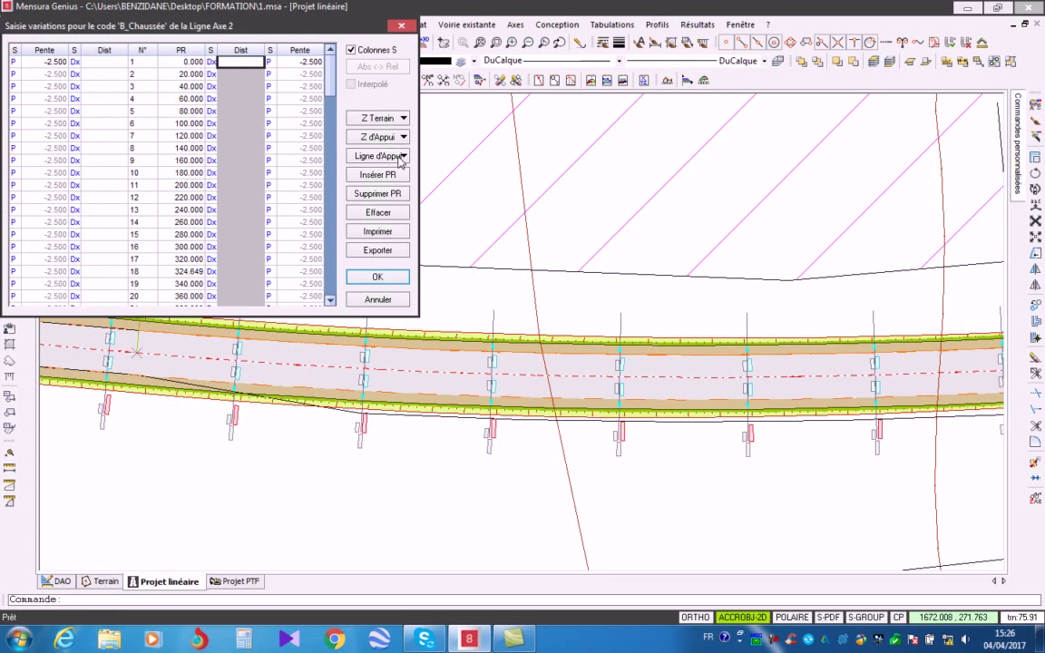
Step: Attach the Route-Construction arc running beside the road as the support line (Ligne d'Appui) for the right-side distances
click(399, 157)
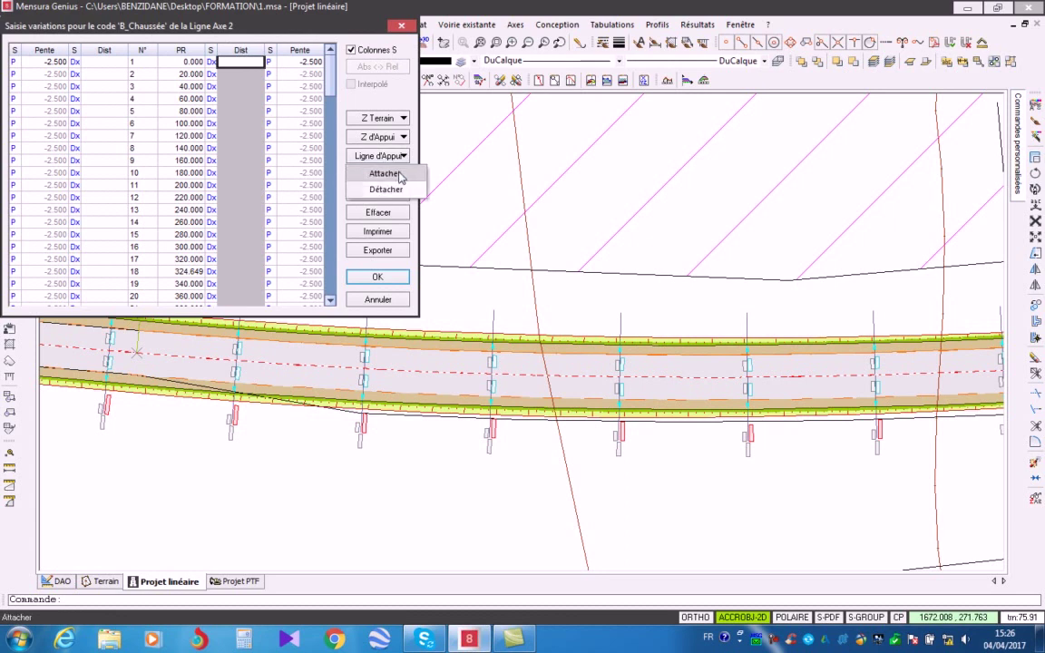
click(389, 176)
scroll(354, 428, up, 2)
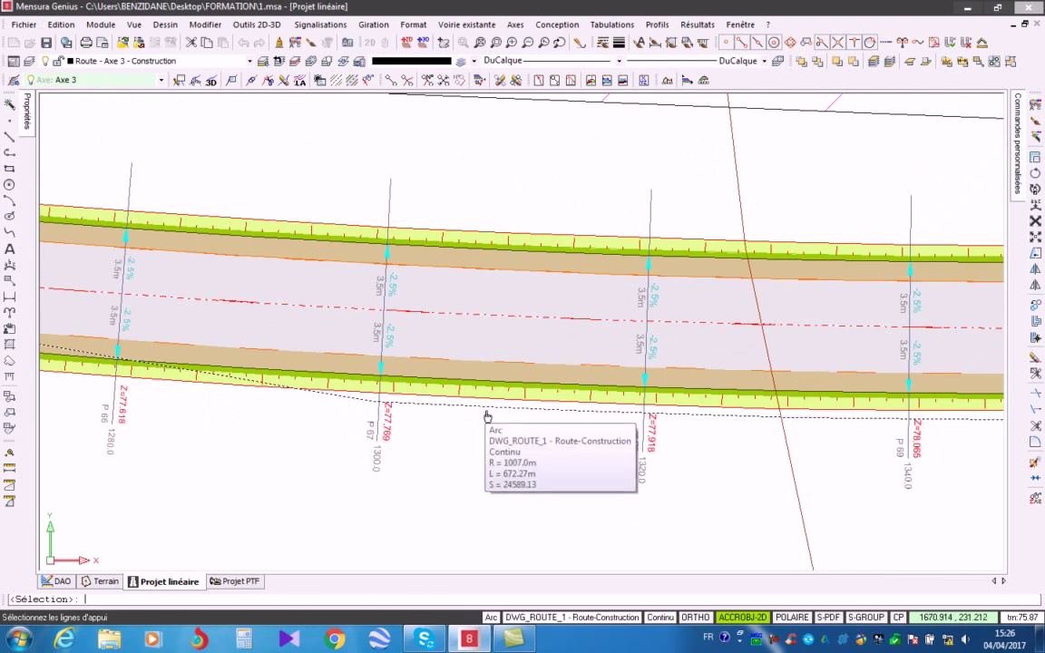
scroll(491, 440, down, 3)
scroll(492, 442, down, 2)
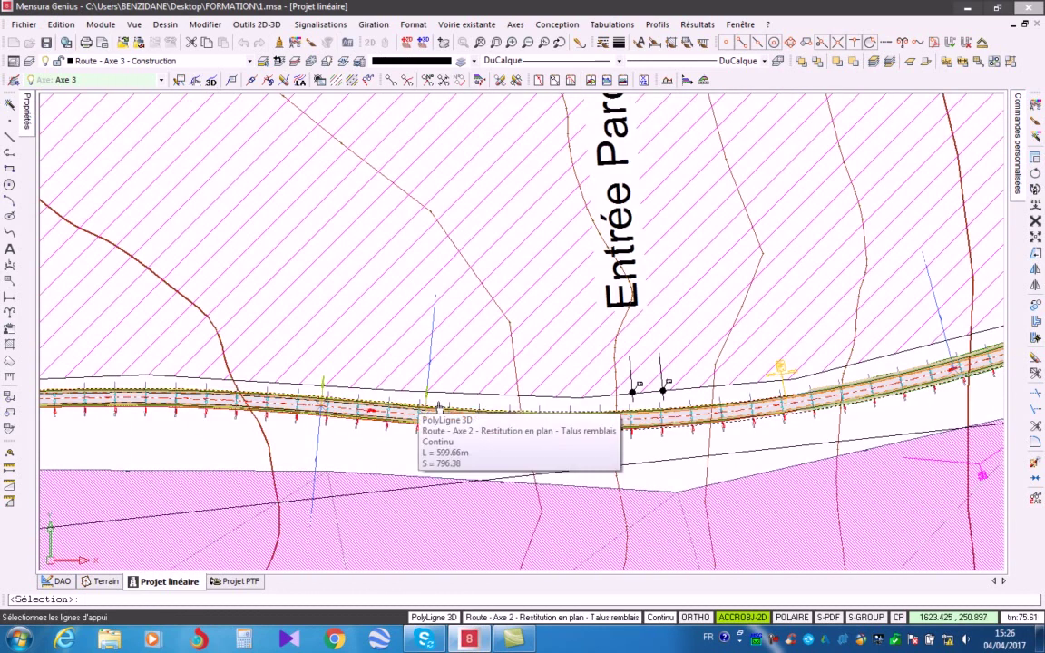
right_click(501, 271)
click(531, 274)
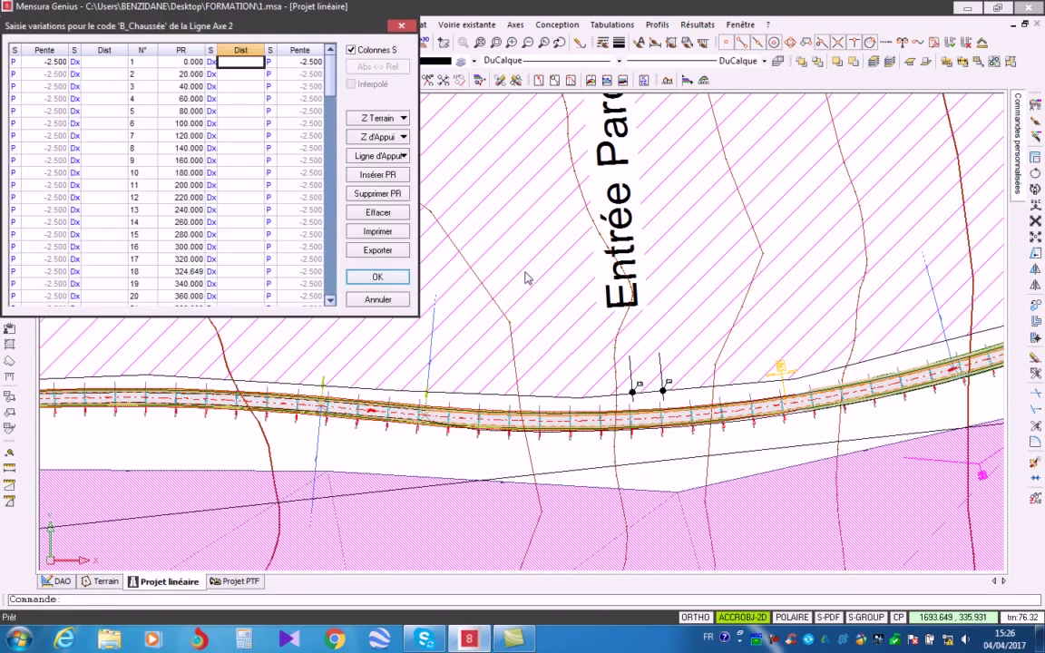
Step: Set the right-side distance of the final profile, at PR 2213.923, to 7
drag(332, 77, 331, 188)
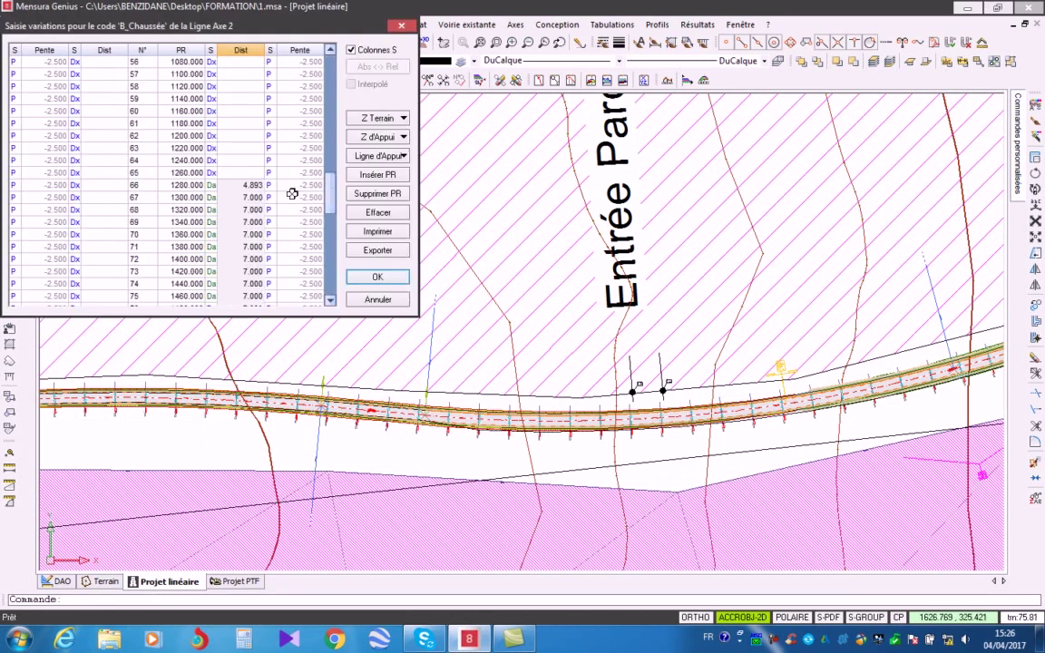
click(243, 197)
scroll(251, 226, down, 4)
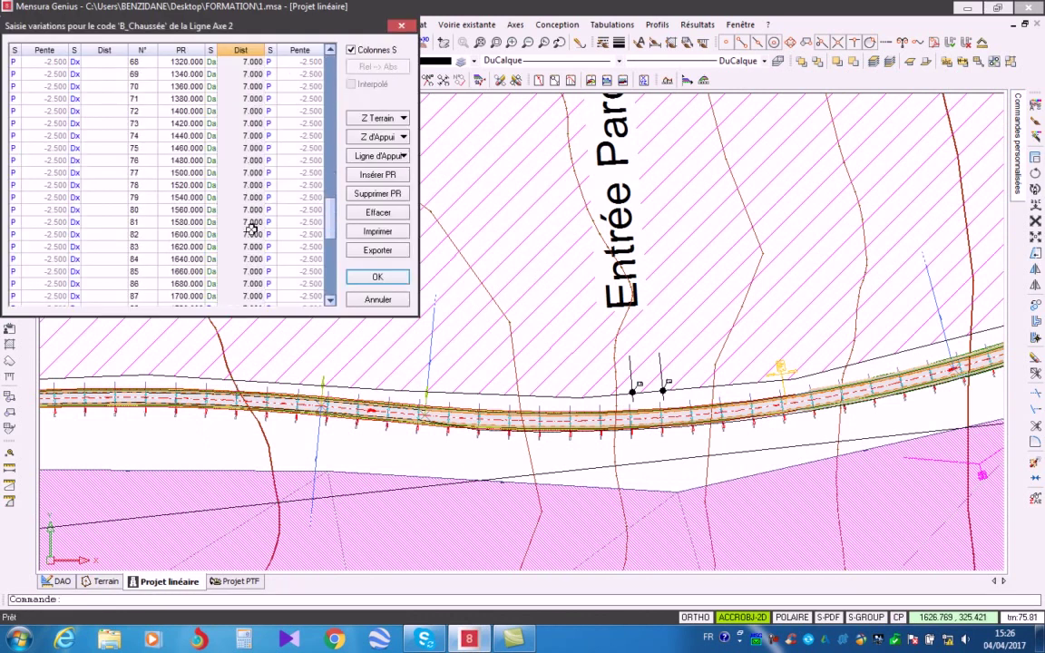
scroll(251, 229, down, 9)
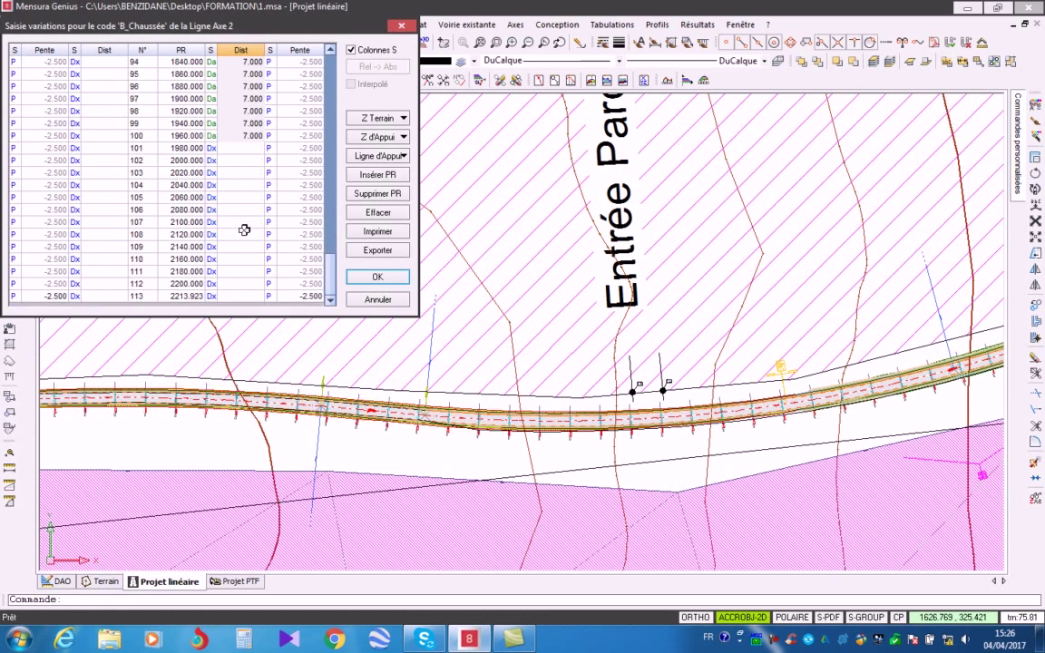
click(237, 295)
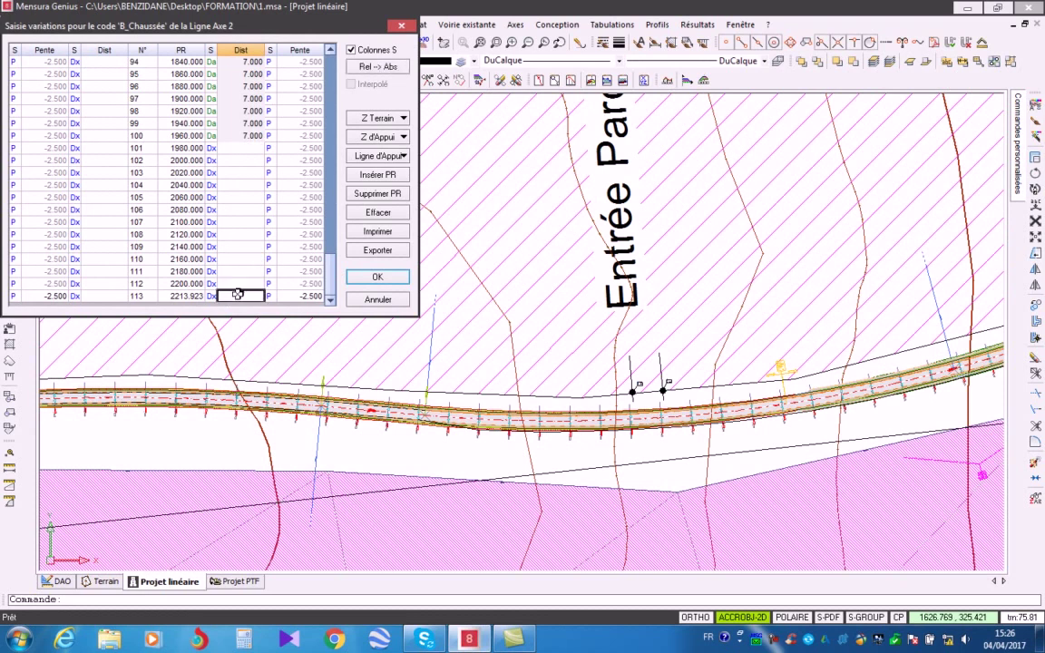
text(7)
key(Return)
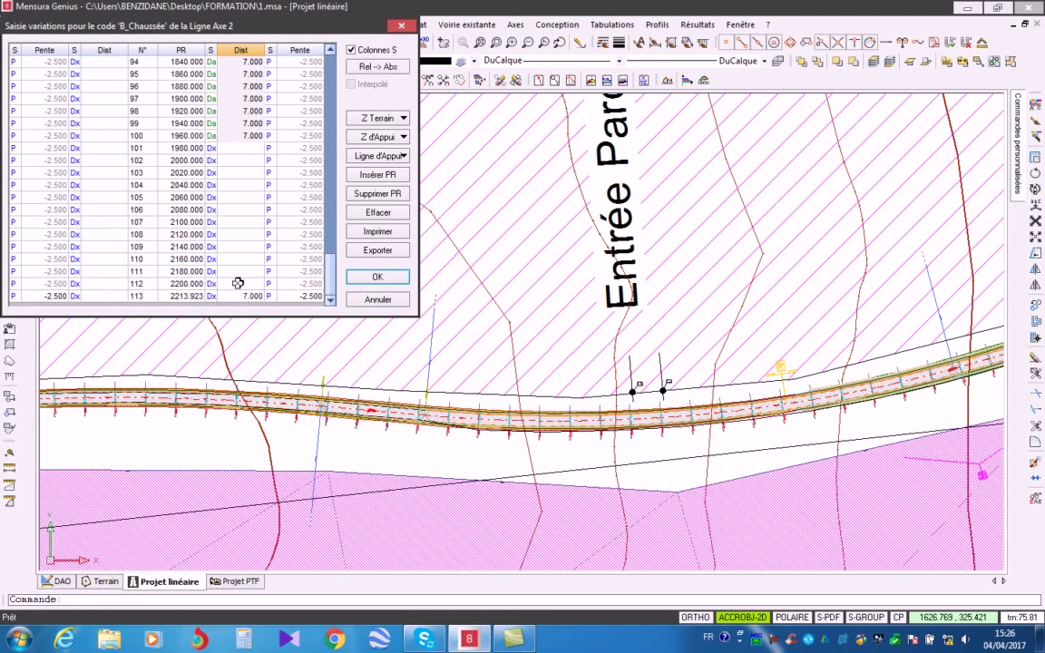
Step: Set the right-side distance to 7 at PR 1980, the first profile past the end of the support line
click(256, 243)
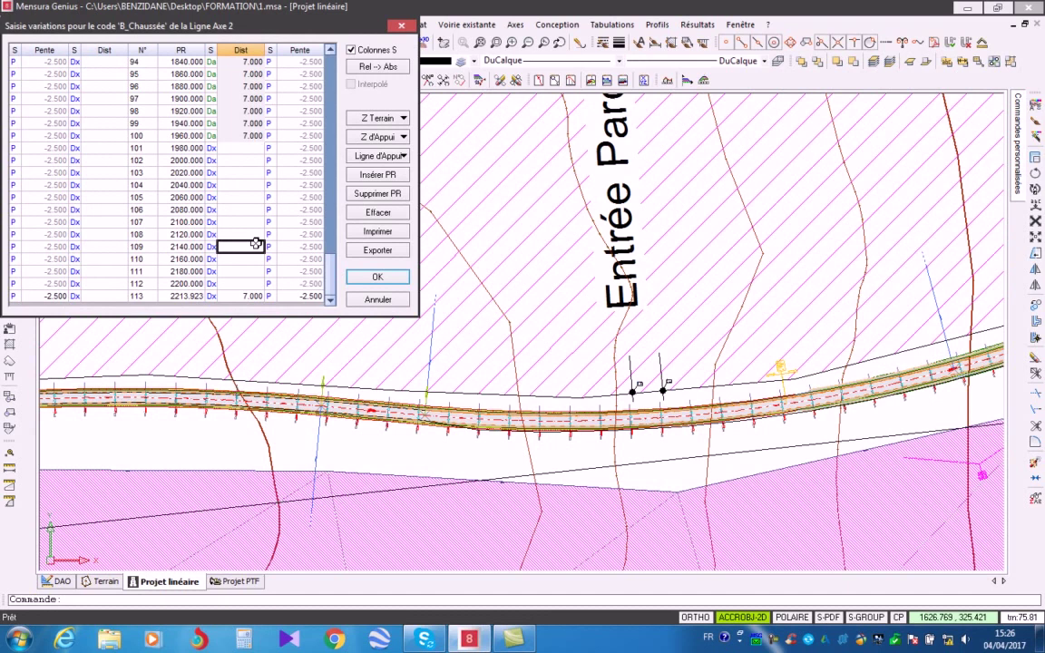
click(248, 149)
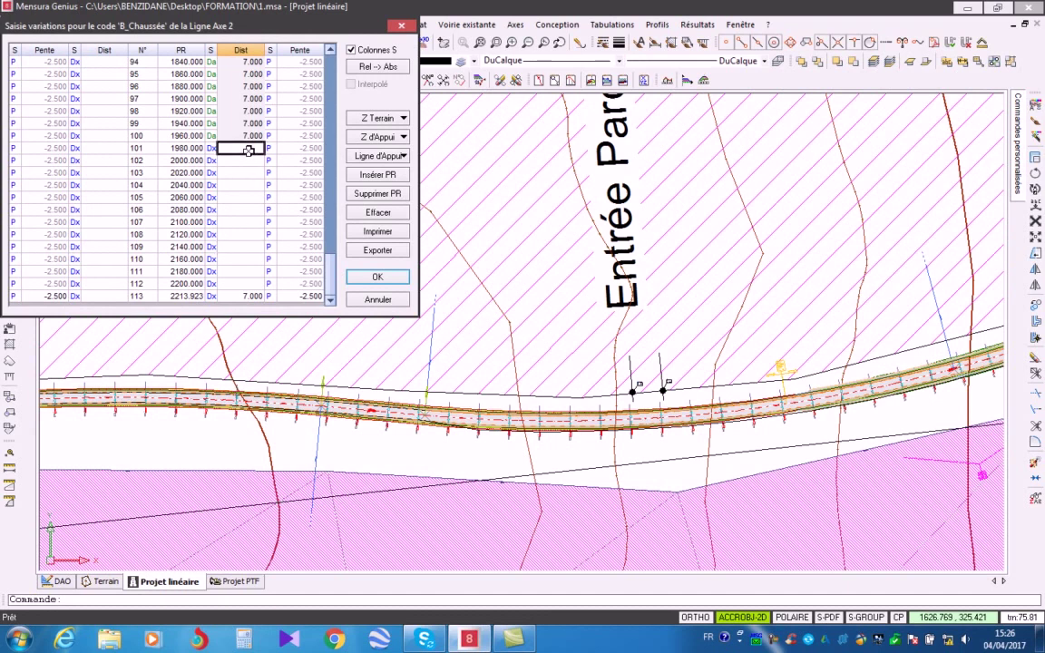
text(7)
key(Return)
Step: Interpolate the right-side distances between PR 1980 and the last profile, and validate the variations and the code management
click(247, 172)
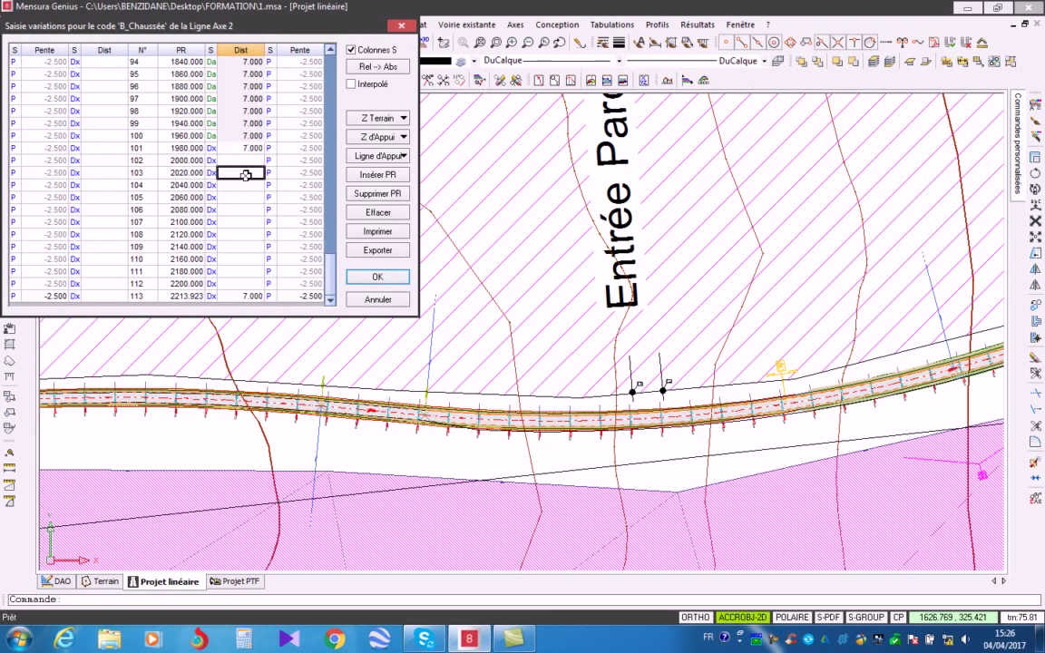
click(352, 85)
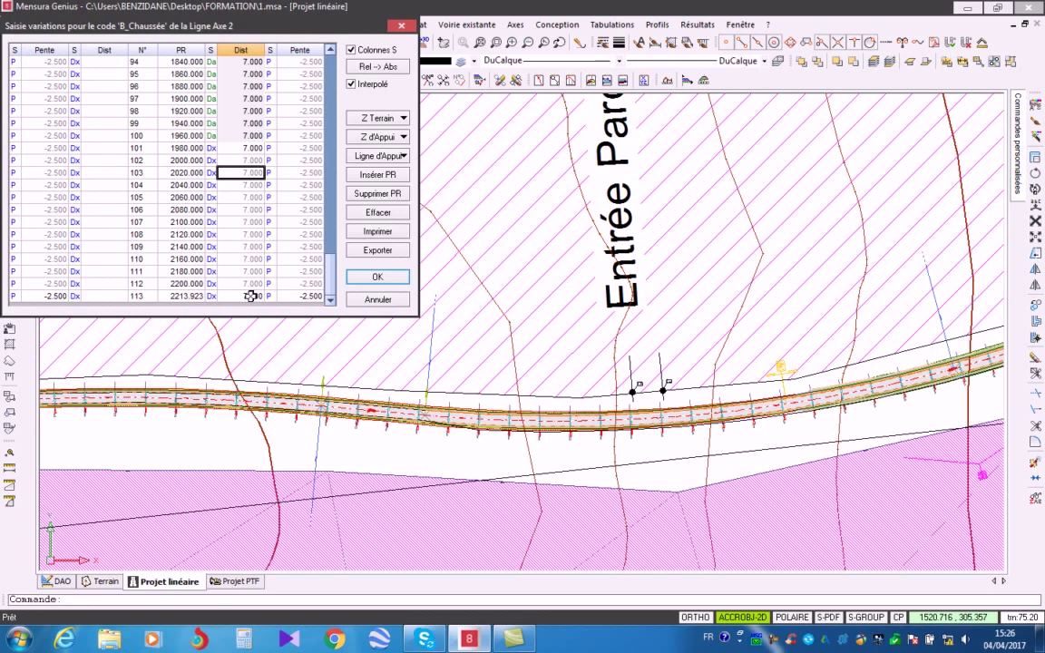
click(377, 277)
click(200, 318)
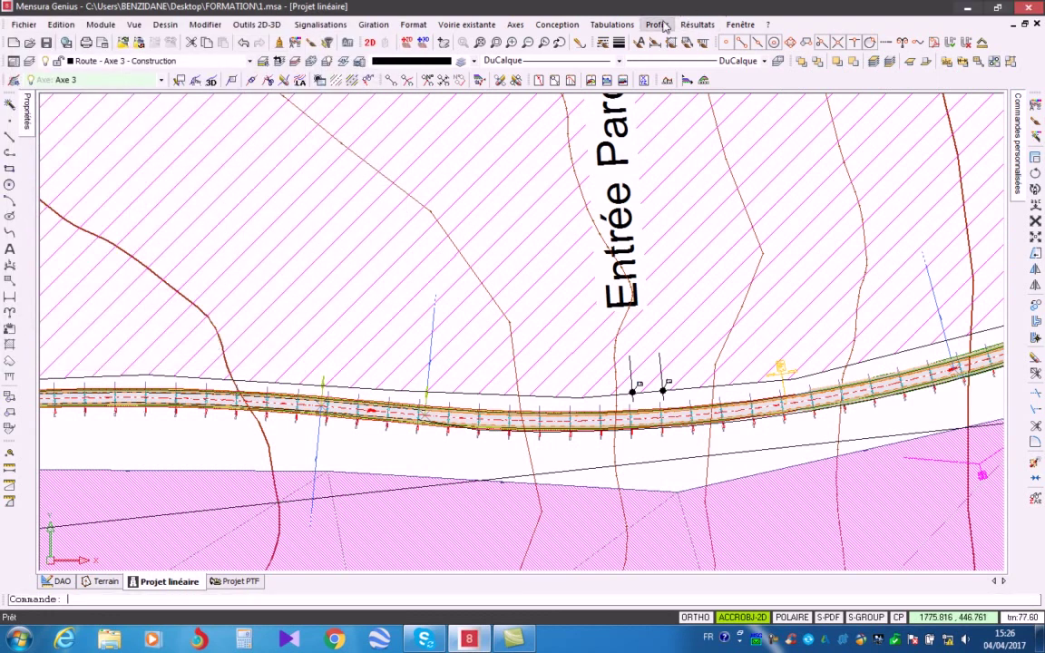
Step: Open the cross-sections (Profils en travers) of Axe 2 by picking its line in the plan
click(659, 24)
click(676, 73)
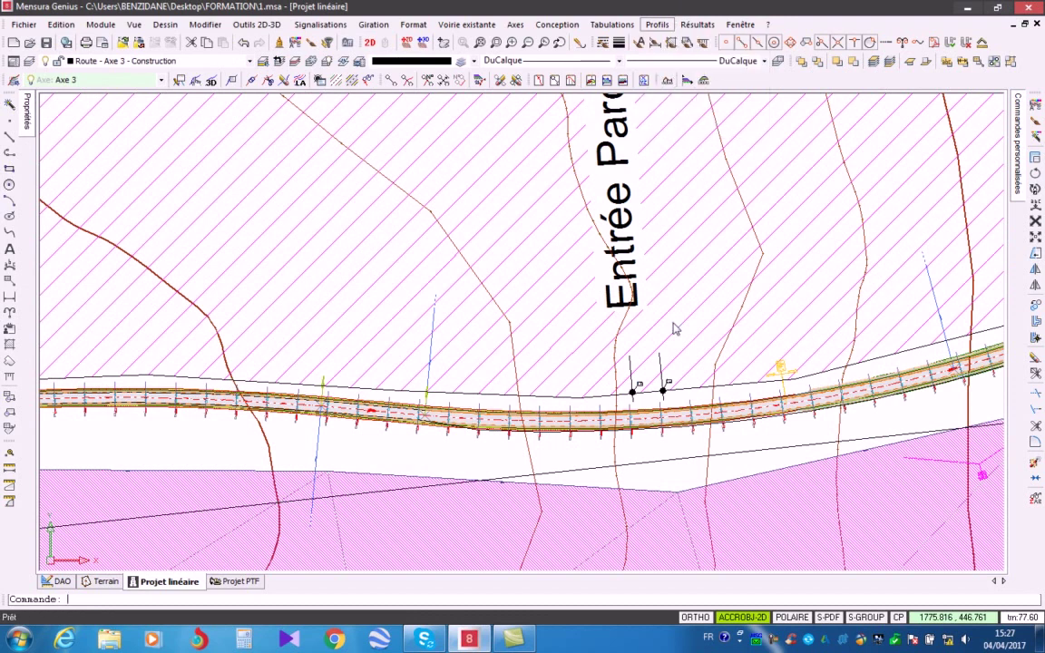
click(634, 424)
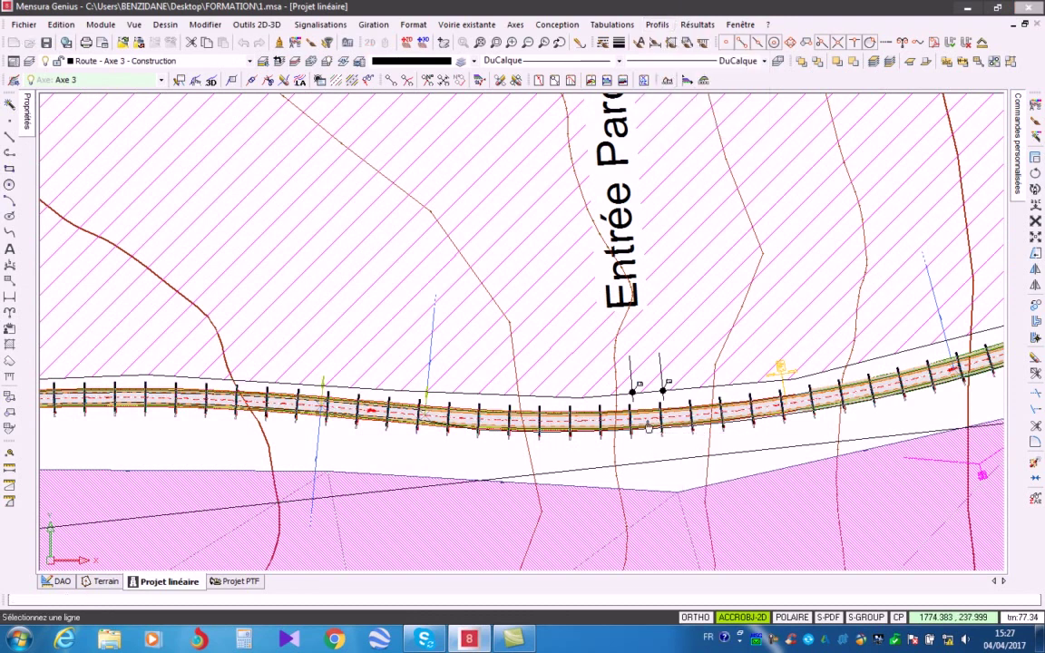
click(199, 245)
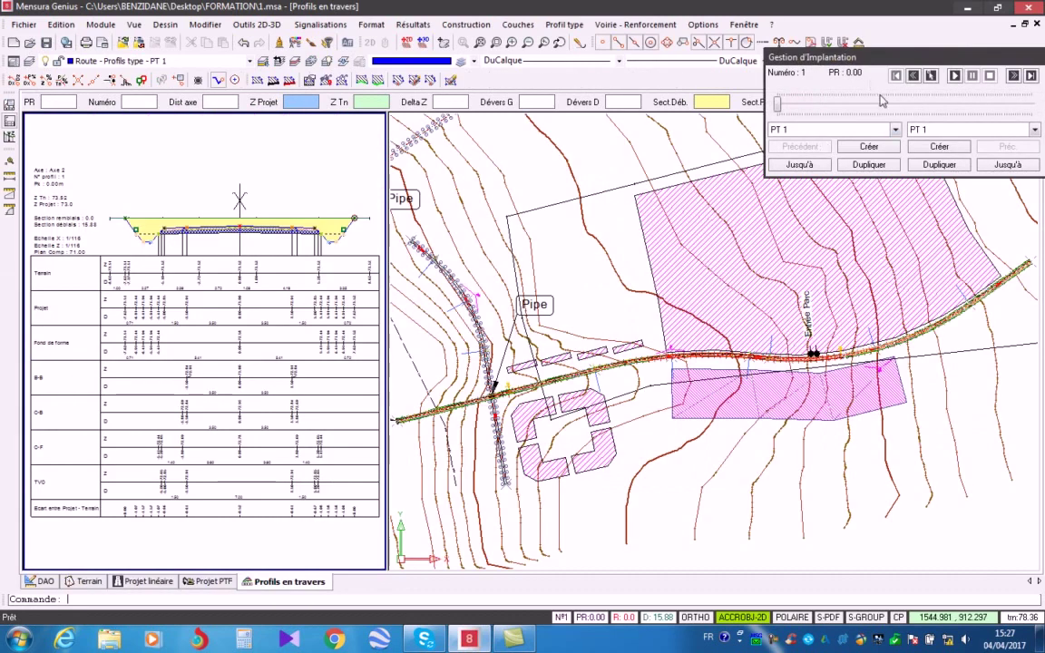
Step: Go to cross-section 67 at PR 1300 and examine the carriageway widths on both sides of the axis
click(880, 96)
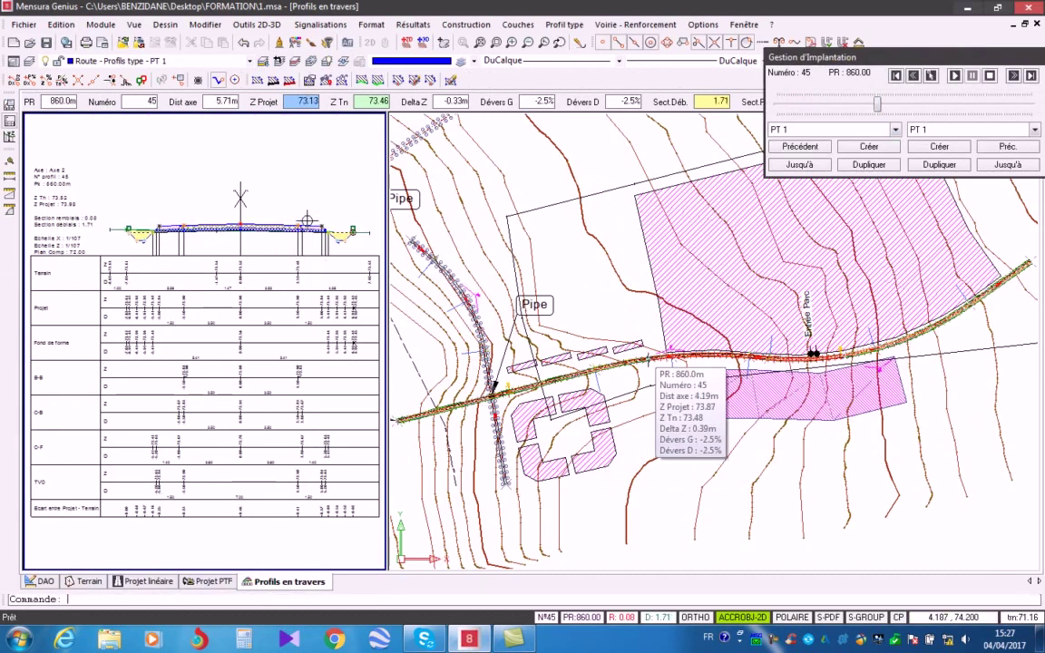
click(894, 104)
scroll(73, 169, up, 4)
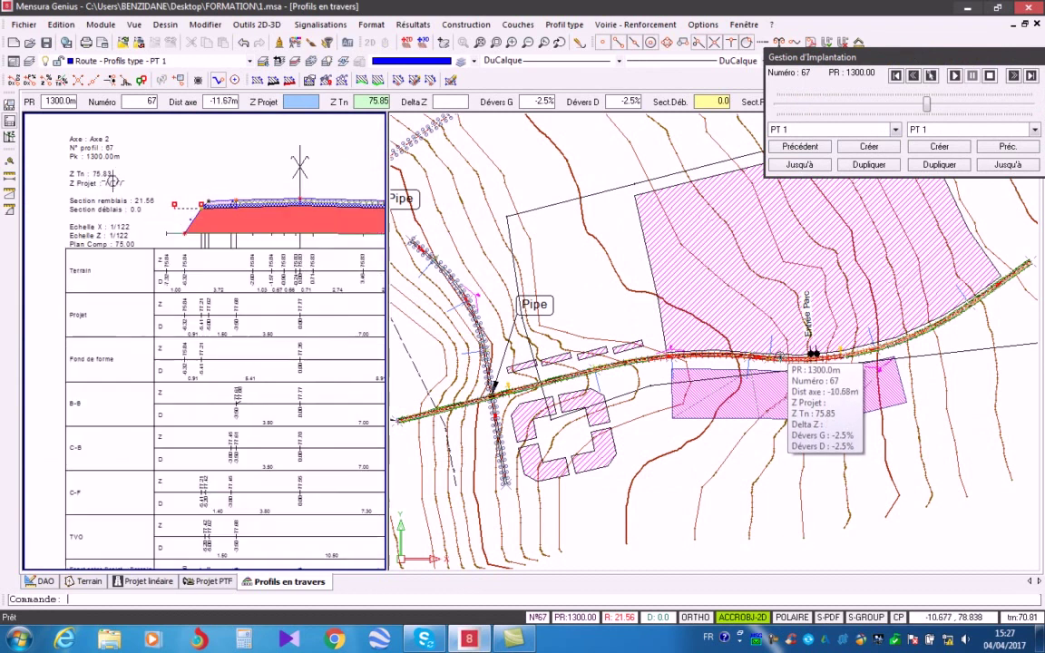
scroll(167, 173, down, 5)
scroll(300, 192, up, 4)
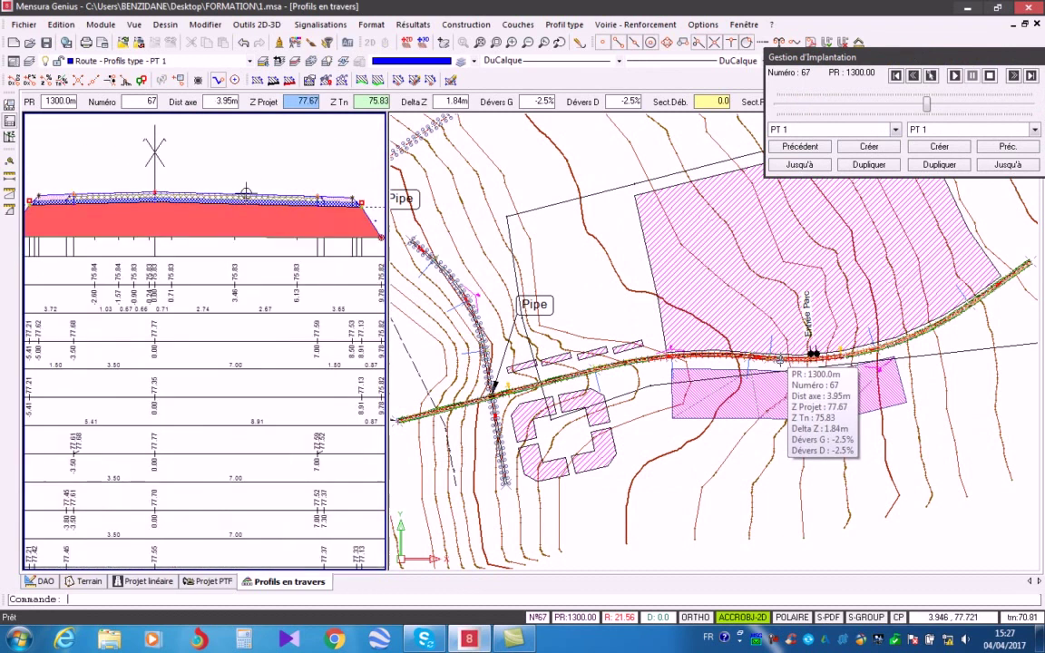
middle_drag(278, 266, 364, 189)
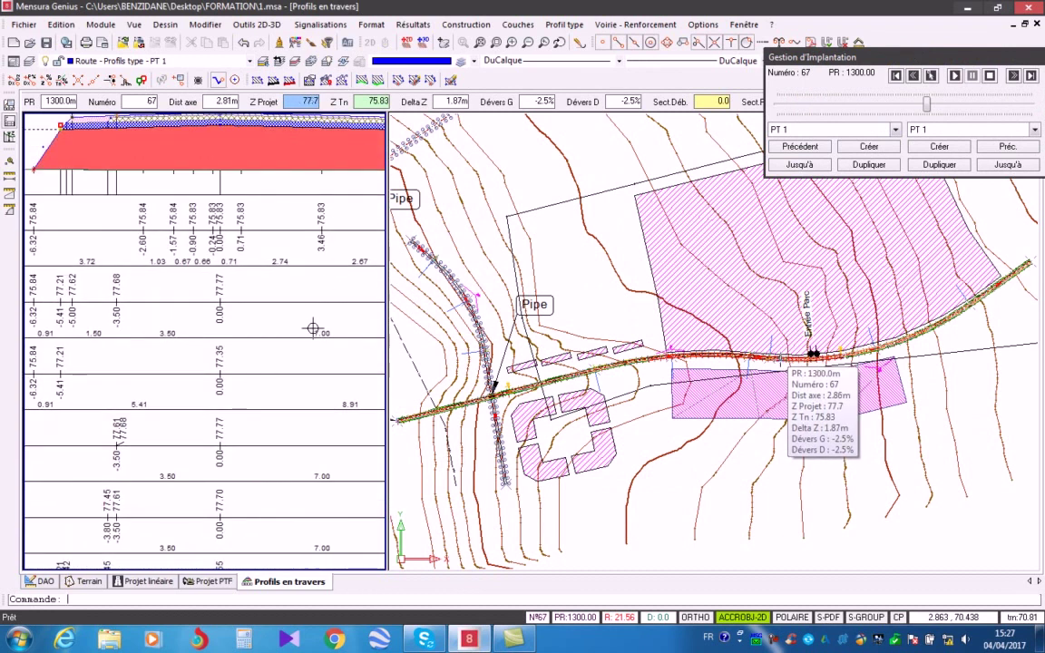
middle_drag(304, 327, 223, 310)
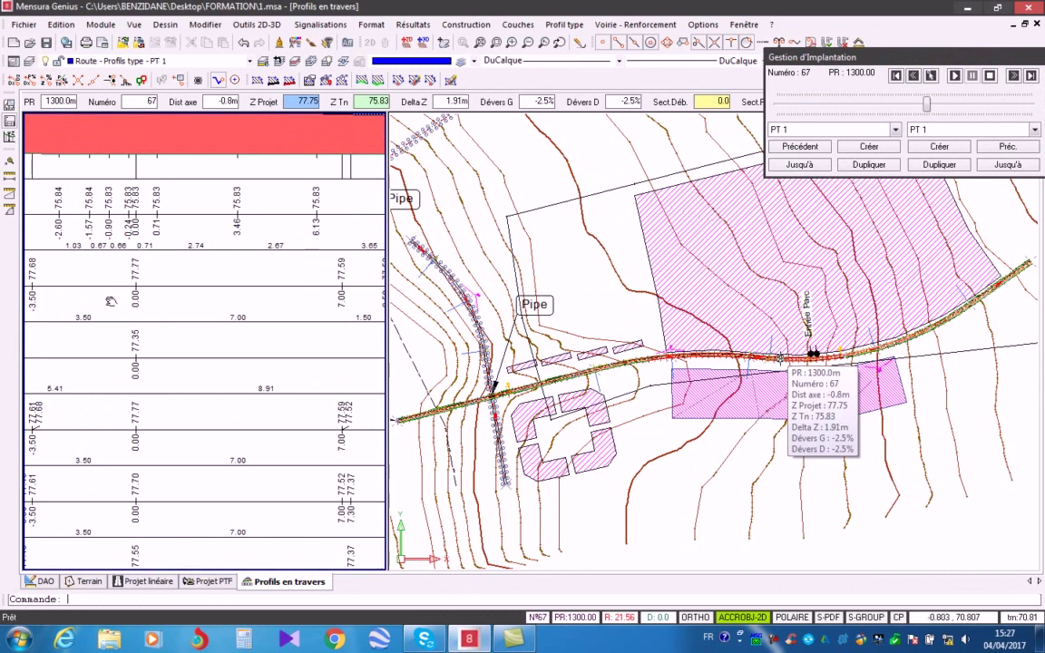
middle_drag(110, 301, 158, 298)
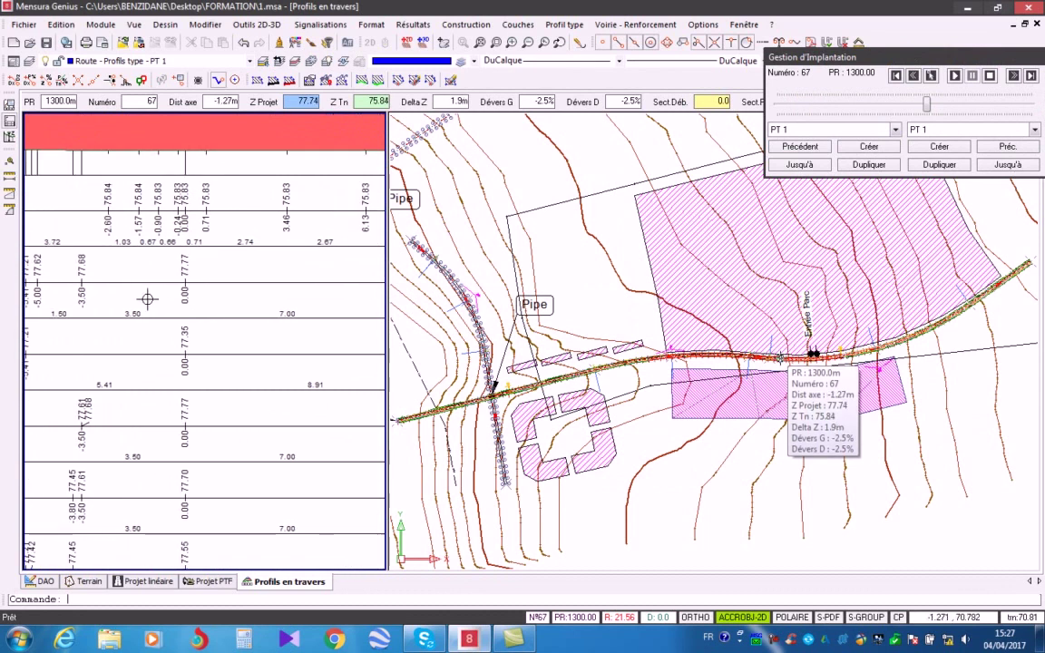